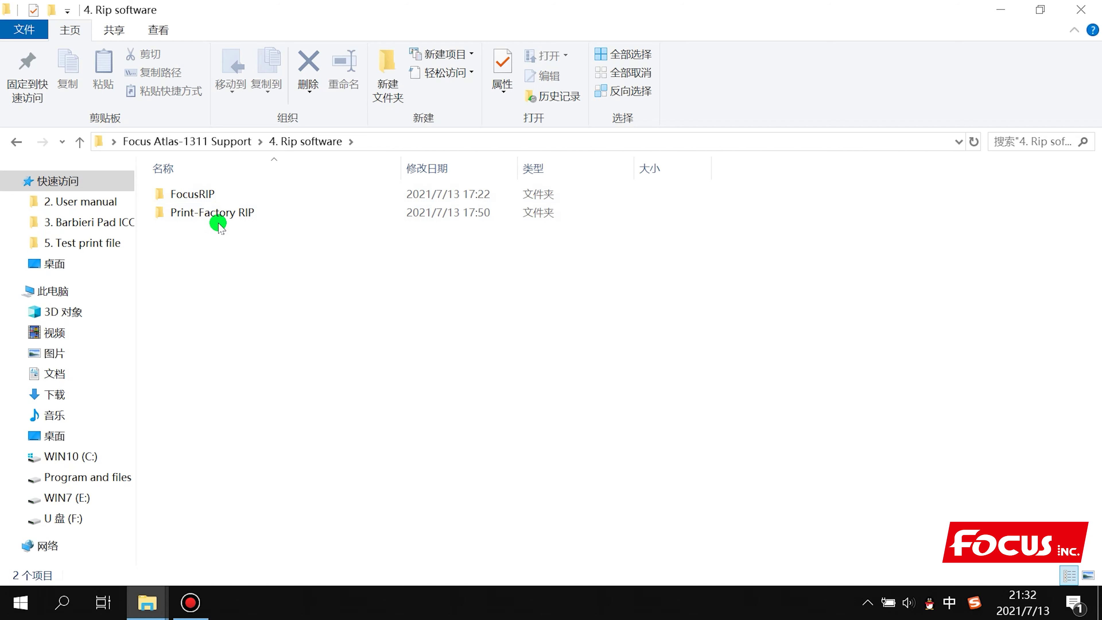
pyautogui.click(217, 213)
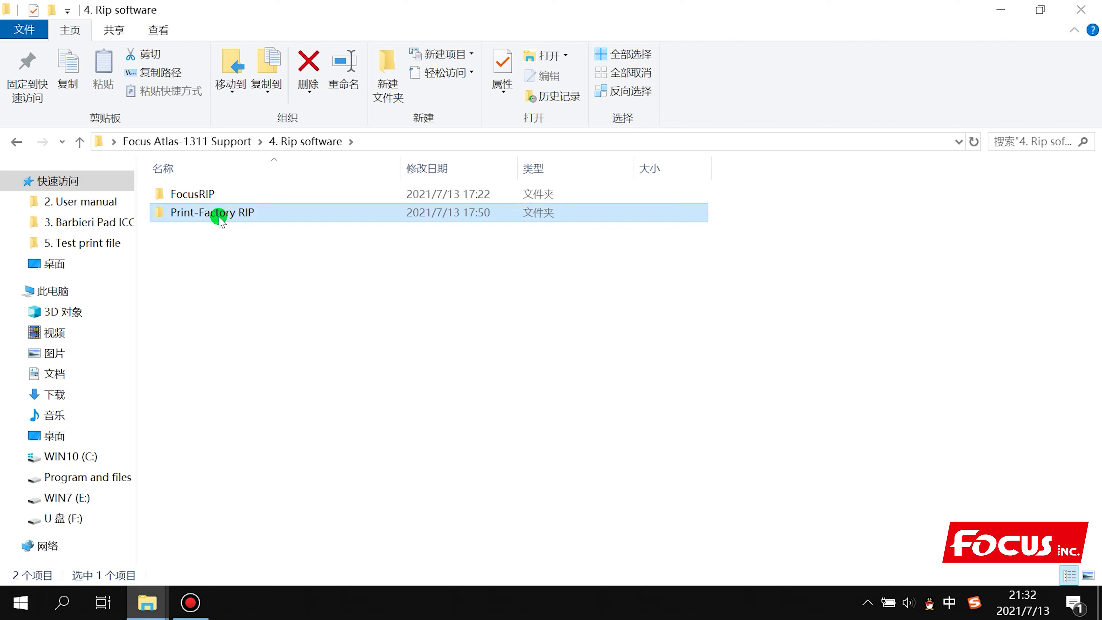
pyautogui.click(234, 280)
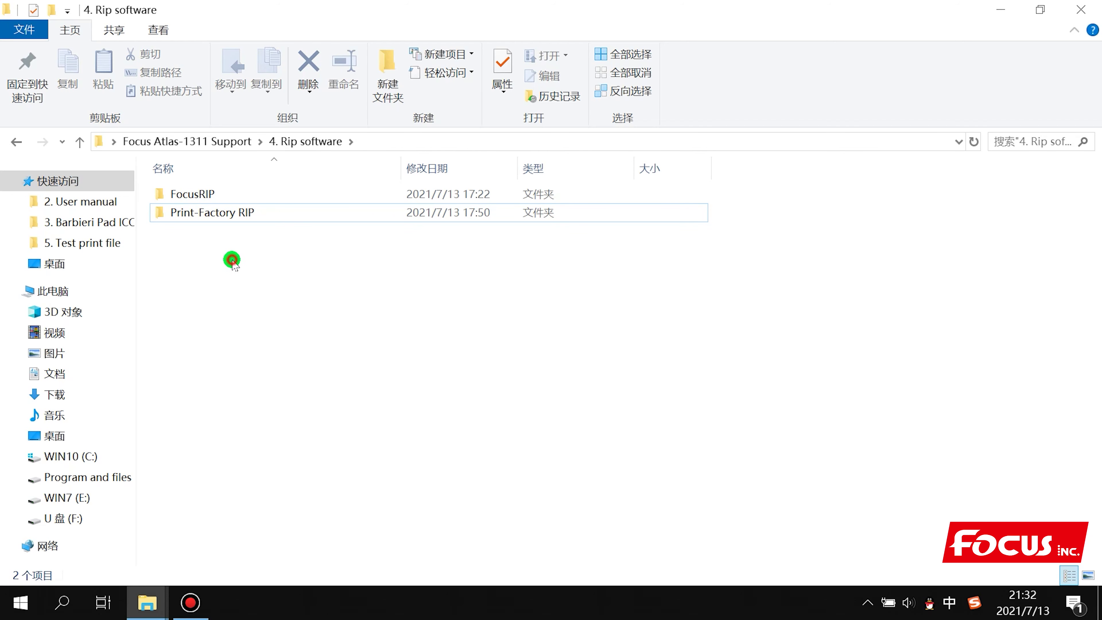
pyautogui.click(214, 194)
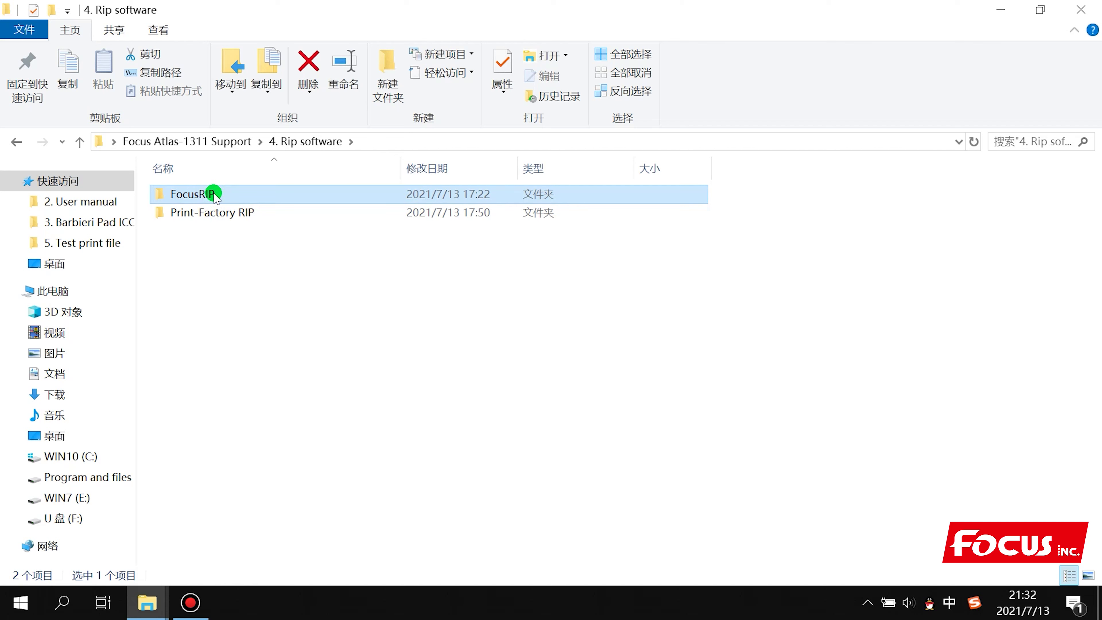
pyautogui.click(253, 273)
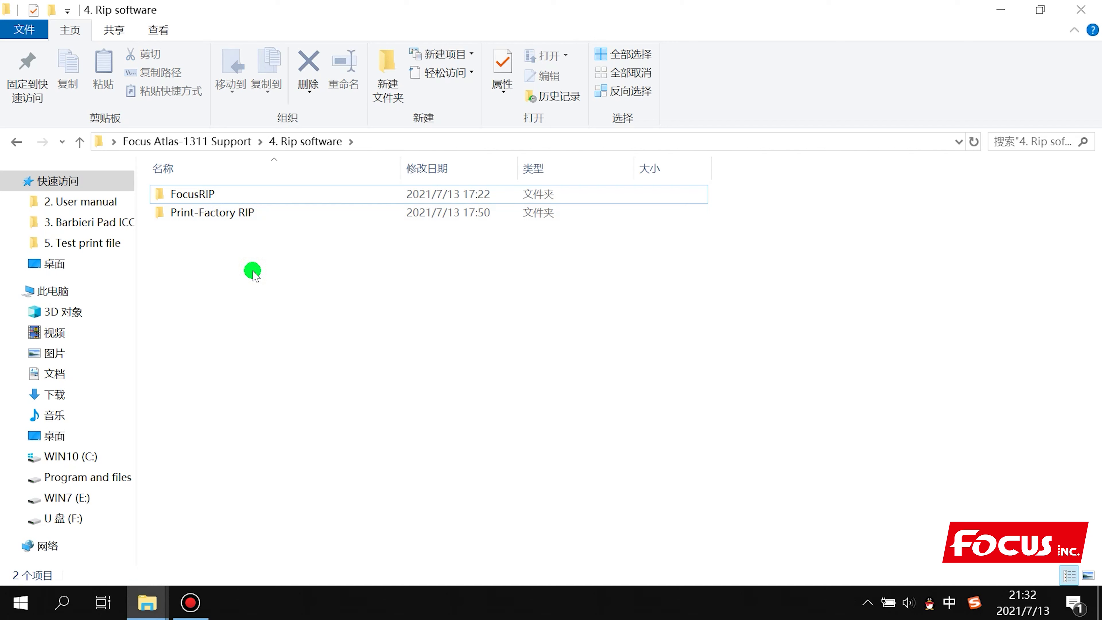
pyautogui.click(220, 214)
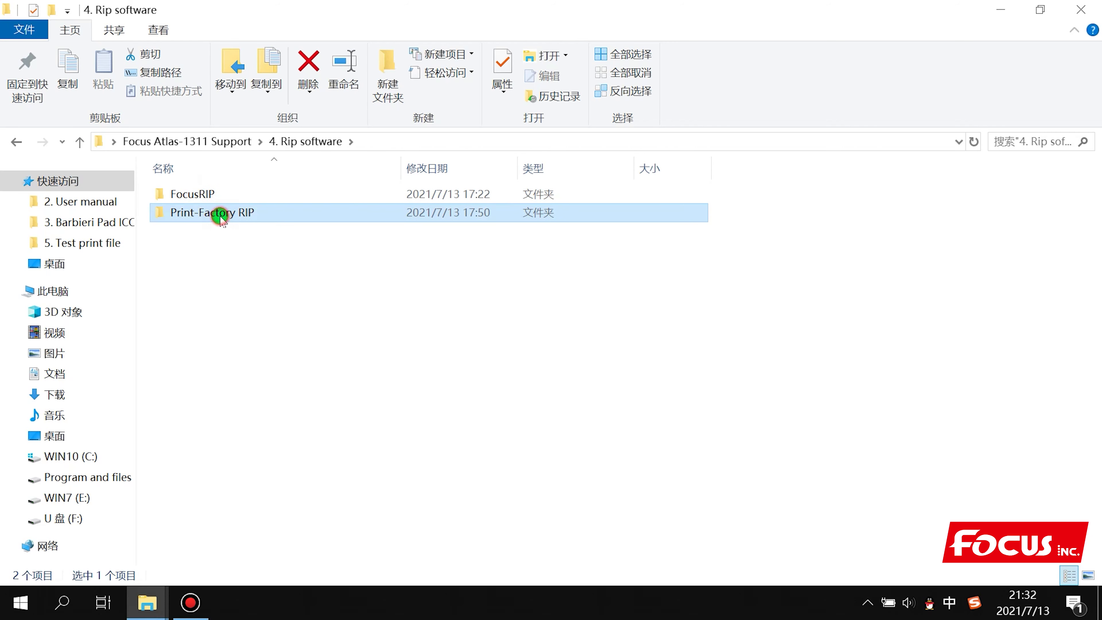
pyautogui.click(220, 198)
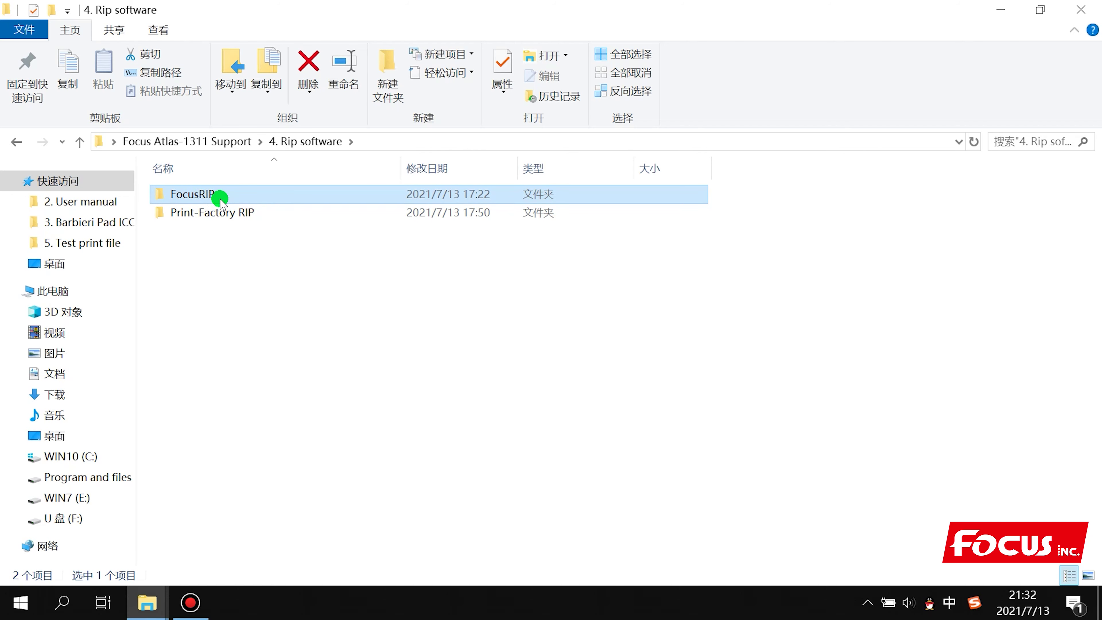
pyautogui.click(219, 270)
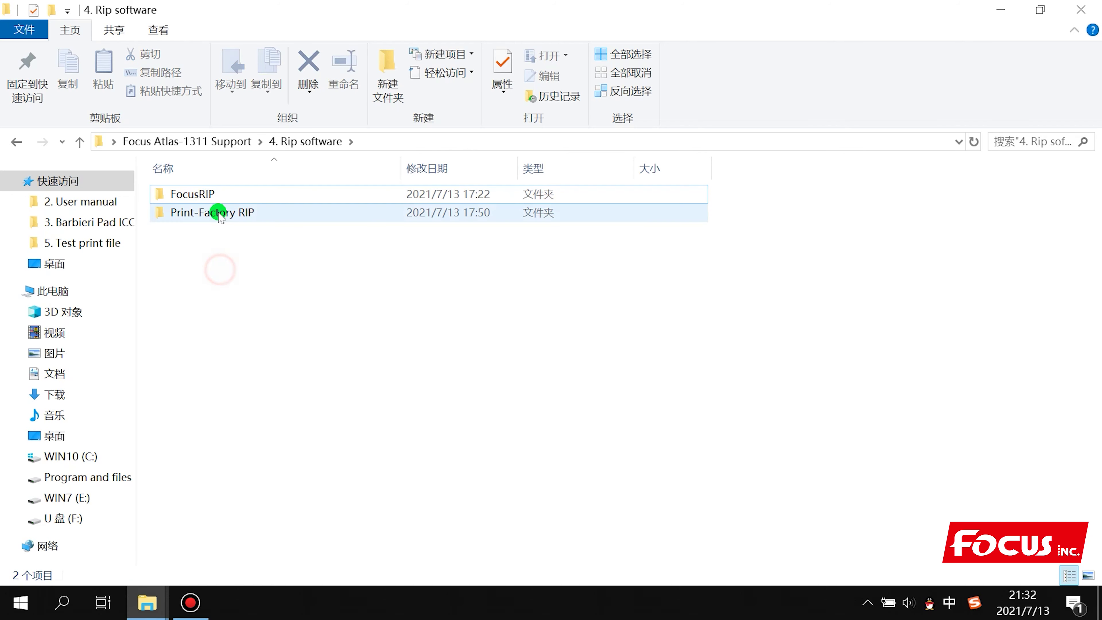
# Open the FocusRIP folder and its FocusRIP-G5i-Atlas-1311 ZIP archive.
pyautogui.doubleClick(218, 196)
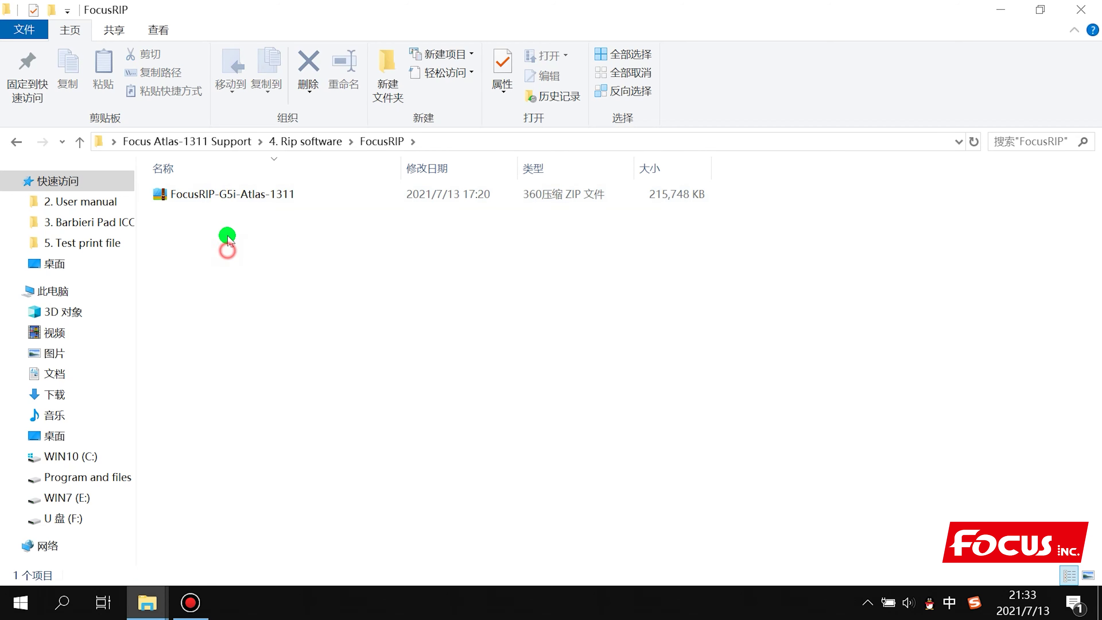
pyautogui.click(228, 197)
pyautogui.click(263, 239)
pyautogui.doubleClick(266, 198)
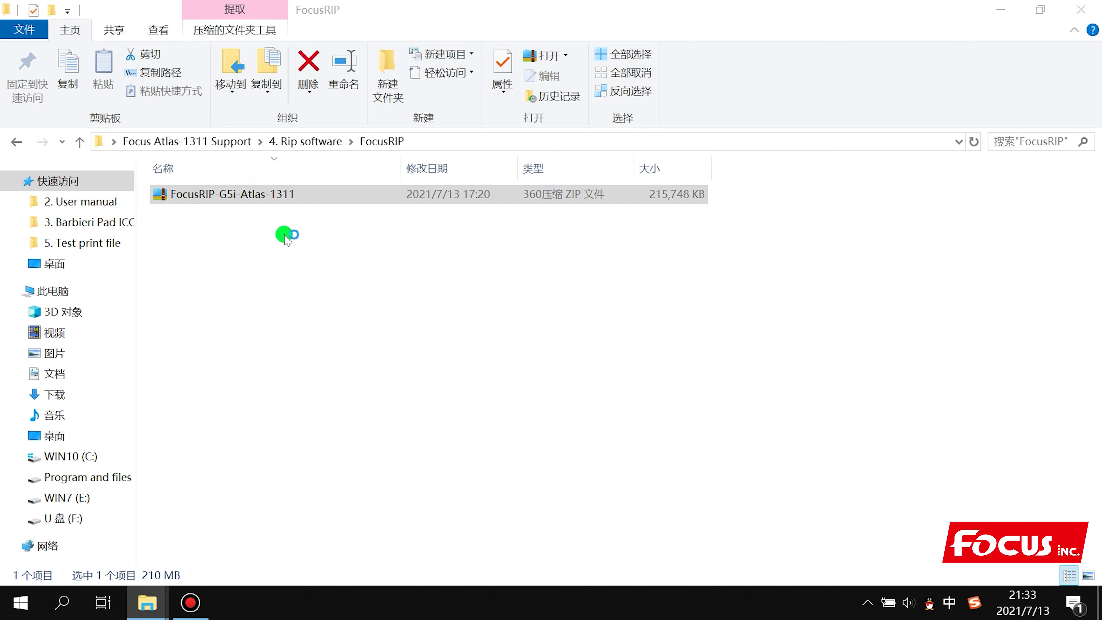
# Extract the archive into a FocusRIP-G5i-Atlas-1311 subfolder of FocusRIP, and close the extracted-folder and archive windows.
pyautogui.click(317, 127)
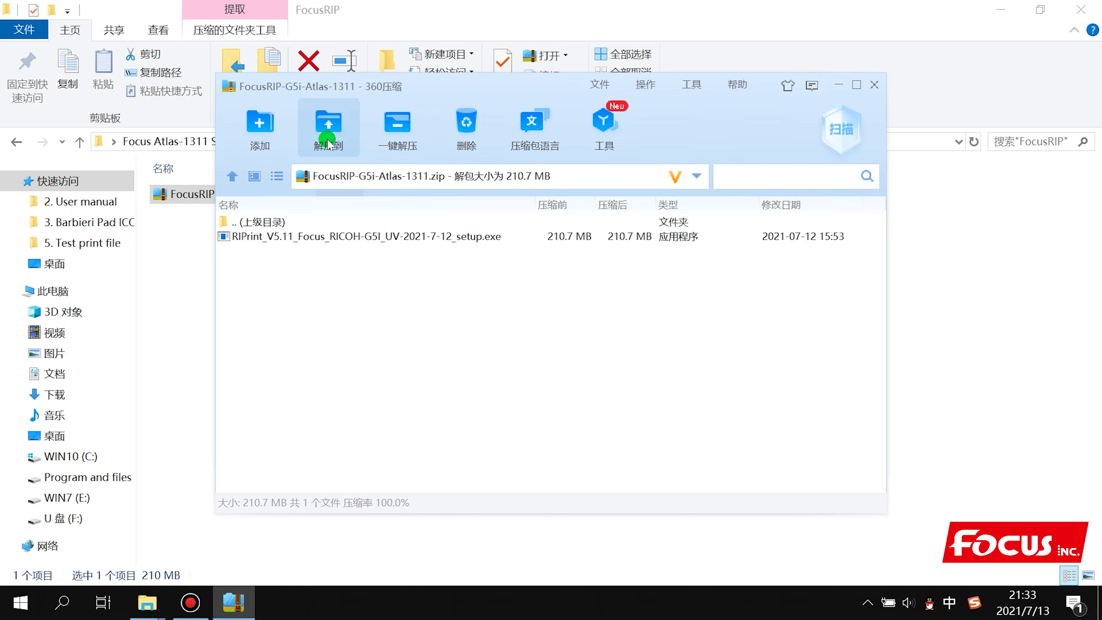
pyautogui.click(674, 323)
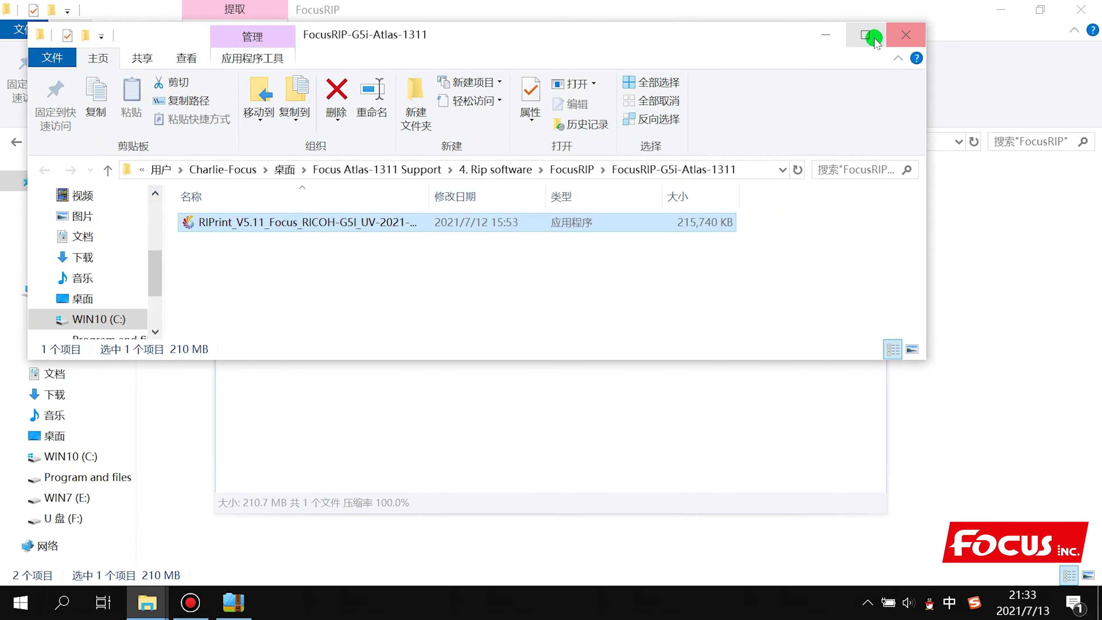
pyautogui.click(902, 35)
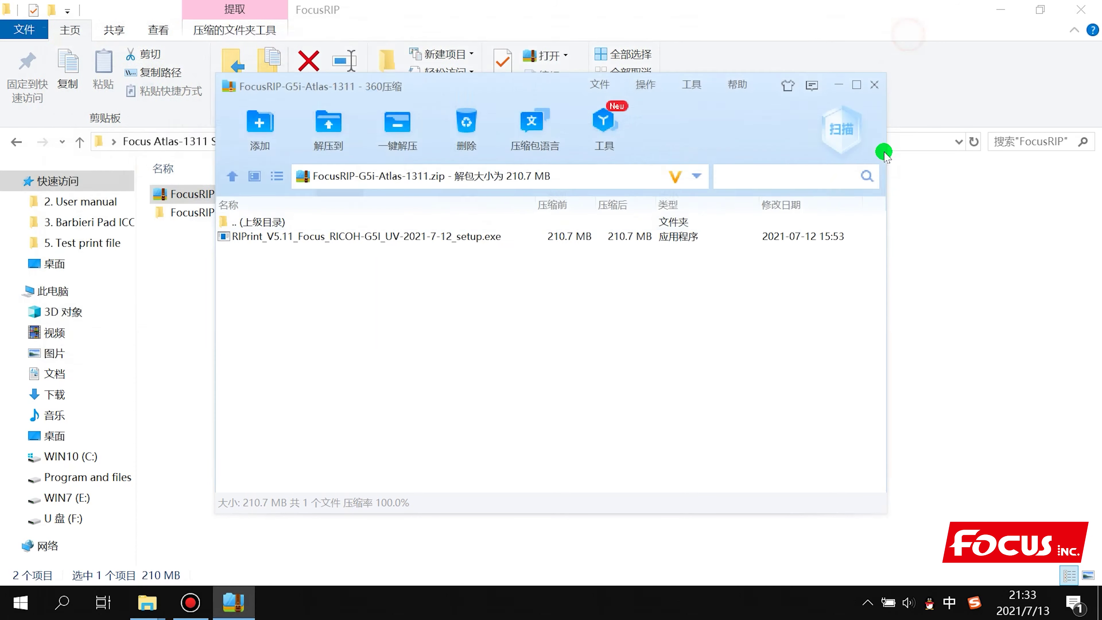
pyautogui.click(874, 84)
pyautogui.click(462, 386)
# Run the RIPrint_V5.11_Focus_RICOH-G5I_UV-2021-7-12_setup installer from the extracted folder and widen the name column to fit its file name.
pyautogui.click(290, 213)
pyautogui.doubleClick(290, 213)
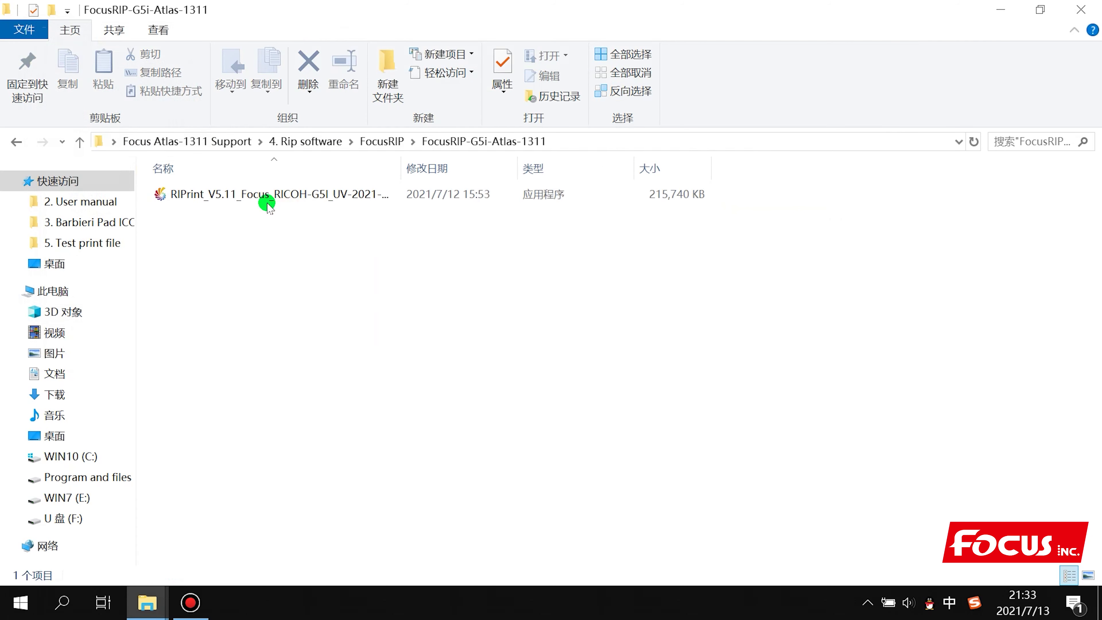
pyautogui.click(287, 193)
pyautogui.doubleClick(341, 194)
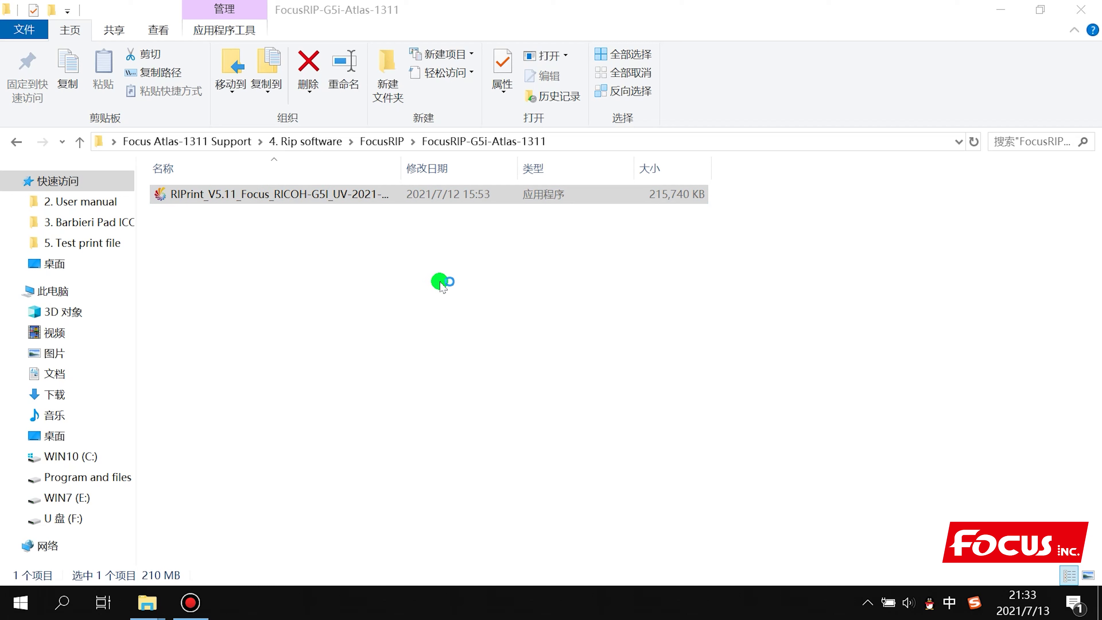
pyautogui.click(430, 172)
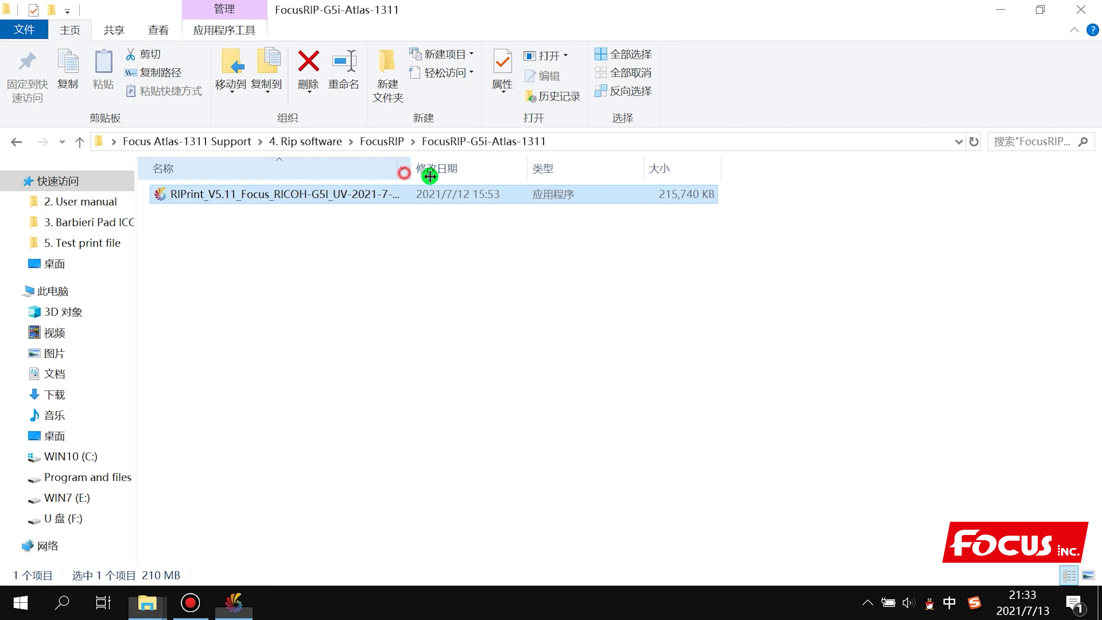
pyautogui.doubleClick(401, 167)
# Bring the installer to the front and start the RIPrint setup wizard in English.
pyautogui.click(233, 602)
pyautogui.click(499, 304)
pyautogui.click(504, 319)
pyautogui.click(571, 336)
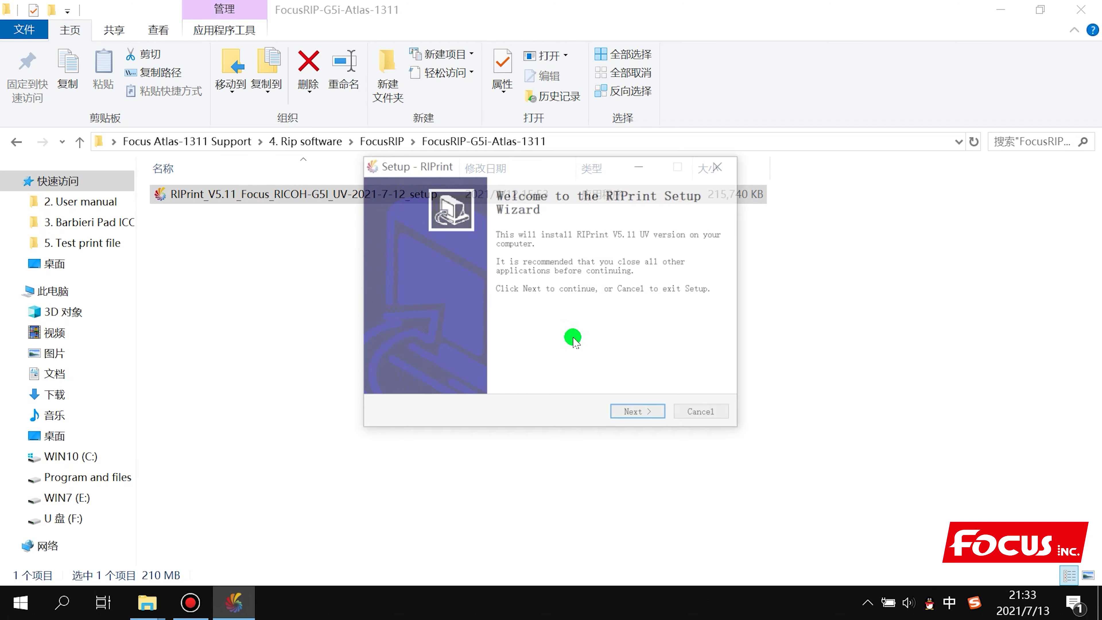
# Continue past the welcome and information pages of the RIPrint setup to the destination selection.
pyautogui.click(637, 413)
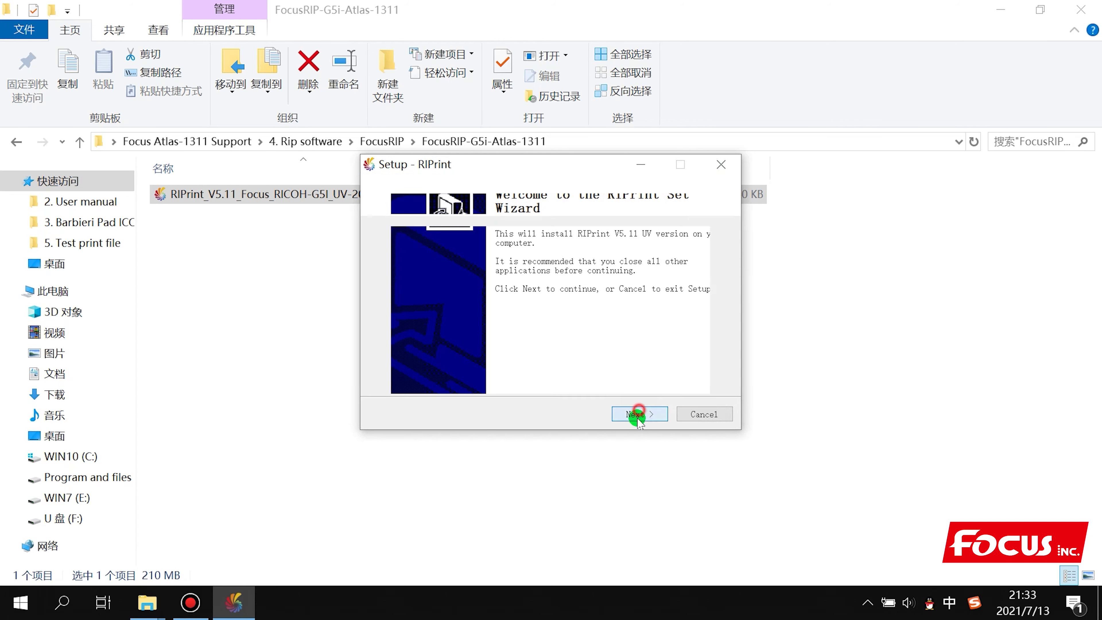
pyautogui.click(415, 370)
pyautogui.click(635, 414)
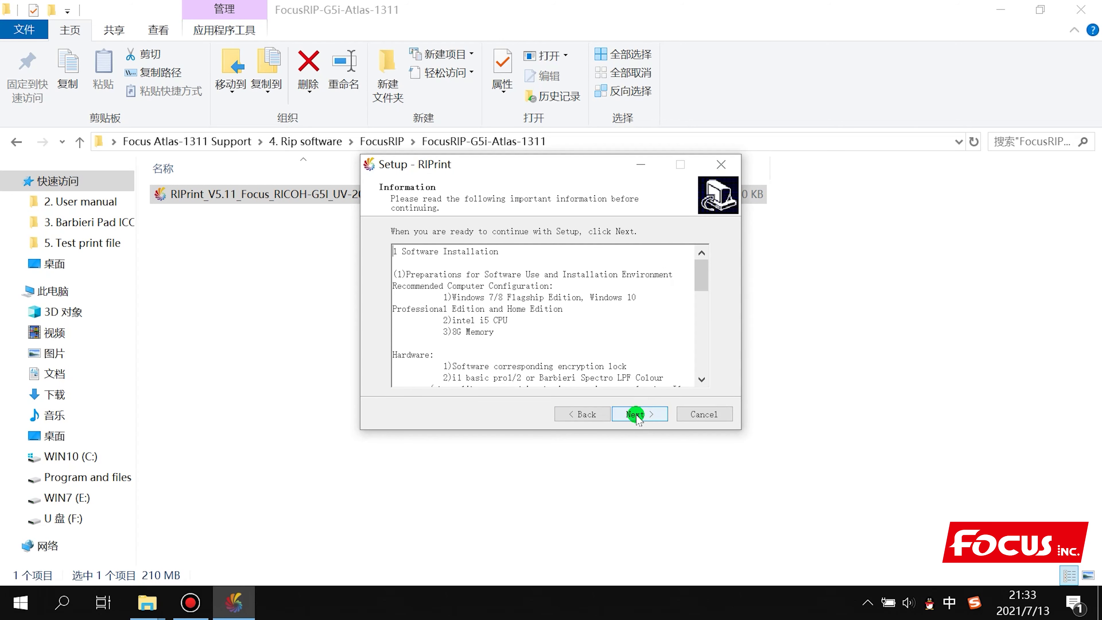
pyautogui.click(636, 414)
# Keep C:\Program Files (x86)\RIPrint as the destination and agree to install into the existing folder.
pyautogui.click(675, 287)
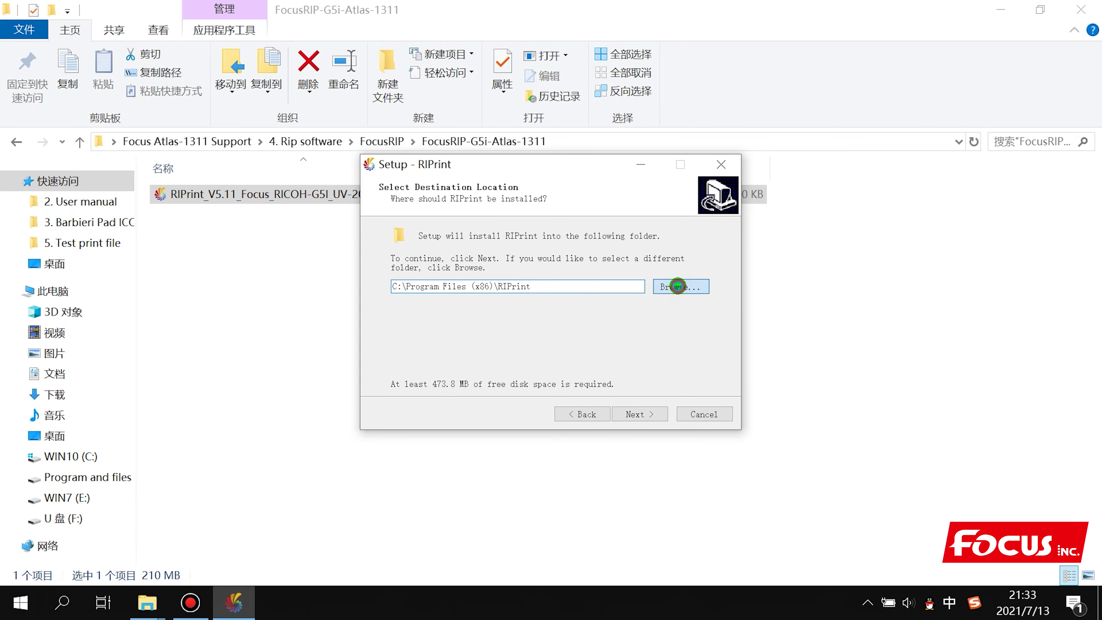
pyautogui.click(584, 406)
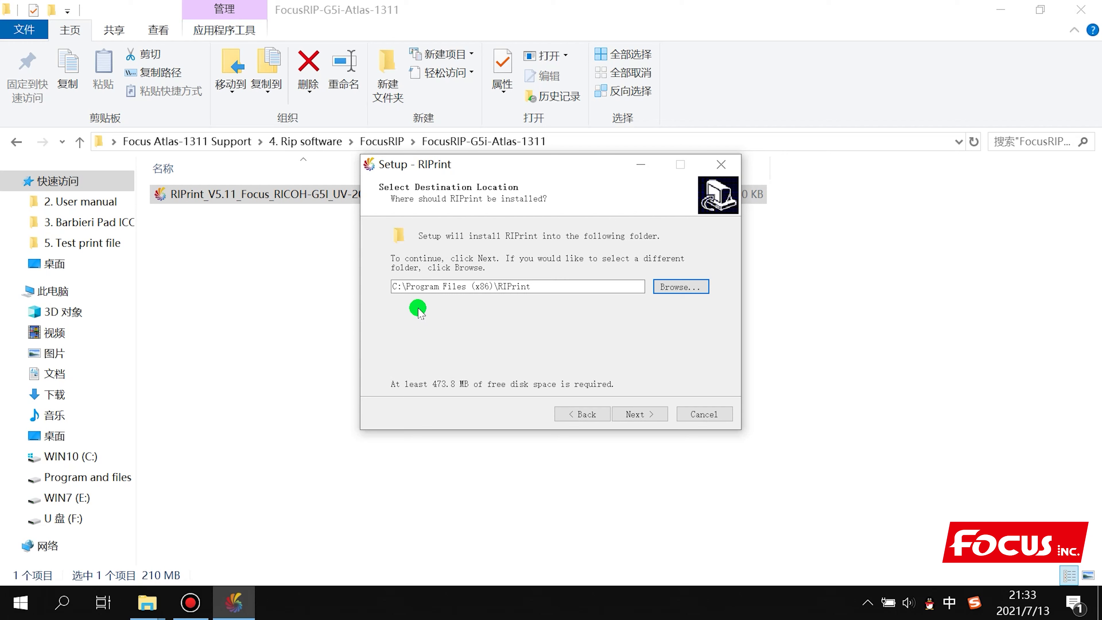
pyautogui.click(636, 414)
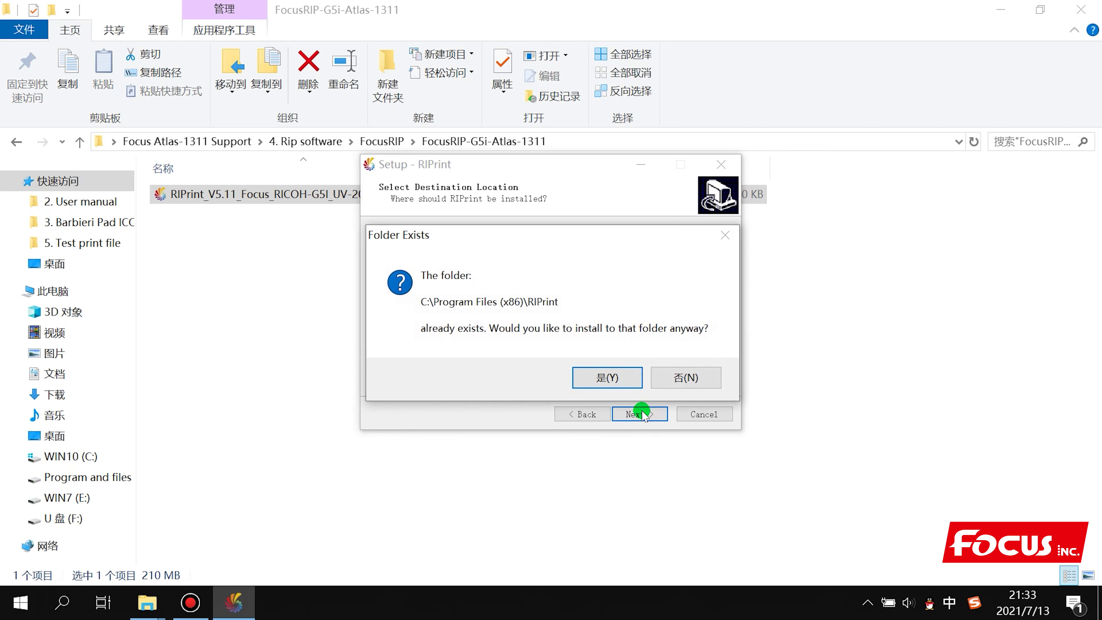
pyautogui.click(618, 381)
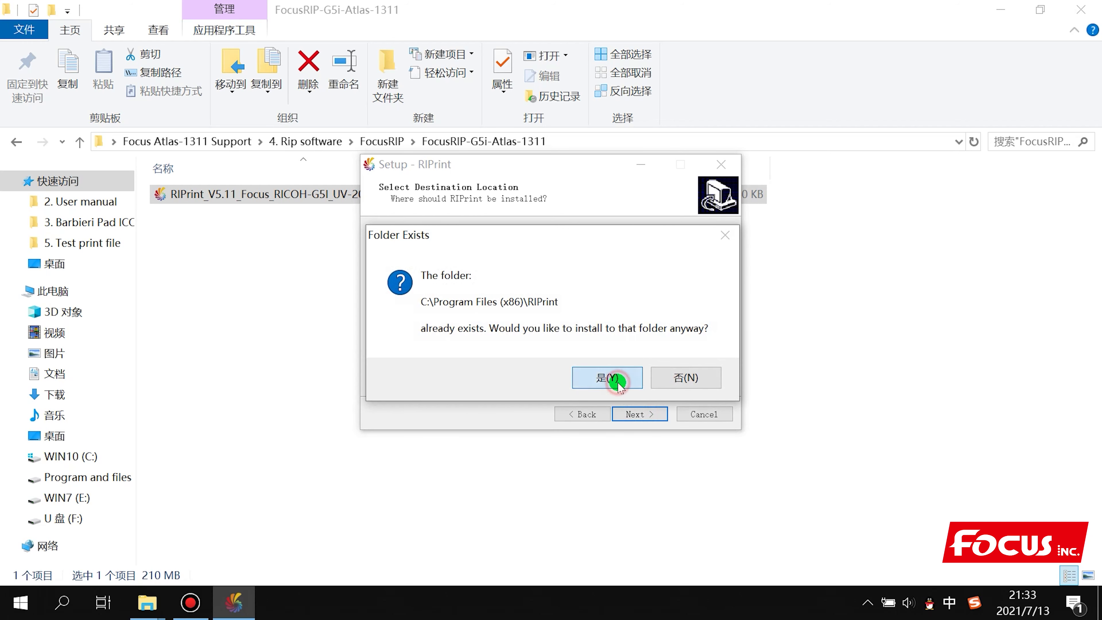
# Accept the remaining RIPrint setup pages and start the installation.
pyautogui.click(635, 413)
pyautogui.click(639, 412)
pyautogui.click(638, 413)
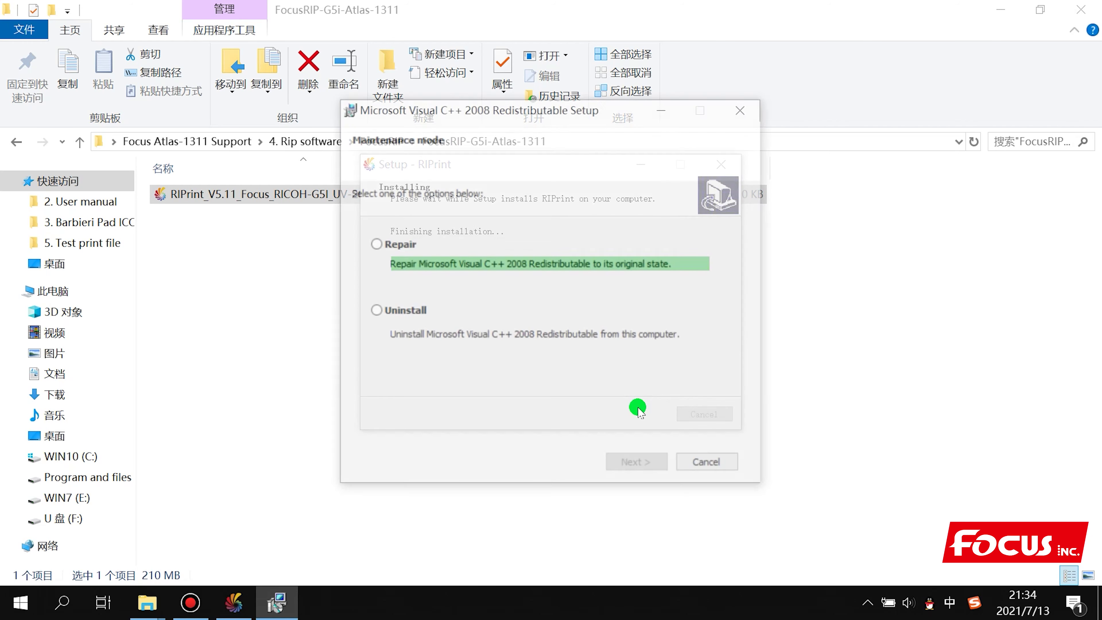
# Choose the repair option for the Microsoft Visual C++ 2008 and 2010 x86 Redistributables and close both setup windows.
pyautogui.click(383, 246)
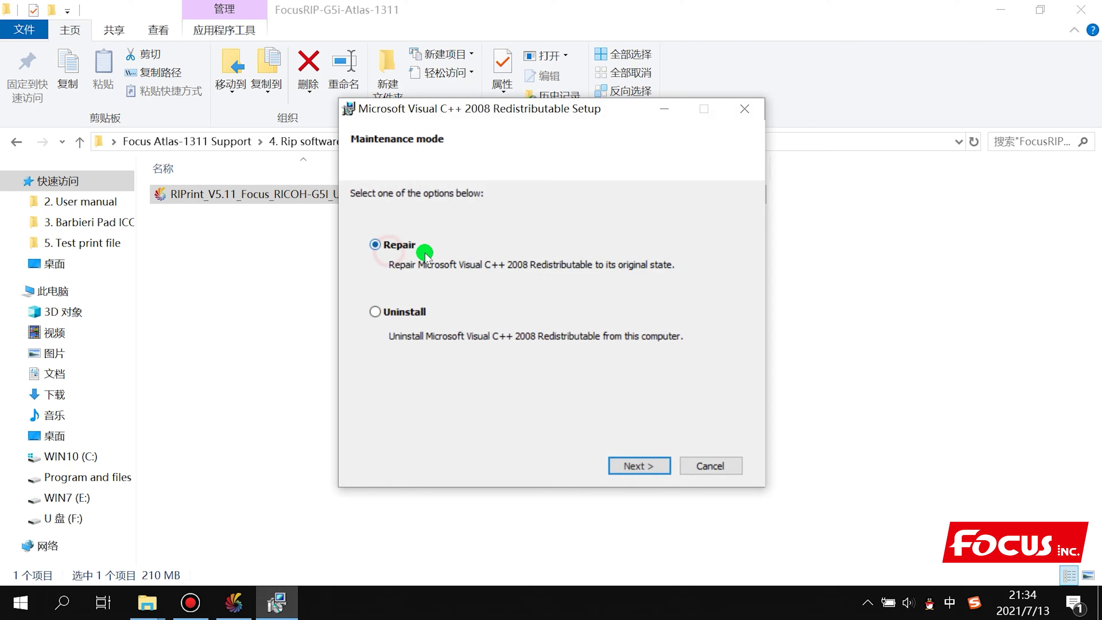
pyautogui.click(639, 464)
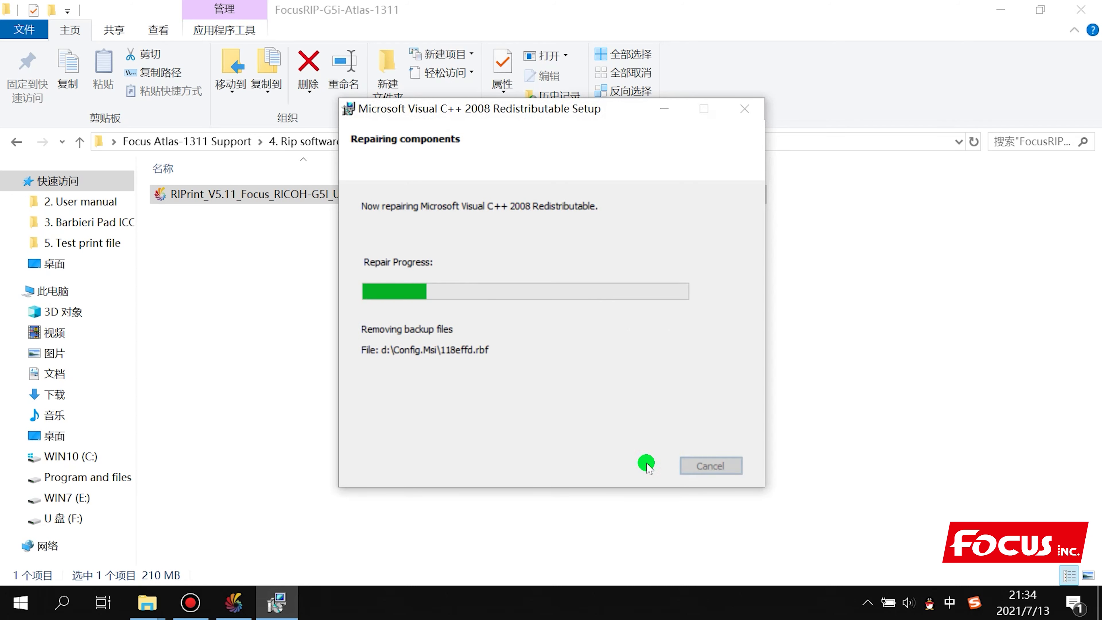
pyautogui.click(707, 465)
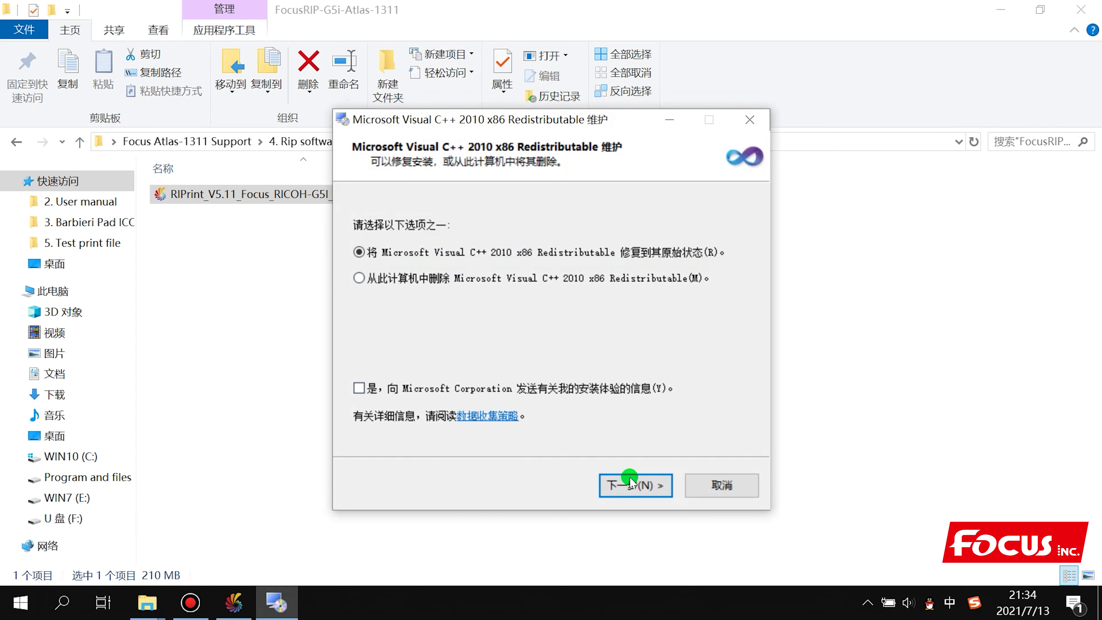
pyautogui.click(637, 485)
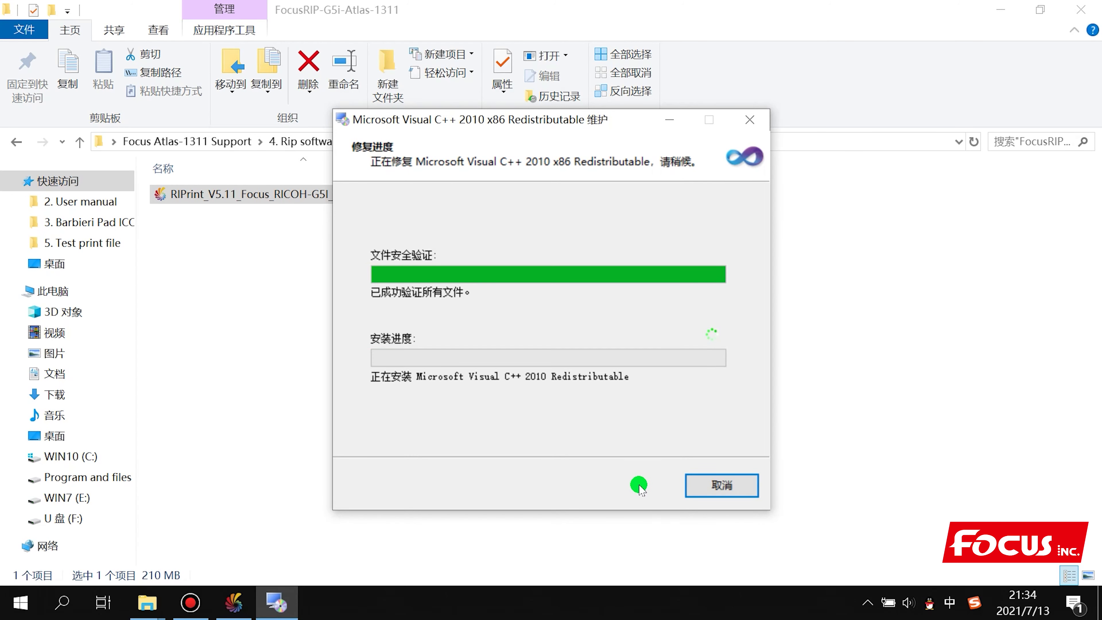
pyautogui.click(718, 485)
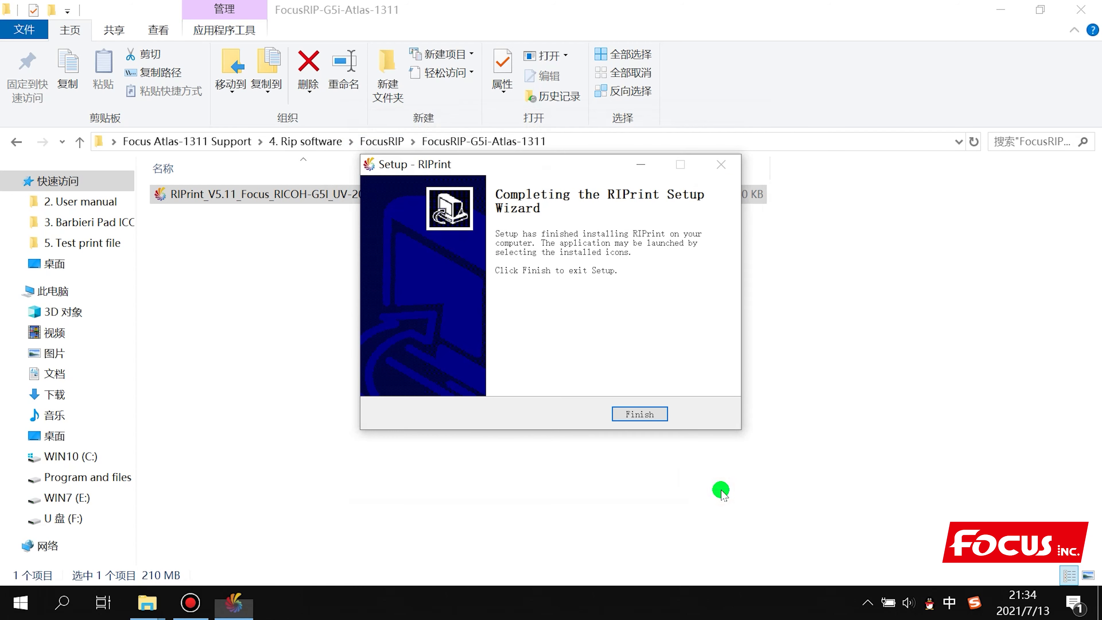
# Finish the RIPrint setup wizard and deselect the installer file in the folder.
pyautogui.click(647, 415)
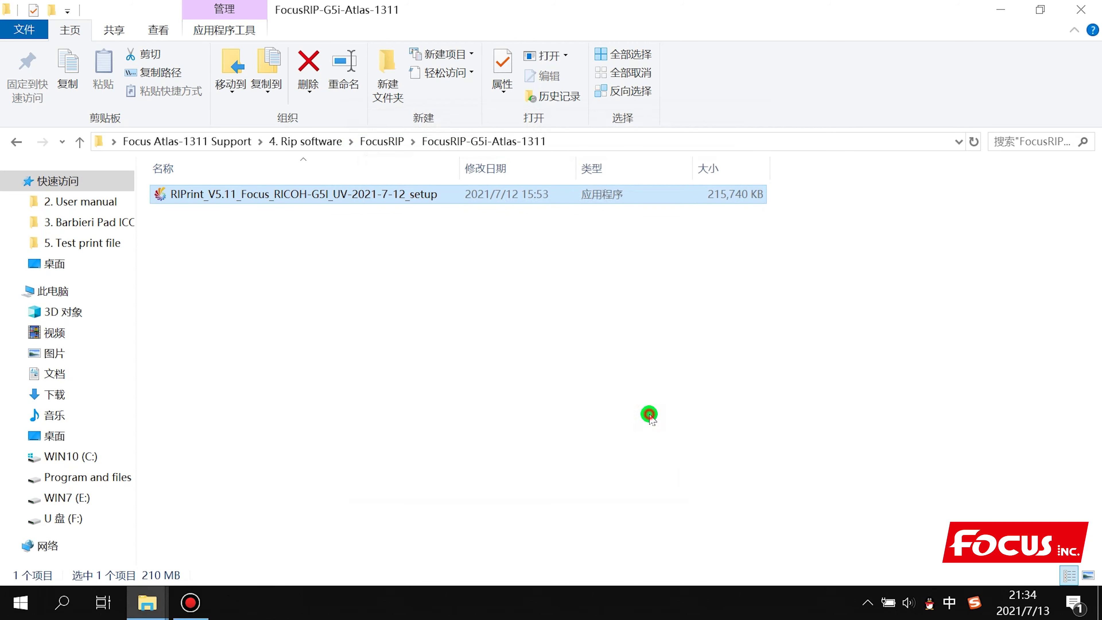
pyautogui.click(649, 414)
pyautogui.click(543, 378)
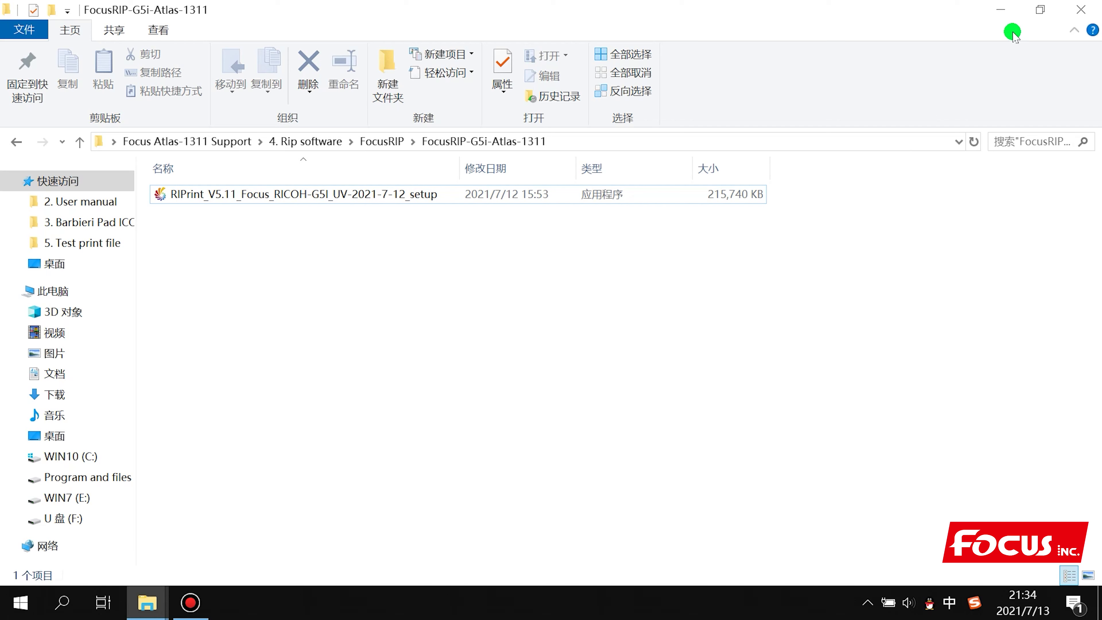
# Minimize the folder window, move the RIPrint.exe shortcut to the middle of the desktop and launch it.
pyautogui.click(1008, 10)
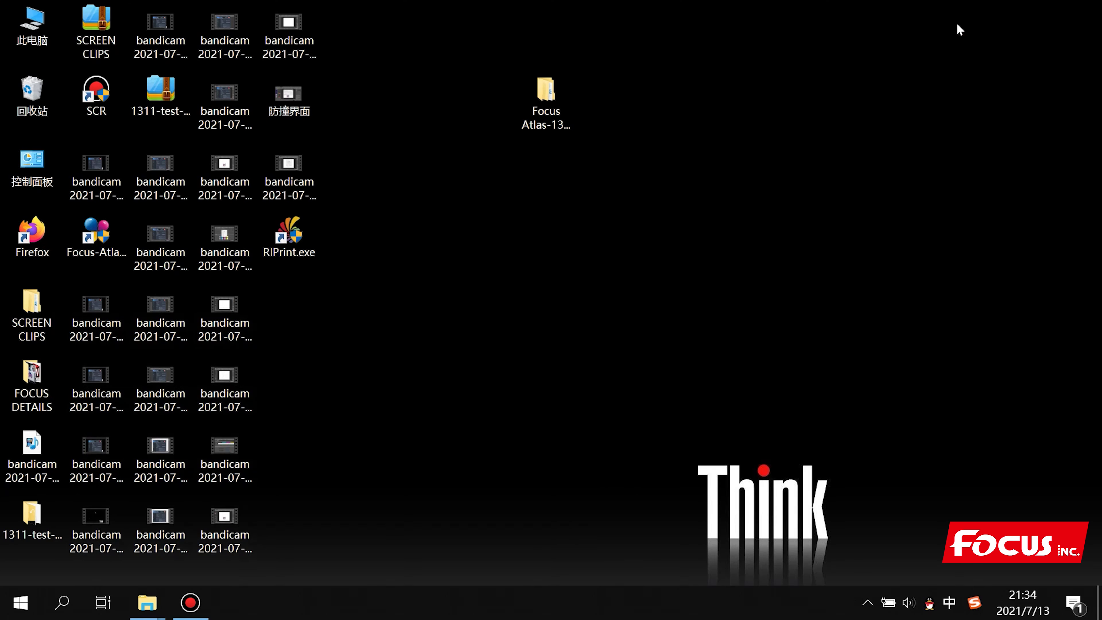
pyautogui.moveTo(286, 245); pyautogui.dragTo(549, 315)
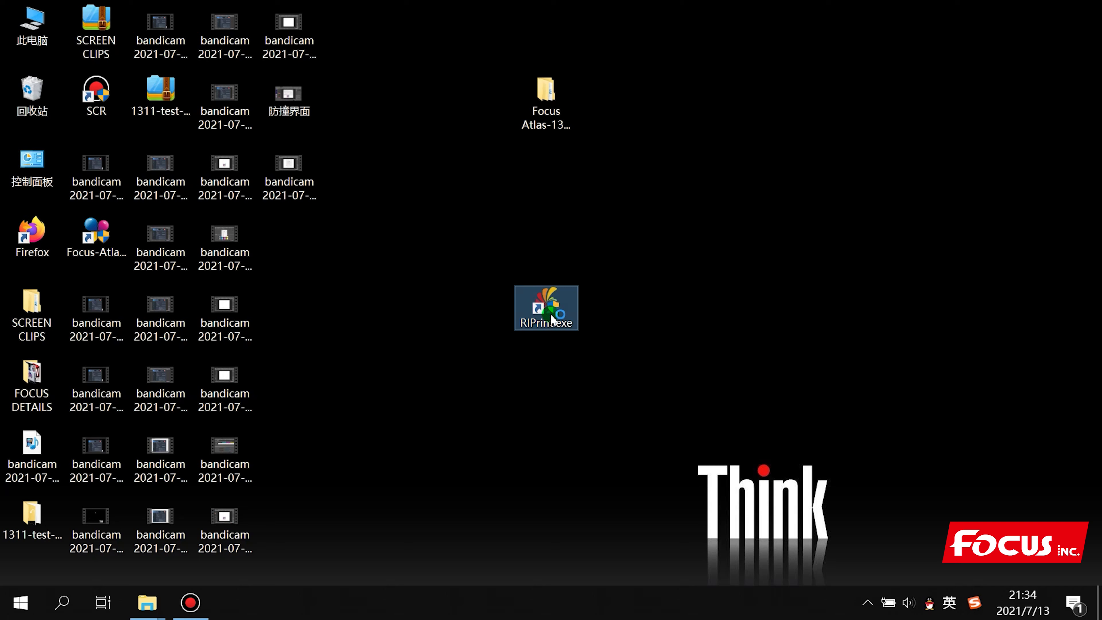
pyautogui.click(538, 372)
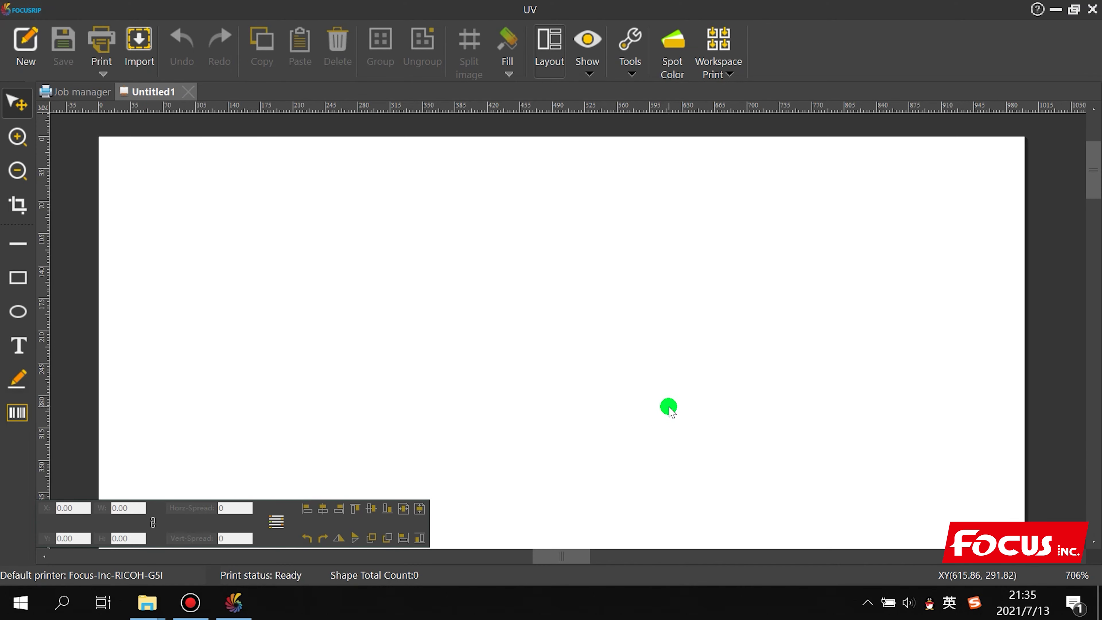
# Open the printer settings, choose RICOH-G5I under Focus-Inc as the default printer and exit the dialog.
pyautogui.click(34, 14)
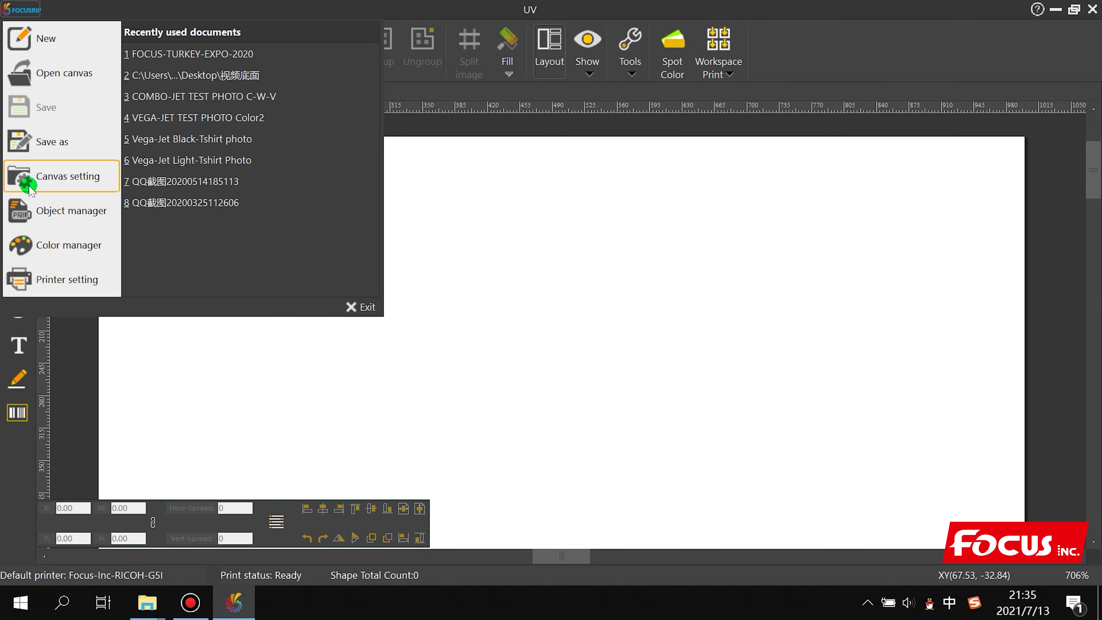
pyautogui.click(44, 280)
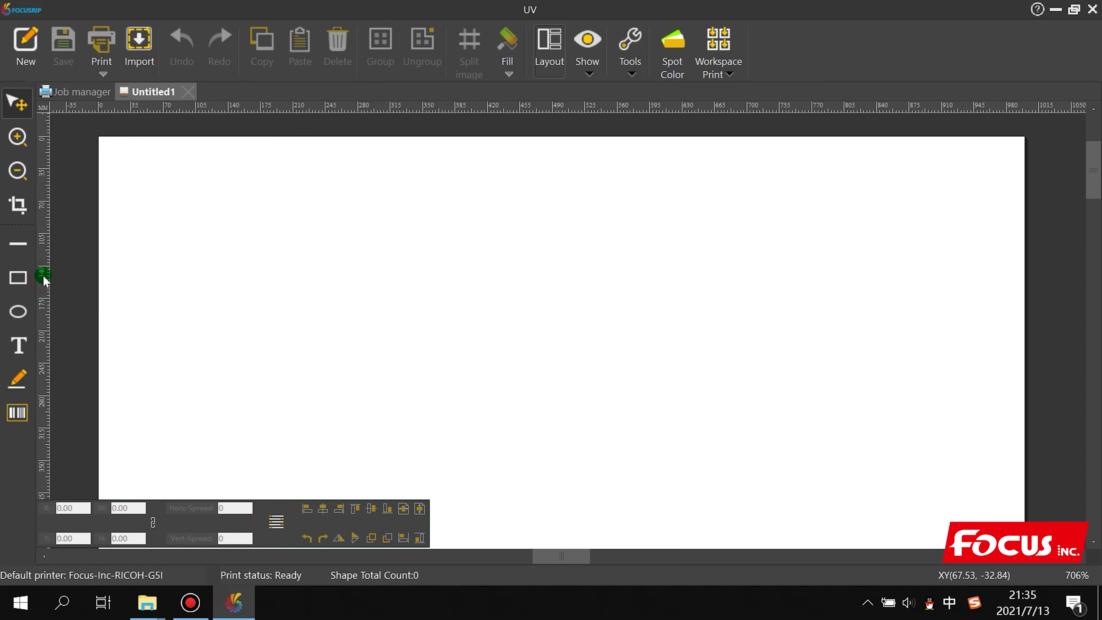
pyautogui.click(434, 227)
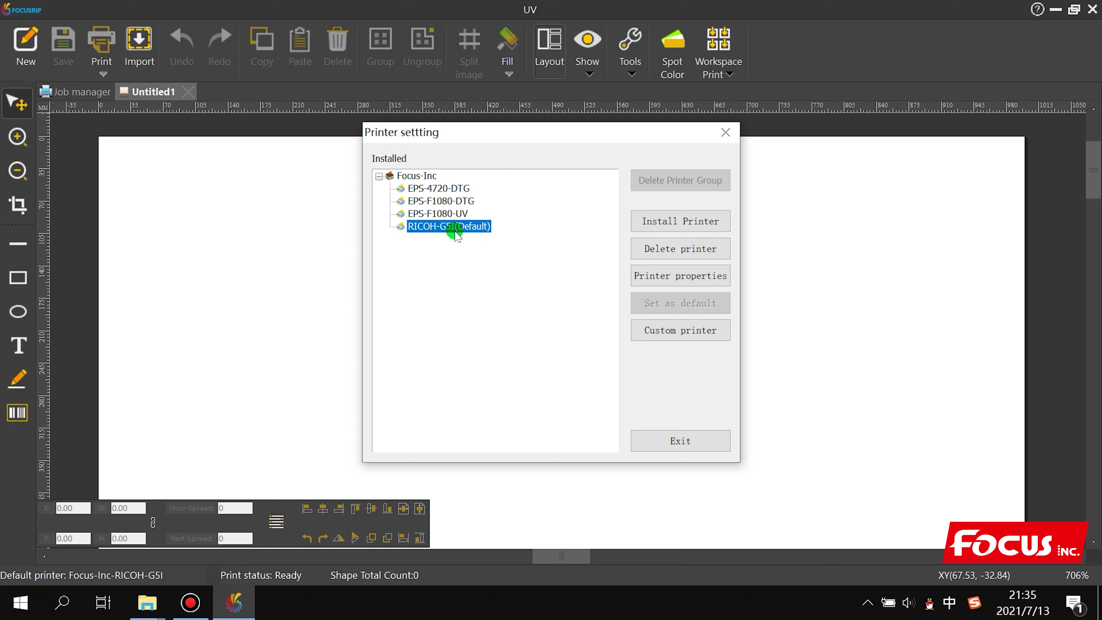
pyautogui.click(668, 303)
pyautogui.click(681, 441)
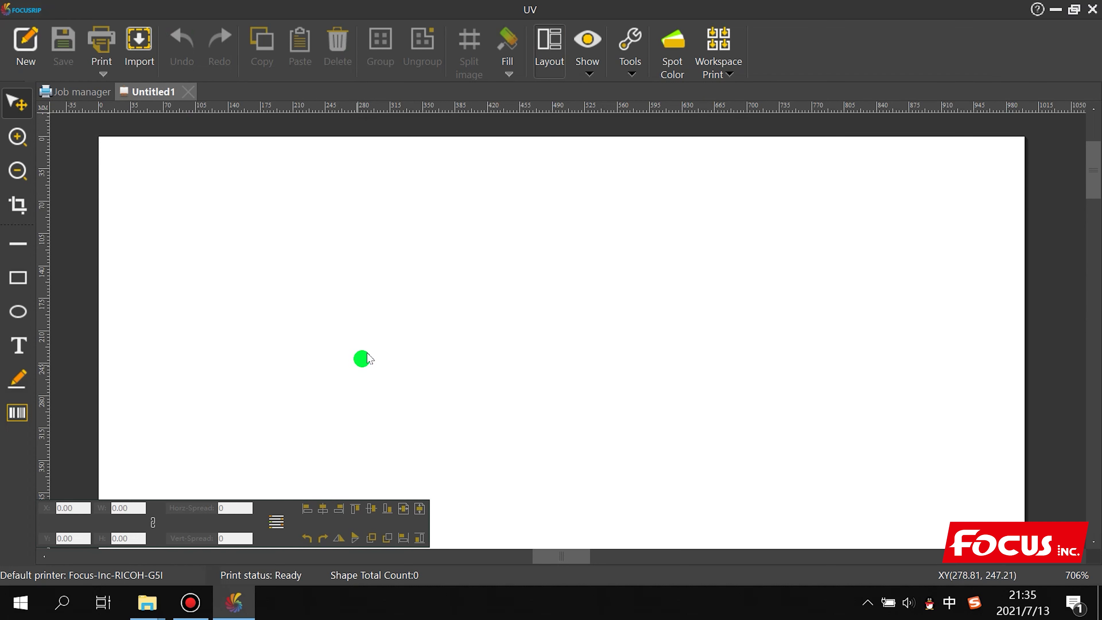
# Create a second blank canvas and close it again.
pyautogui.click(25, 46)
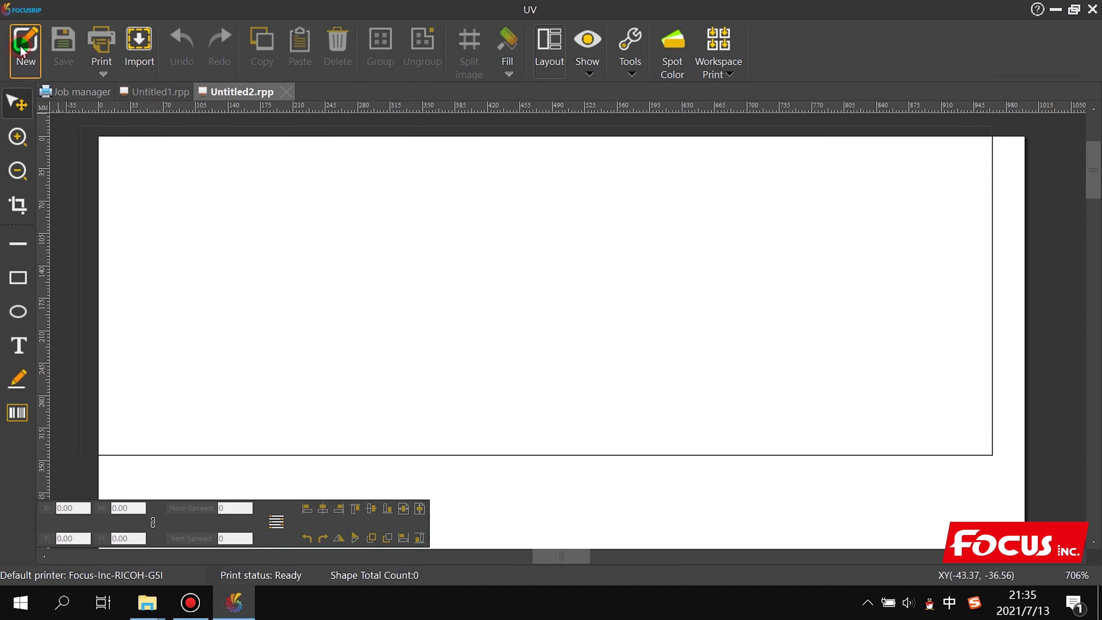
pyautogui.click(287, 94)
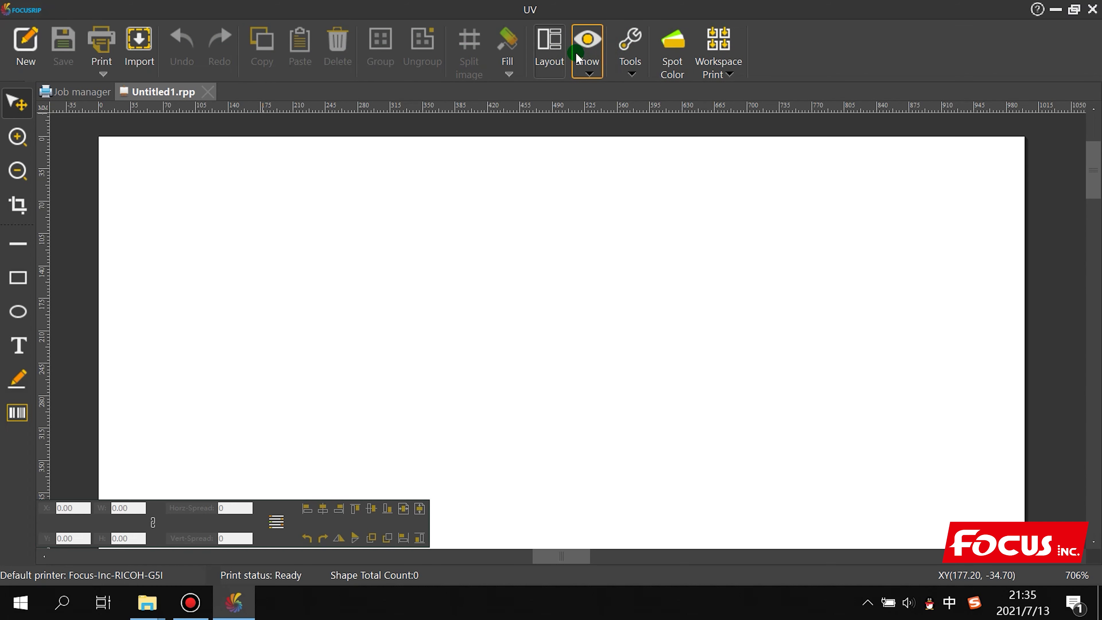
# Examine the display options, including the ruler units, and the commands available in the Tools list.
pyautogui.click(587, 43)
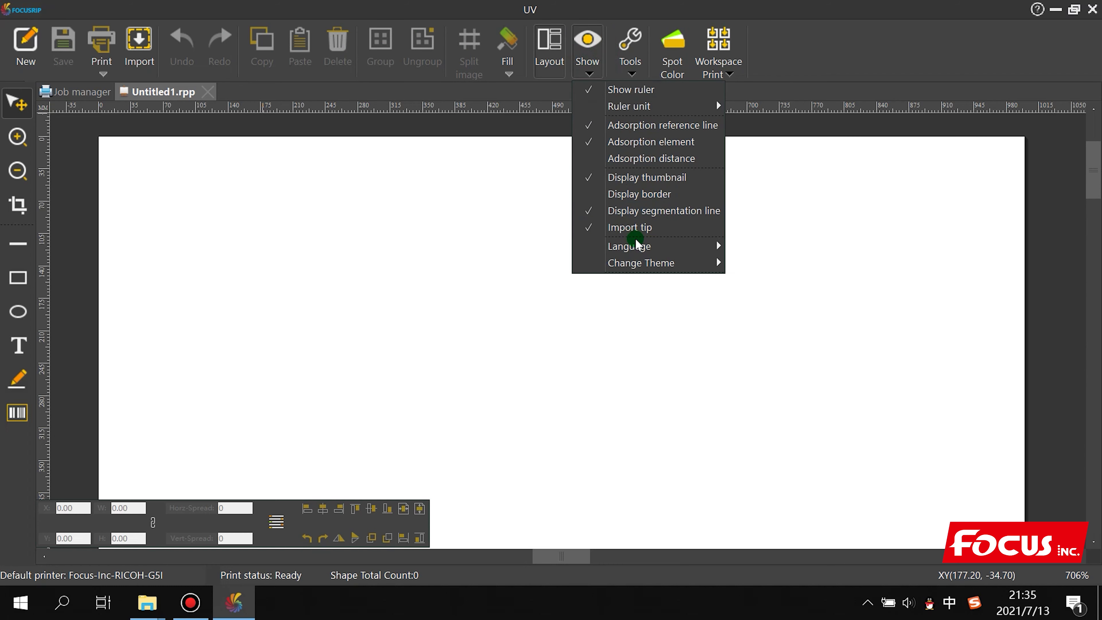
pyautogui.moveTo(639, 246)
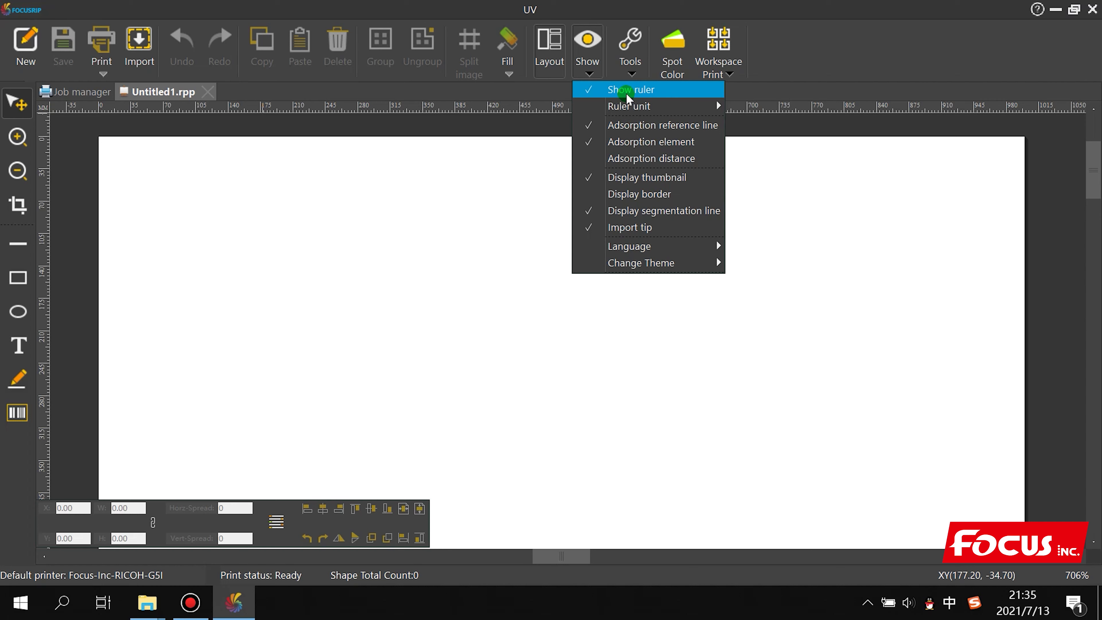
pyautogui.moveTo(632, 106)
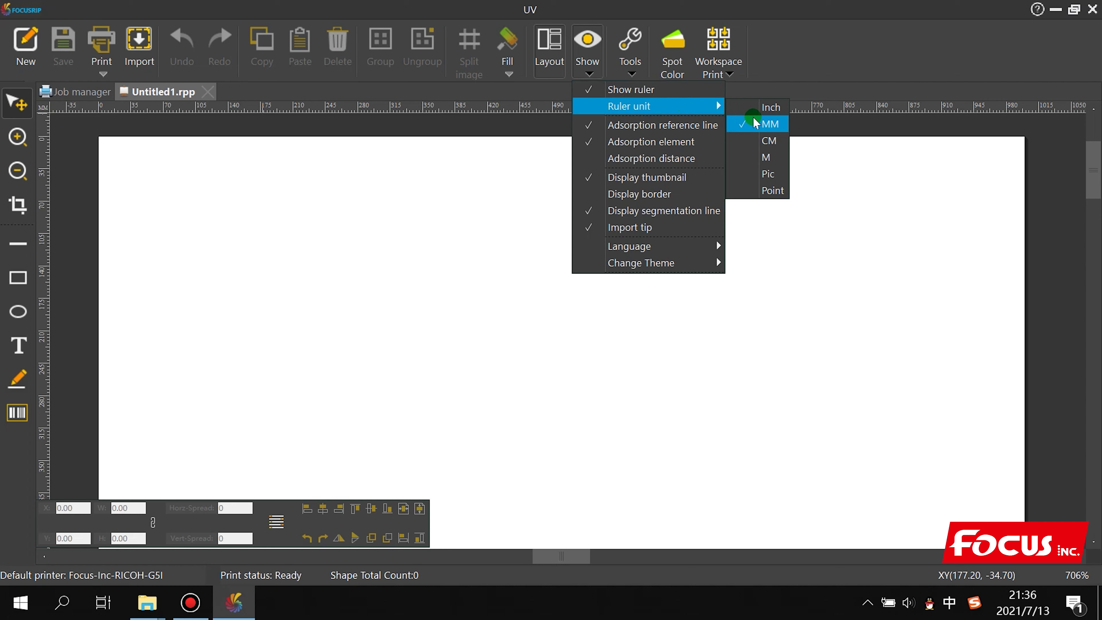
pyautogui.click(453, 261)
pyautogui.click(630, 73)
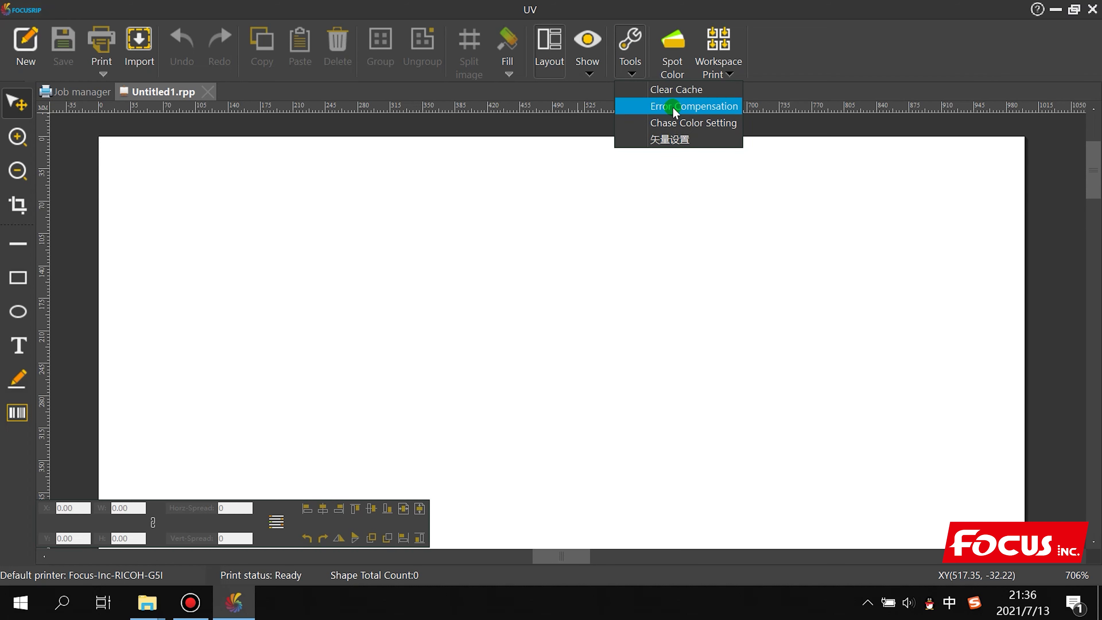
pyautogui.click(572, 239)
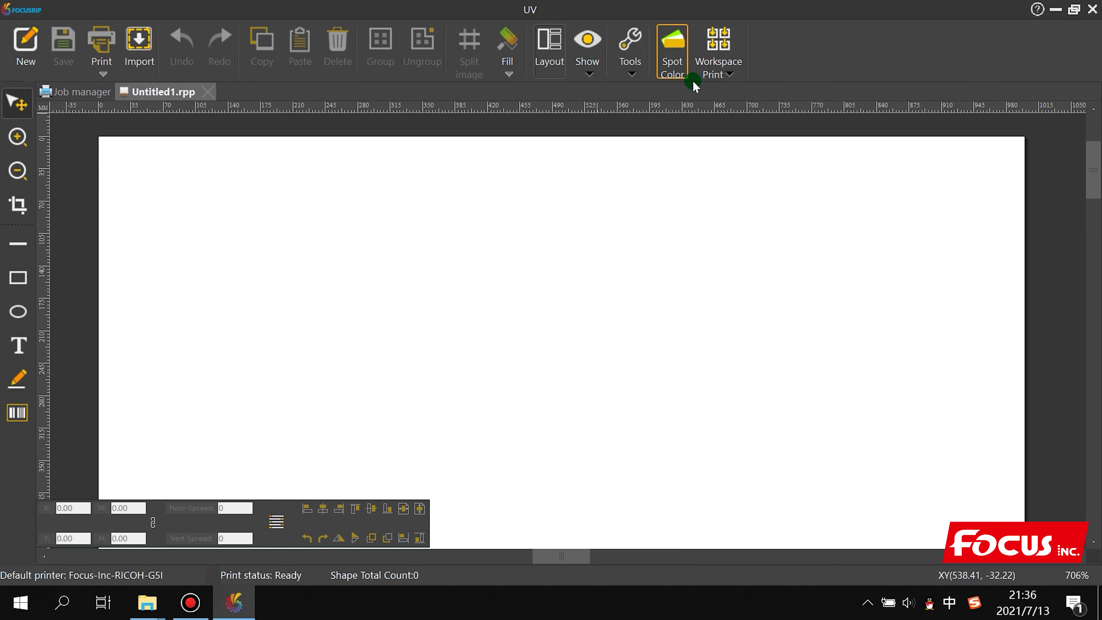
pyautogui.click(631, 67)
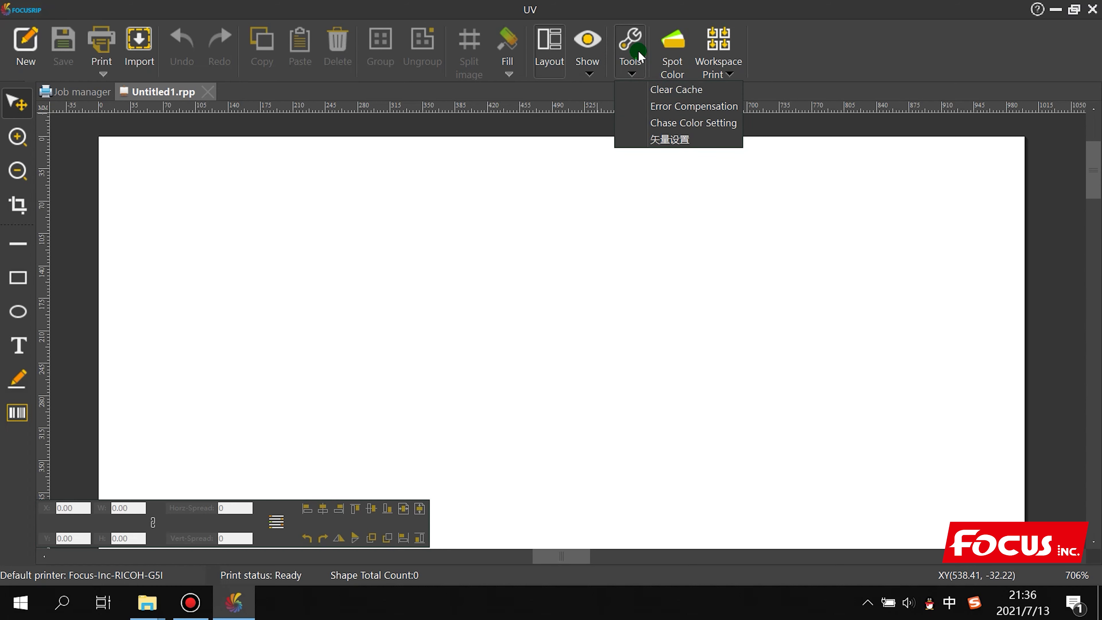
pyautogui.click(636, 26)
# Open the spot color settings, close the chat window that covers them and set the second spot color's data source type to Spot.
pyautogui.click(673, 61)
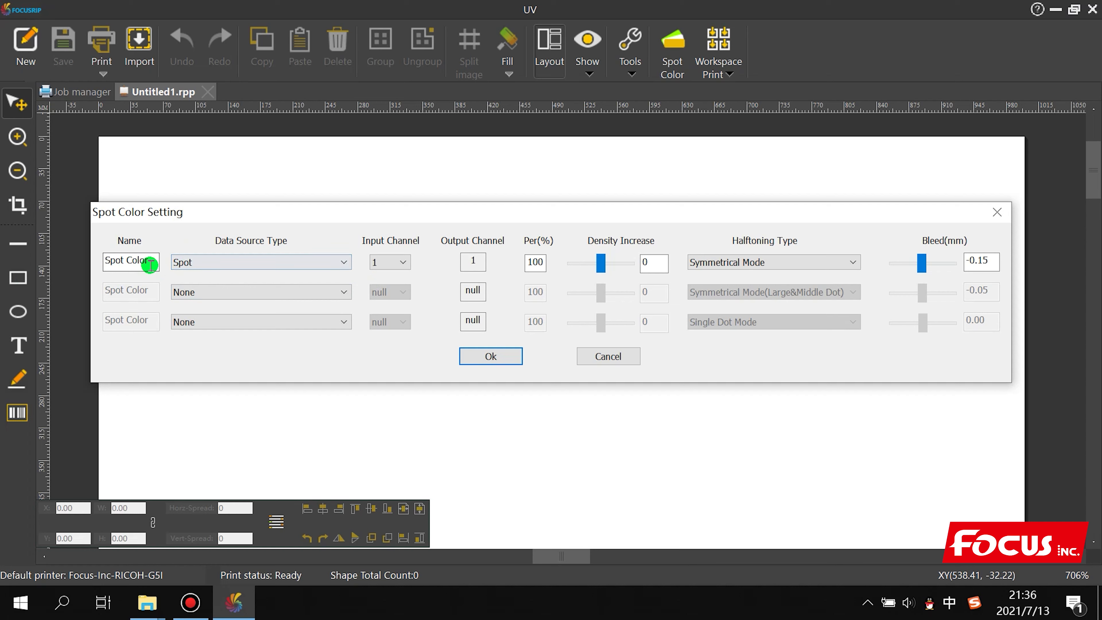
pyautogui.click(192, 262)
pyautogui.click(189, 324)
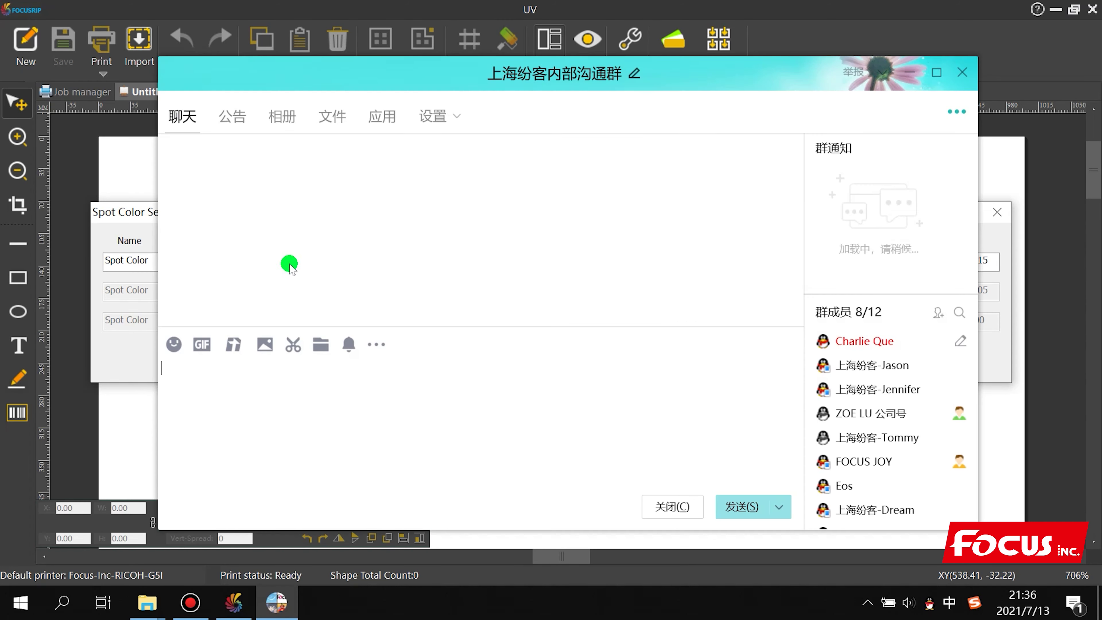
pyautogui.click(914, 66)
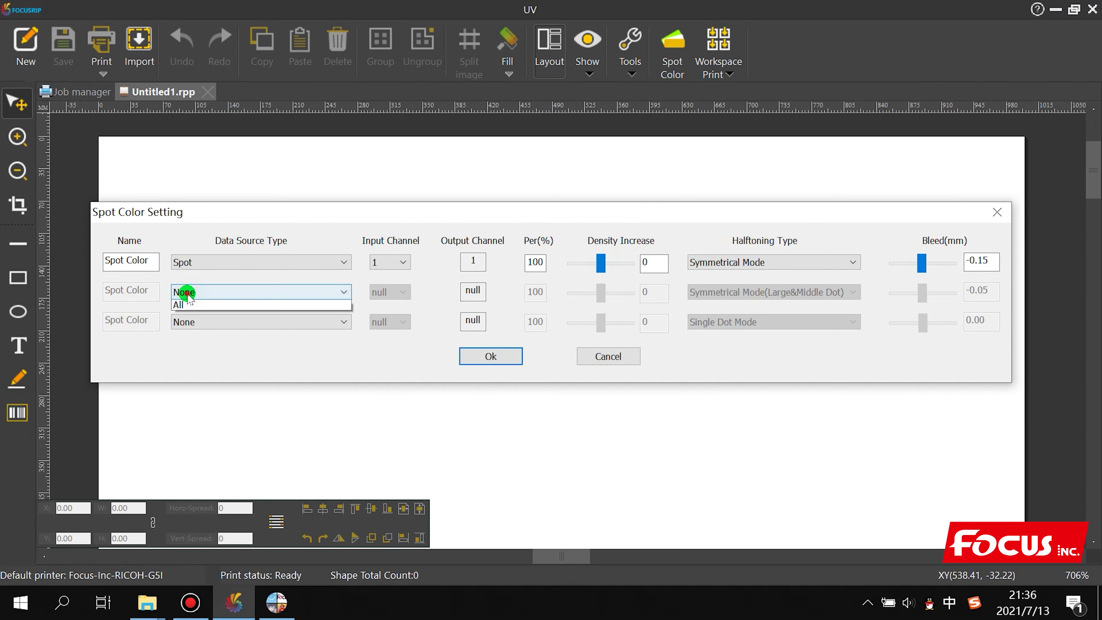
pyautogui.click(184, 292)
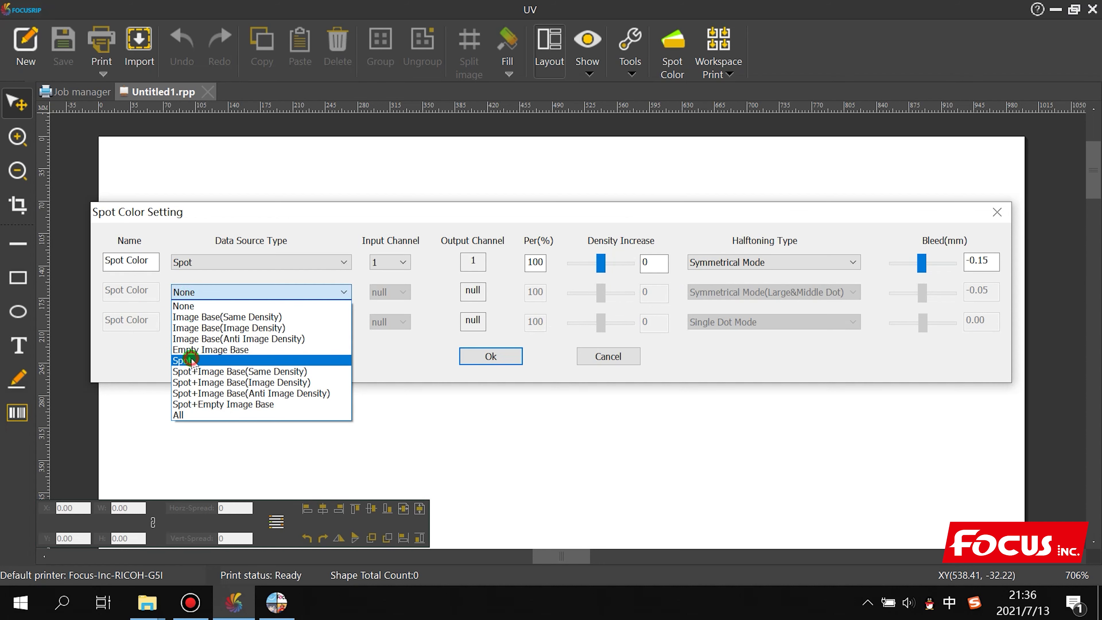
pyautogui.click(190, 360)
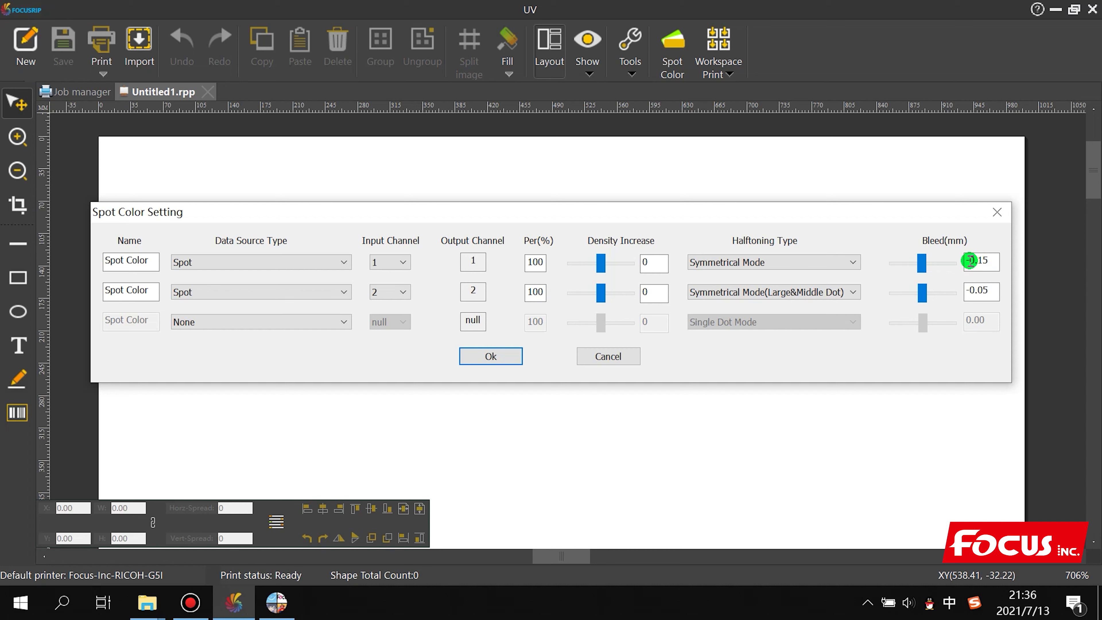
# Examine the first spot color's bleed and density and the data source type choices of the first two spot colors, keeping Spot for both.
pyautogui.moveTo(969, 260); pyautogui.dragTo(965, 260)
pyautogui.click(605, 261)
pyautogui.click(252, 263)
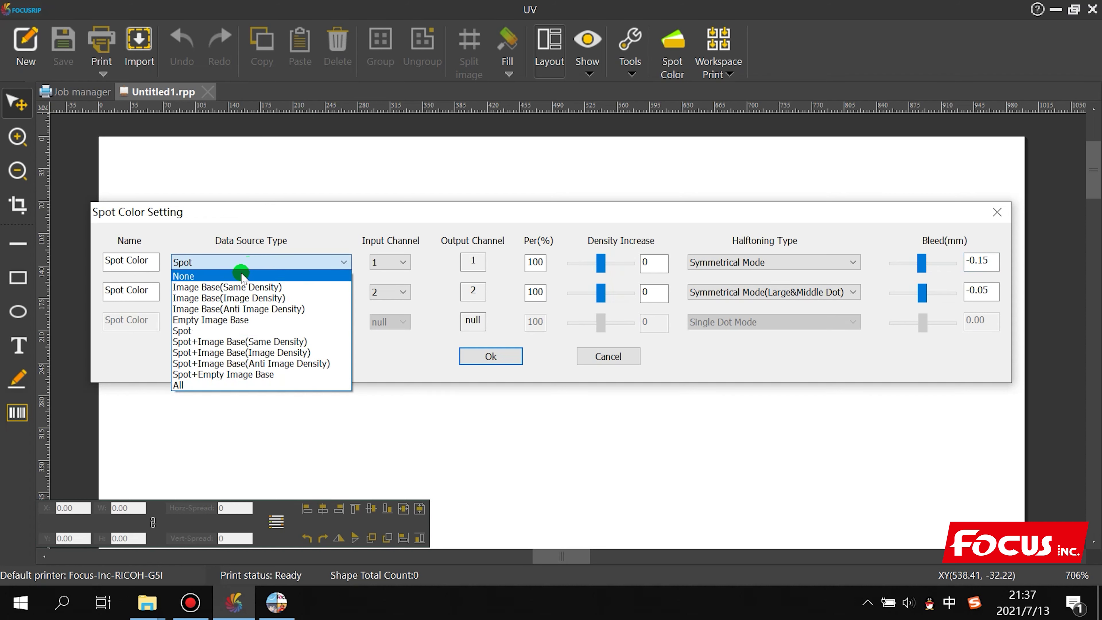
pyautogui.click(219, 335)
pyautogui.click(224, 310)
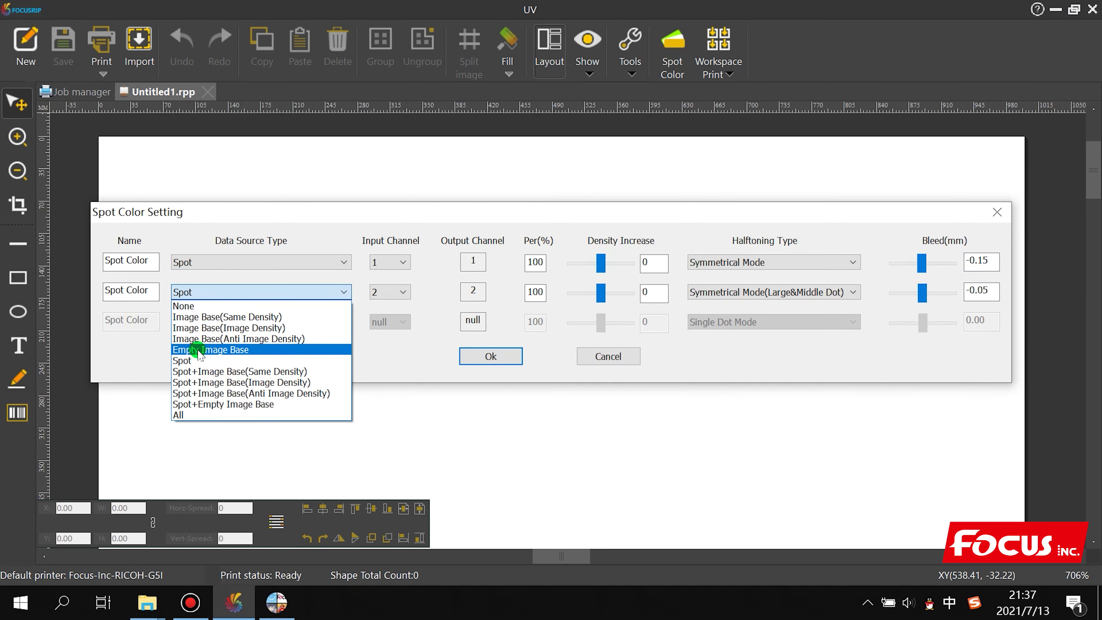
pyautogui.click(240, 358)
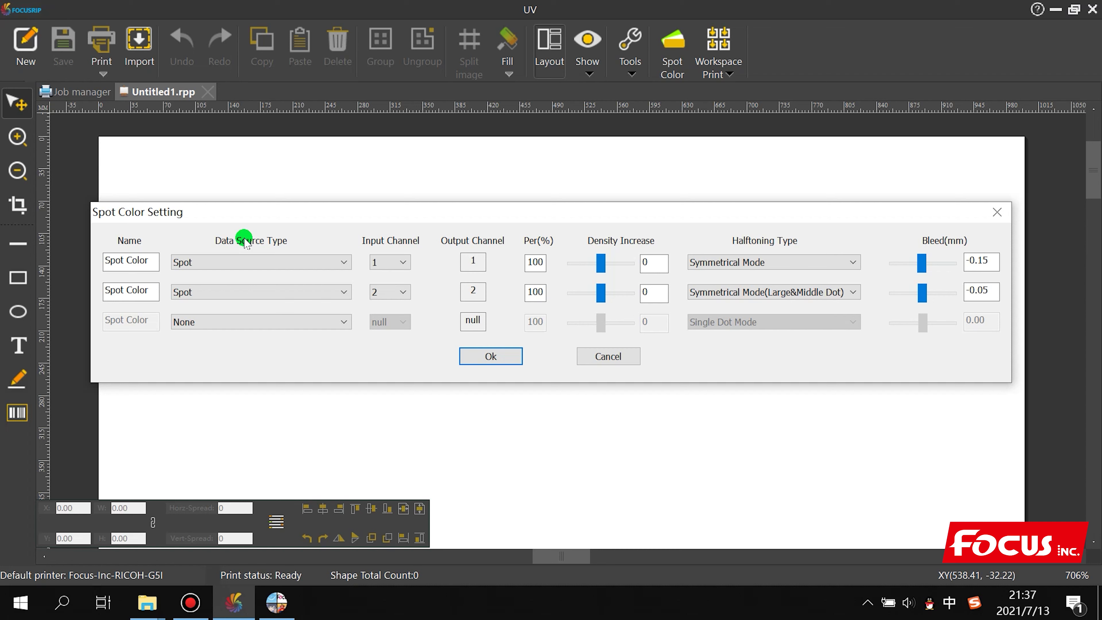
# Switch the first spot color's data source type to Image Base(Same Density) and back to Spot, and accept the spot color settings.
pyautogui.click(222, 261)
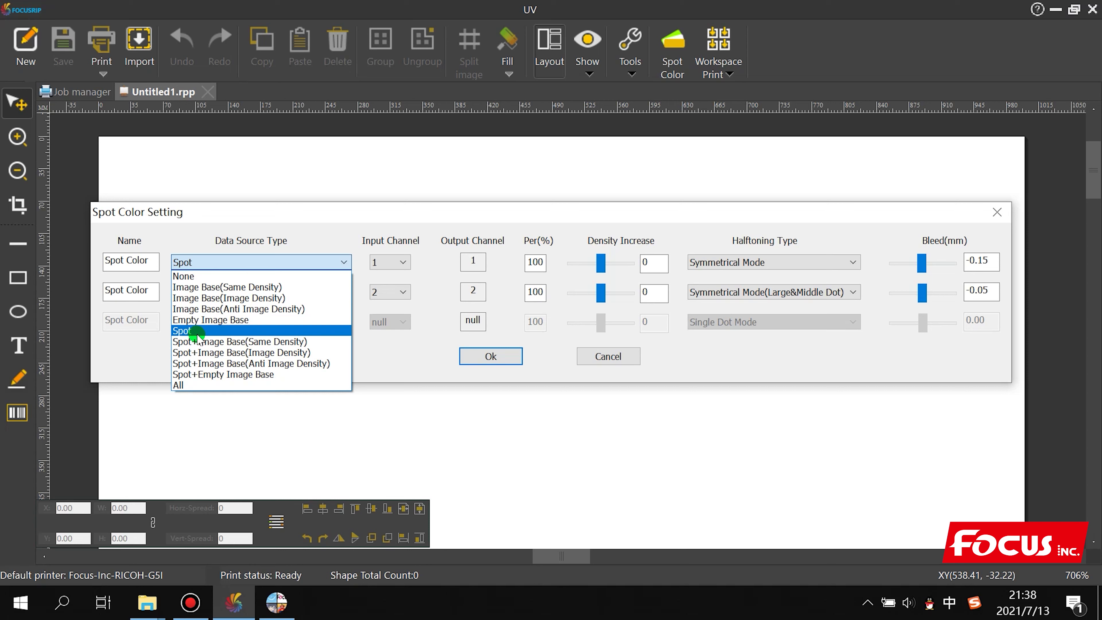
pyautogui.click(217, 287)
pyautogui.click(217, 262)
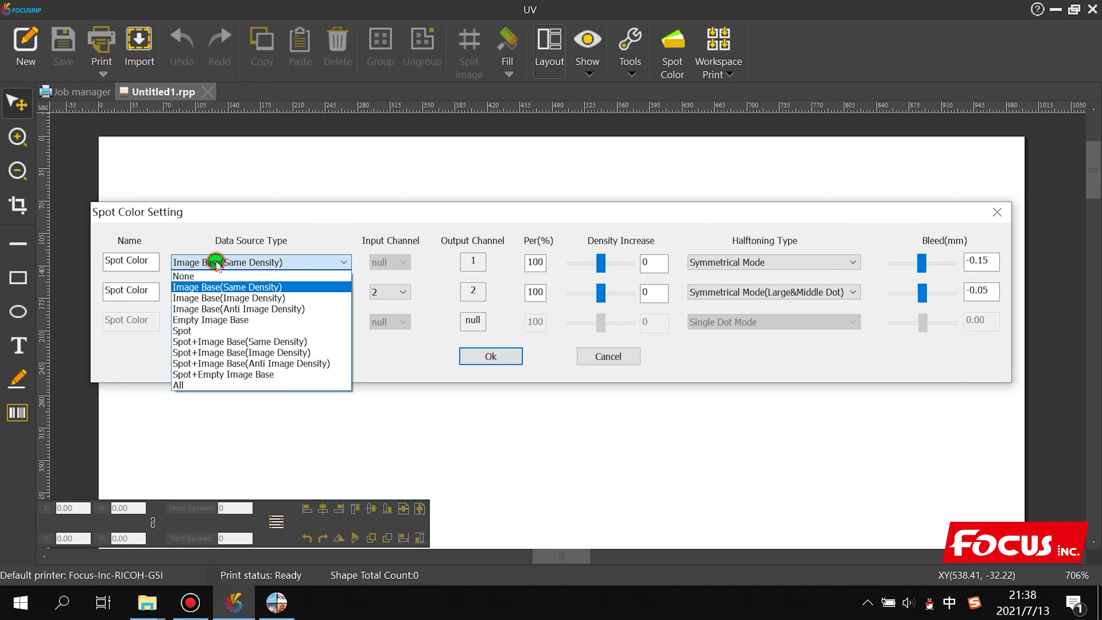
pyautogui.click(202, 332)
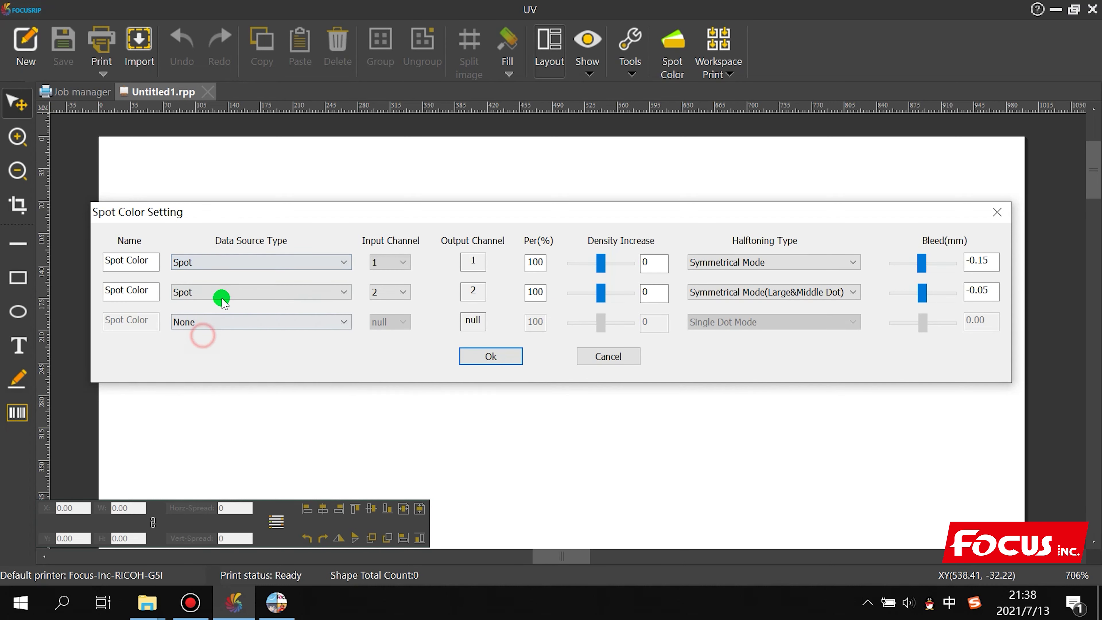
pyautogui.click(496, 358)
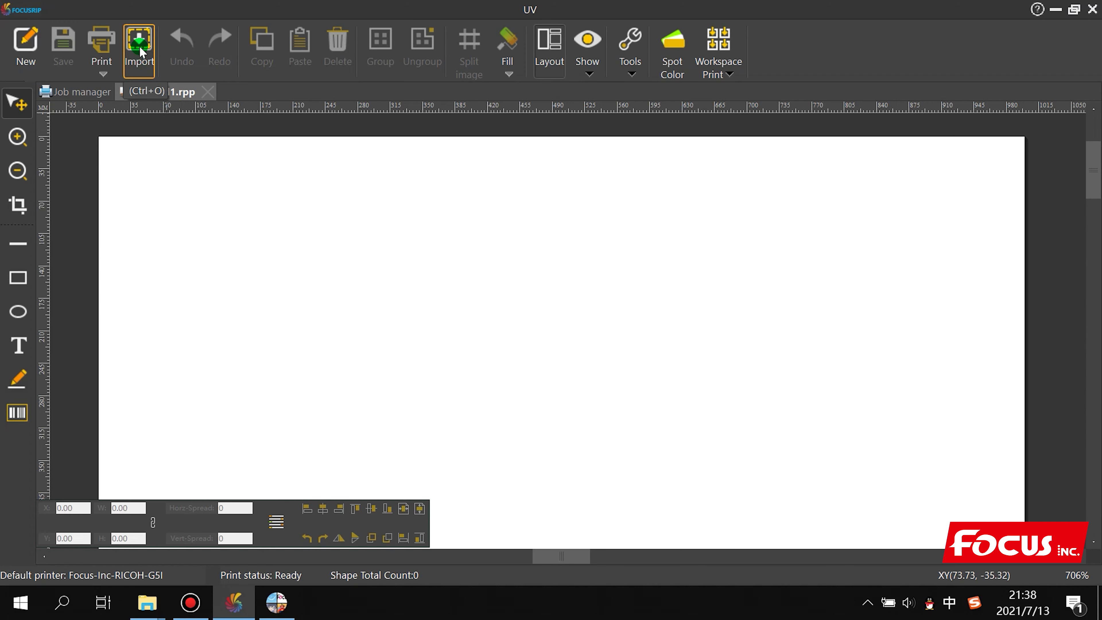
# Minimize the FocusRIP window and launch Adobe Photoshop CC 2019.
pyautogui.click(1056, 9)
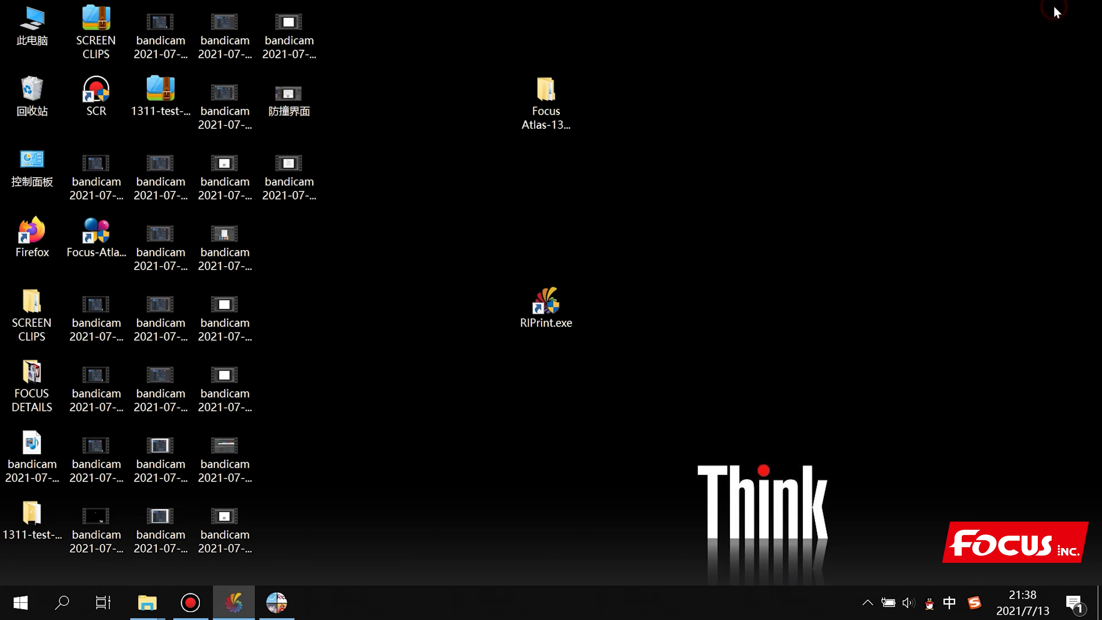
pyautogui.click(374, 334)
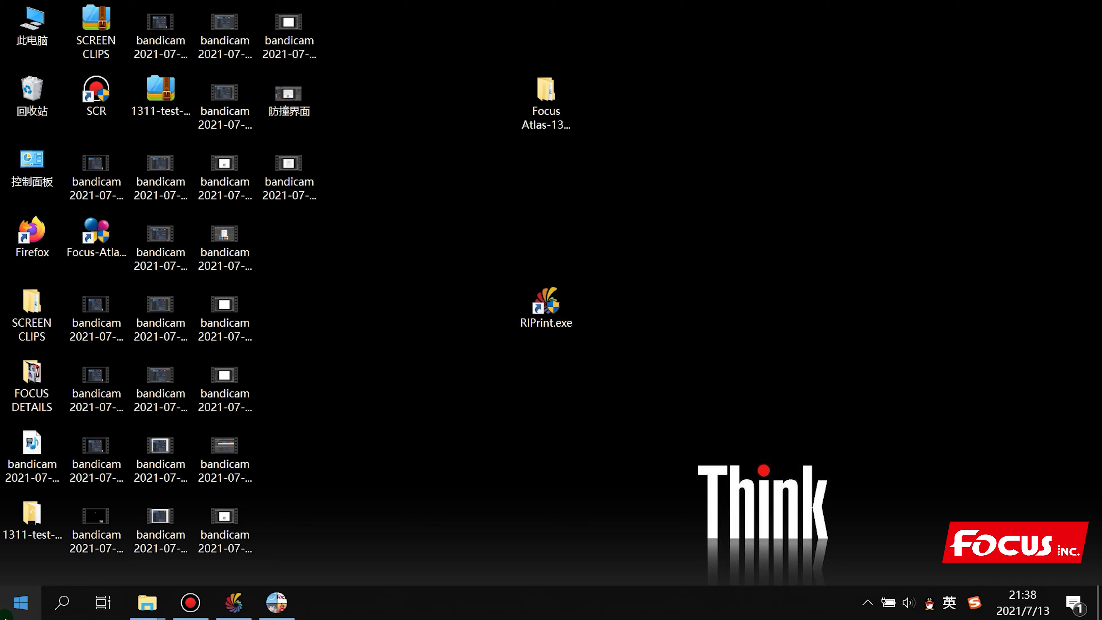
pyautogui.click(20, 602)
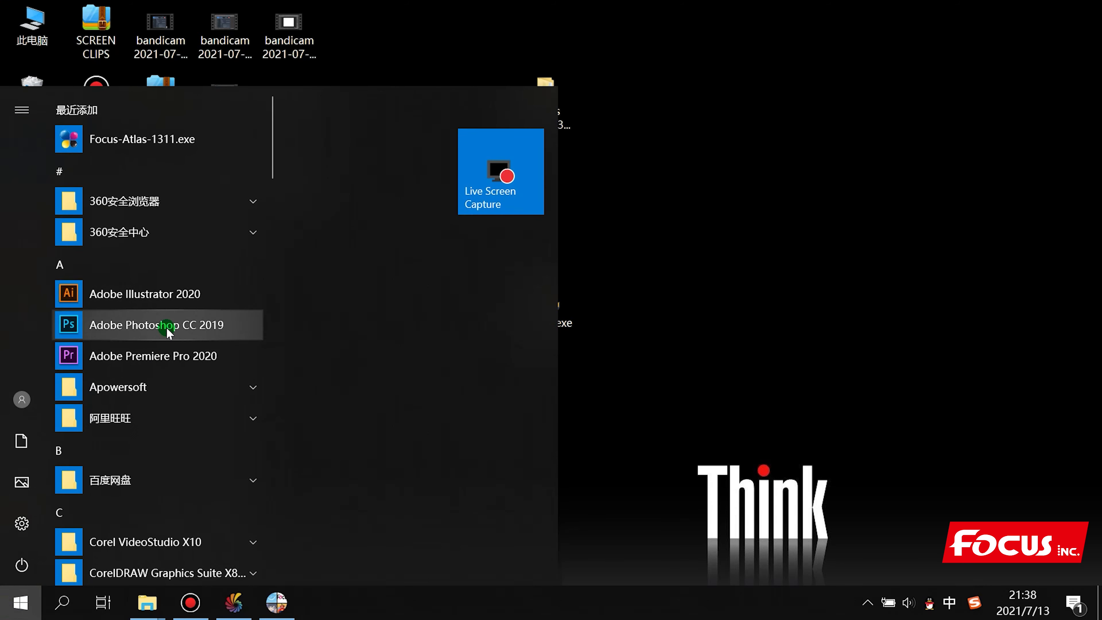
pyautogui.click(169, 328)
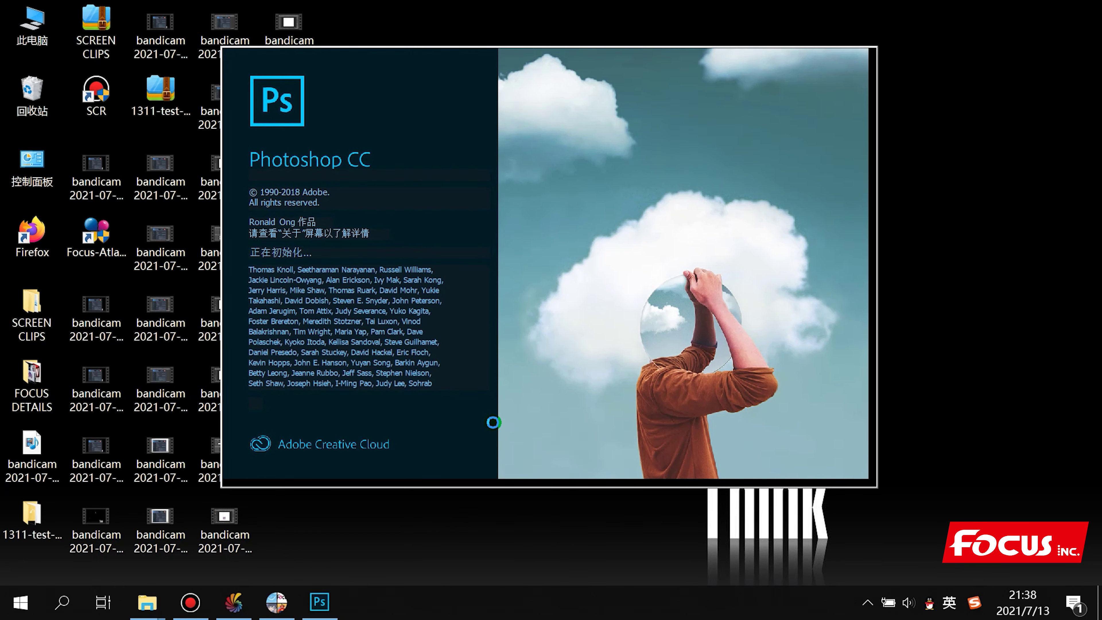
# Quit the QQ chat client running in the background and restore the Photoshop window to its smaller size.
pyautogui.rightClick(929, 602)
pyautogui.click(912, 585)
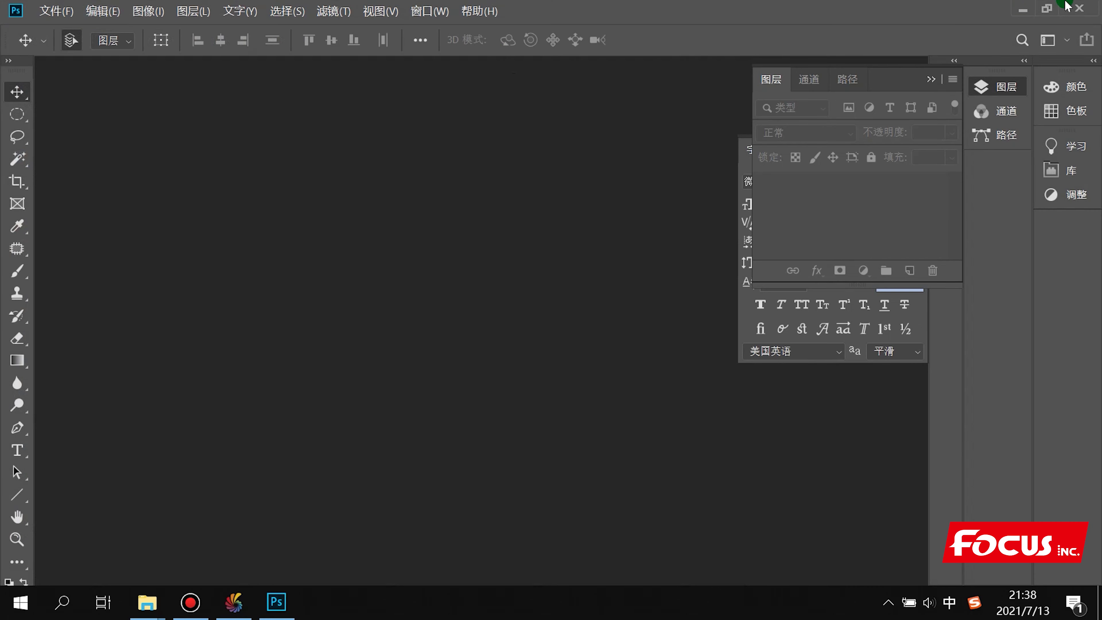
pyautogui.click(1044, 8)
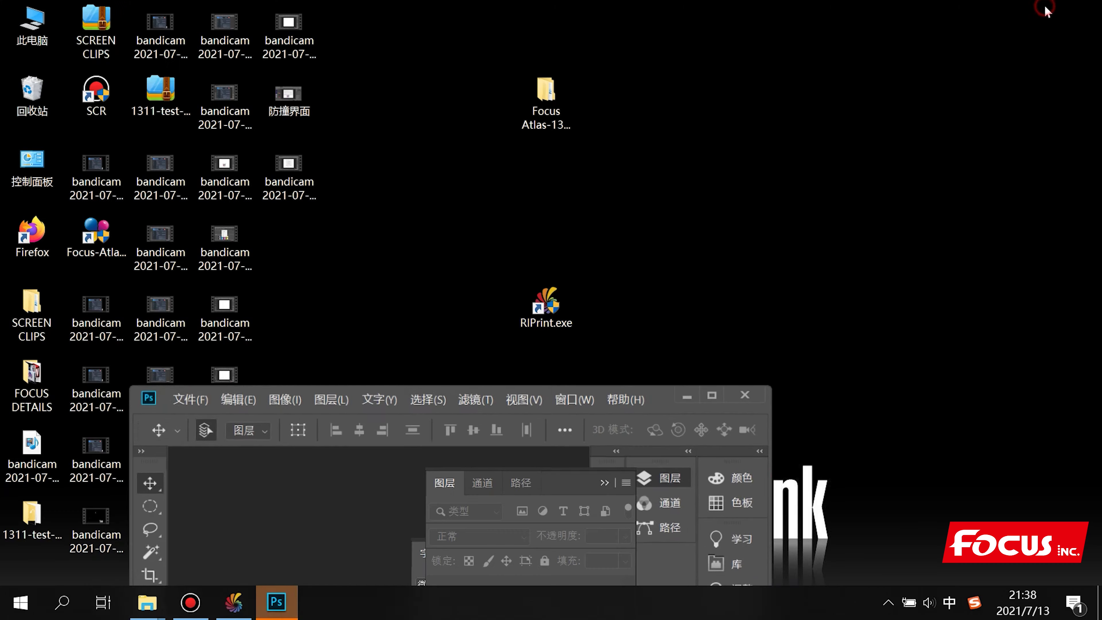
# Open the "5. Test print file" folder inside Focus Atlas-1311 Support and select the first TEST File girl-v-w image.
pyautogui.click(564, 113)
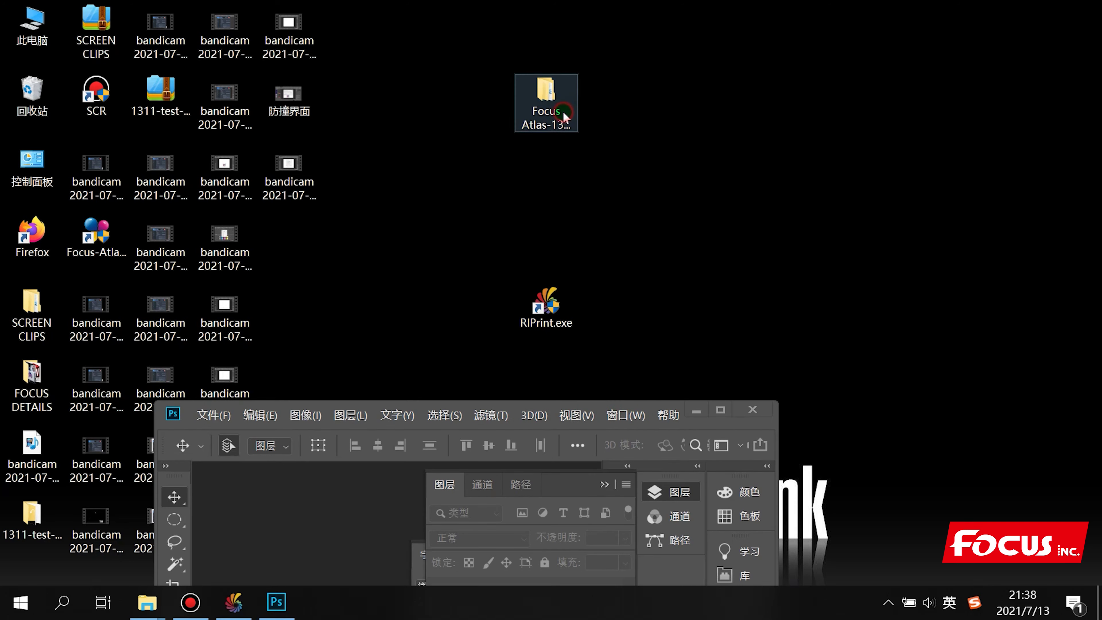
pyautogui.doubleClick(564, 114)
pyautogui.moveTo(320, 352); pyautogui.dragTo(295, 325)
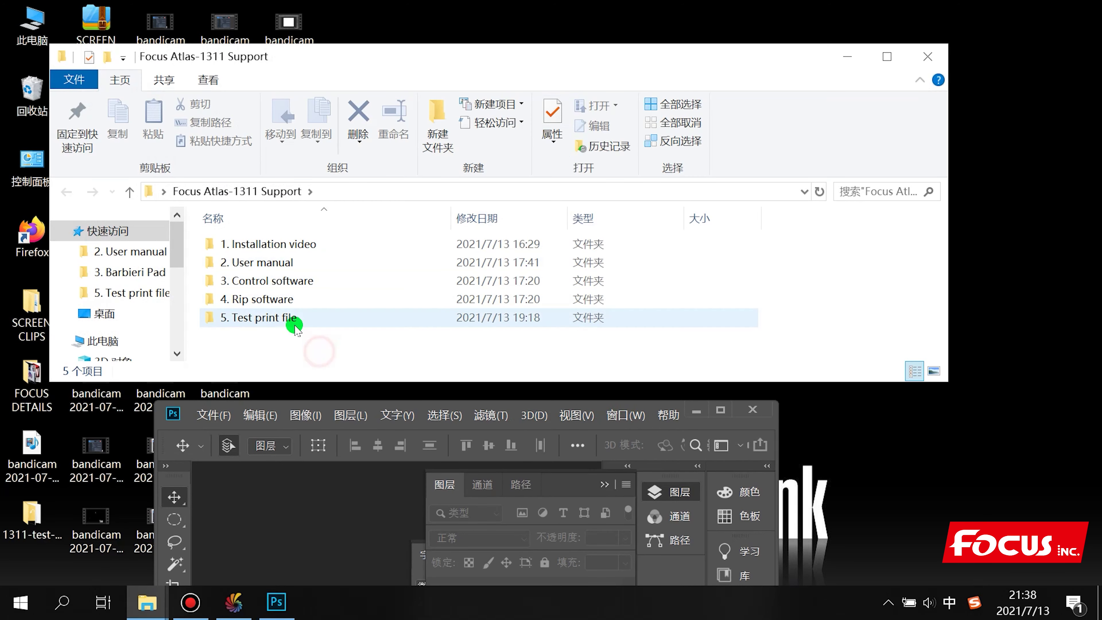
pyautogui.doubleClick(295, 325)
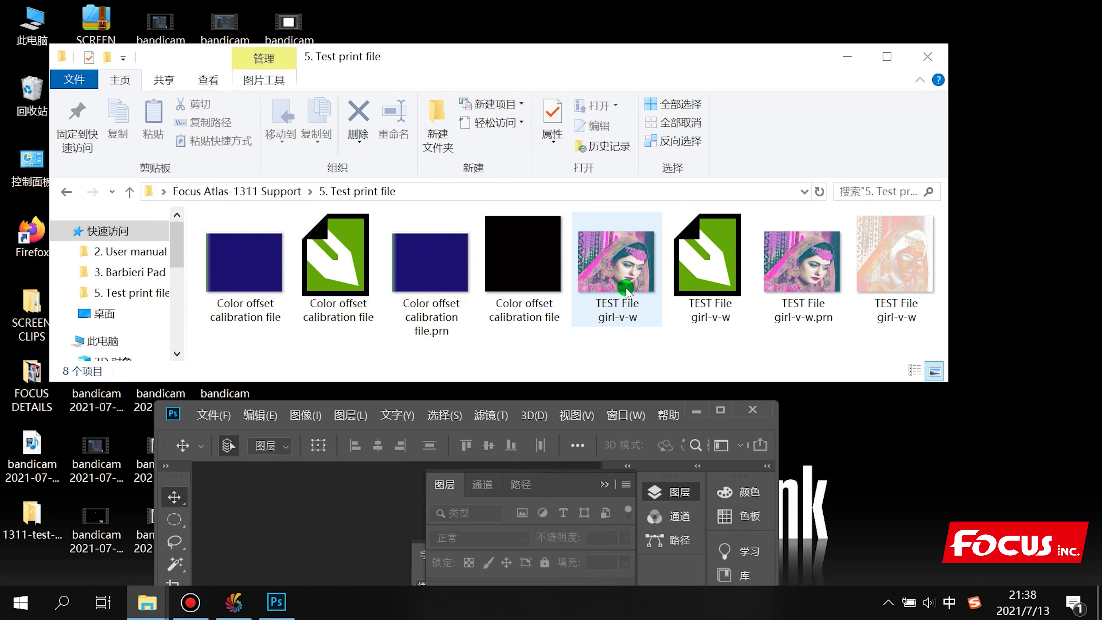
pyautogui.click(627, 291)
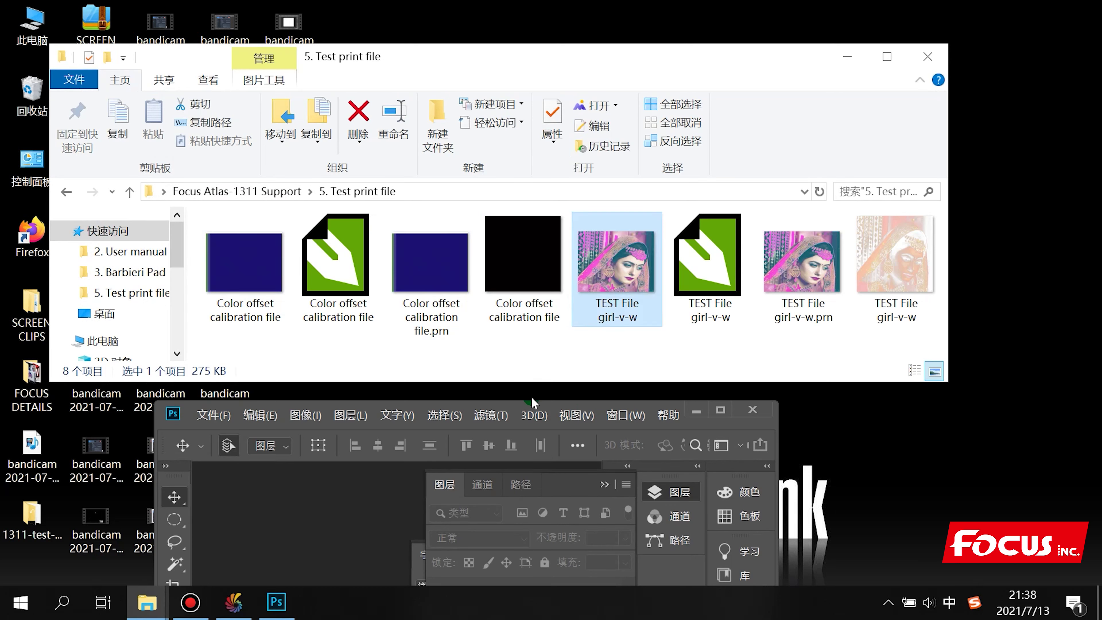
pyautogui.moveTo(629, 284); pyautogui.dragTo(659, 286)
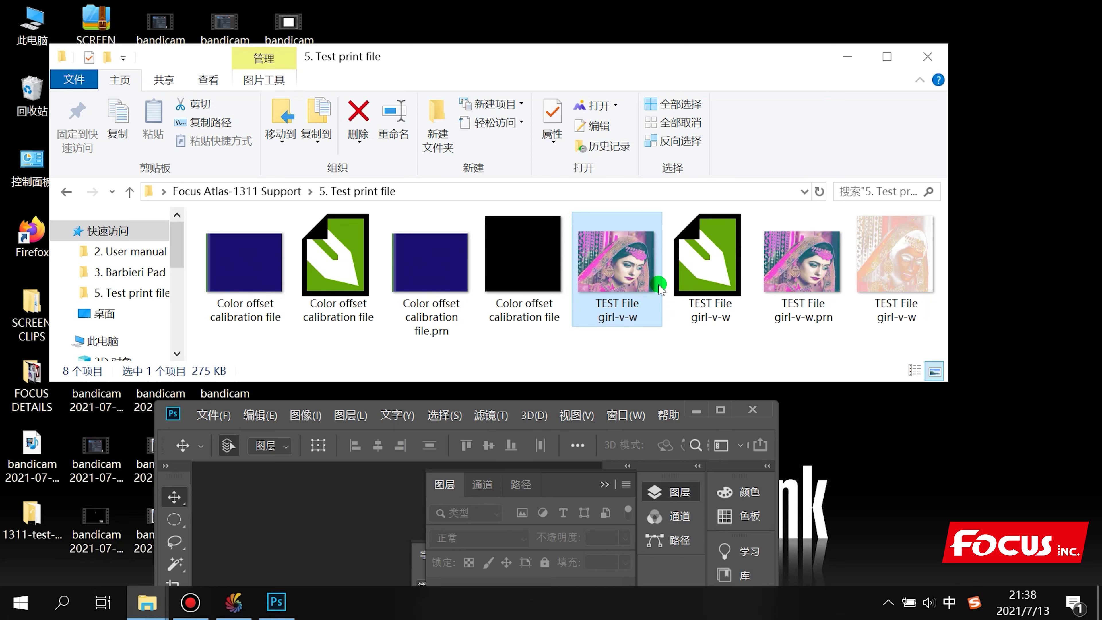
# Check the file type of the second TEST File girl-v-w file in its properties, and close them.
pyautogui.click(705, 287)
pyautogui.rightClick(706, 278)
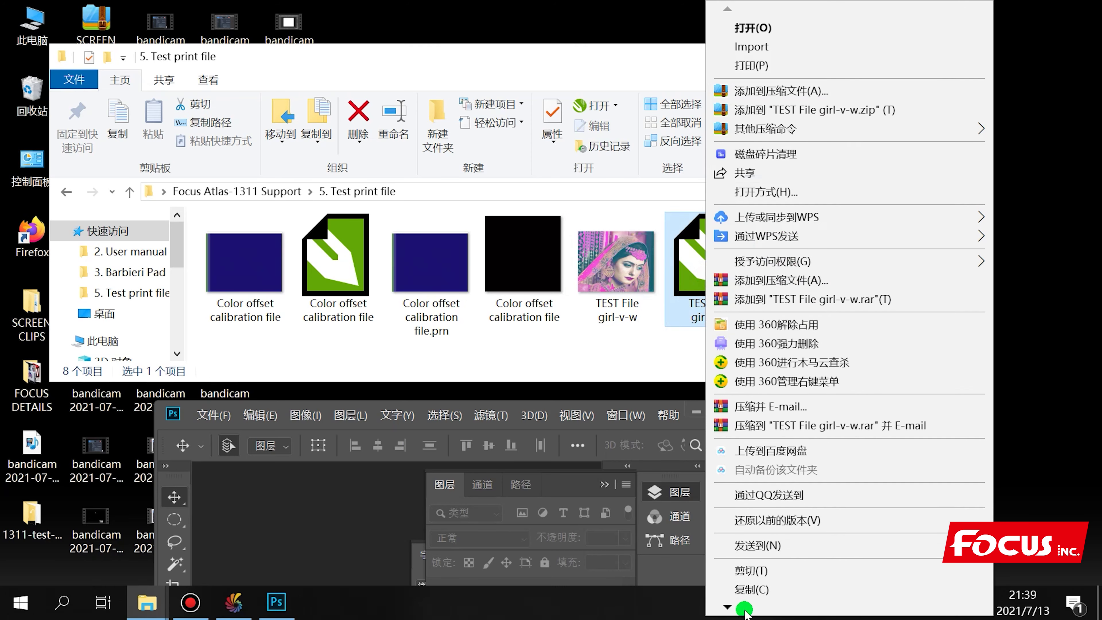
pyautogui.moveTo(733, 607)
pyautogui.click(750, 576)
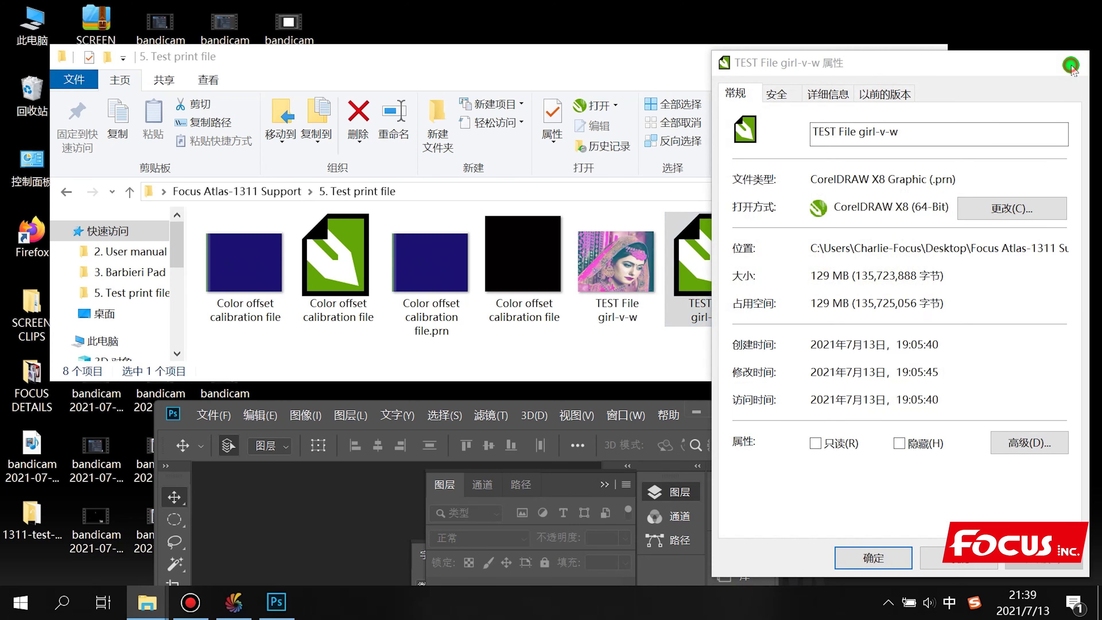
pyautogui.click(1075, 63)
# Preview the TEST File girl-v-w BMP and TIF images in the image viewer, closing the viewer after each.
pyautogui.click(629, 265)
pyautogui.doubleClick(629, 265)
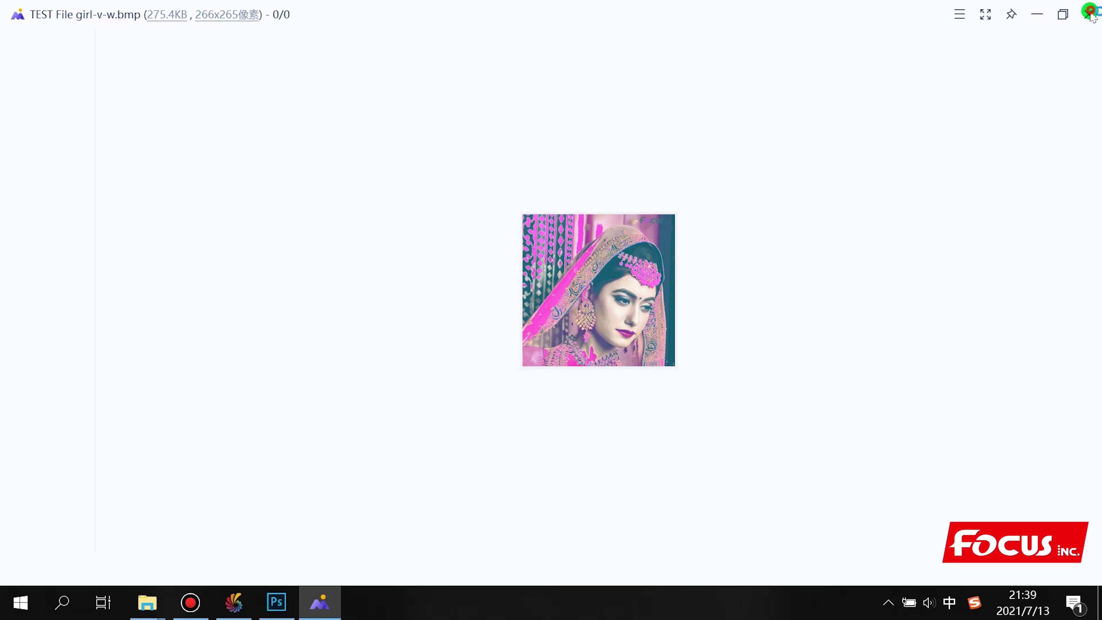
pyautogui.click(1090, 13)
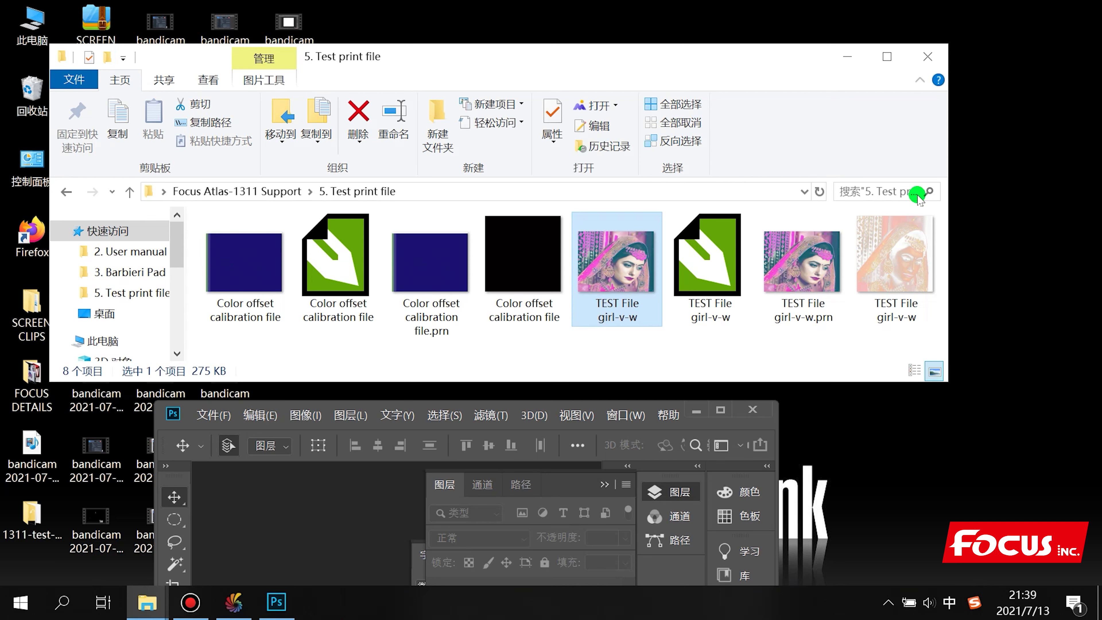
pyautogui.click(899, 261)
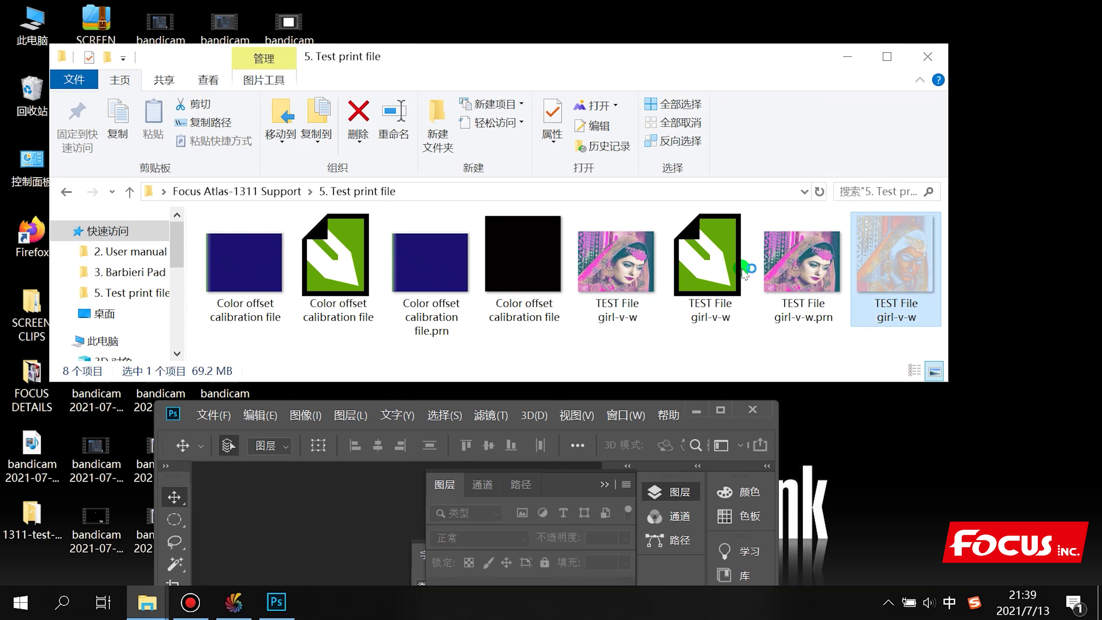
pyautogui.doubleClick(871, 303)
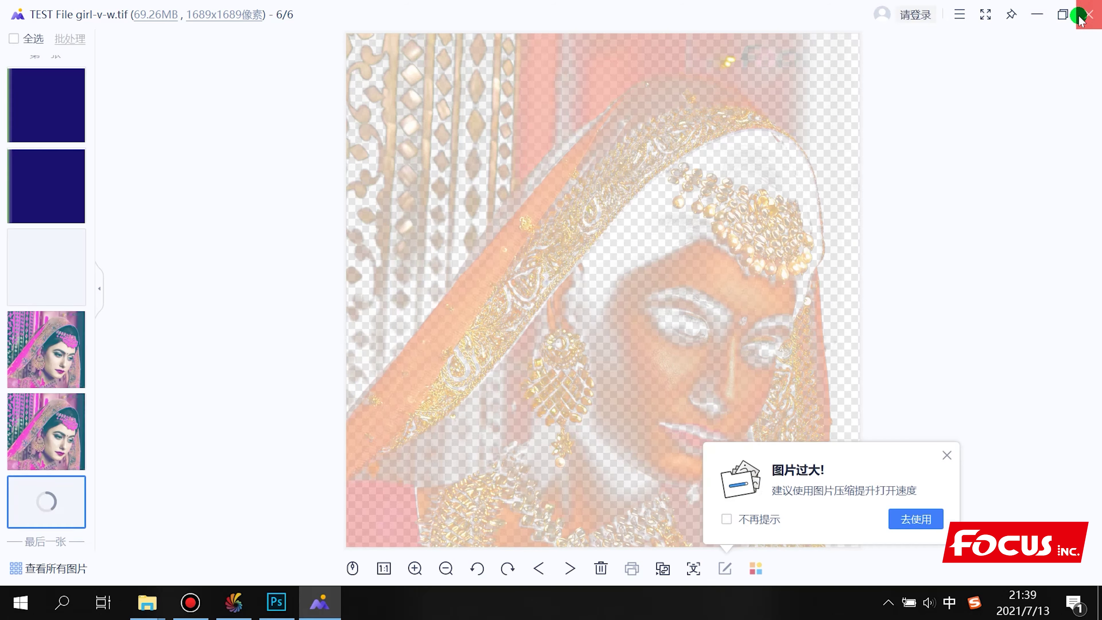
pyautogui.click(1087, 15)
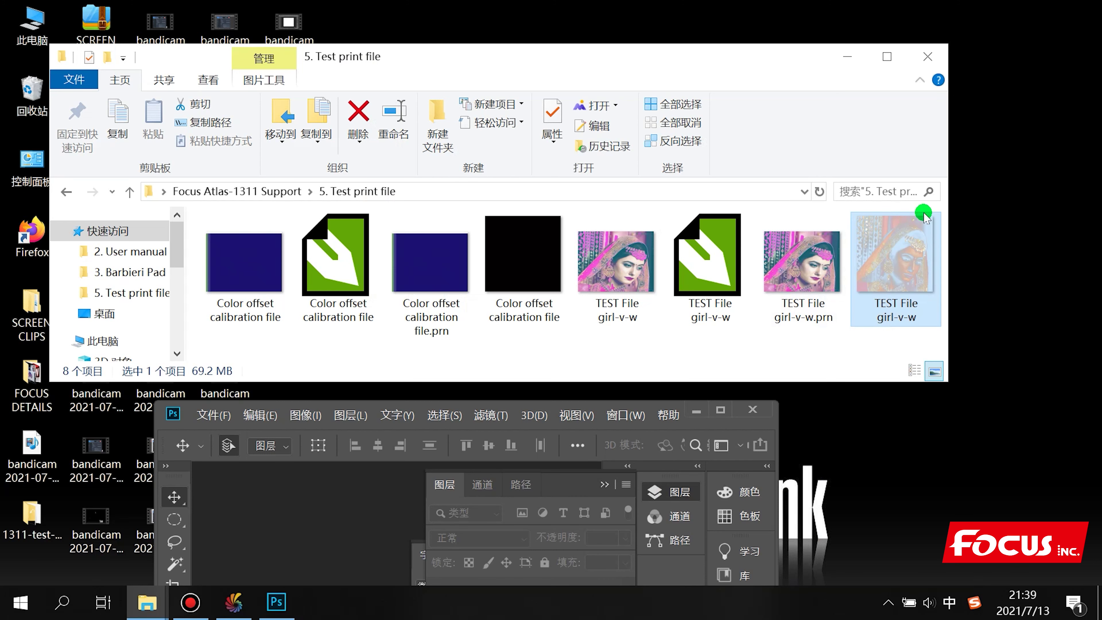
# Open TEST File girl-v-w.tif in a maximized Photoshop window and display its channels in an enlarged panel.
pyautogui.moveTo(880, 251); pyautogui.dragTo(326, 533)
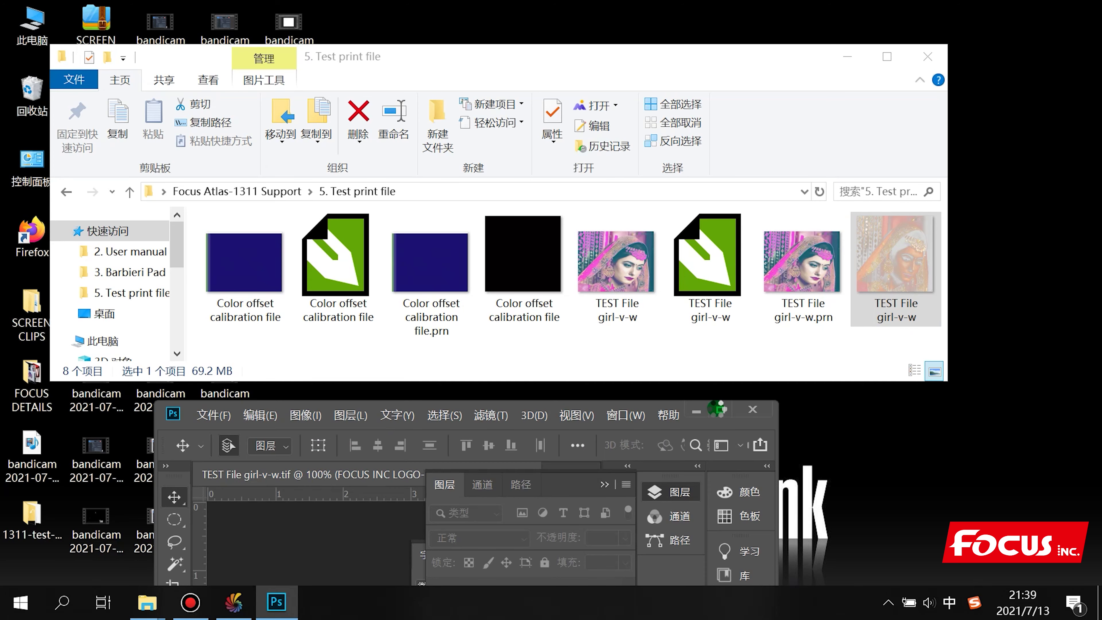
pyautogui.click(723, 409)
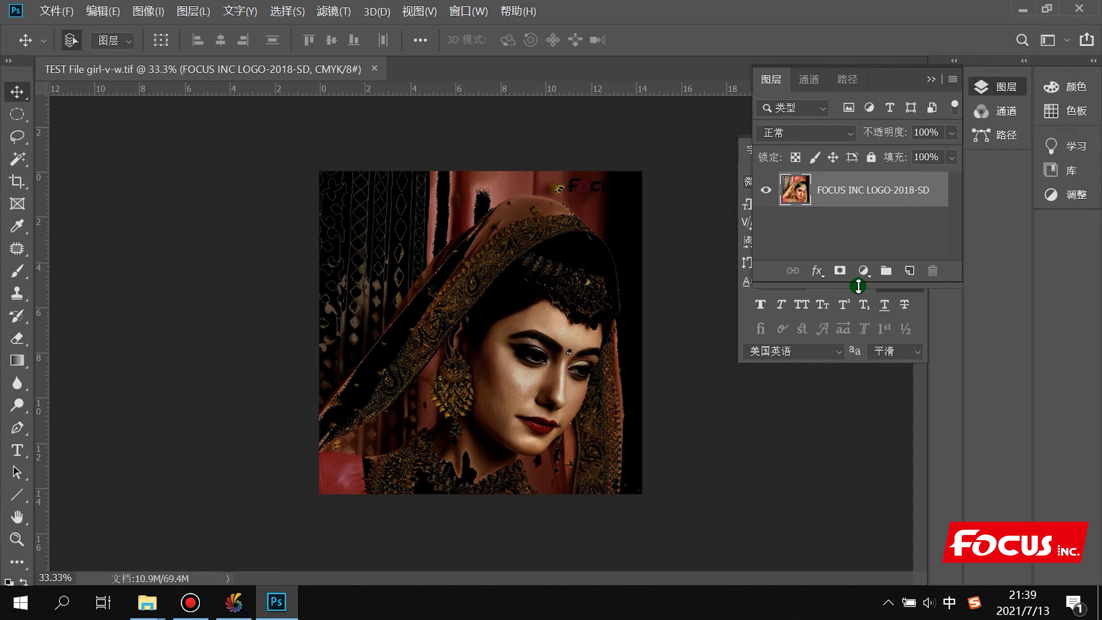
pyautogui.moveTo(952, 288); pyautogui.dragTo(957, 501)
pyautogui.click(809, 80)
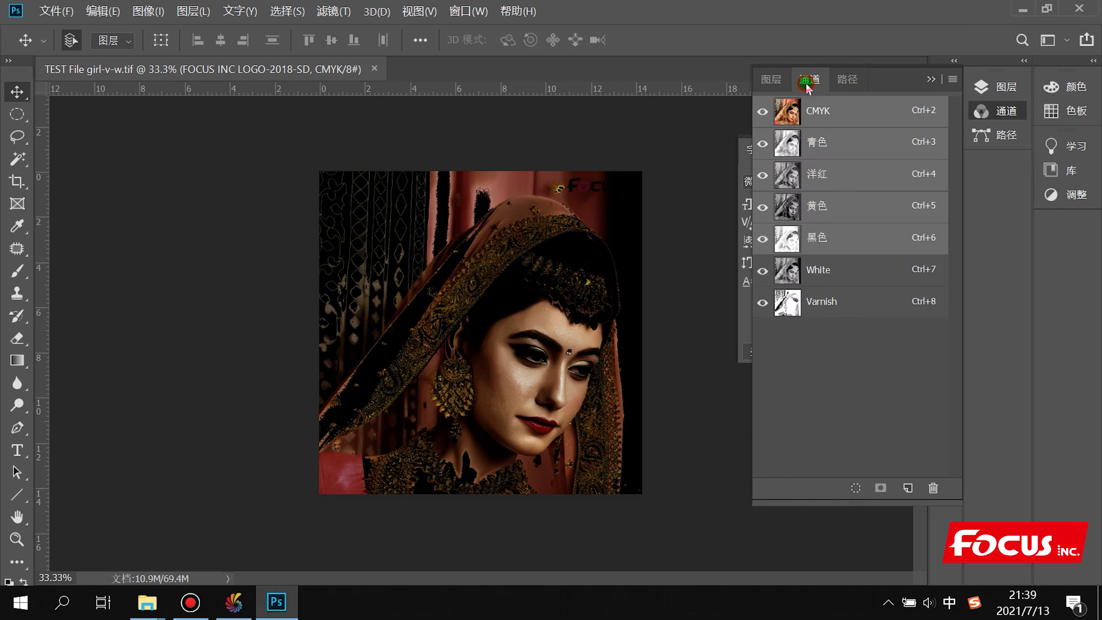
# Select the White channel and toggle the White and Varnish channels' visibility repeatedly to compare their effect on the image.
pyautogui.click(775, 278)
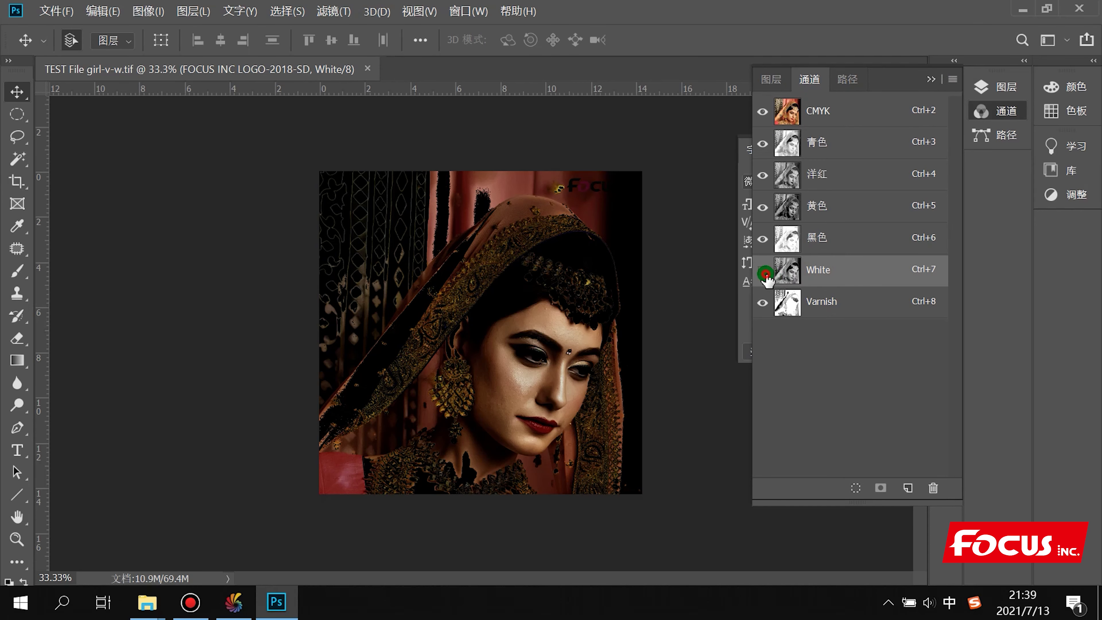
pyautogui.click(763, 272)
pyautogui.click(763, 302)
pyautogui.click(763, 302)
pyautogui.click(763, 269)
pyautogui.click(762, 302)
pyautogui.click(763, 270)
pyautogui.click(762, 302)
pyautogui.click(763, 271)
pyautogui.click(763, 302)
pyautogui.click(763, 270)
pyautogui.click(762, 302)
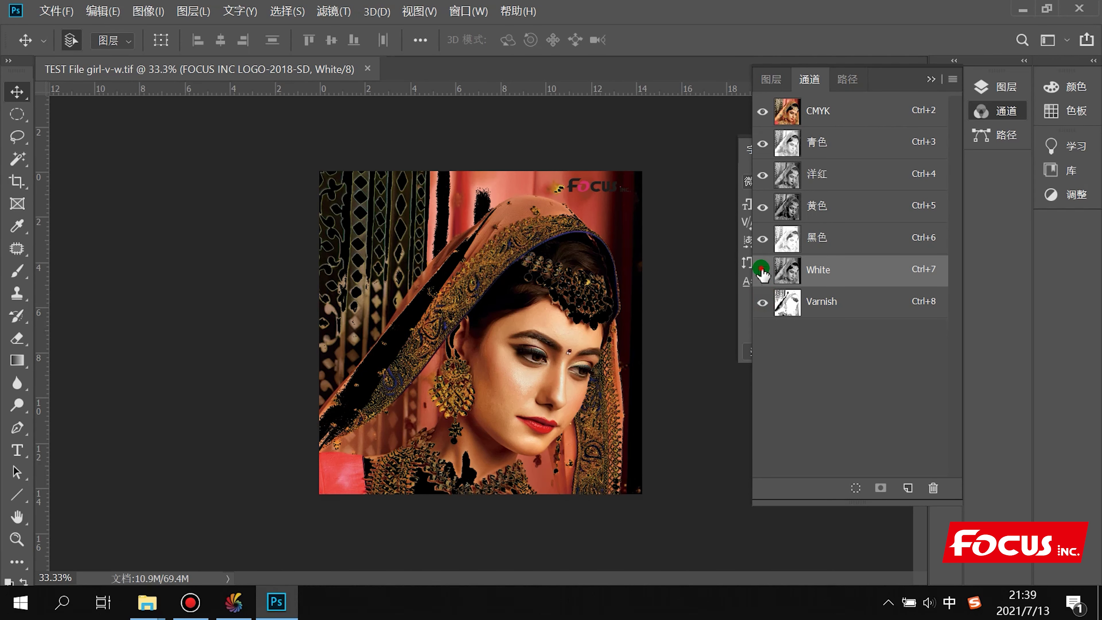
# Hide the CMYK channels and view the White and Varnish channels separately and together, ending with White alone.
pyautogui.click(762, 270)
pyautogui.click(762, 111)
pyautogui.click(762, 302)
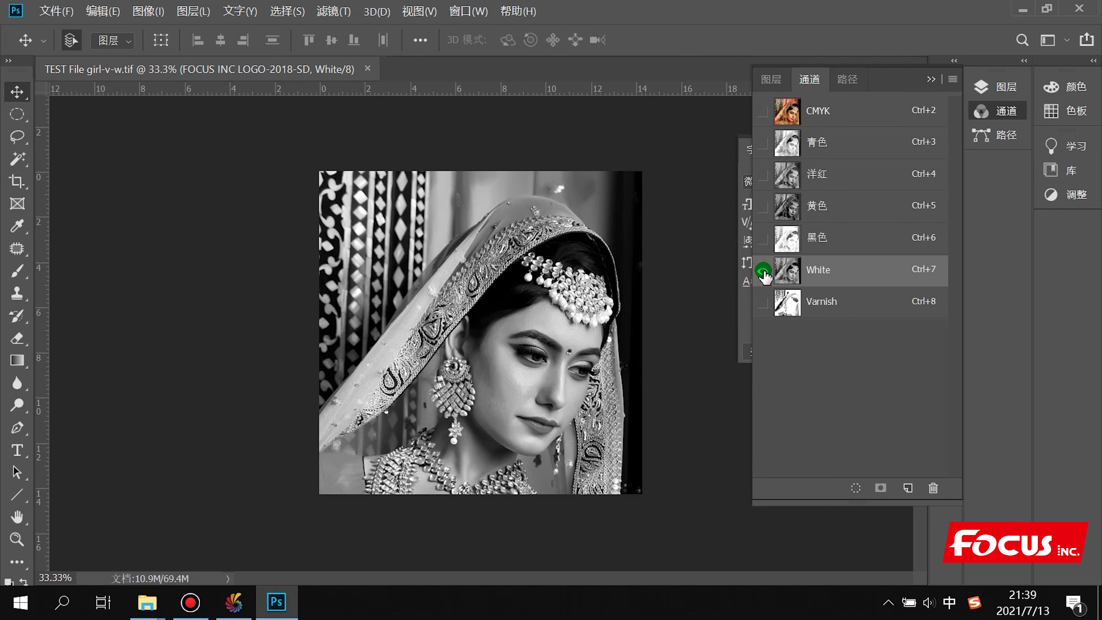
pyautogui.click(763, 302)
pyautogui.click(762, 270)
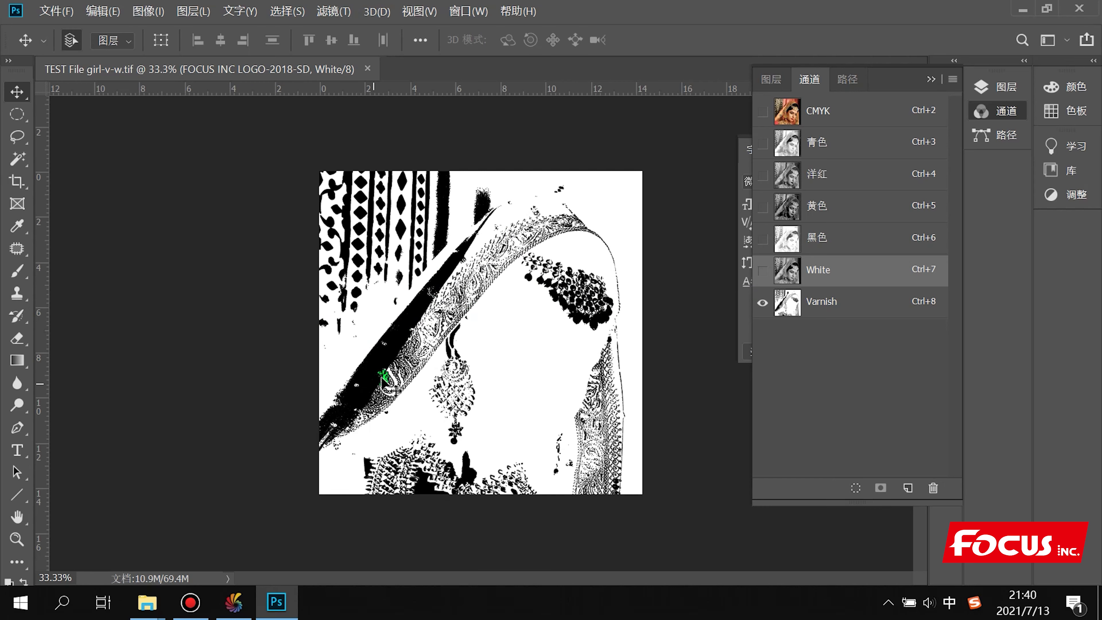
pyautogui.click(762, 270)
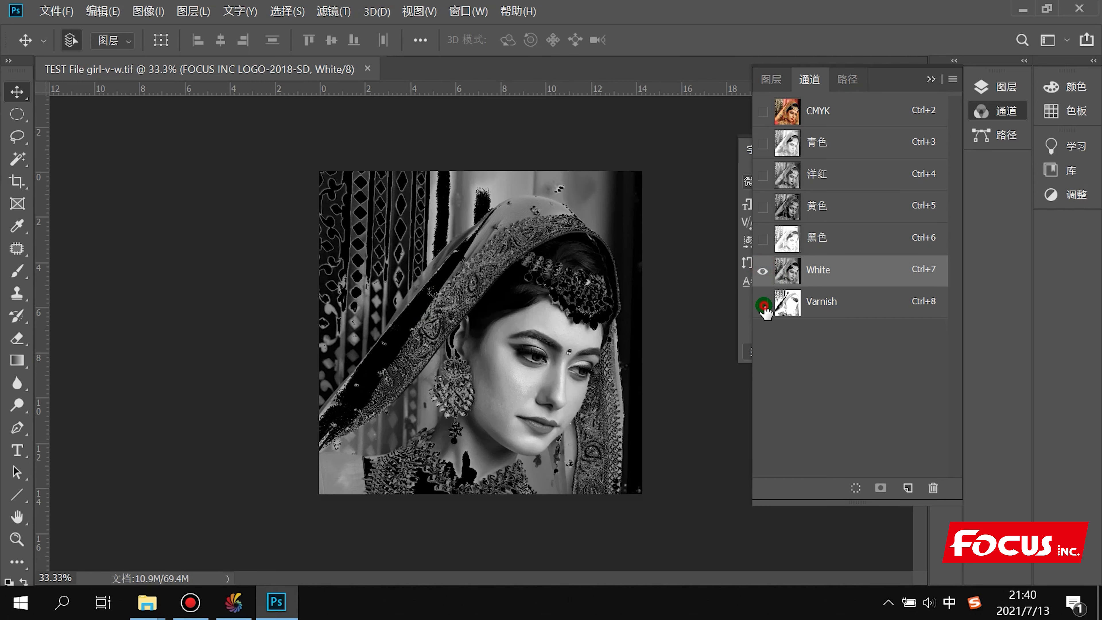
pyautogui.click(763, 304)
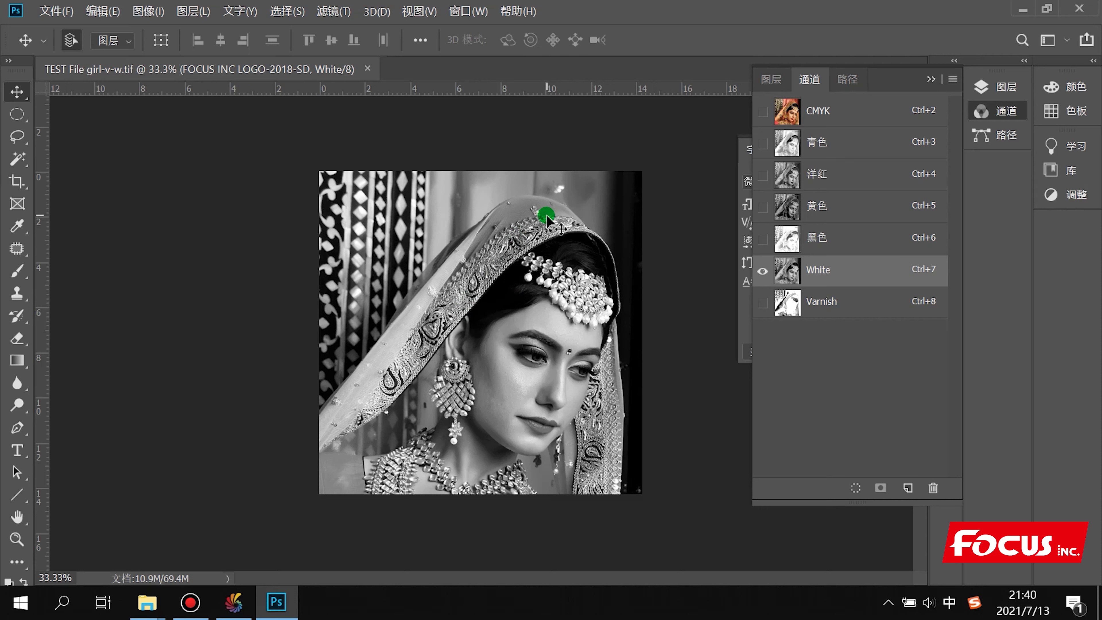
# Show the CMYK channels again and toggle Varnish and White over them, leaving all channels visible.
pyautogui.click(762, 110)
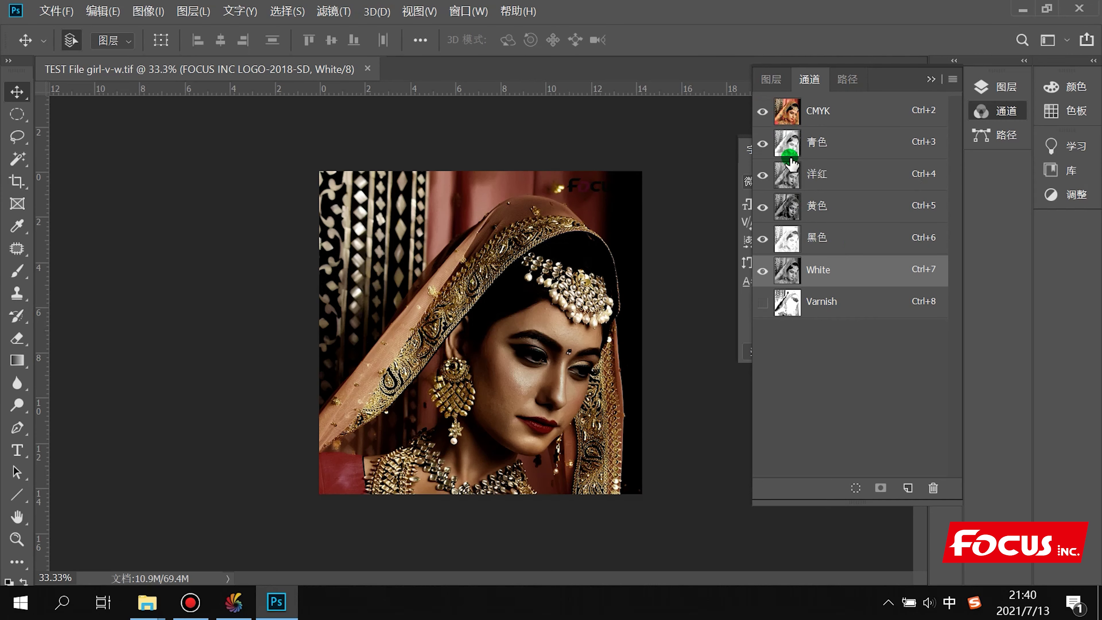
pyautogui.click(762, 302)
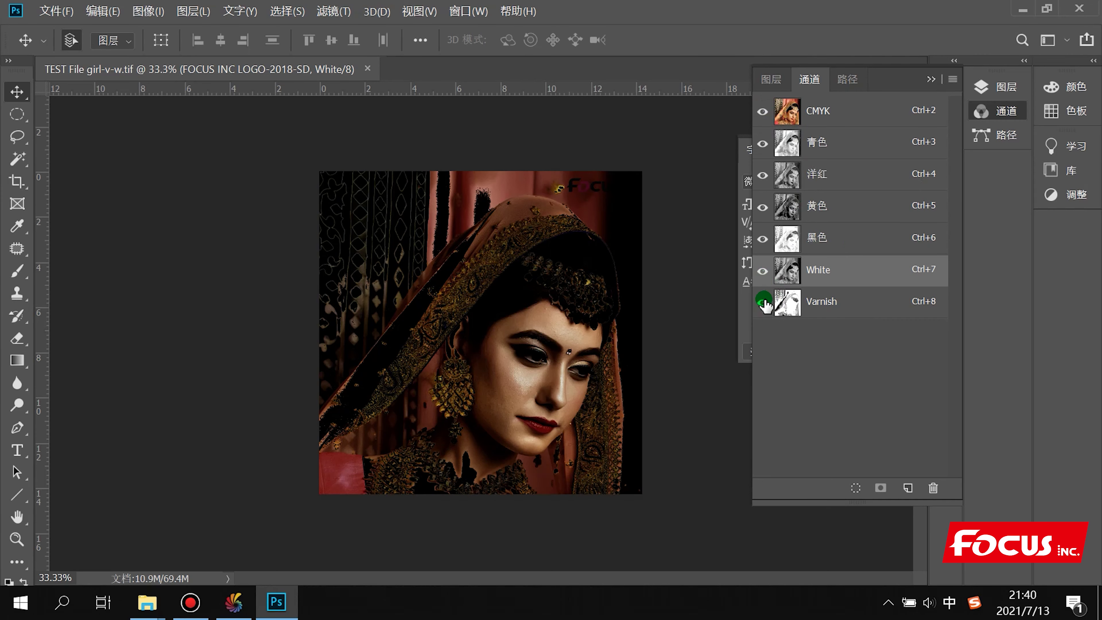
pyautogui.click(763, 302)
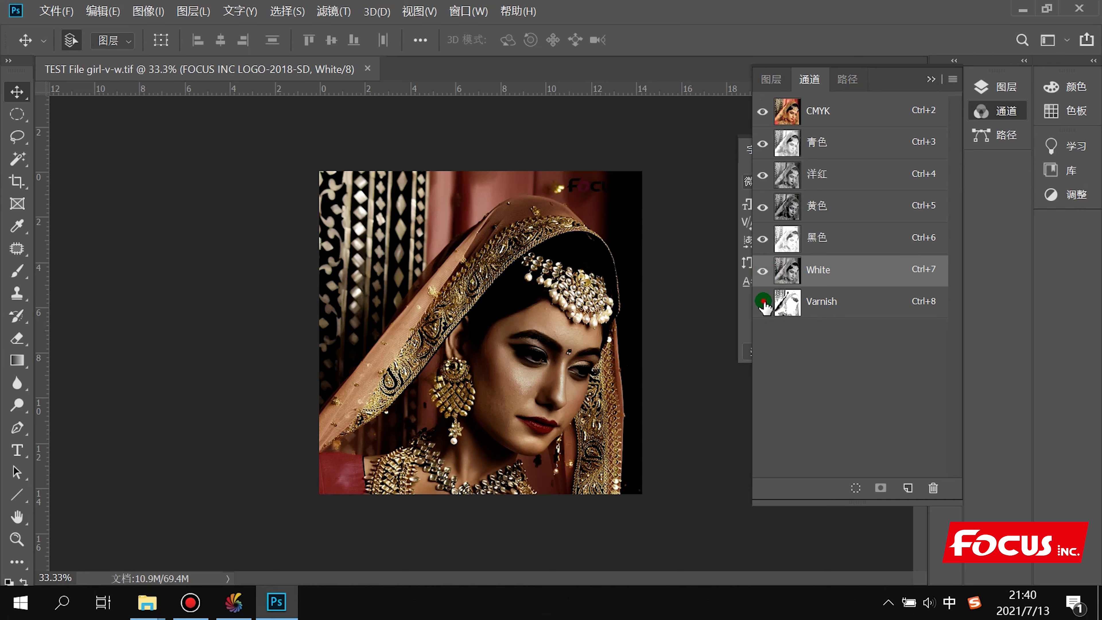
pyautogui.click(762, 270)
pyautogui.click(766, 304)
pyautogui.click(762, 270)
pyautogui.click(763, 305)
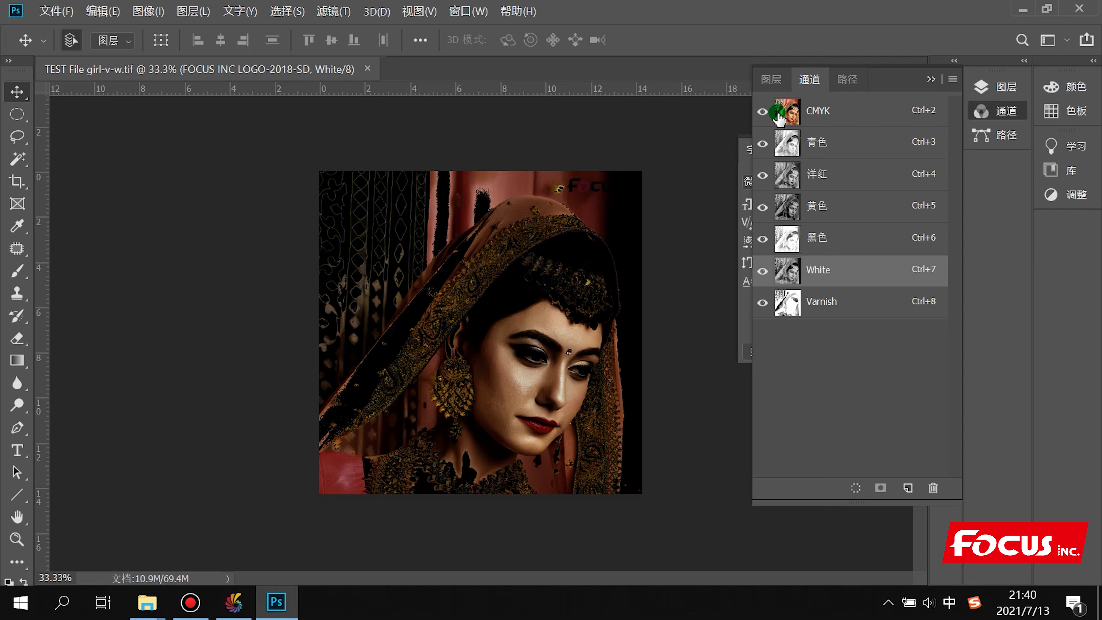
pyautogui.click(762, 267)
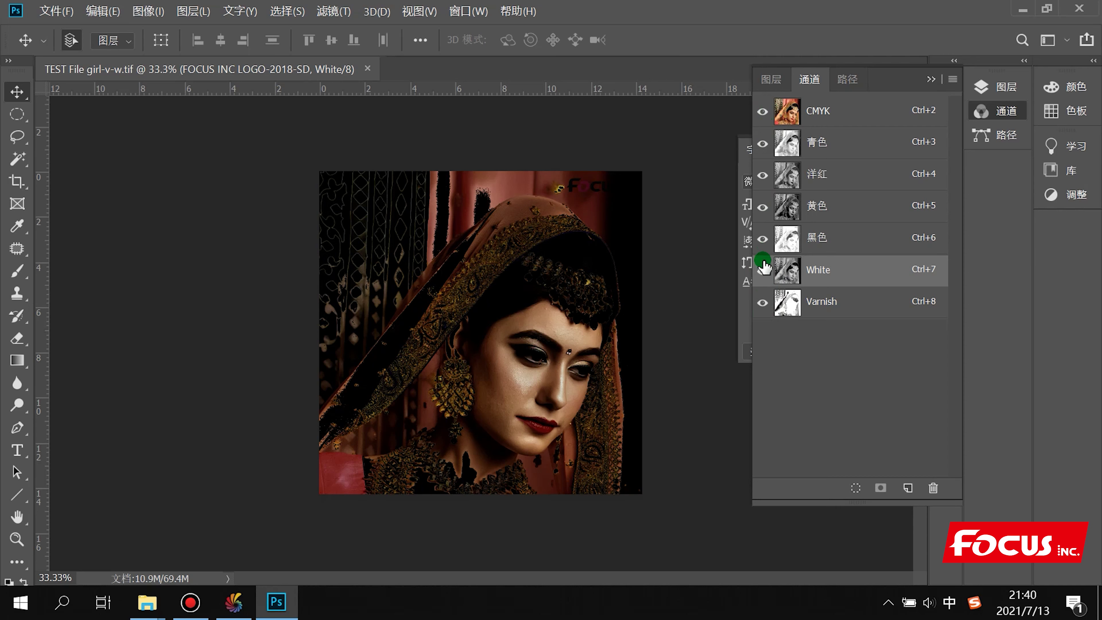
pyautogui.click(763, 301)
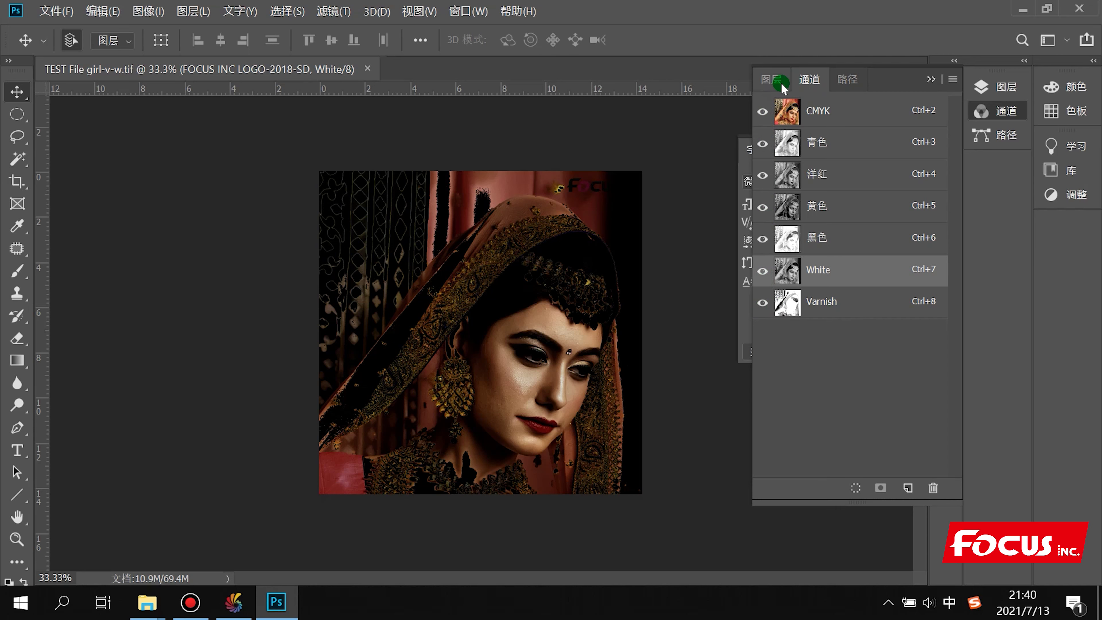
# Toggle the FOCUS INC LOGO-2018-SD layer off and on to inspect the spot channels beneath, and collapse the layers panel.
pyautogui.click(767, 80)
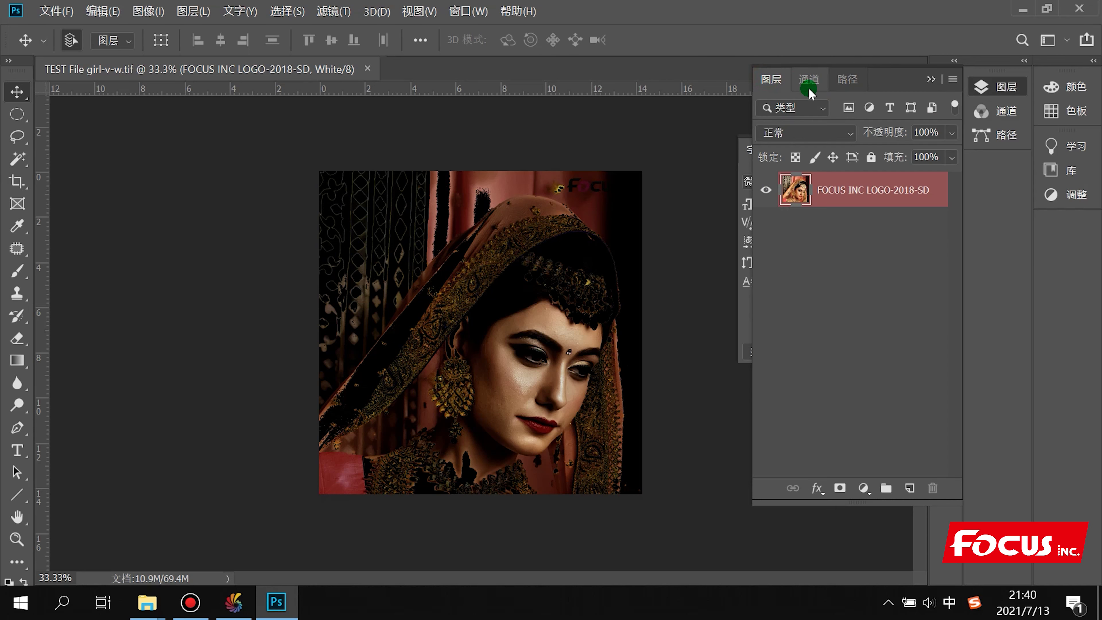
pyautogui.click(765, 192)
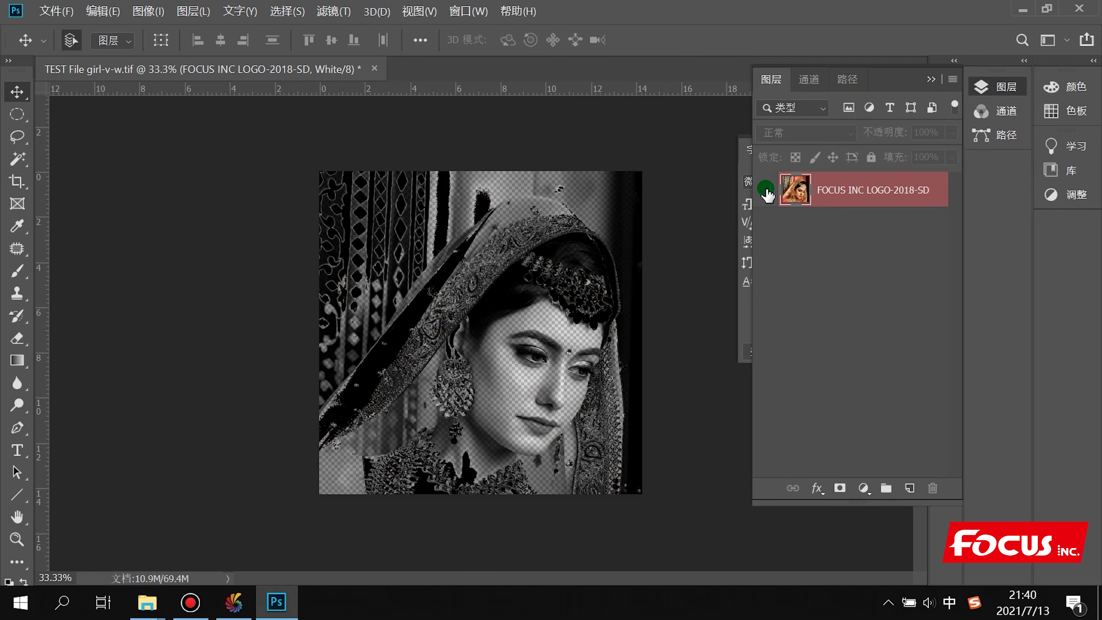
pyautogui.click(766, 192)
pyautogui.click(928, 78)
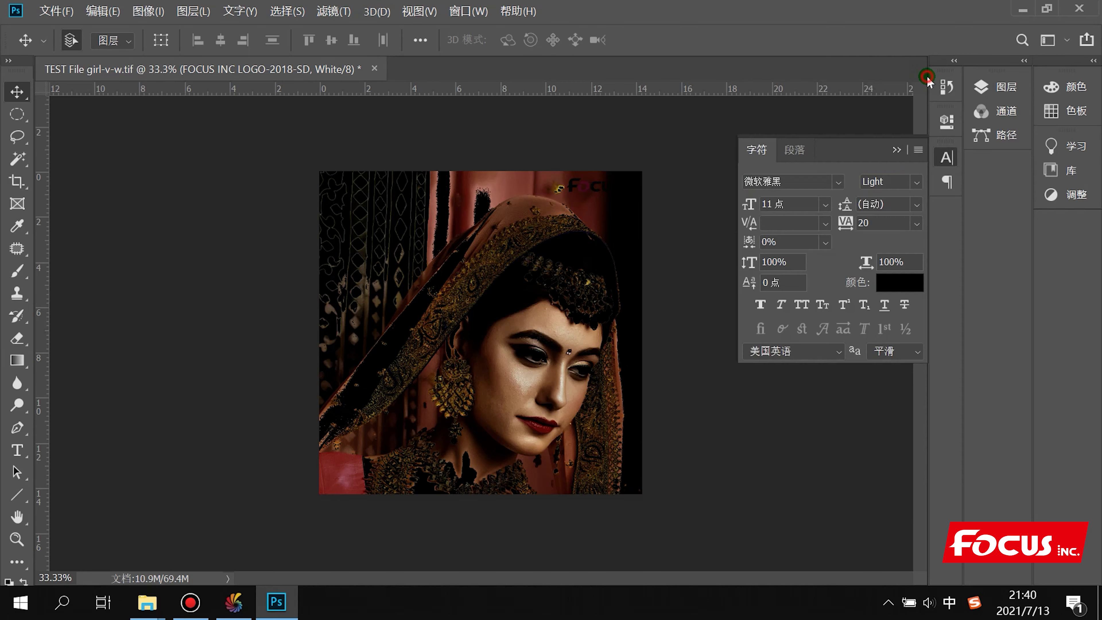
# Switch to FocusRIP and browse to Focus Atlas-1311 Support > 5. Test print file for an image import.
pyautogui.click(1026, 8)
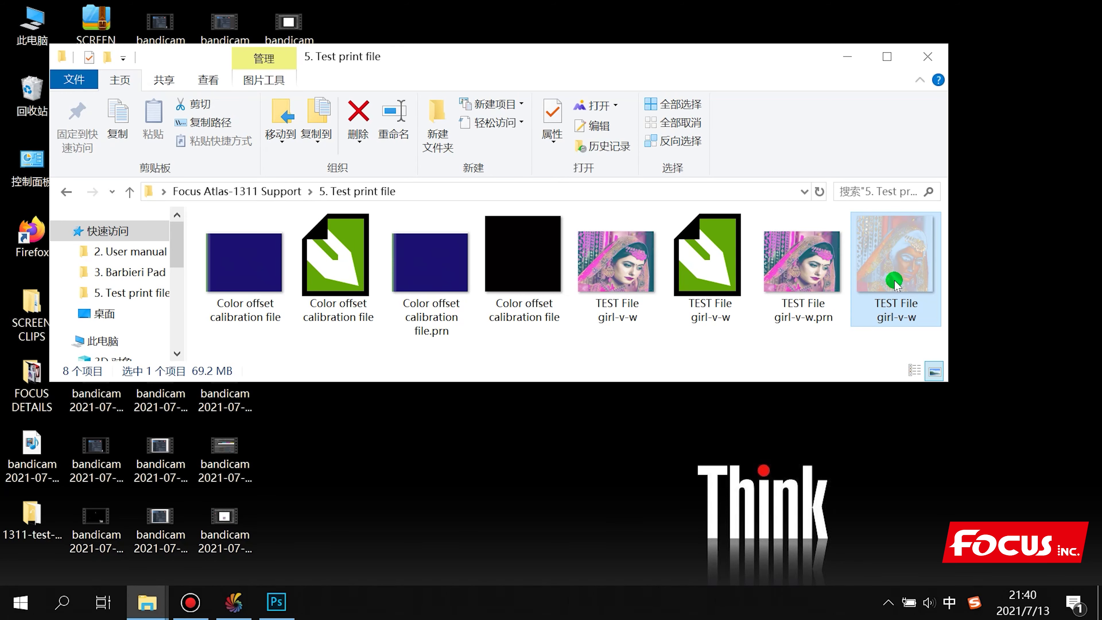
pyautogui.click(764, 349)
pyautogui.click(234, 601)
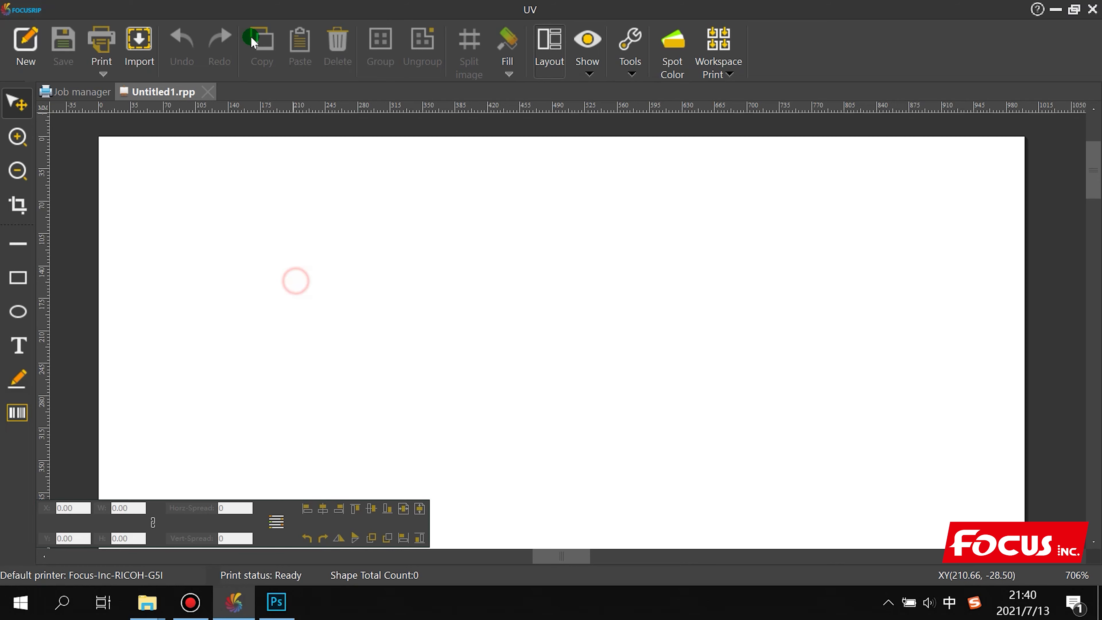
pyautogui.click(136, 48)
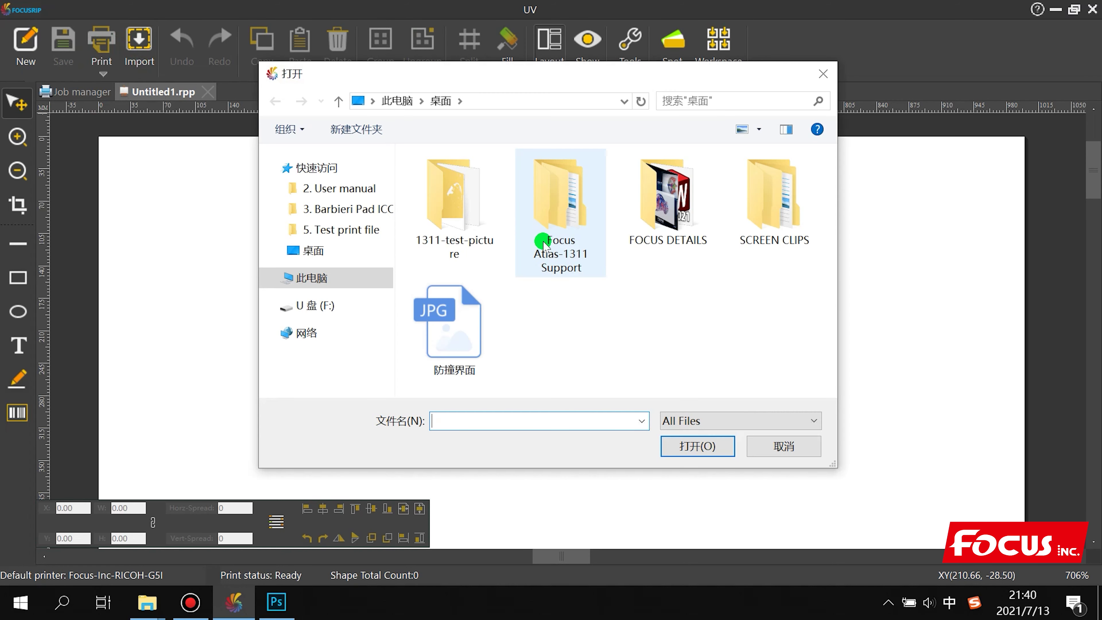
pyautogui.click(682, 303)
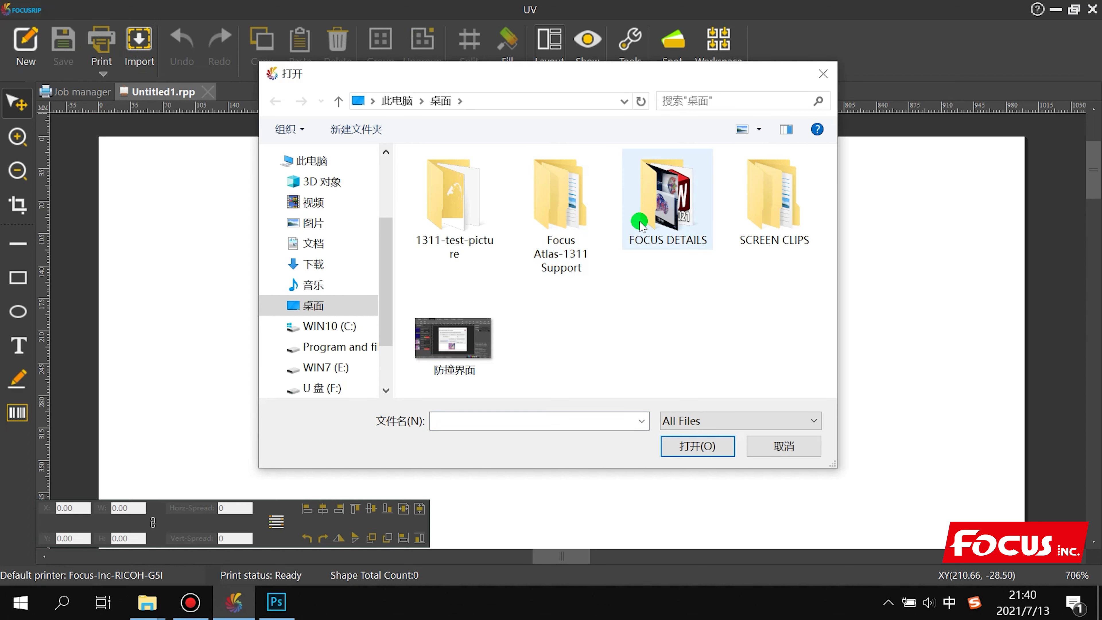
pyautogui.doubleClick(563, 220)
pyautogui.click(475, 252)
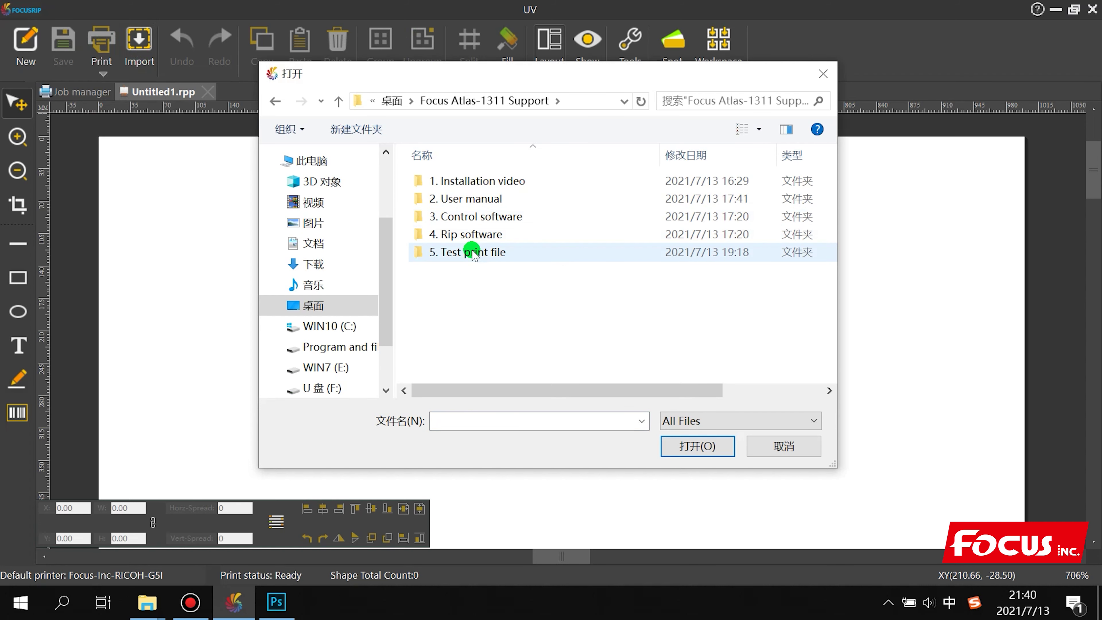
pyautogui.doubleClick(473, 252)
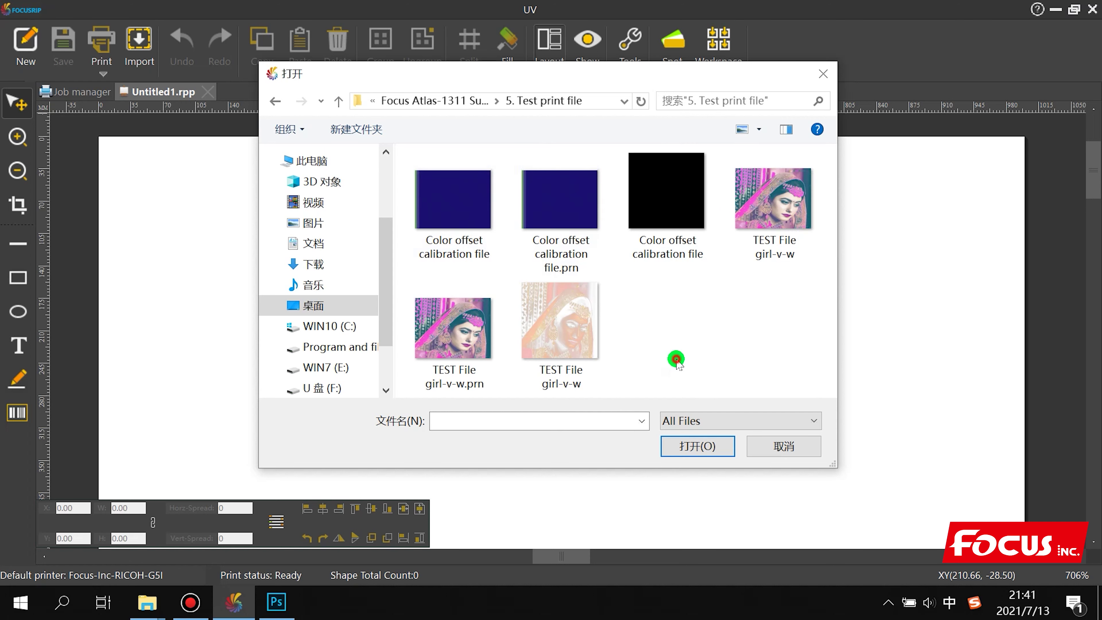
# Check the file type of the last TEST File girl-v-w image in its properties, and import that TIF into the layout.
pyautogui.click(584, 346)
pyautogui.rightClick(587, 344)
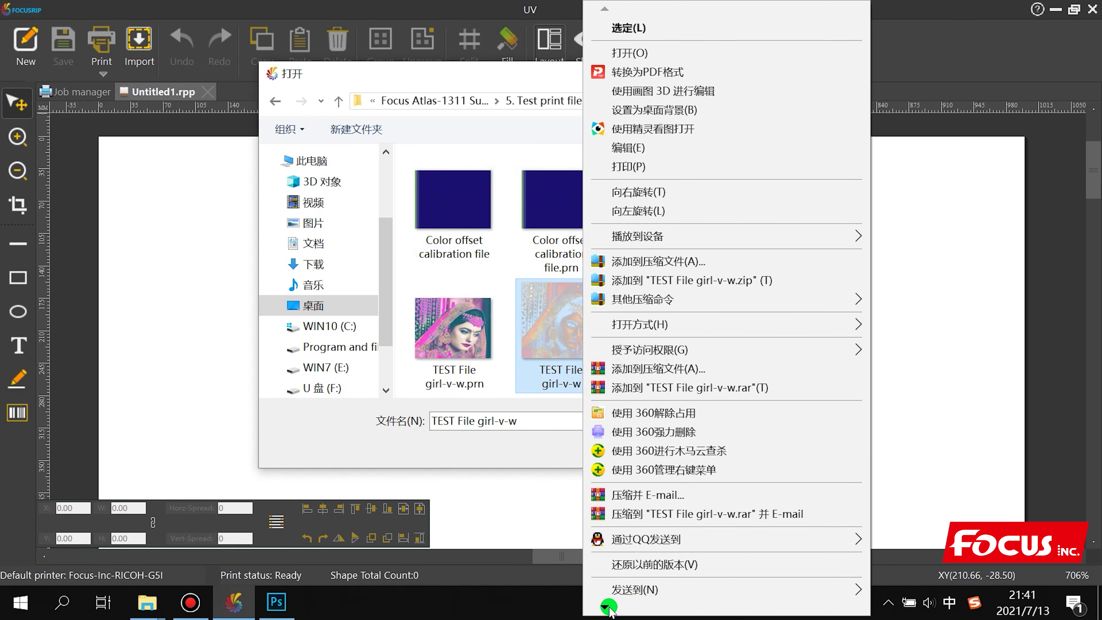
pyautogui.moveTo(607, 603)
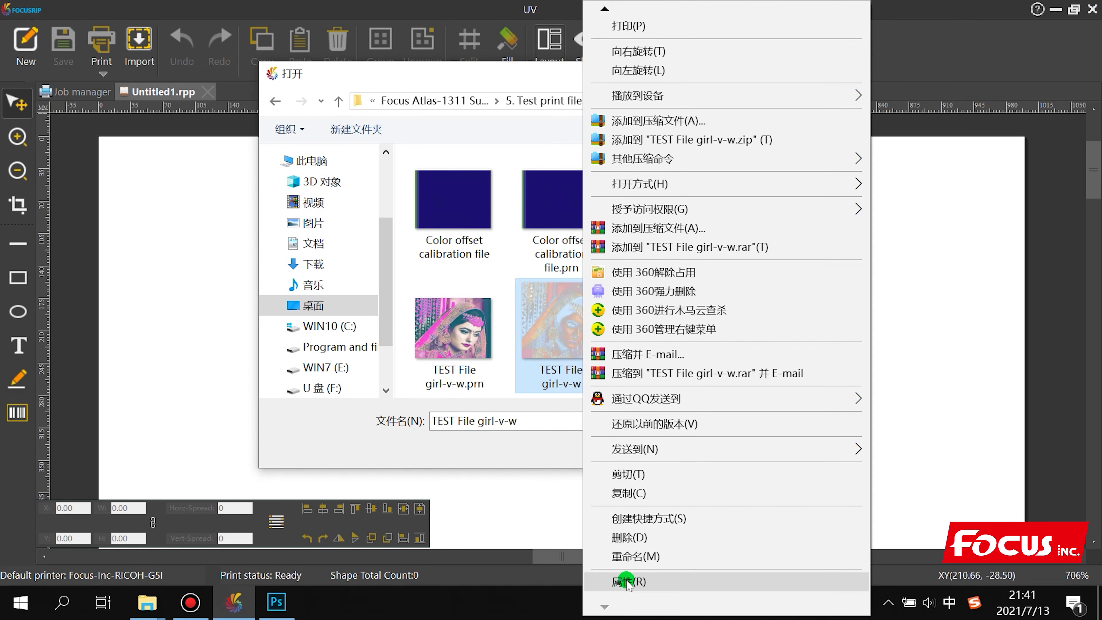
pyautogui.click(627, 582)
pyautogui.moveTo(748, 189); pyautogui.dragTo(757, 187)
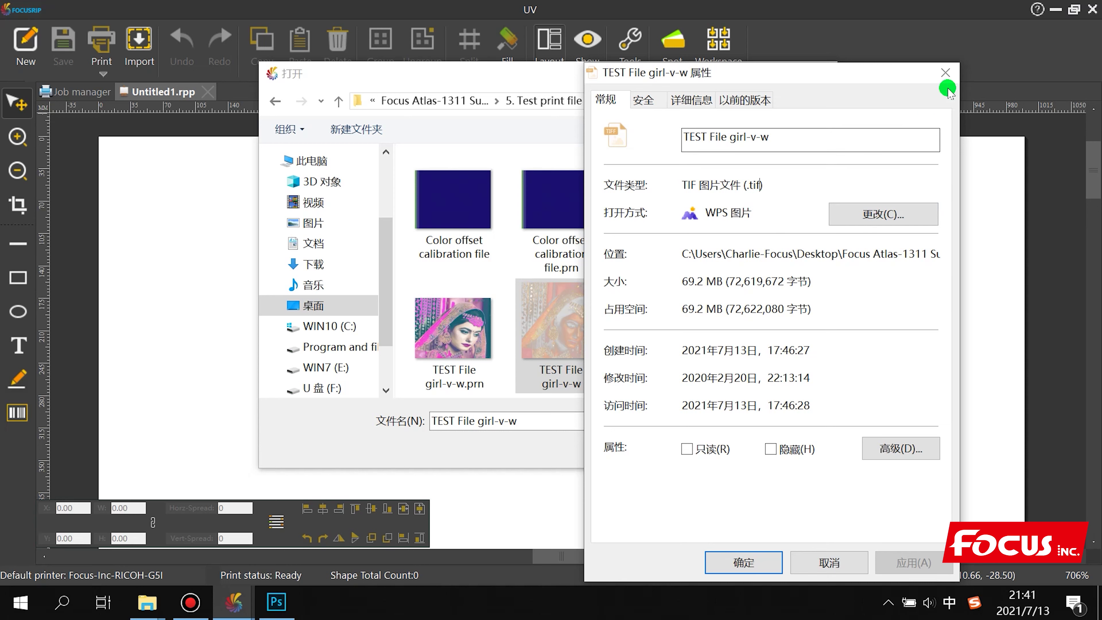
pyautogui.click(839, 562)
pyautogui.click(695, 445)
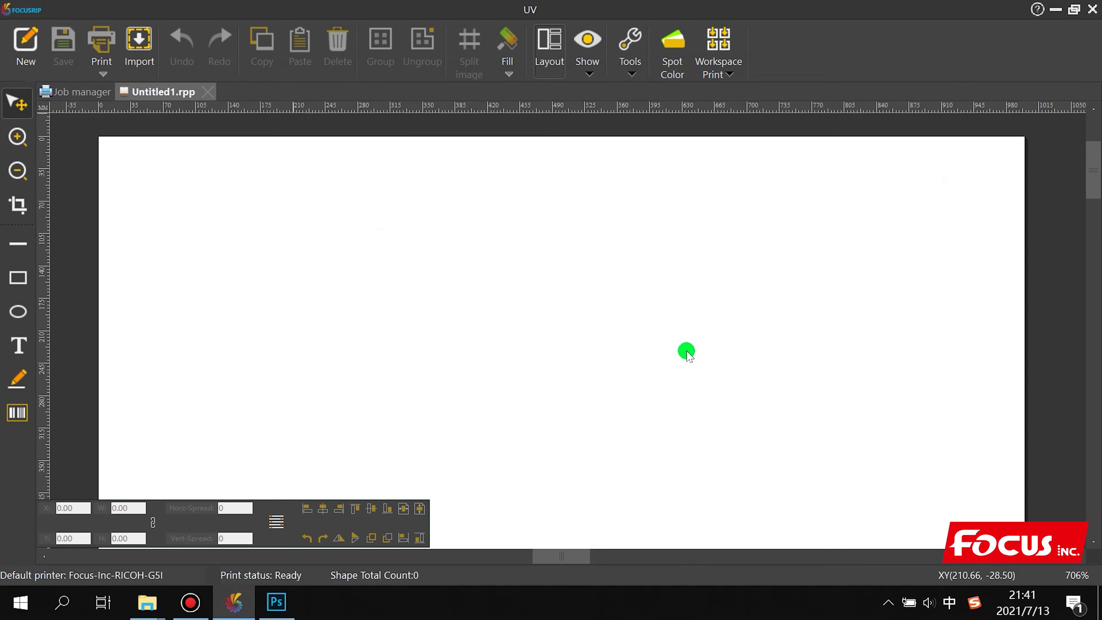
# Import the TEST File girl-v-w image at a custom width of 300 mm and place it on the canvas.
pyautogui.click(492, 288)
pyautogui.doubleClick(561, 280)
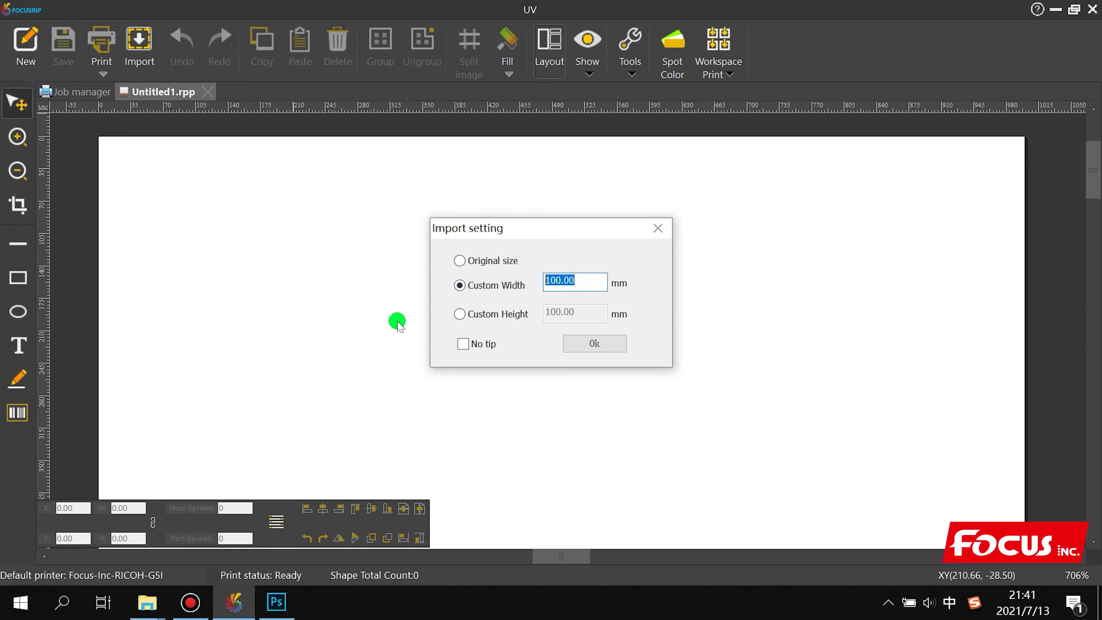
pyautogui.write('3')
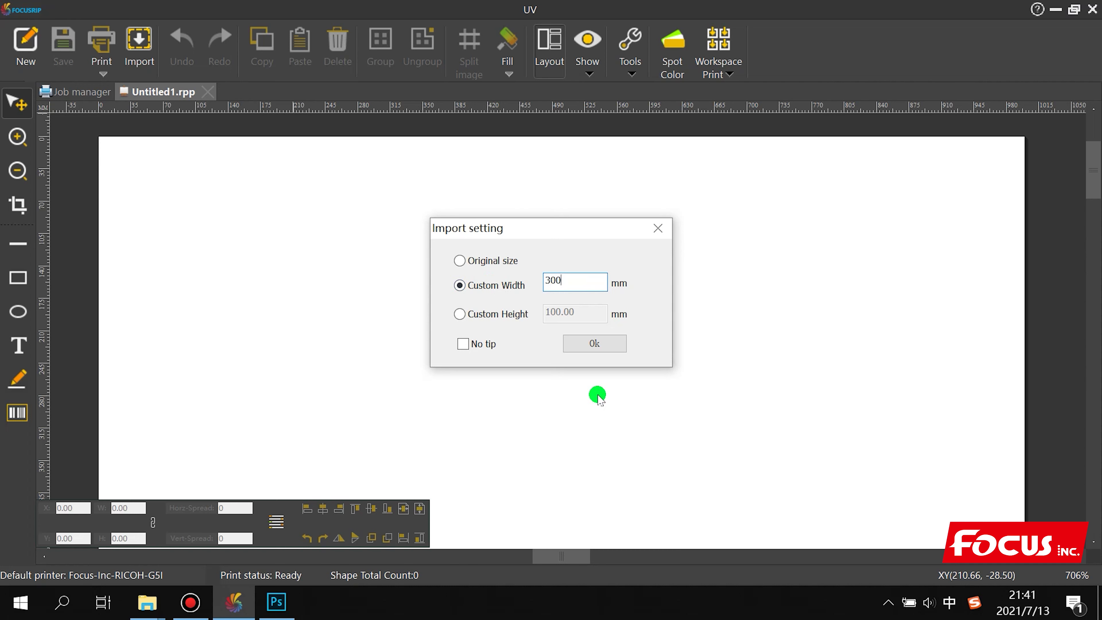
pyautogui.click(595, 344)
pyautogui.moveTo(563, 383); pyautogui.dragTo(620, 339)
pyautogui.scroll(-1, 560, 327)
pyautogui.scroll(2, 562, 323)
pyautogui.scroll(1, 562, 324)
pyautogui.scroll(-2, 620, 338)
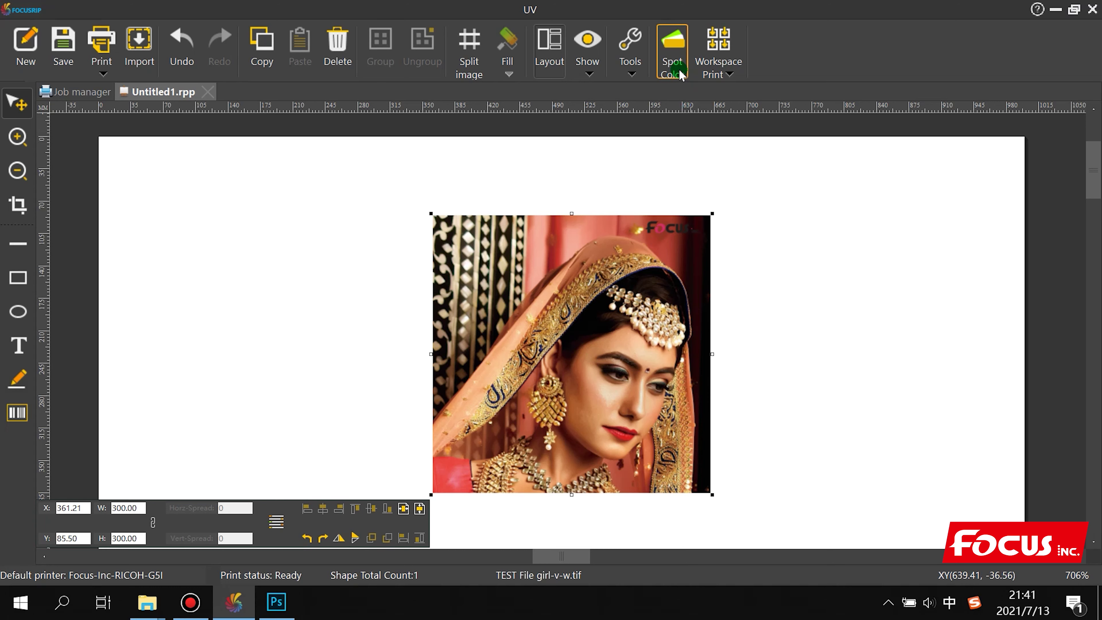
# In the spot color settings, set the data source type of the first and second spot colors to Spot.
pyautogui.click(674, 56)
pyautogui.click(208, 261)
pyautogui.click(198, 329)
pyautogui.click(217, 260)
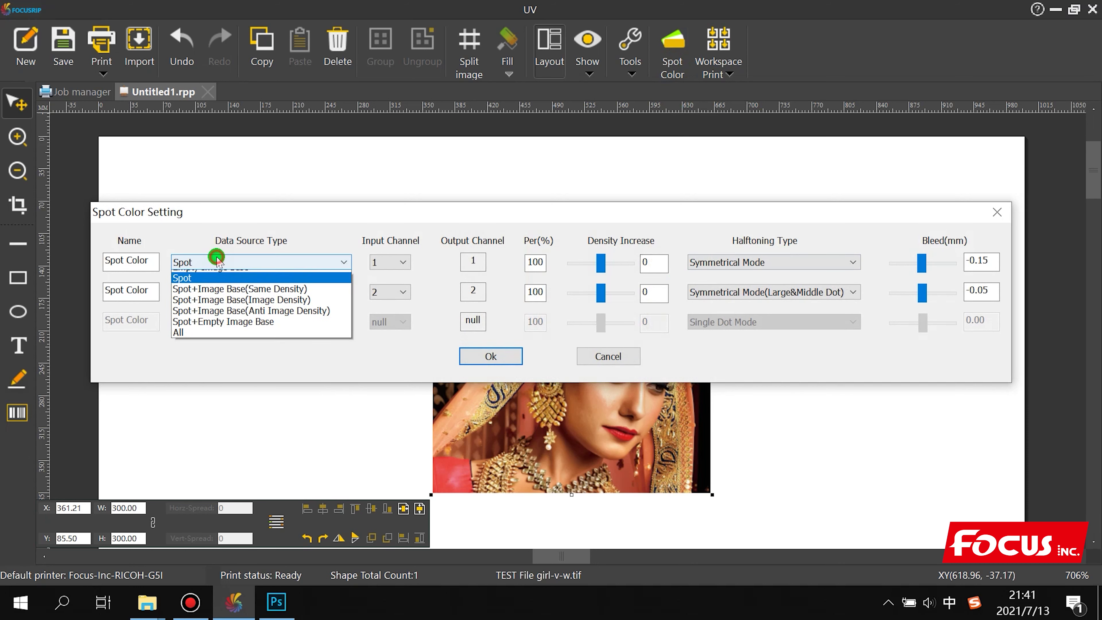
pyautogui.click(206, 331)
pyautogui.click(209, 292)
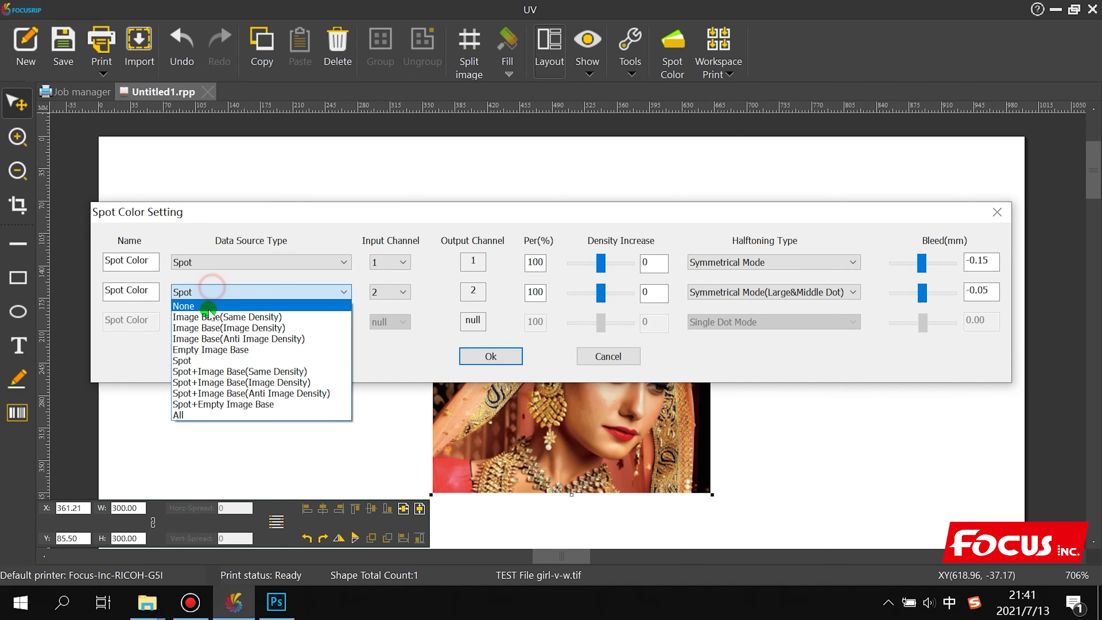
pyautogui.click(198, 362)
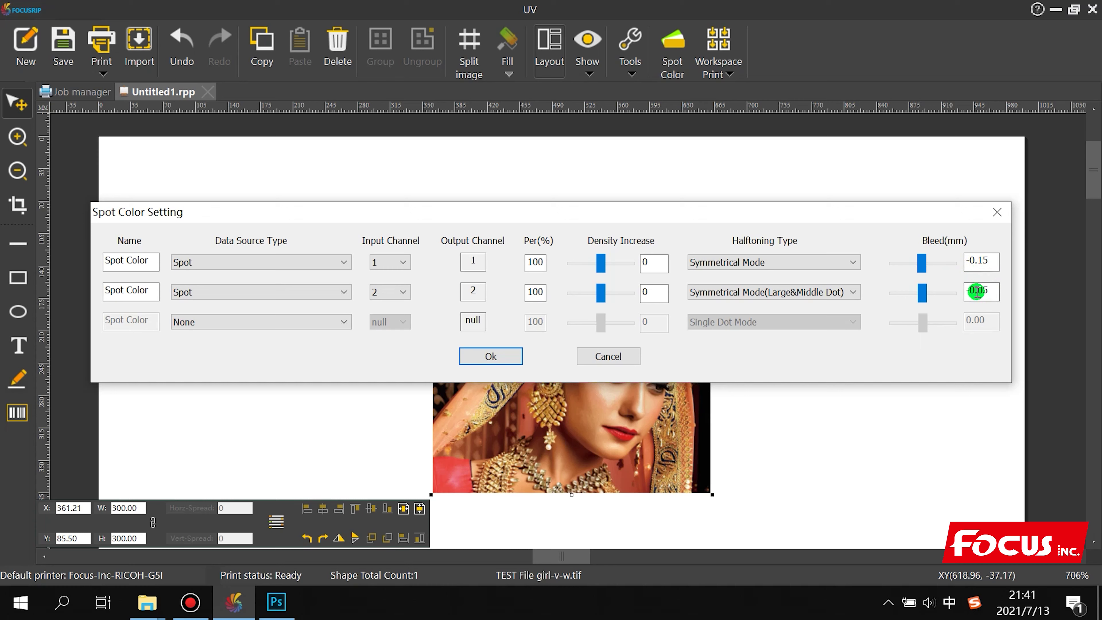
# Set halftoning to Symmetrical Mode for the first spot color and Symmetrical Mode(Large&Middle Dot) for the second, and confirm the settings.
pyautogui.click(787, 261)
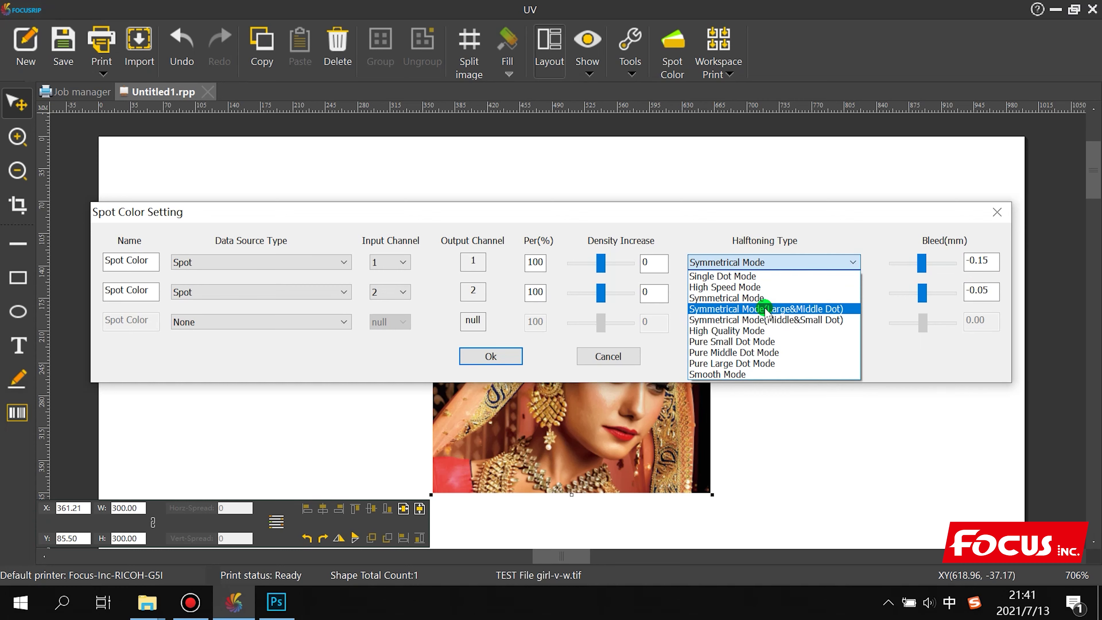
pyautogui.click(710, 299)
pyautogui.click(762, 294)
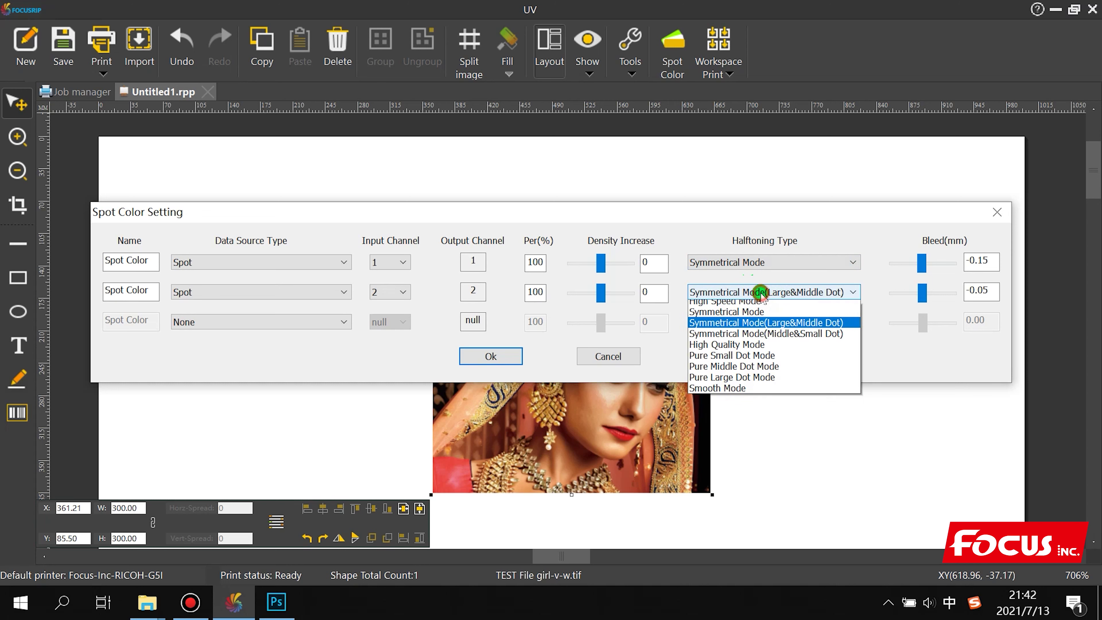
pyautogui.click(761, 329)
pyautogui.click(766, 292)
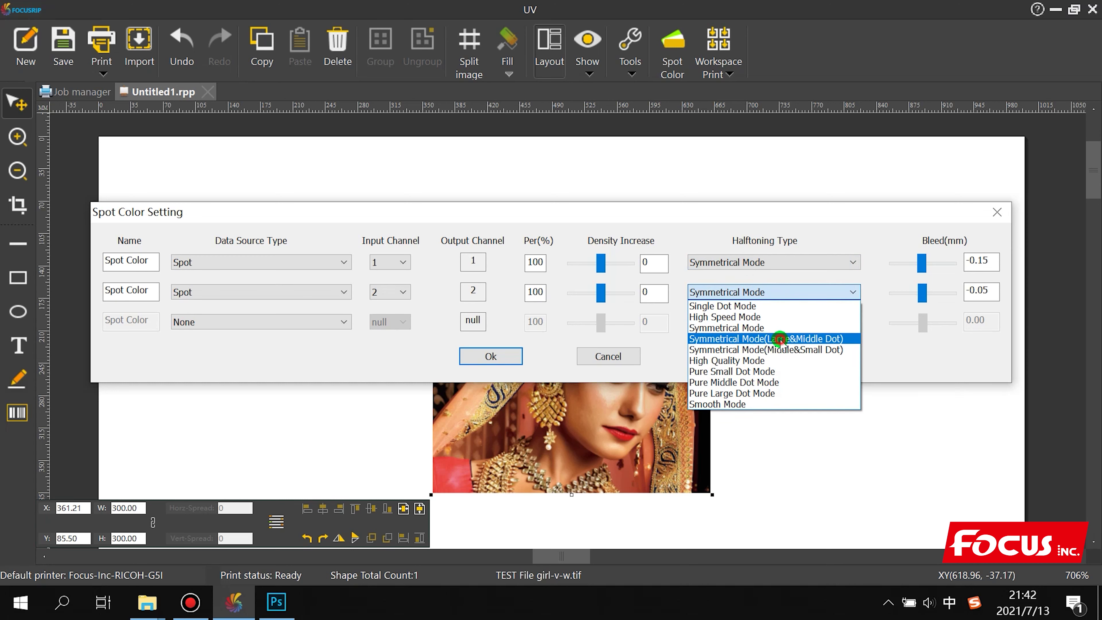
pyautogui.click(777, 339)
pyautogui.click(780, 263)
pyautogui.click(784, 310)
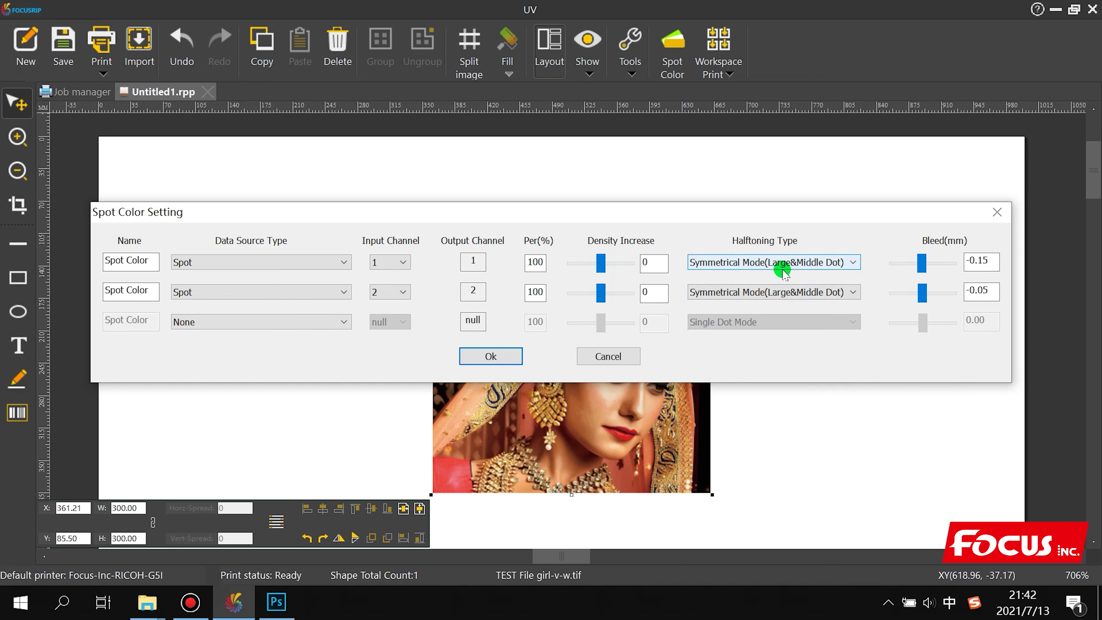
pyautogui.click(737, 262)
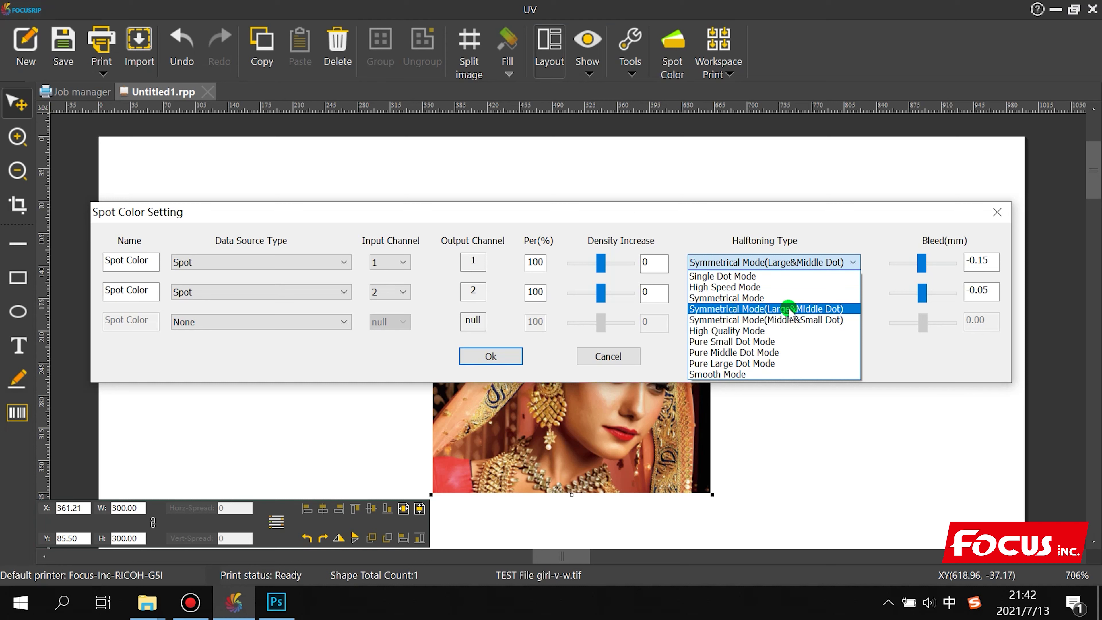
pyautogui.click(759, 297)
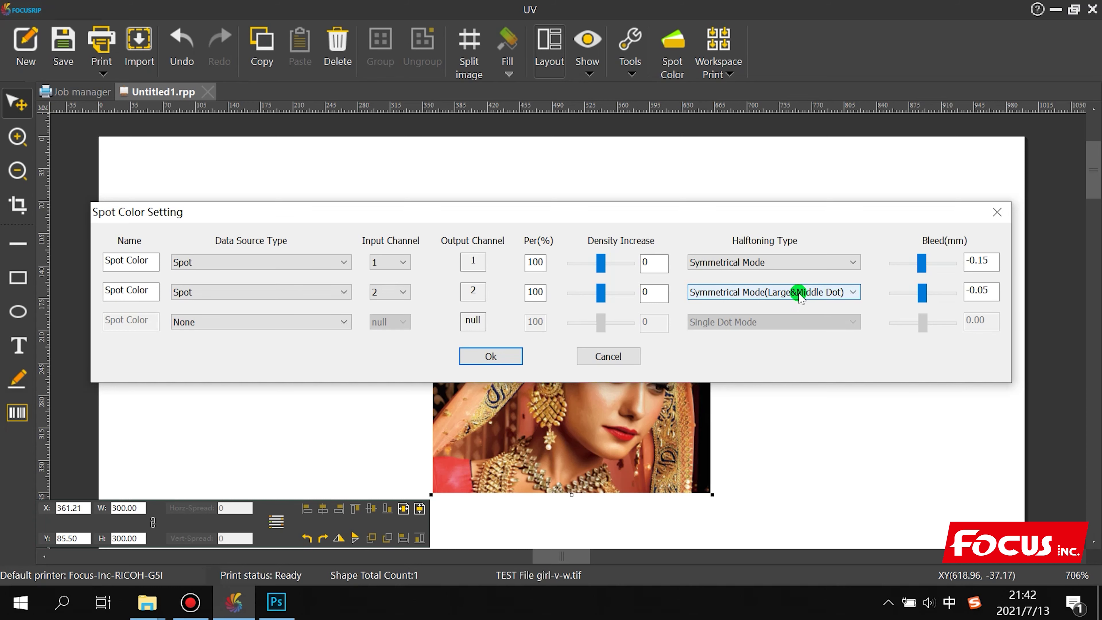
pyautogui.click(495, 357)
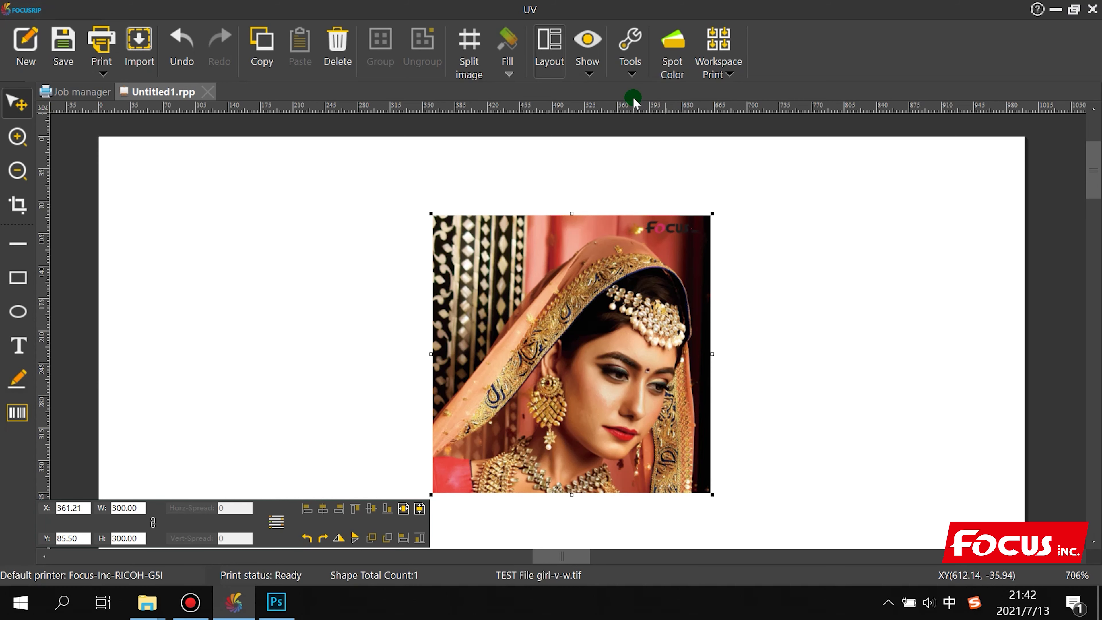
# Move the imported image on the canvas to about X 173 mm, Y 65 mm.
pyautogui.moveTo(571, 295); pyautogui.dragTo(527, 279)
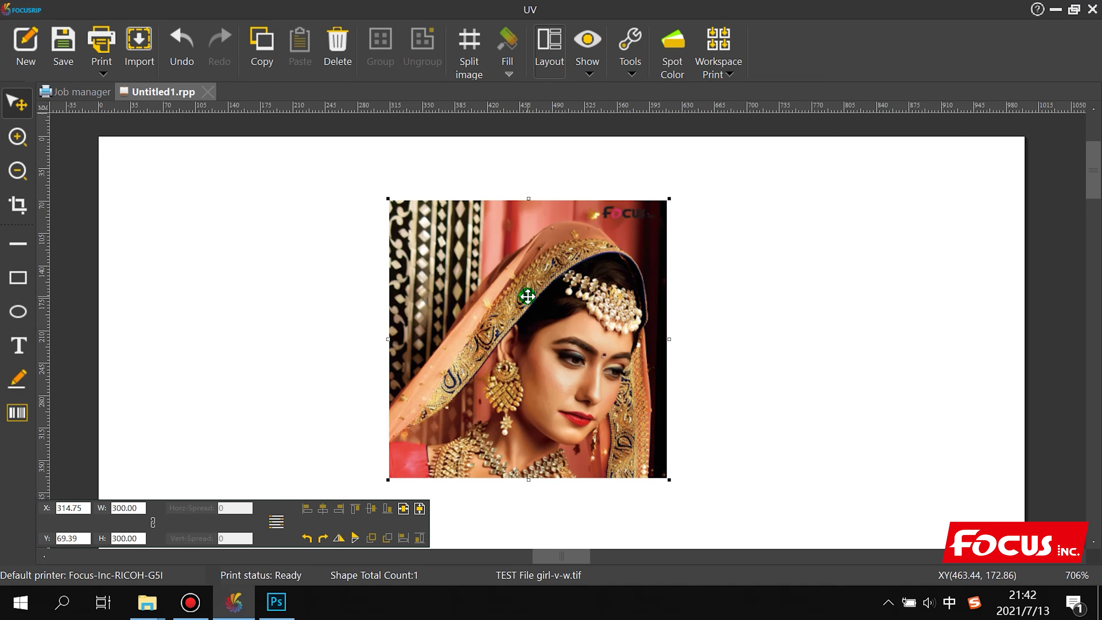
pyautogui.moveTo(450, 376); pyautogui.dragTo(287, 372)
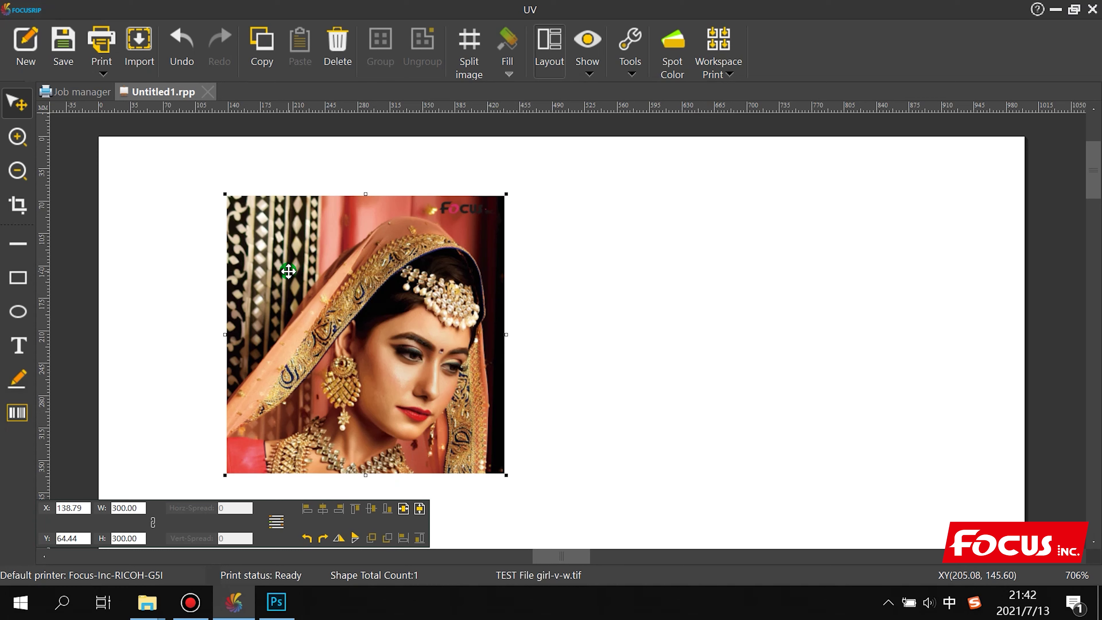
pyautogui.rightClick(357, 355)
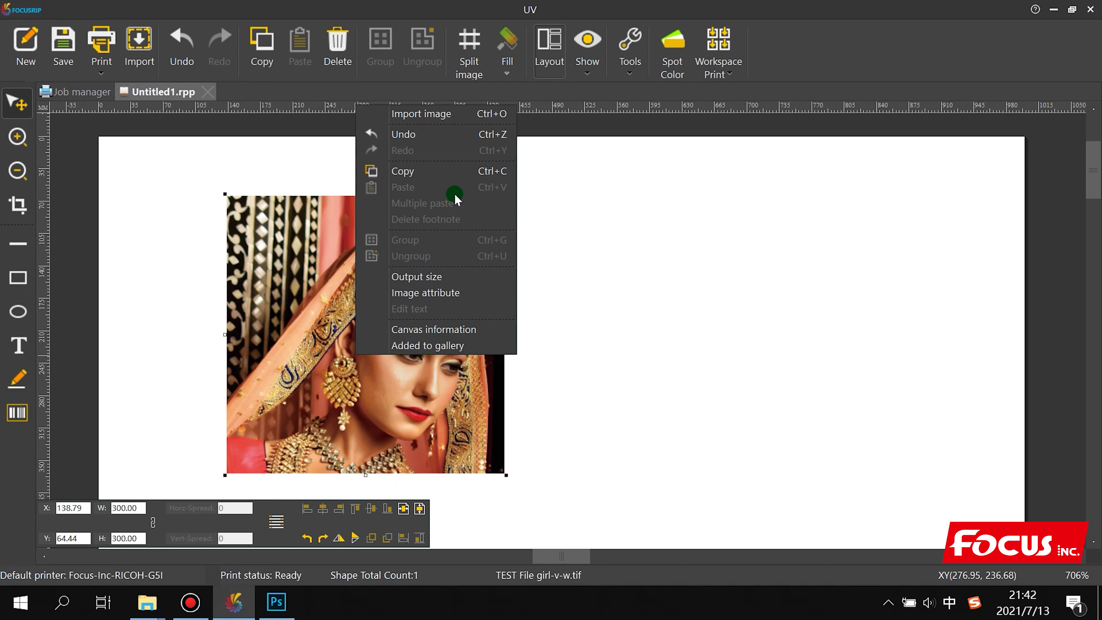
pyautogui.click(690, 315)
pyautogui.click(380, 321)
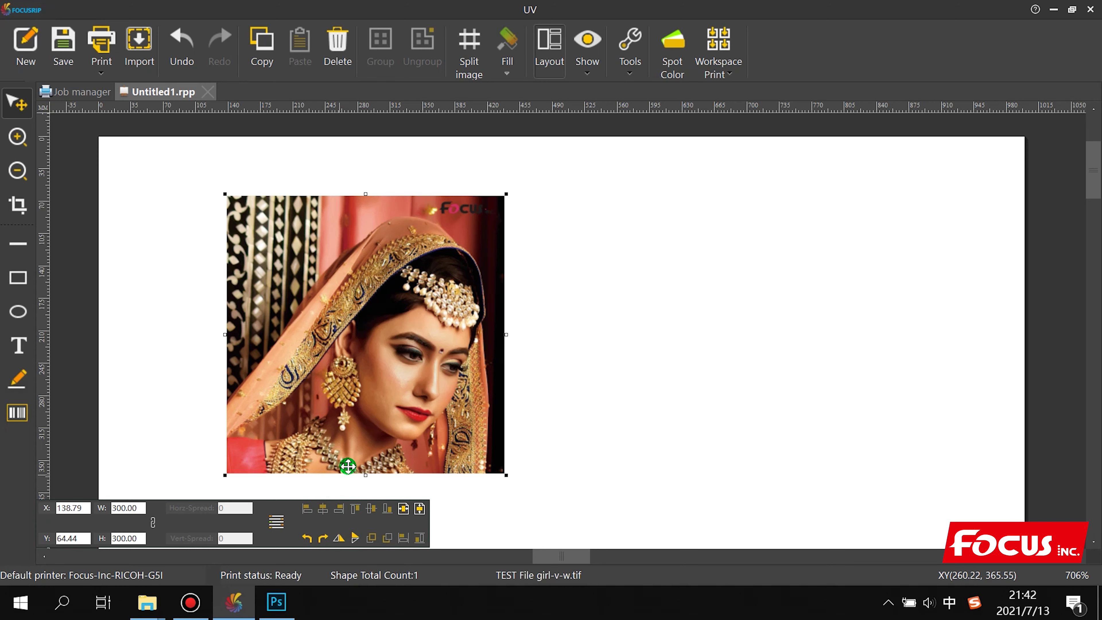
pyautogui.moveTo(356, 414); pyautogui.dragTo(387, 429)
pyautogui.moveTo(382, 387); pyautogui.dragTo(384, 374)
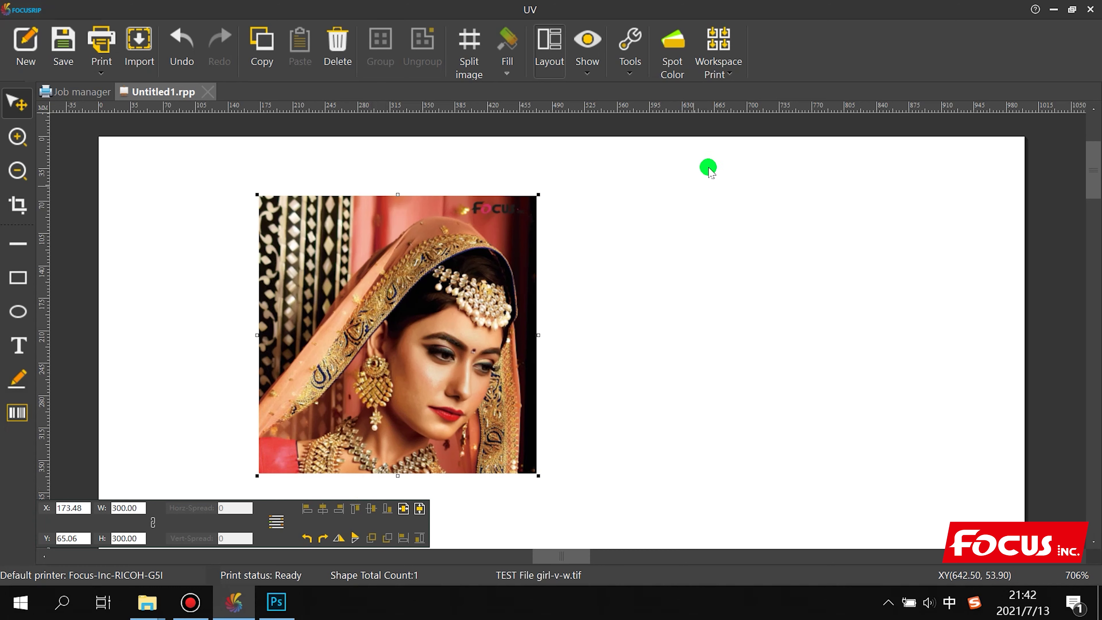
# Open the print settings and choose the FOCUS-G5i-Normal-Hard-Ink-LMT-720x900-6Pass solution.
pyautogui.click(103, 43)
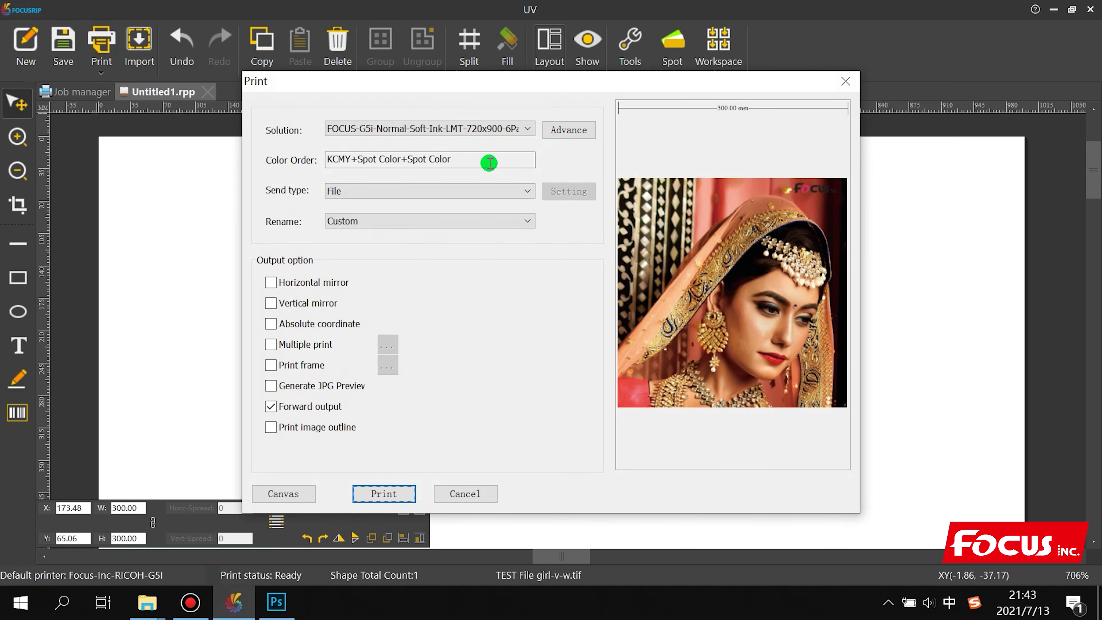
pyautogui.click(494, 131)
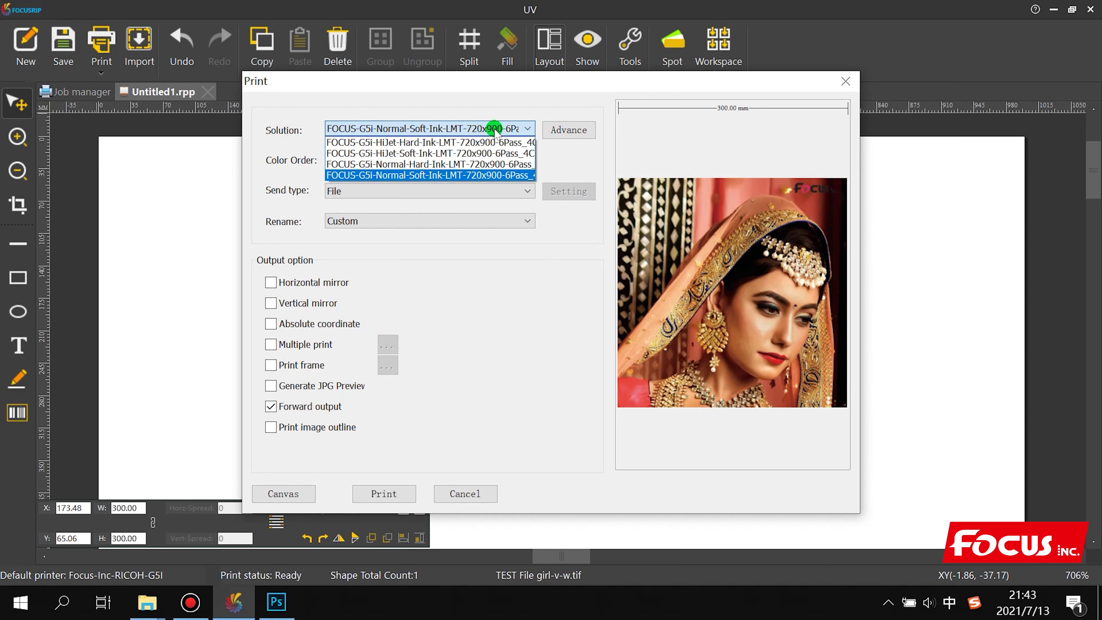
pyautogui.click(441, 175)
pyautogui.click(451, 128)
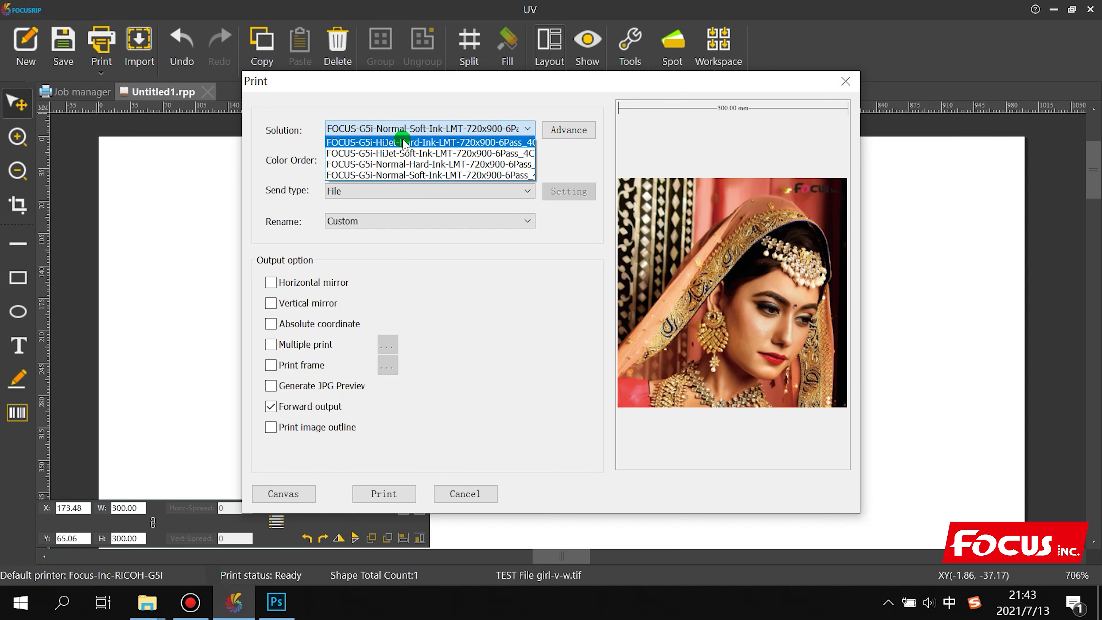
pyautogui.click(419, 165)
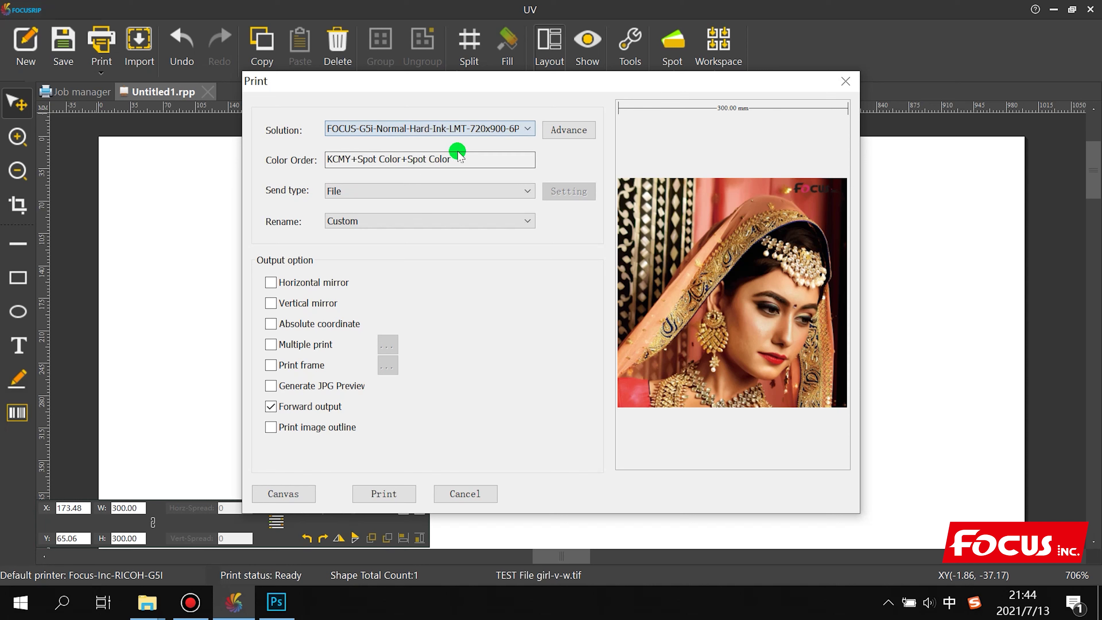
# Review the print solution's advanced settings, switch Use ICC off and back on, and confirm.
pyautogui.click(568, 129)
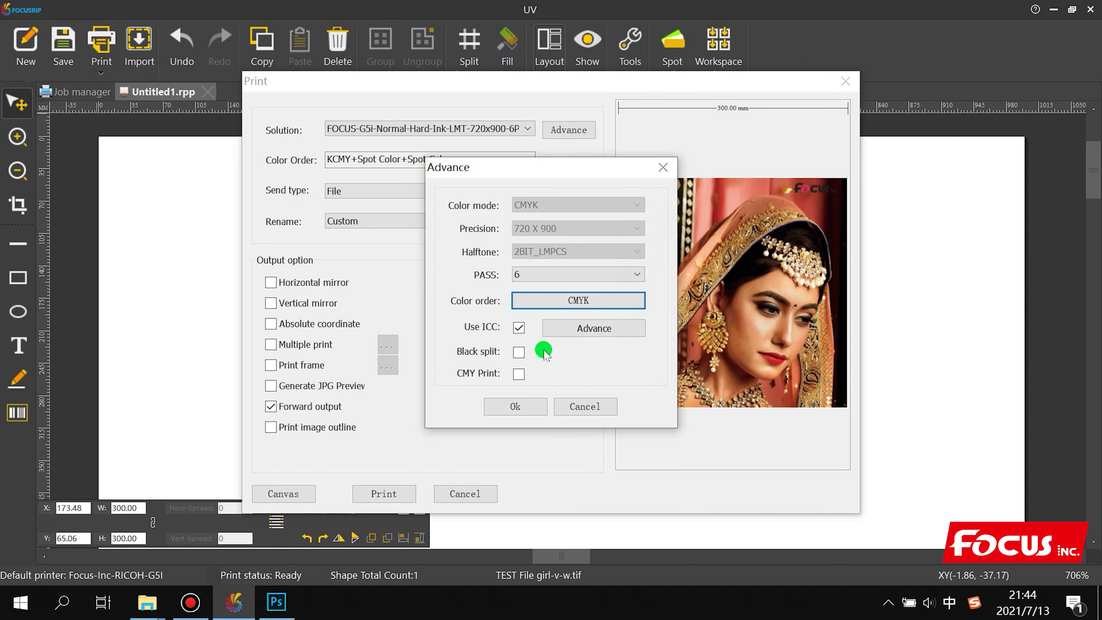
pyautogui.click(519, 328)
pyautogui.click(518, 329)
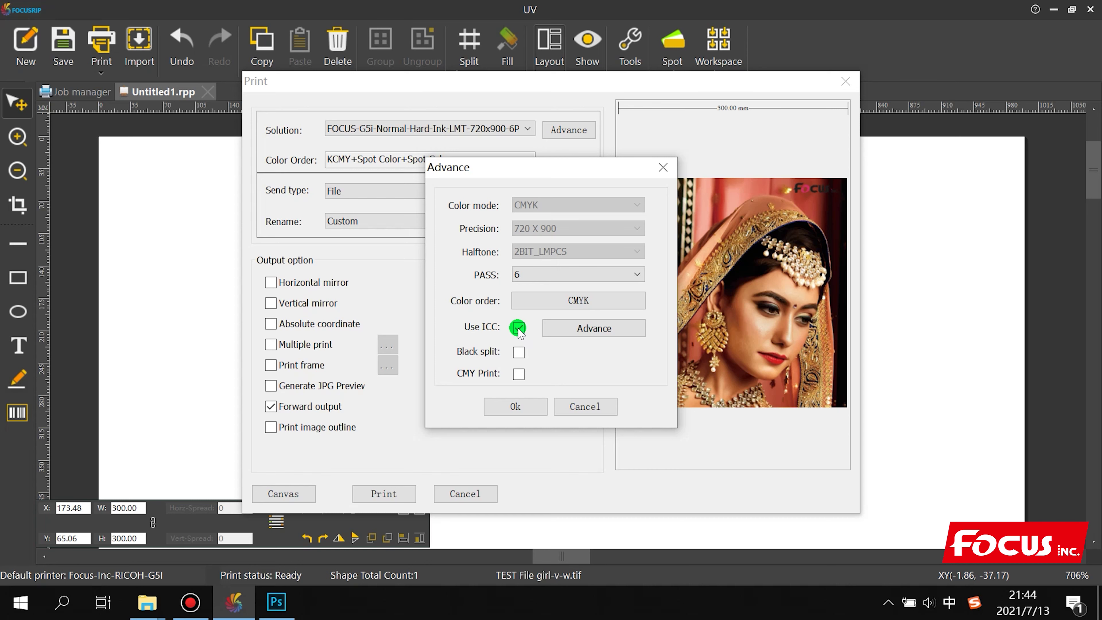
pyautogui.click(534, 405)
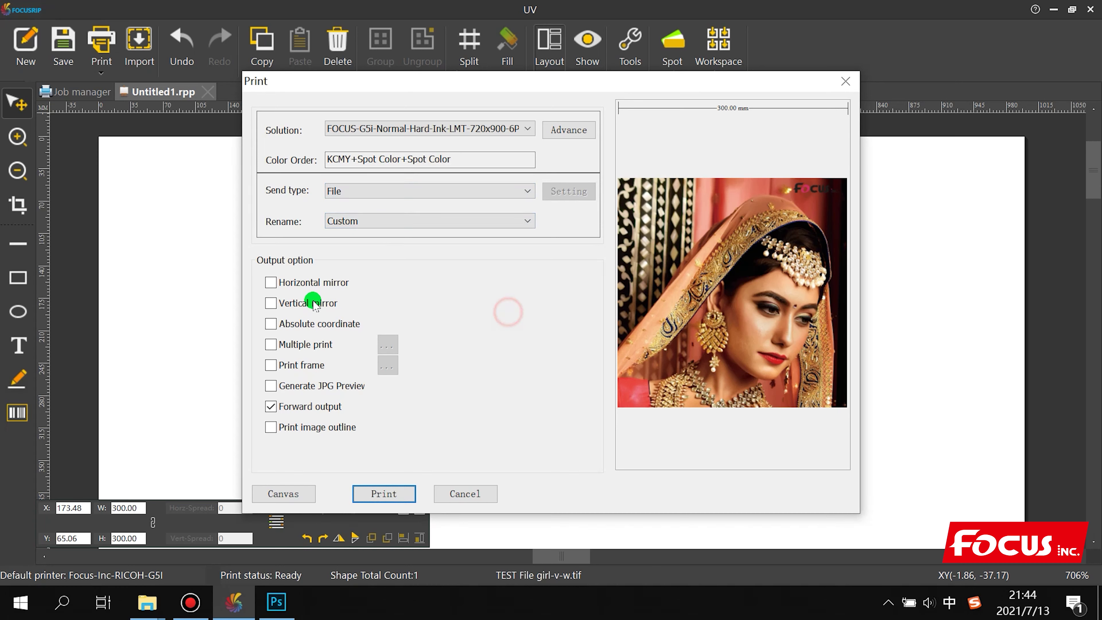
# Toggle the Horizontal mirror, Vertical mirror and Multiple print output options on and off again.
pyautogui.click(271, 283)
pyautogui.click(271, 282)
pyautogui.click(272, 303)
pyautogui.click(271, 303)
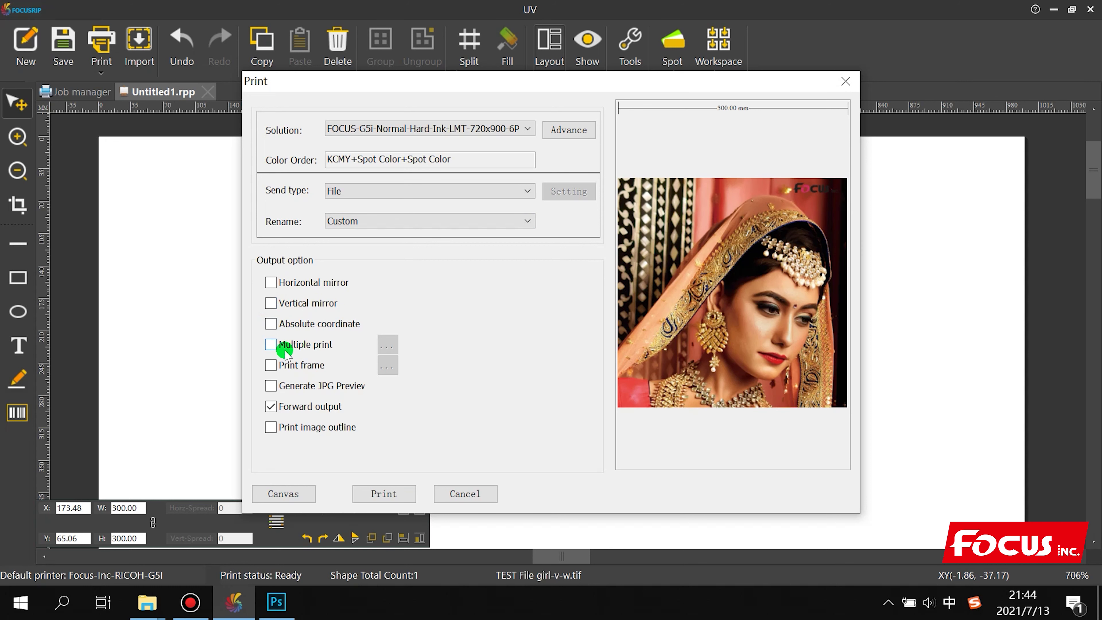
pyautogui.click(271, 344)
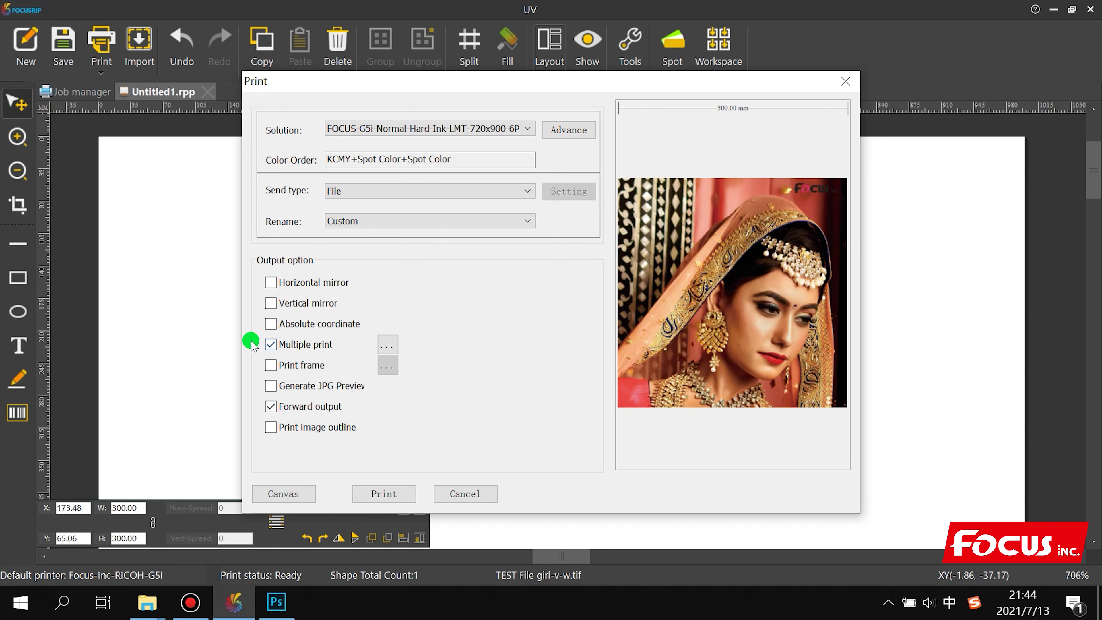
pyautogui.click(273, 344)
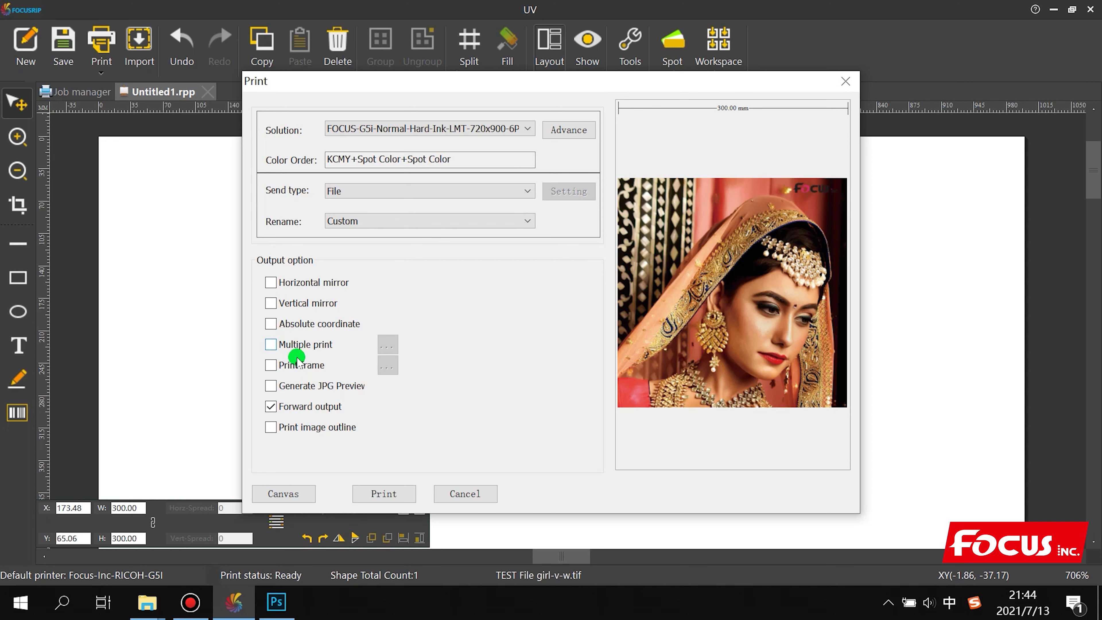
# Enable Print frame, review its frame settings and disable it again, and switch Forward output off and back on.
pyautogui.click(272, 365)
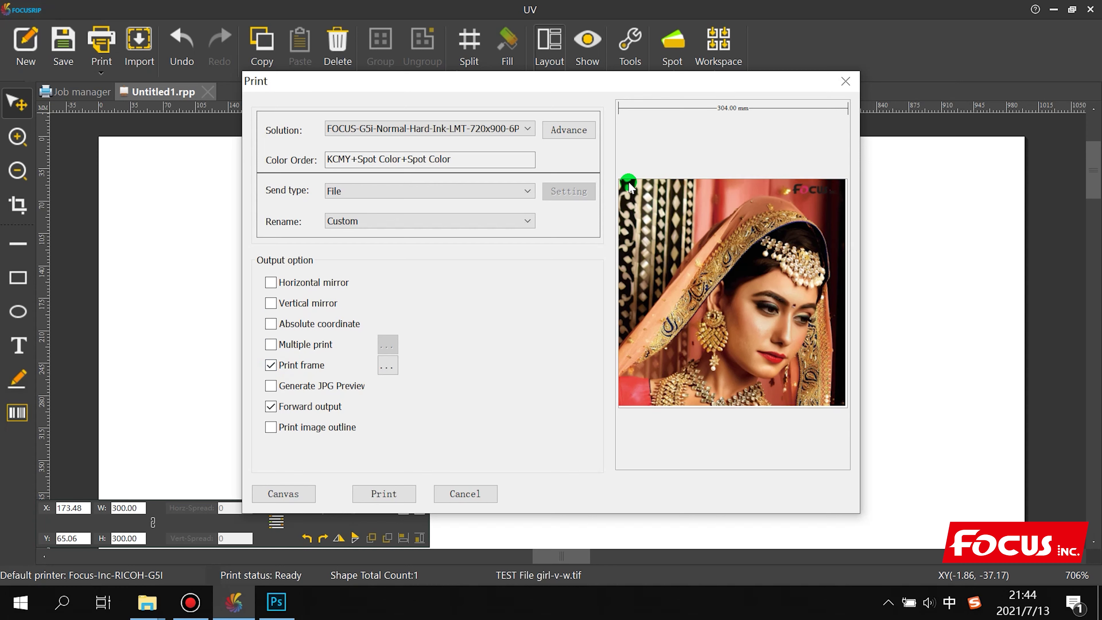
pyautogui.click(387, 366)
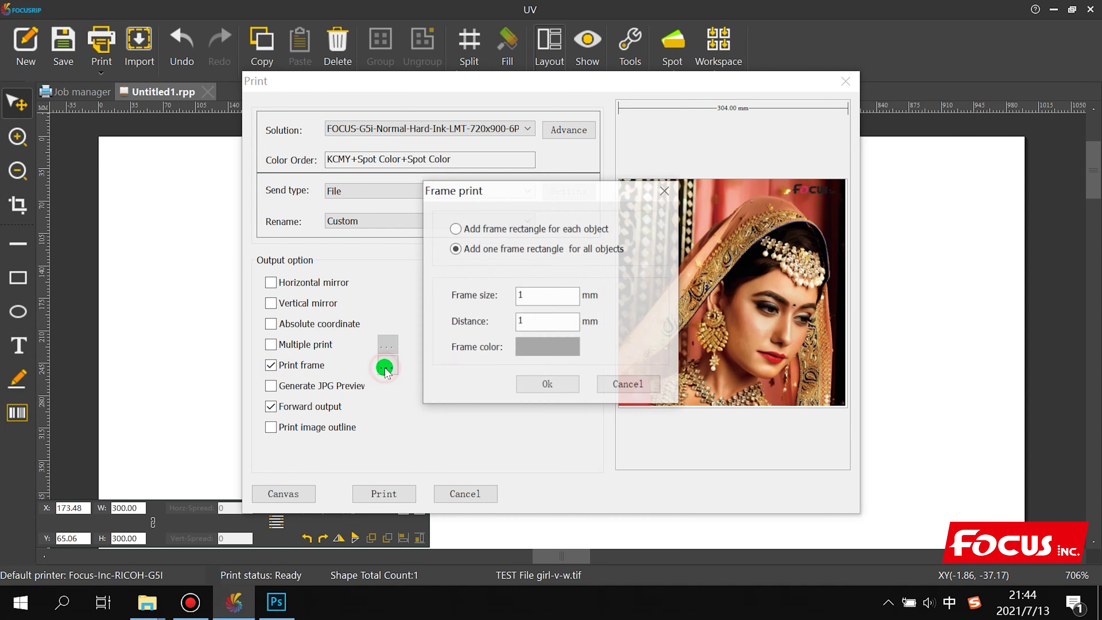
pyautogui.click(558, 385)
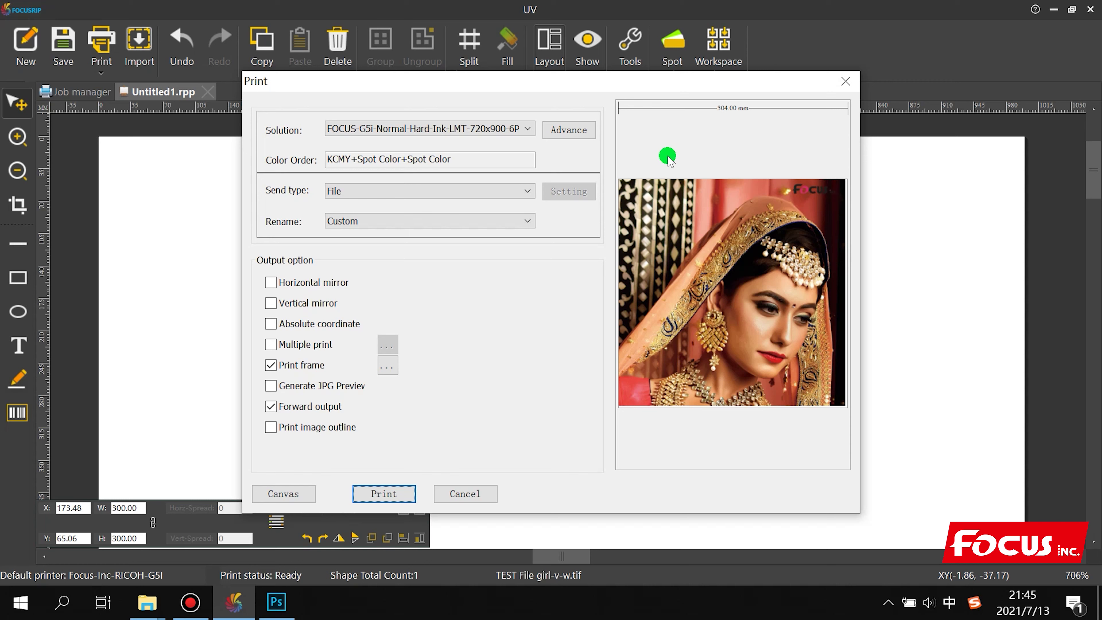
pyautogui.click(270, 366)
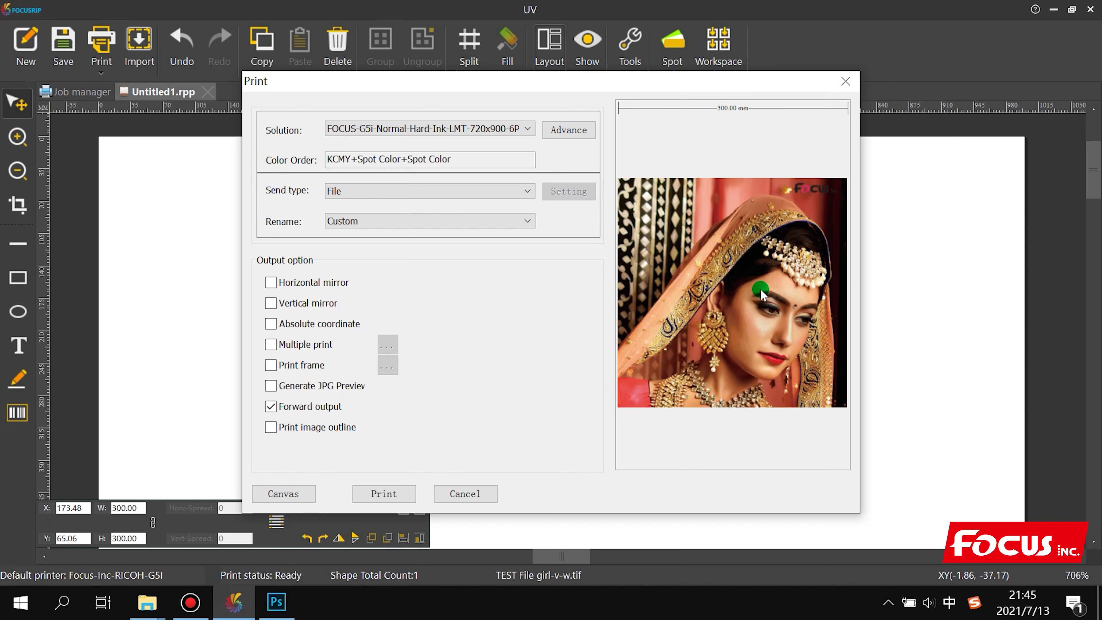
pyautogui.click(271, 406)
pyautogui.click(271, 406)
# Output the job as a PRN file named Test-print-file-girls-v-w on the desktop.
pyautogui.click(389, 493)
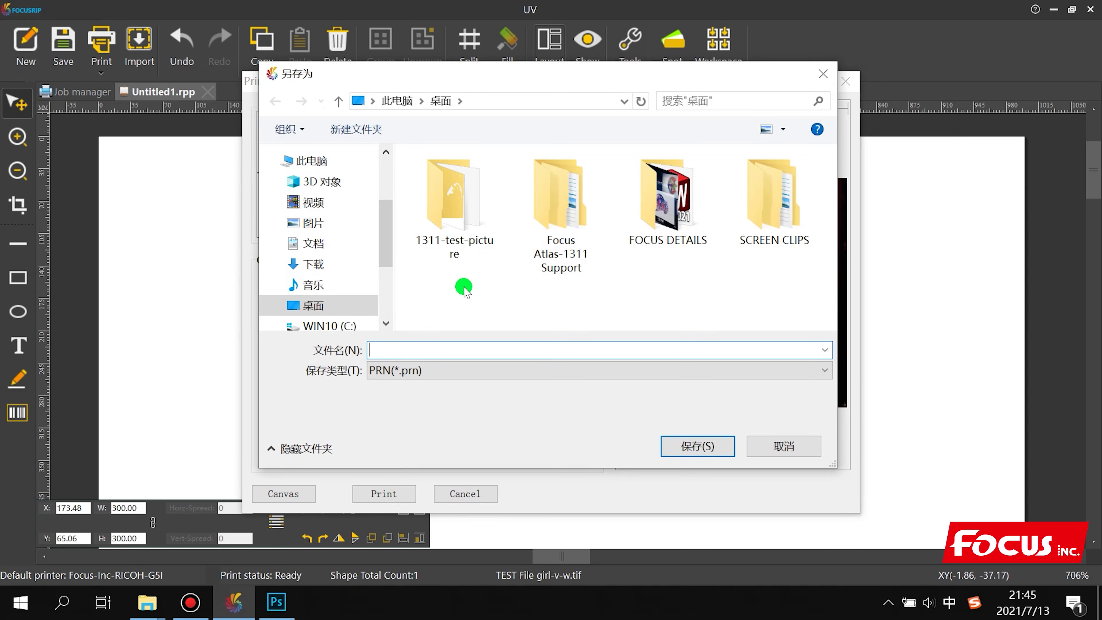
pyautogui.write('Te')
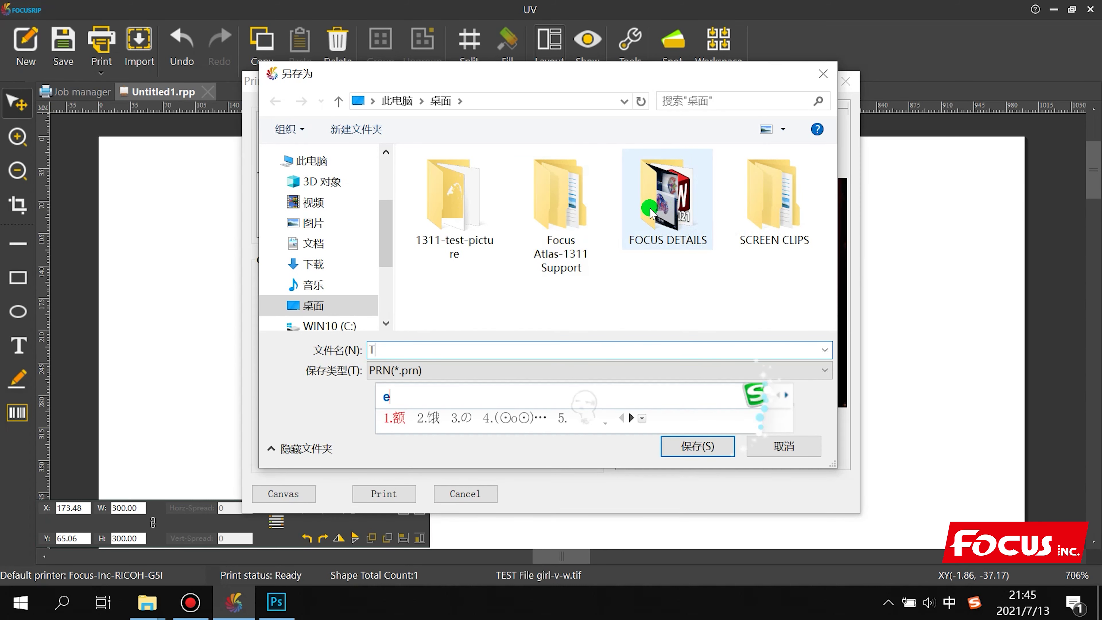
pyautogui.press('Escape')
pyautogui.press('shift')
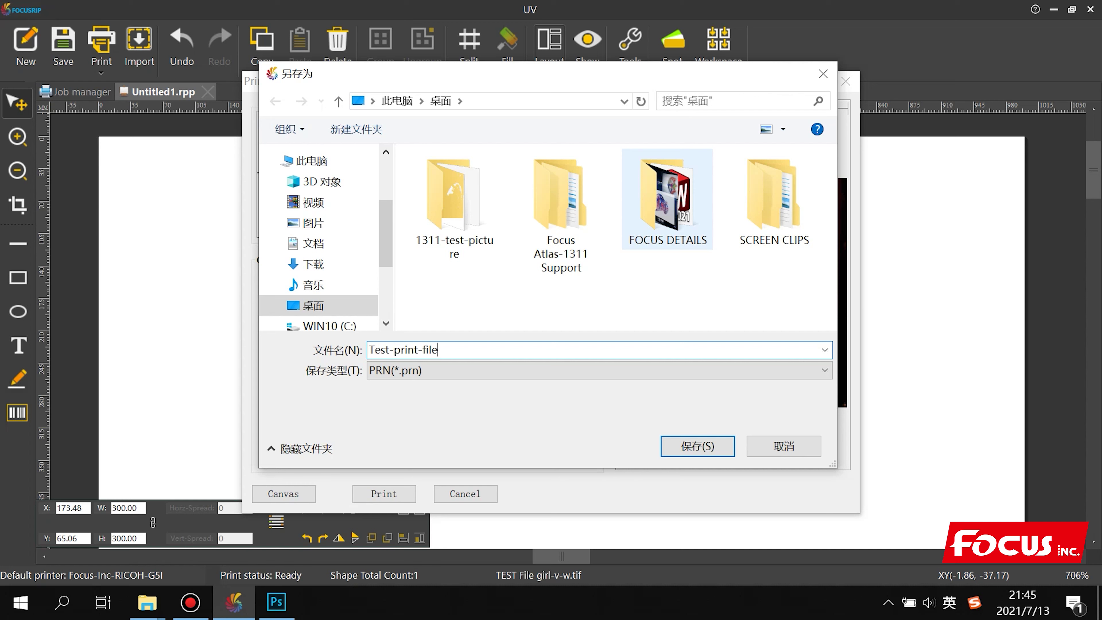
pyautogui.click(786, 175)
pyautogui.write('-girls-v-w')
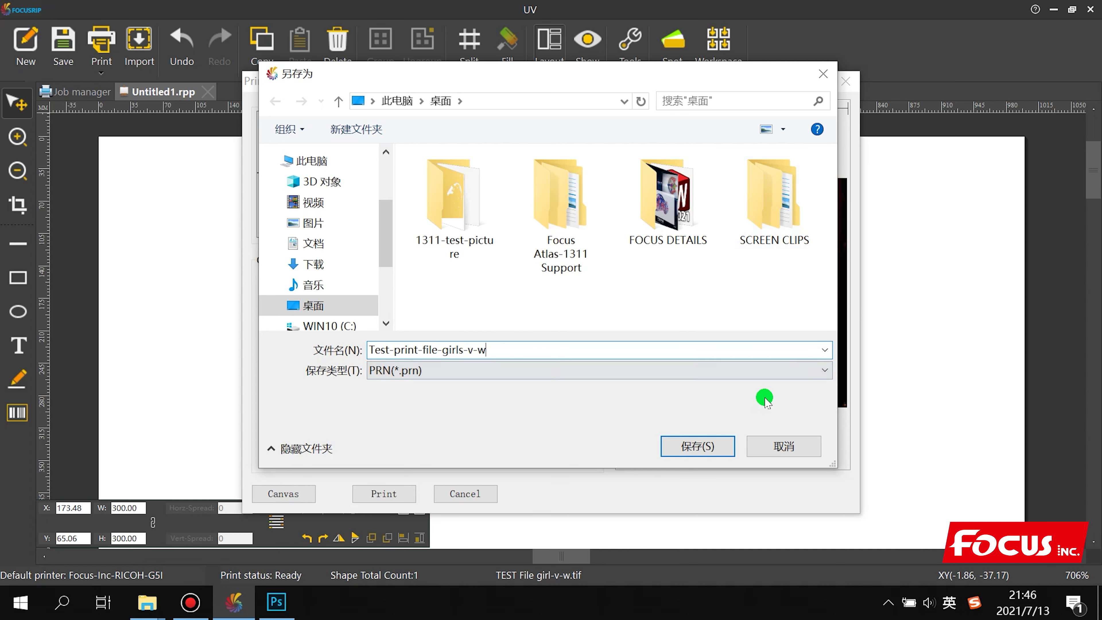
pyautogui.click(709, 447)
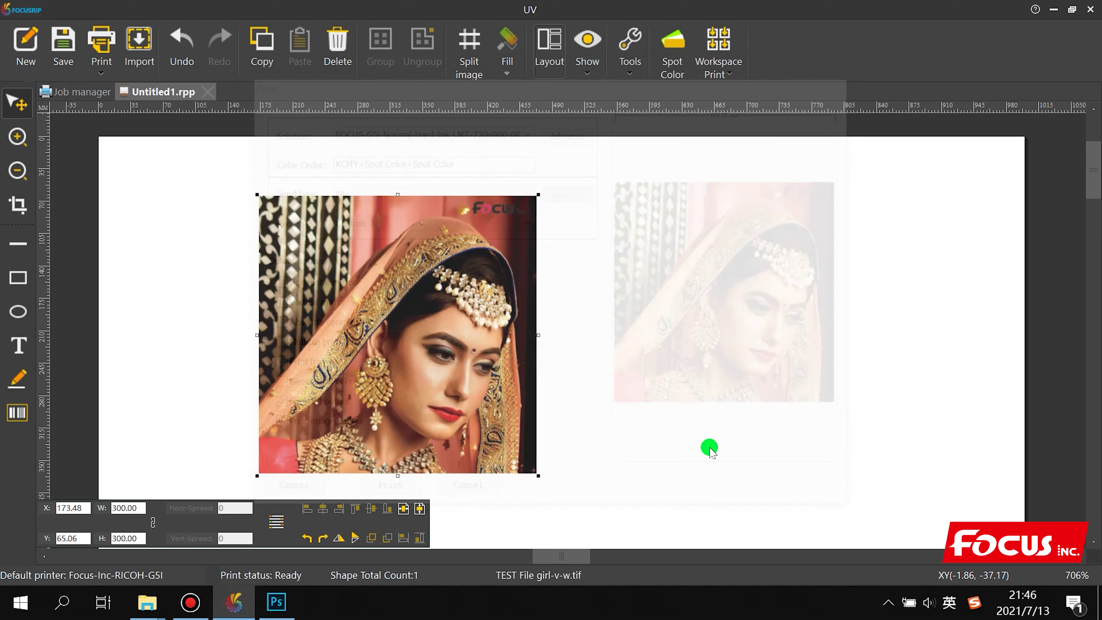
# Widen the Status and Progress columns in the job list.
pyautogui.moveTo(428, 110); pyautogui.dragTo(509, 112)
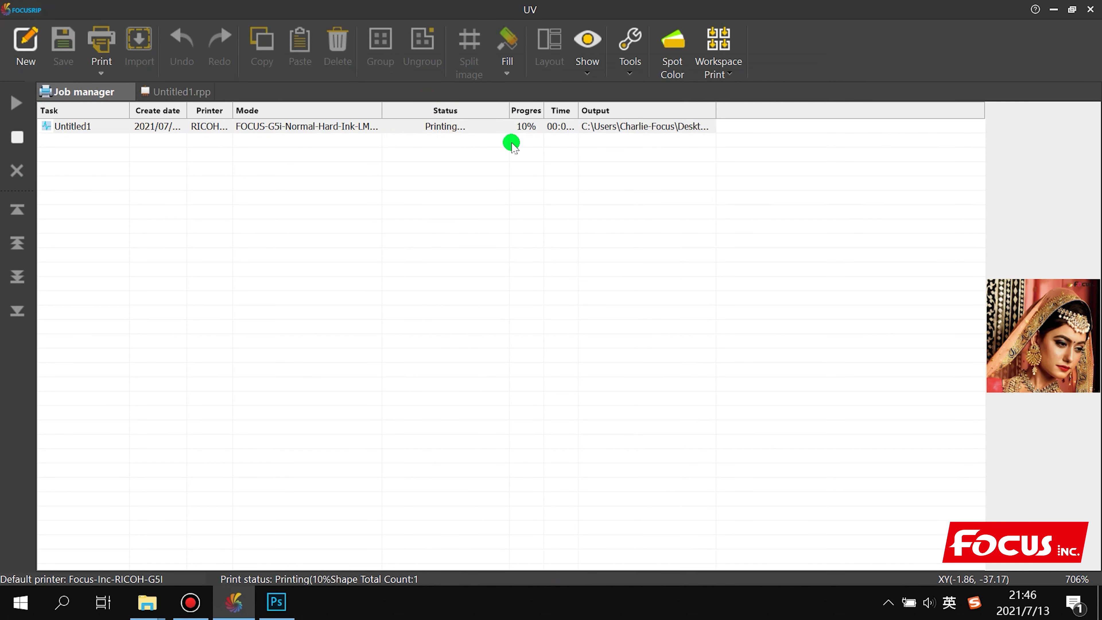
pyautogui.moveTo(544, 111); pyautogui.dragTo(561, 110)
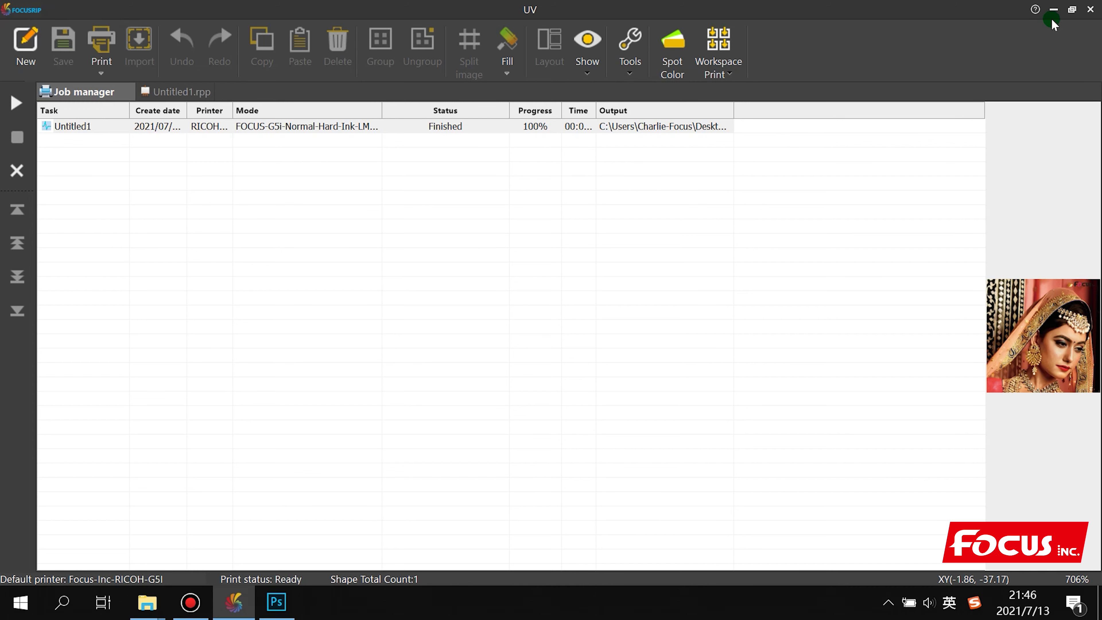
# Minimize the open windows and move the Test-print-file-girls-v-w file to a free area of the desktop.
pyautogui.click(1054, 9)
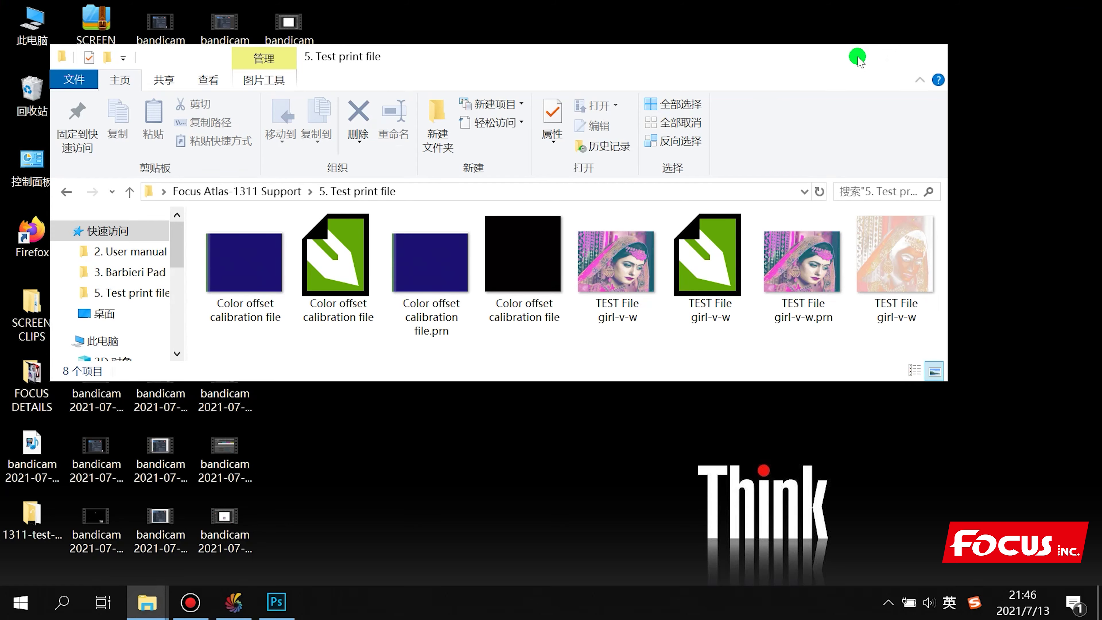
pyautogui.click(848, 57)
pyautogui.click(598, 216)
pyautogui.moveTo(288, 234); pyautogui.dragTo(450, 193)
pyautogui.click(381, 315)
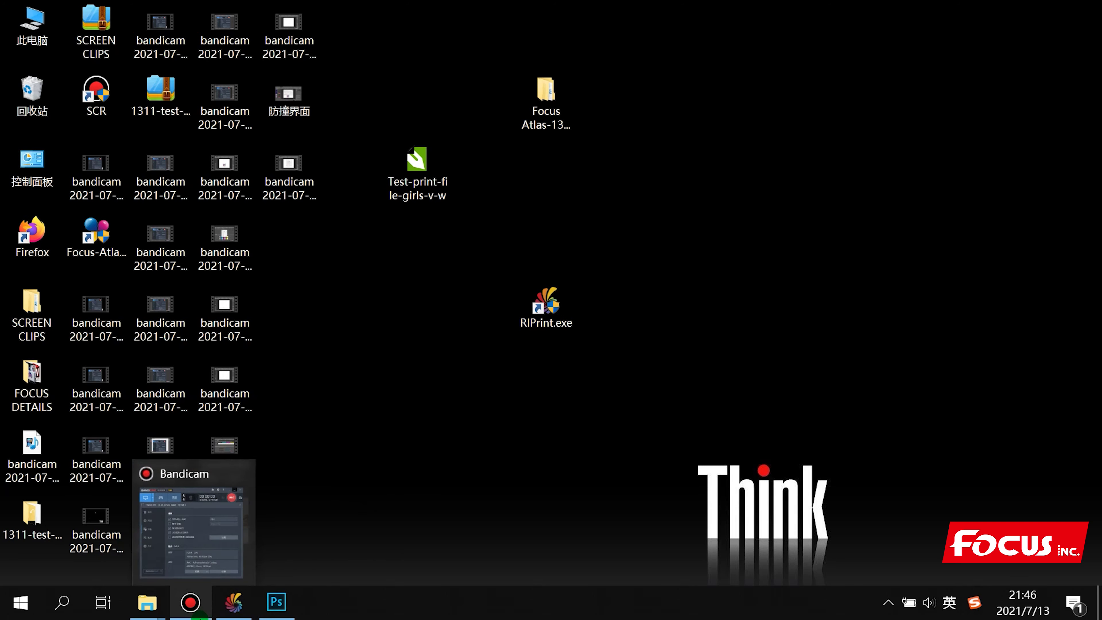
pyautogui.click(184, 614)
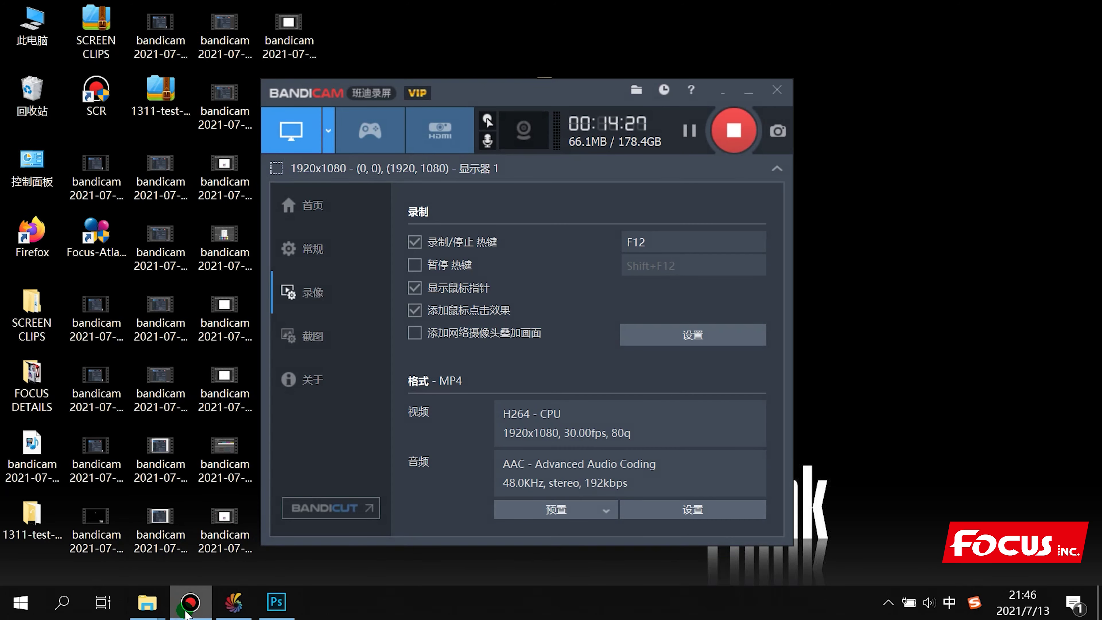
pyautogui.click(185, 614)
# Switch to FocusRIP and set the data source type of the first two spot colors to None.
pyautogui.click(227, 606)
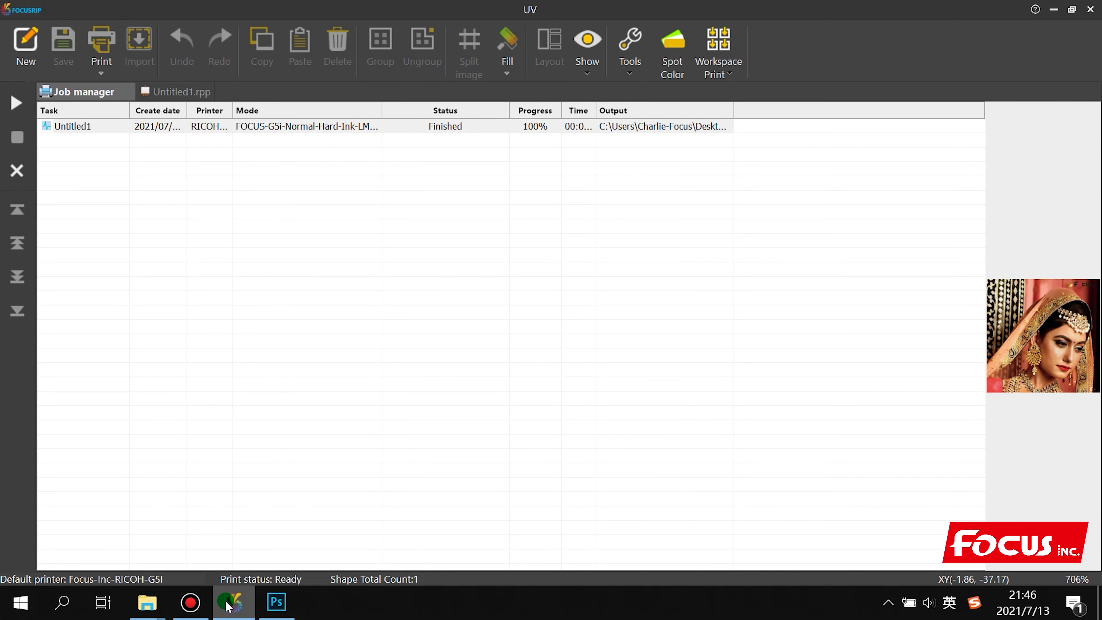
pyautogui.click(670, 72)
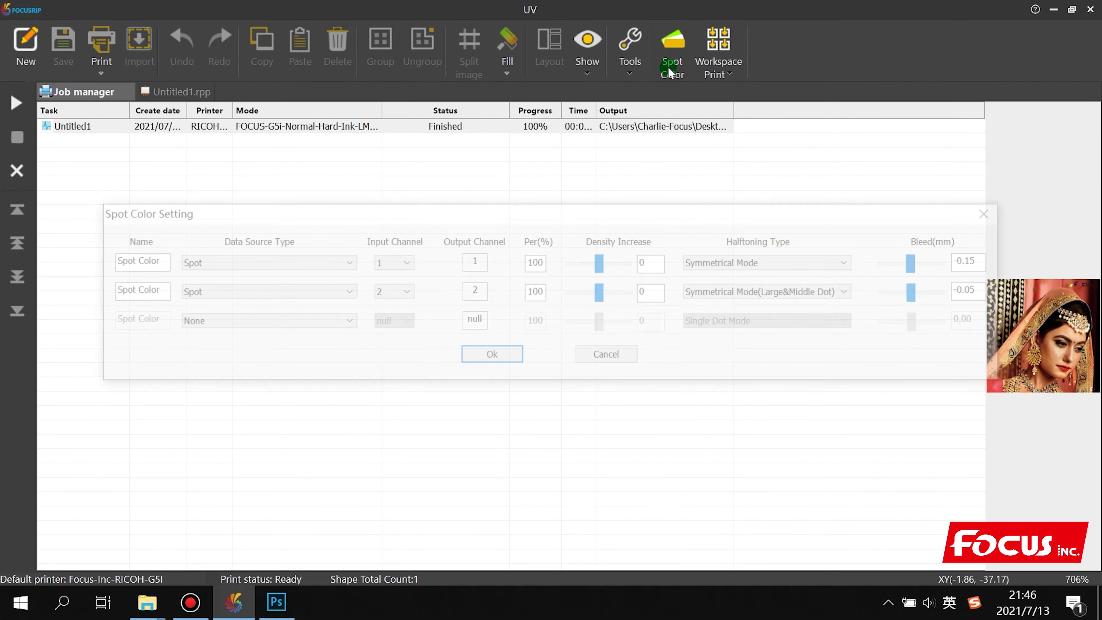
pyautogui.click(438, 249)
pyautogui.click(257, 261)
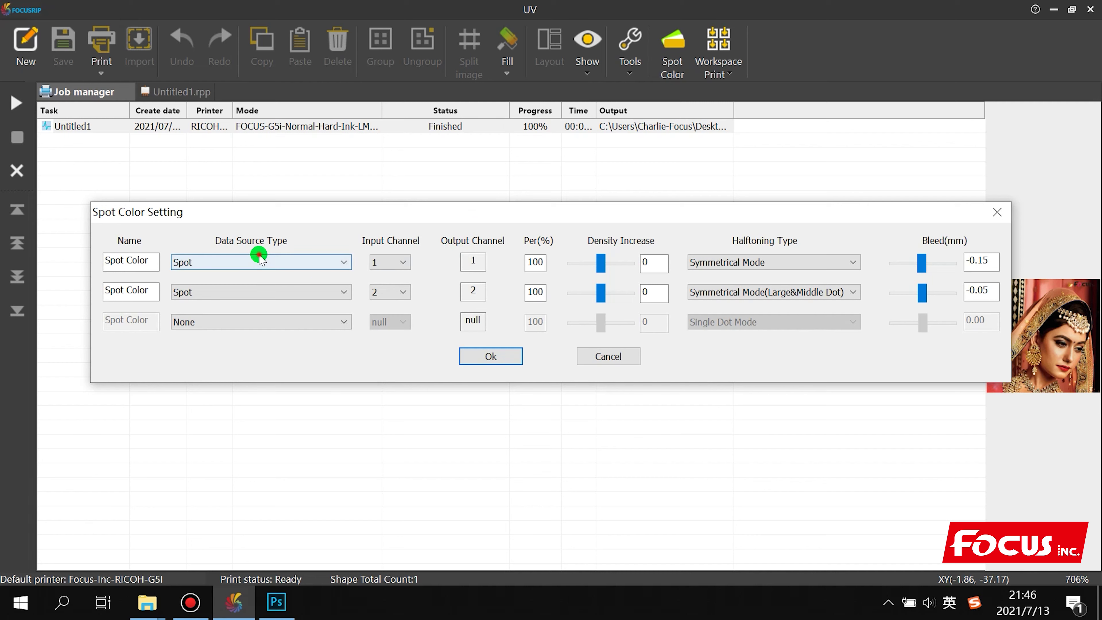
pyautogui.click(236, 276)
pyautogui.click(221, 289)
pyautogui.click(209, 305)
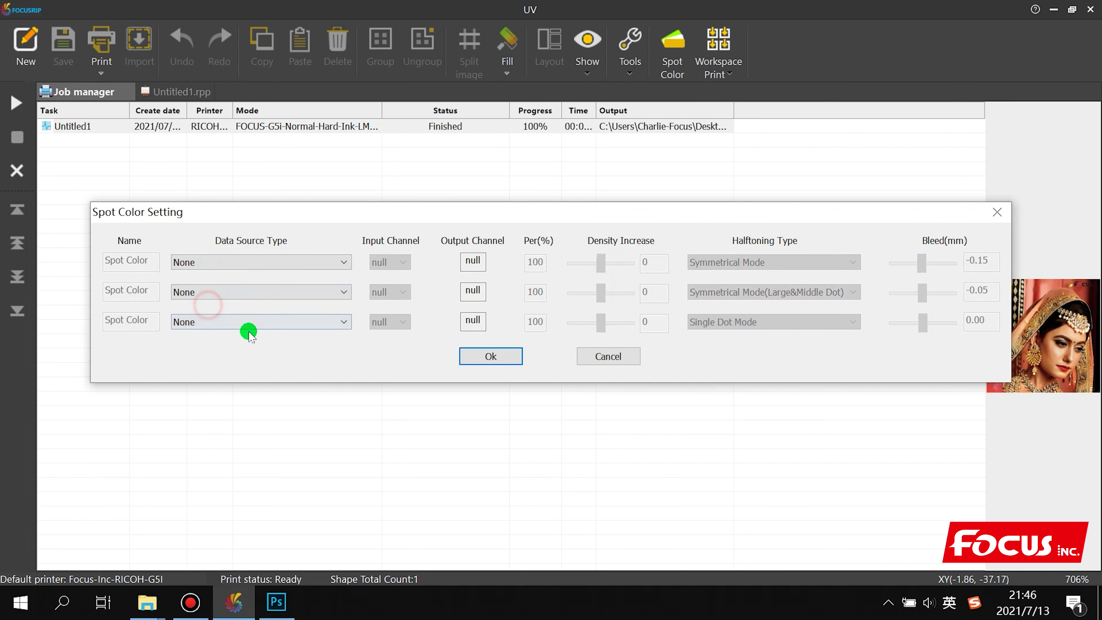
pyautogui.click(507, 356)
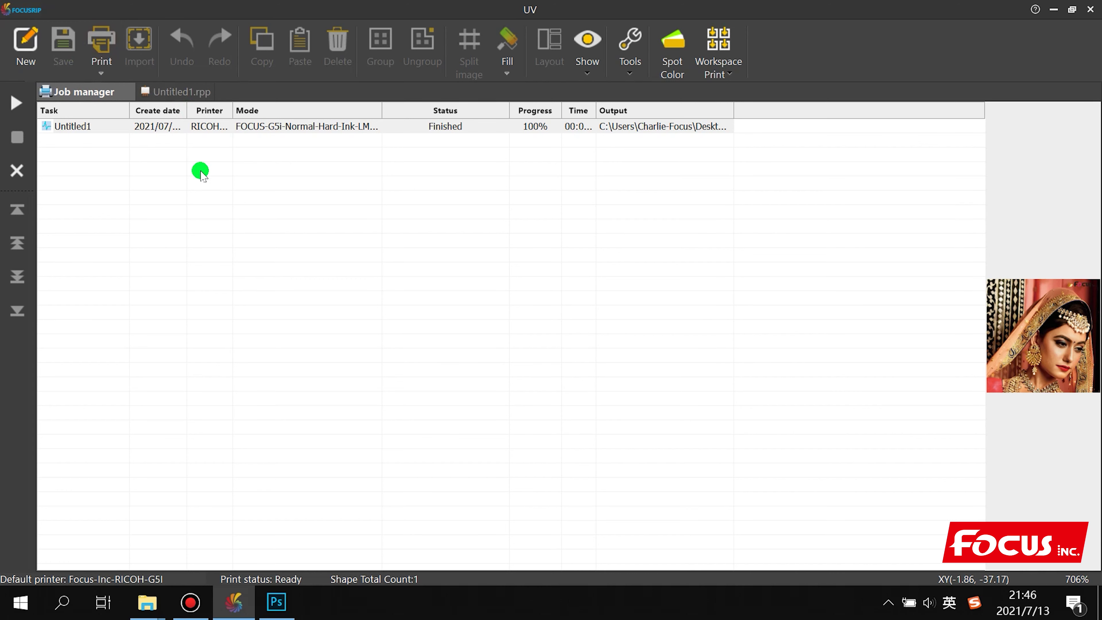
# Return to Untitled1.rpp and open its print settings to check the color order.
pyautogui.click(150, 91)
pyautogui.click(111, 41)
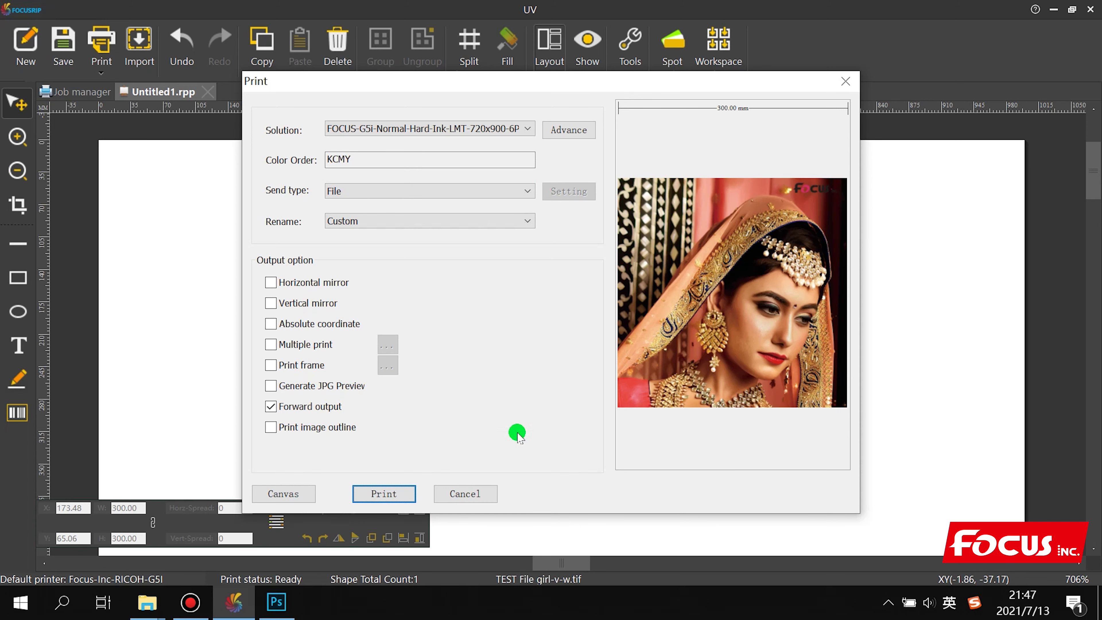
pyautogui.click(198, 611)
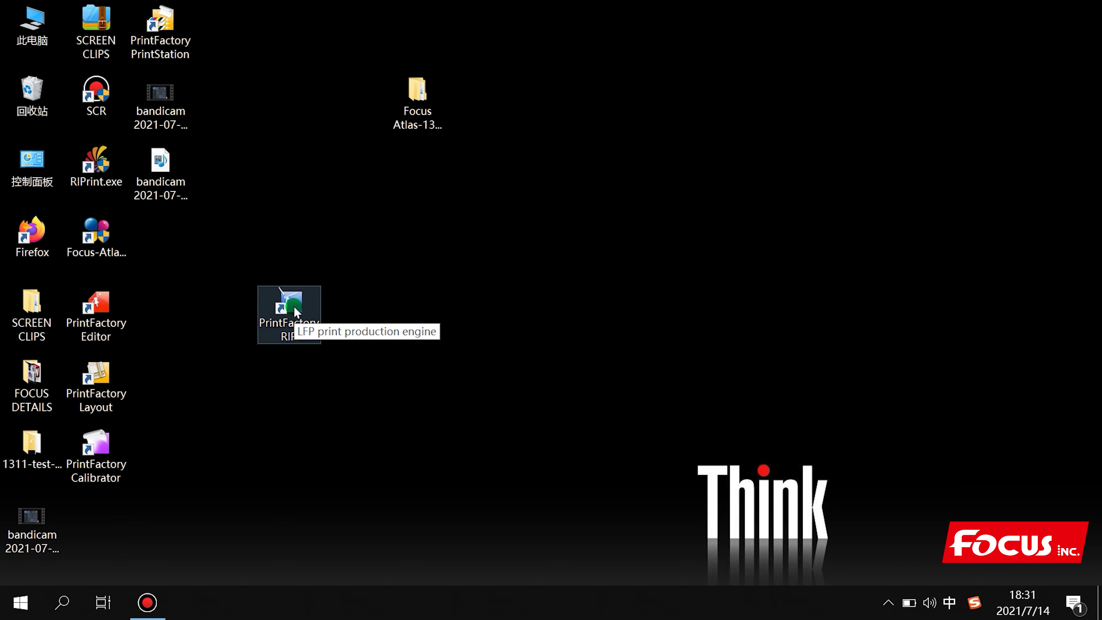
# Launch PrintFactory RIP, set the XuanYu G5i output device's connection to Folder and open its folder selection.
pyautogui.click(296, 312)
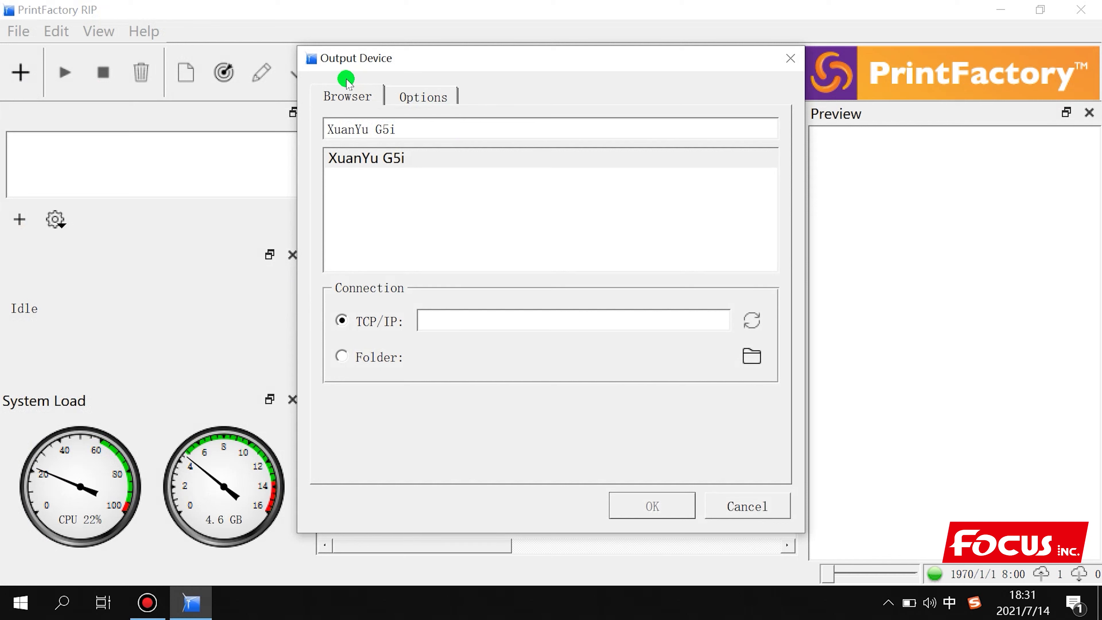
pyautogui.click(341, 356)
pyautogui.click(750, 359)
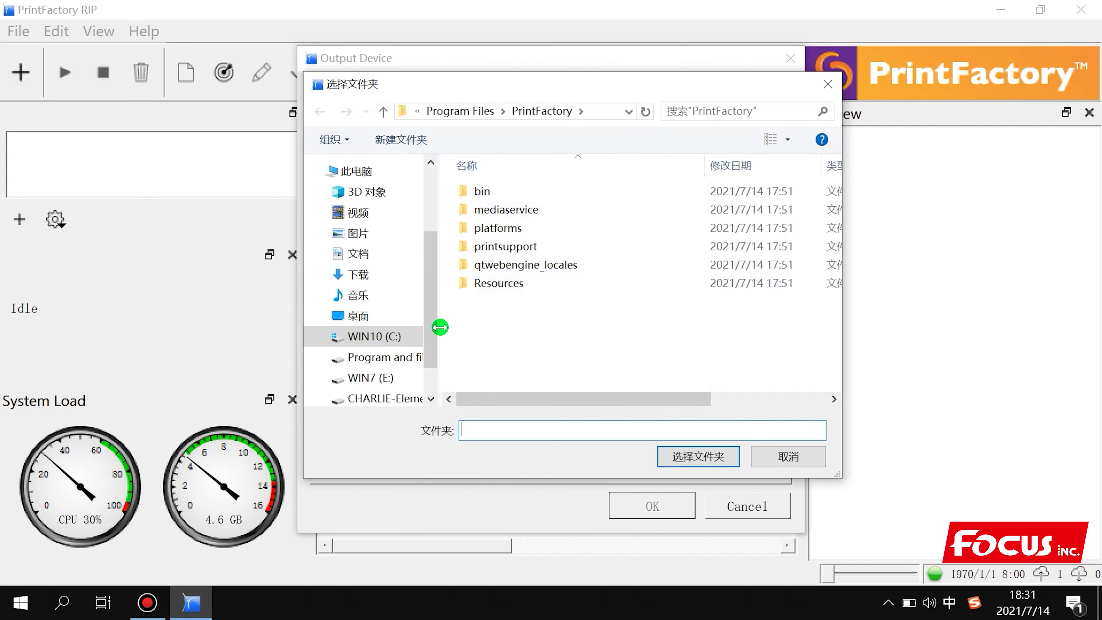
# Browse the C: drive and the Program and files (D:) drive for an output folder location.
pyautogui.moveTo(694, 83); pyautogui.dragTo(609, 102)
pyautogui.click(377, 129)
pyautogui.click(370, 130)
pyautogui.click(279, 376)
pyautogui.click(293, 355)
pyautogui.scroll(-2, 397, 321)
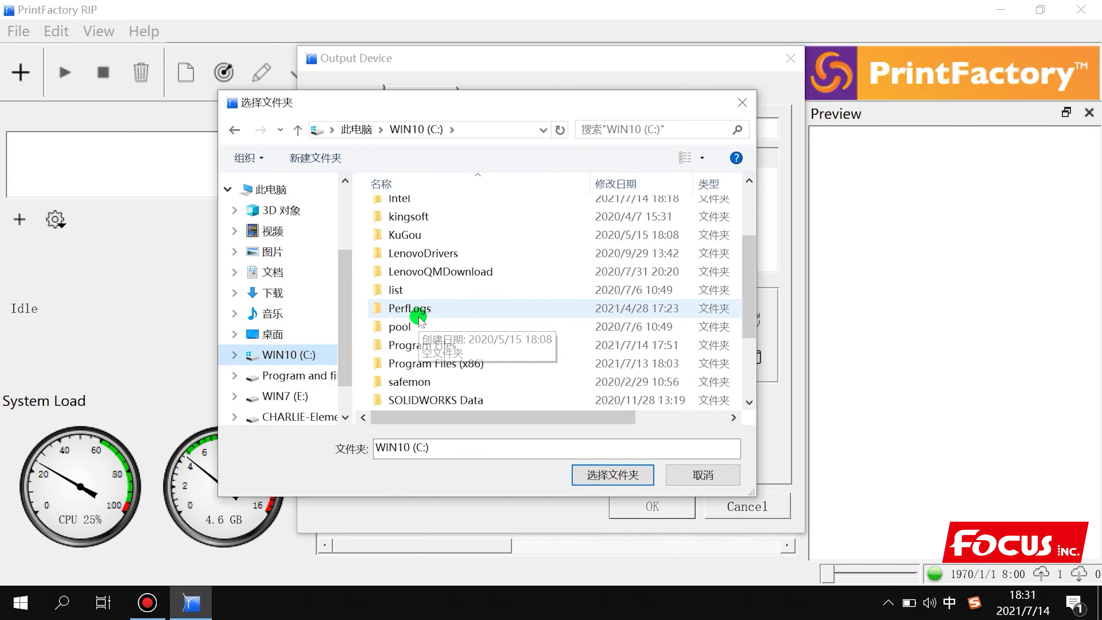
pyautogui.click(303, 375)
pyautogui.scroll(-7, 403, 309)
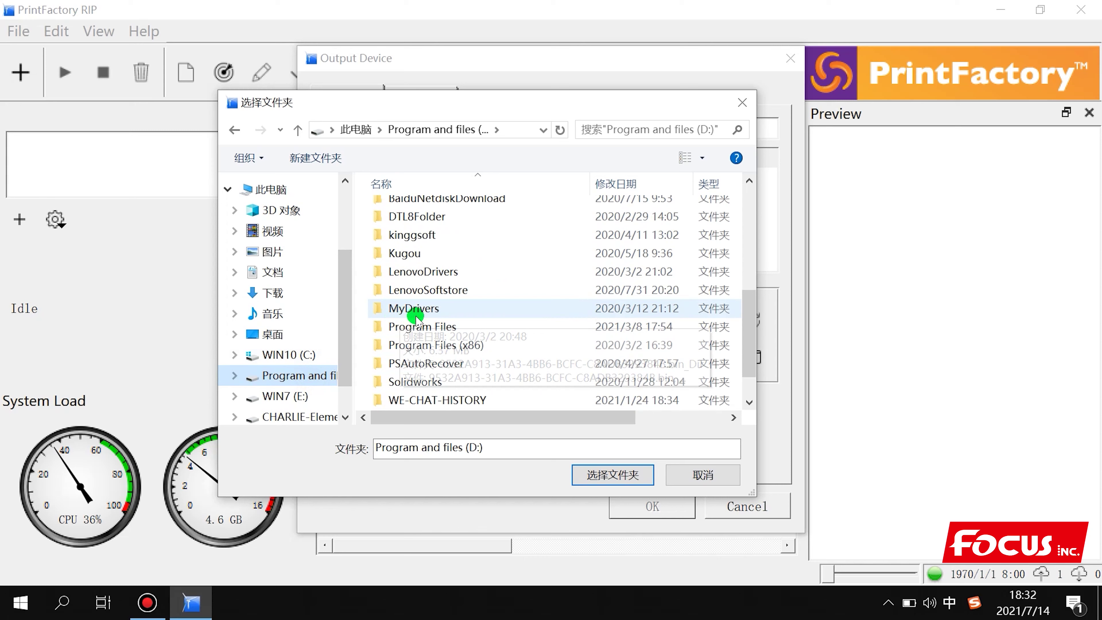
# Widen the folder selection's navigation pane and reselect the Program and files (D:) drive.
pyautogui.rightClick(557, 292)
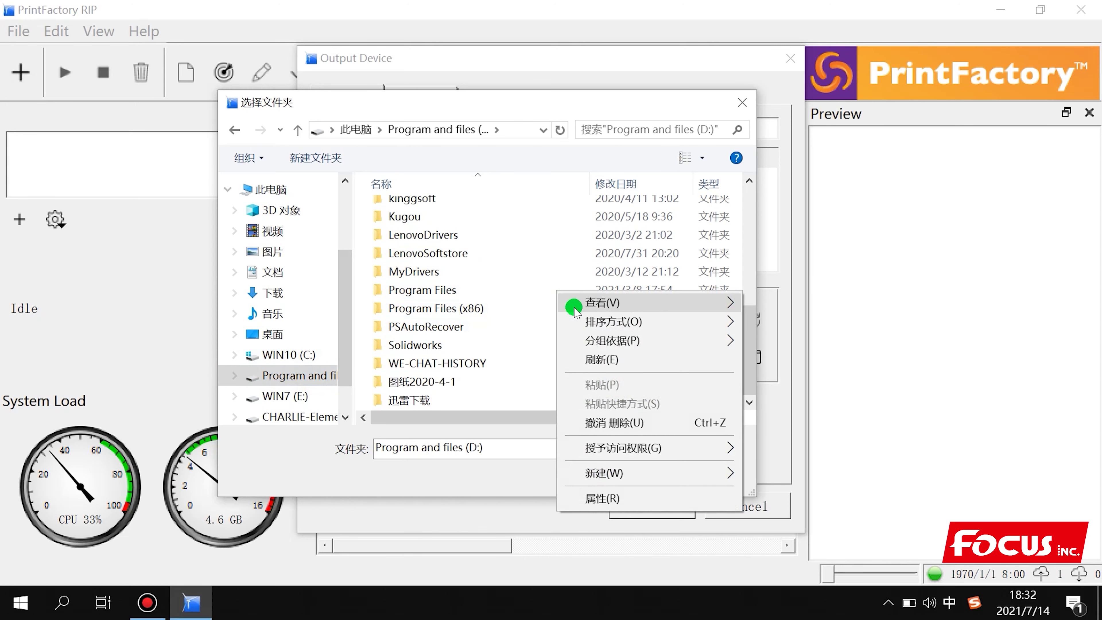
pyautogui.moveTo(603, 471)
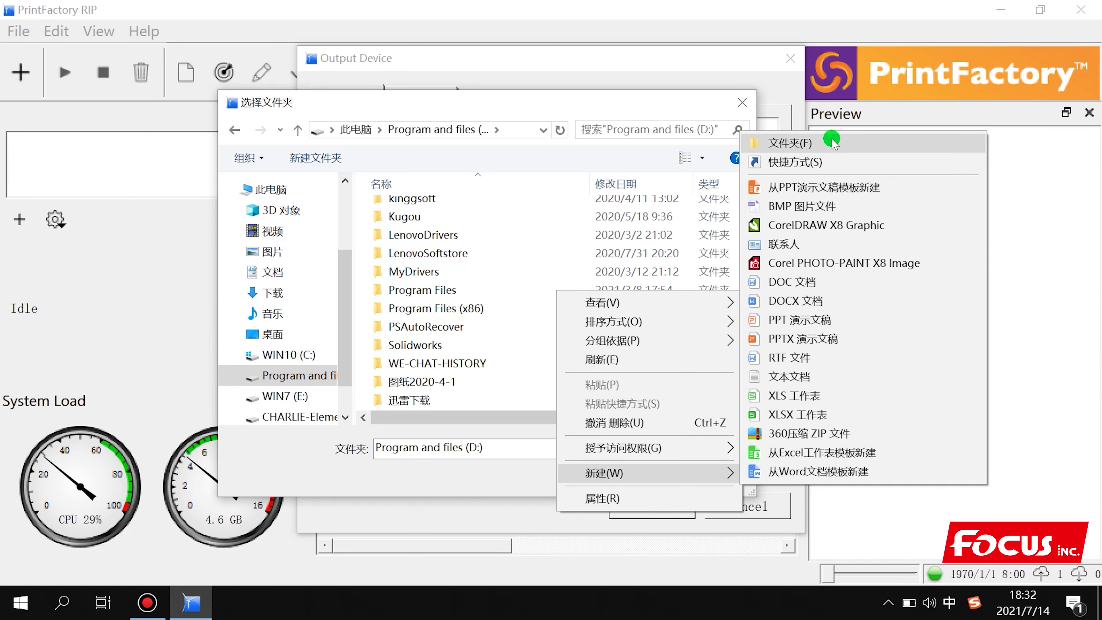
pyautogui.click(351, 364)
pyautogui.scroll(-2, 345, 381)
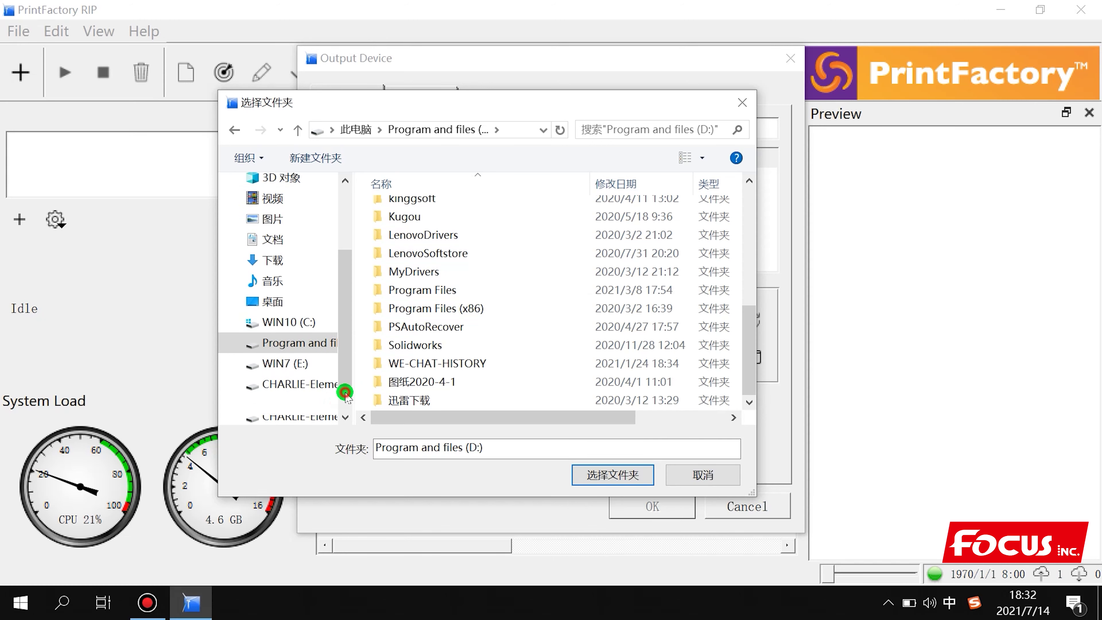
pyautogui.moveTo(354, 382); pyautogui.dragTo(449, 371)
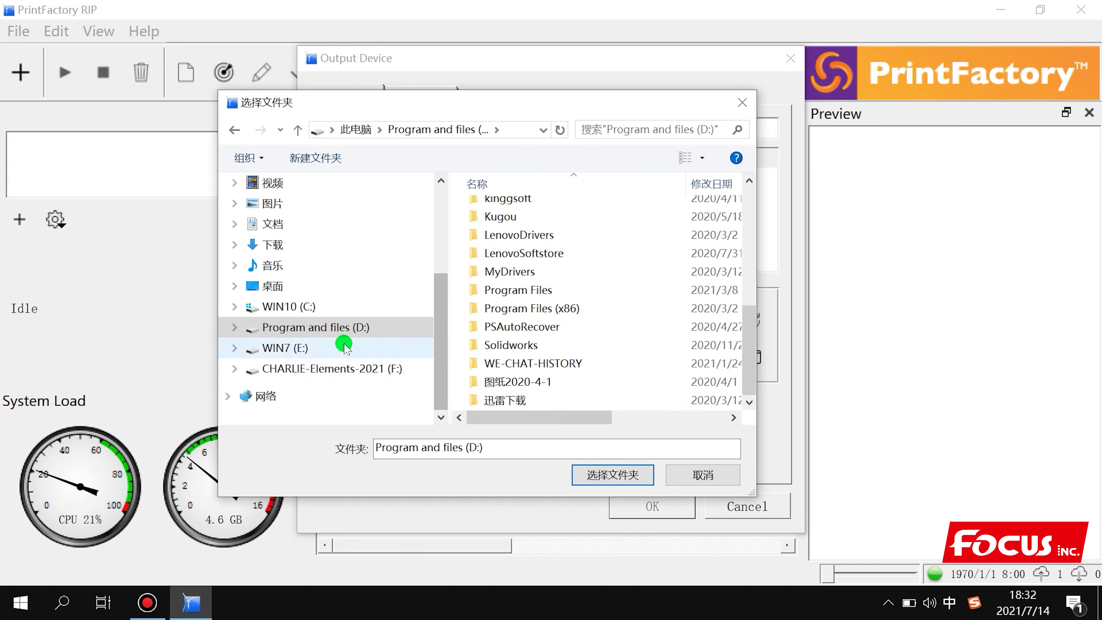
pyautogui.click(316, 307)
pyautogui.click(318, 331)
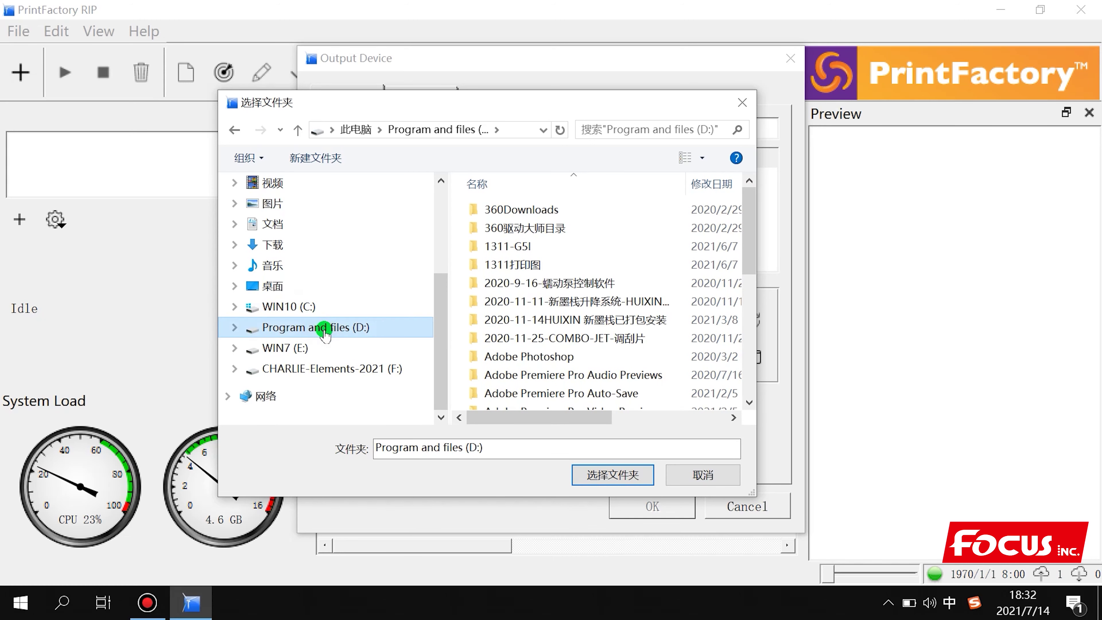
# Create a new folder named PF-RIP on the Program and files (D:) drive.
pyautogui.rightClick(620, 242)
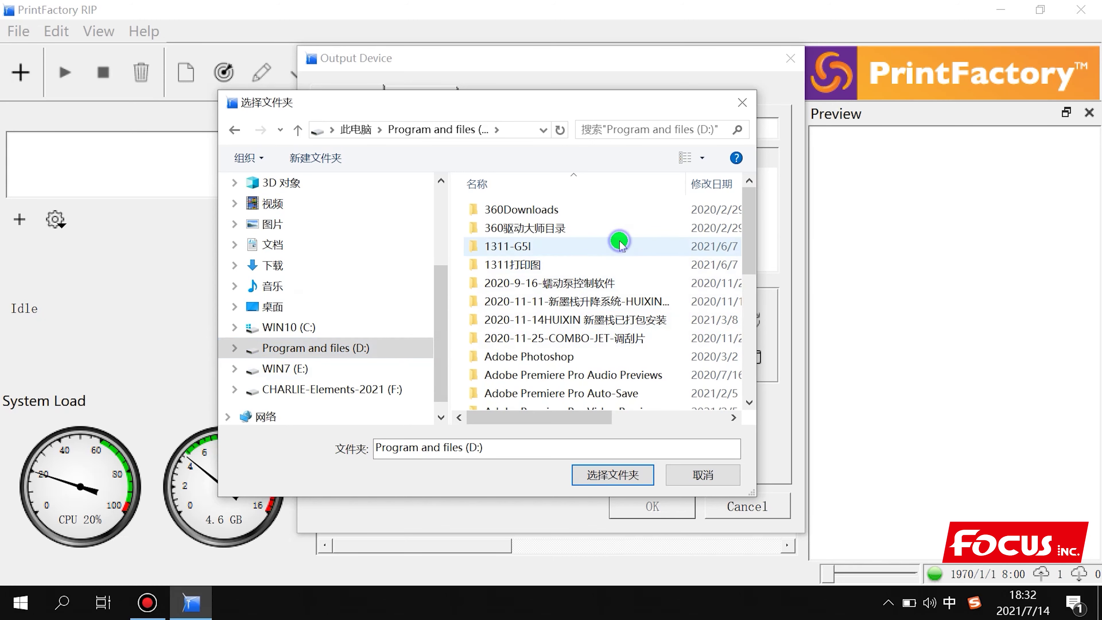
pyautogui.moveTo(676, 421)
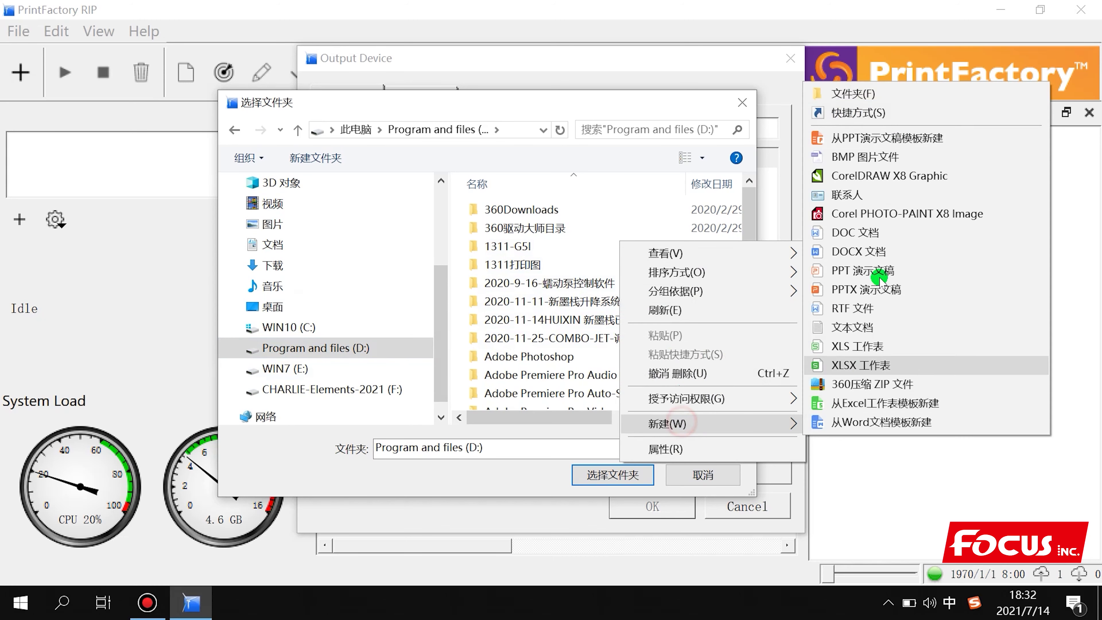
pyautogui.click(877, 94)
pyautogui.press('shift')
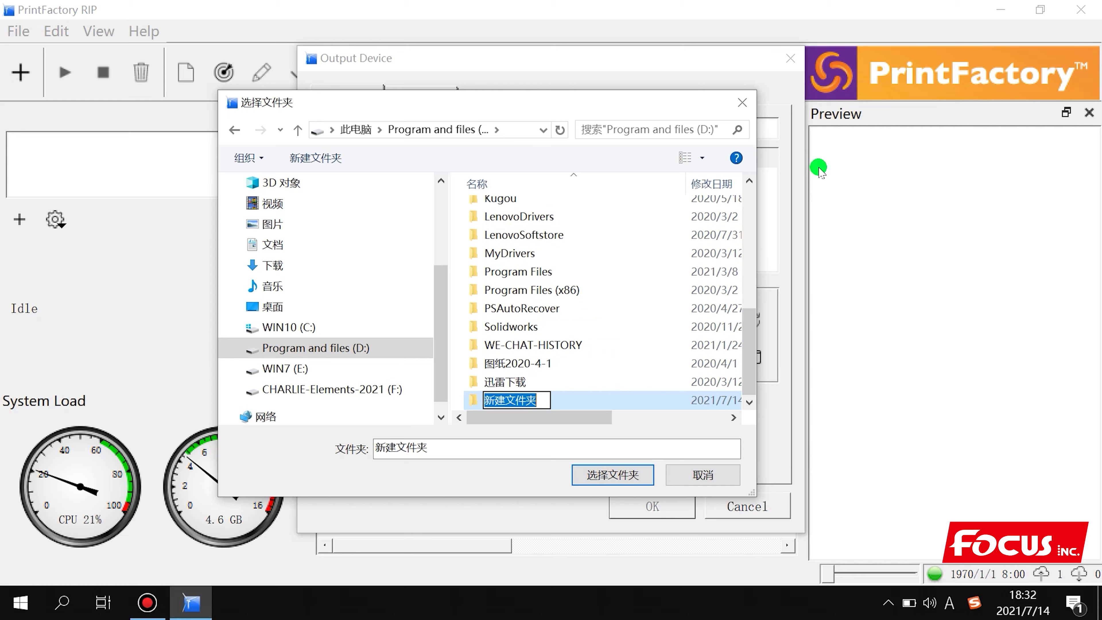
pyautogui.write('PF-RIP')
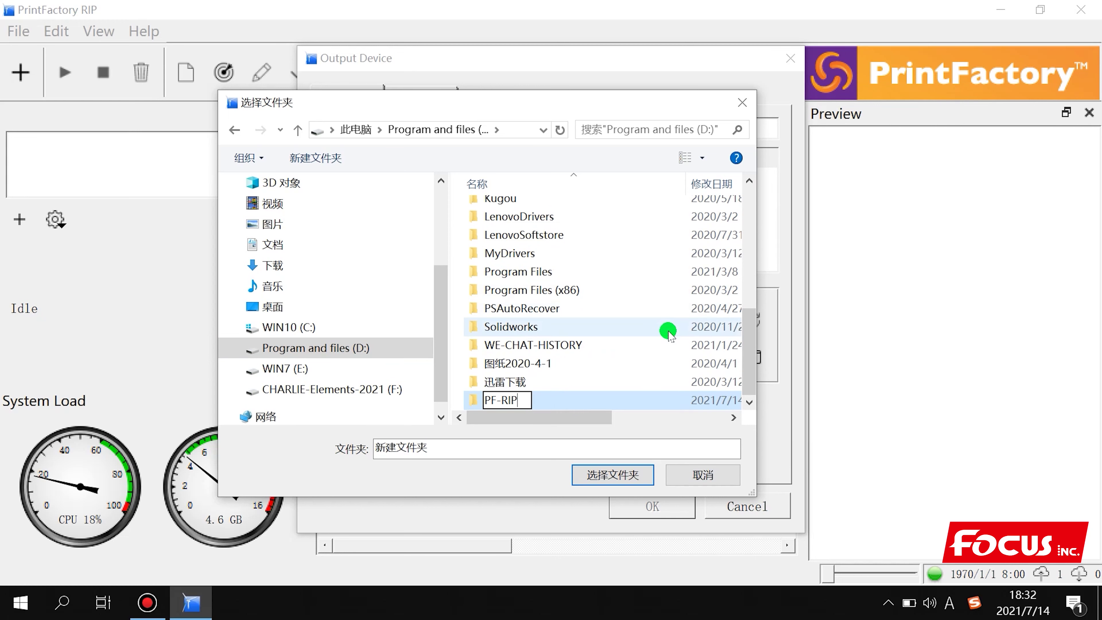
pyautogui.click(648, 369)
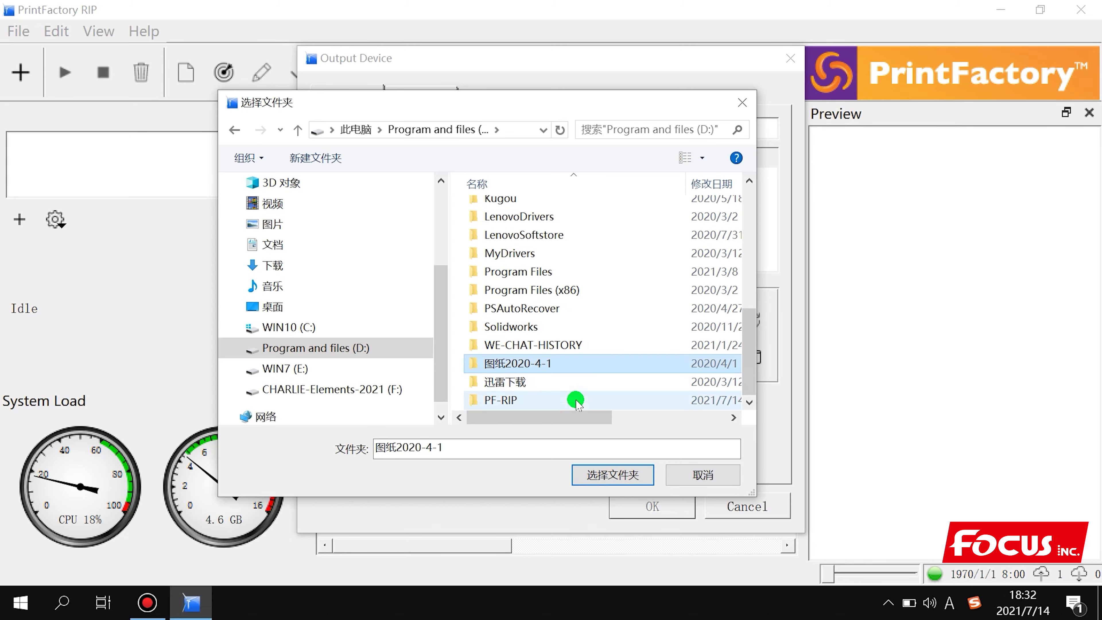
# Choose D:/PF-RIP as the device's output folder and confirm the output device setup.
pyautogui.click(556, 401)
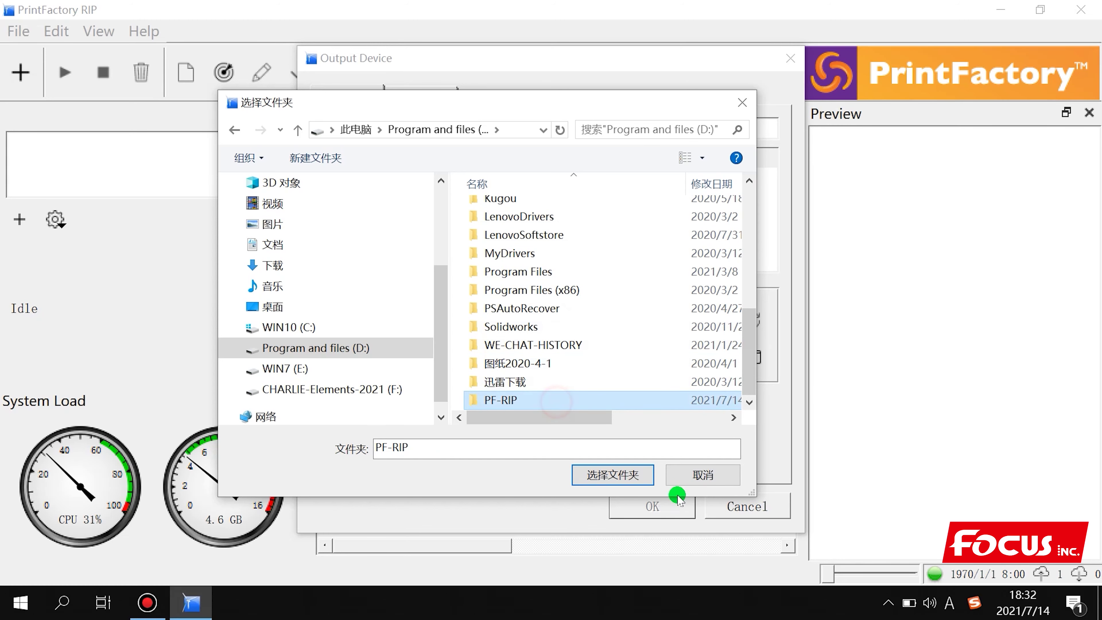
pyautogui.click(613, 474)
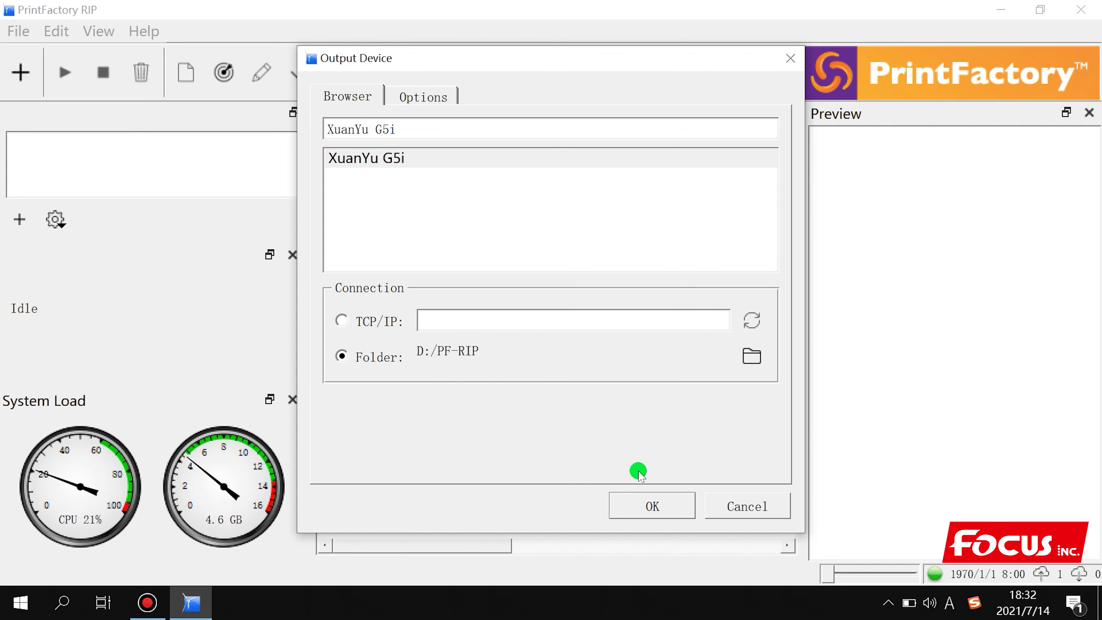
pyautogui.click(652, 504)
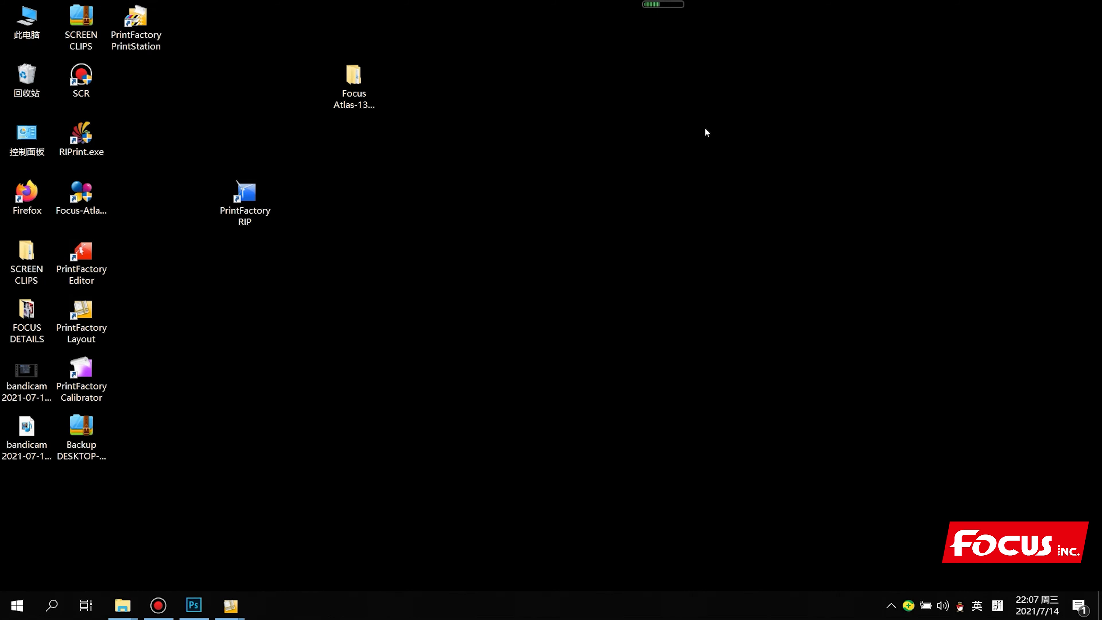
# Start PrintFactory RIP from the desktop.
pyautogui.click(361, 284)
pyautogui.click(262, 197)
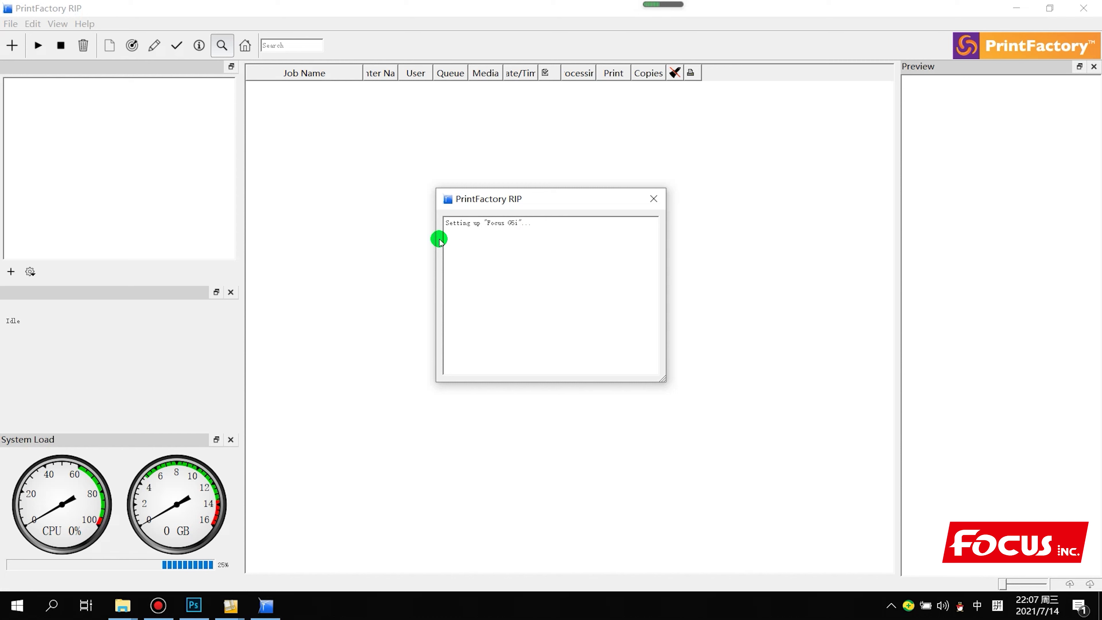
# Start restoring preferences for the Focus G5i setup and browse for a backup file.
pyautogui.click(120, 149)
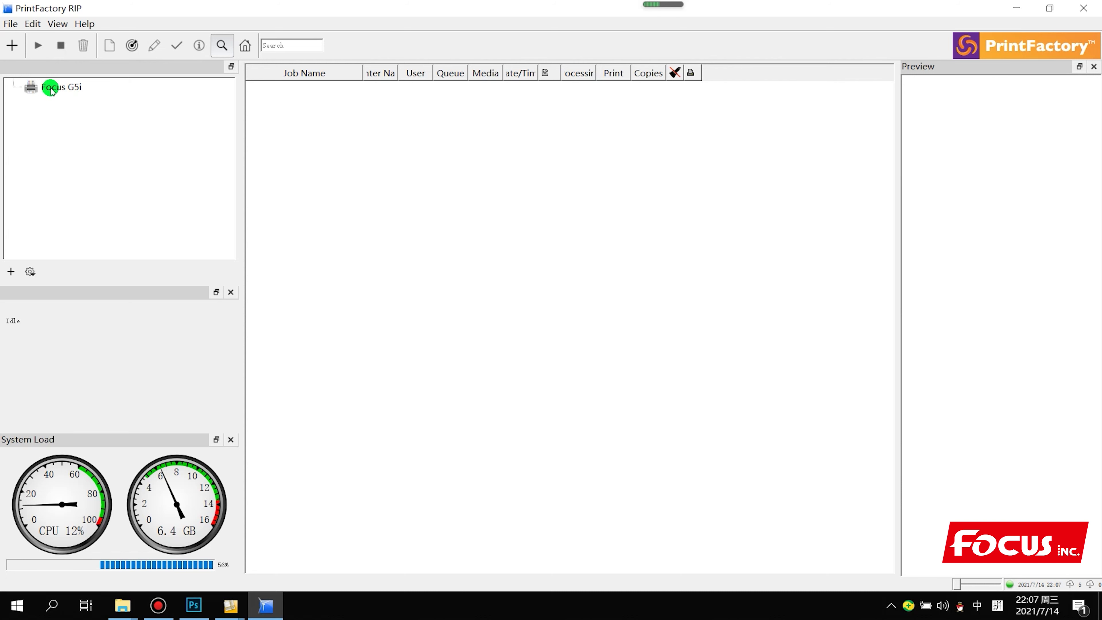
pyautogui.click(51, 88)
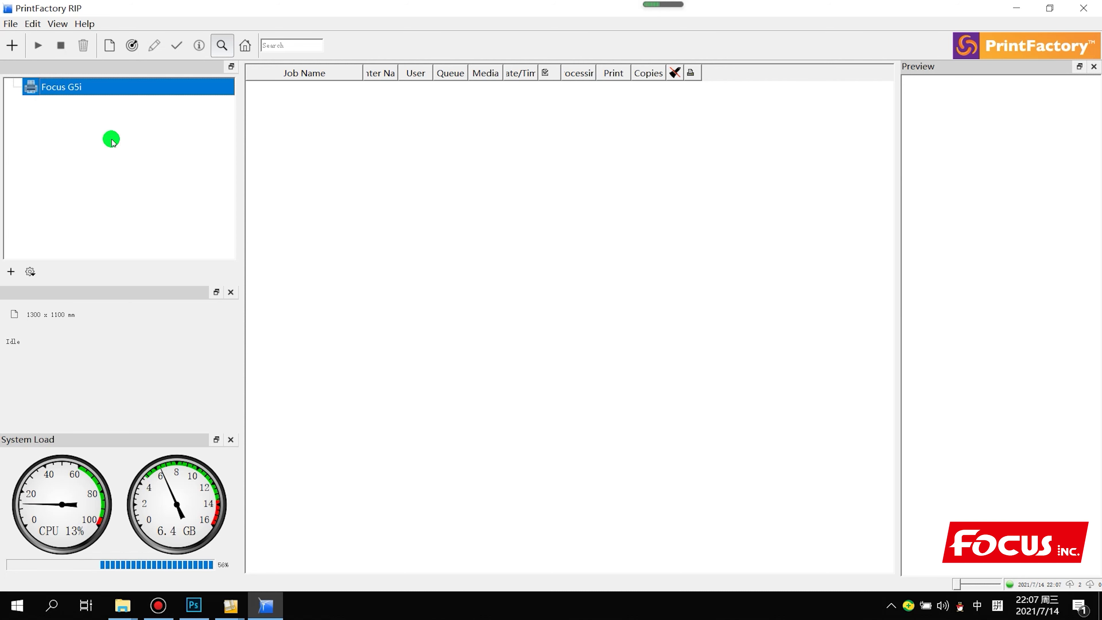
pyautogui.click(33, 24)
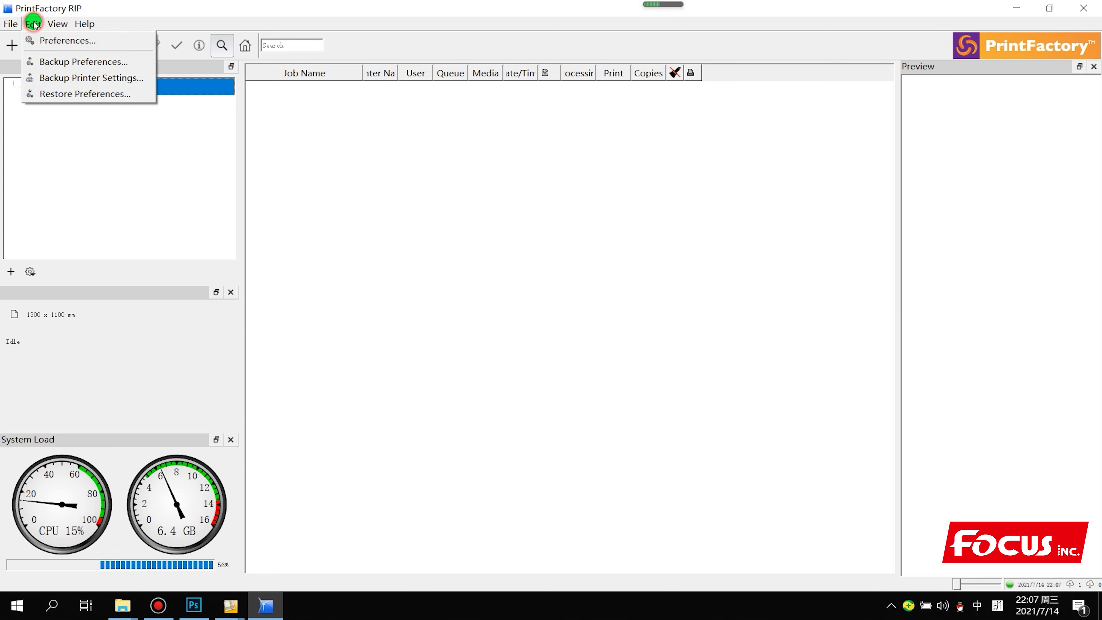
pyautogui.click(61, 96)
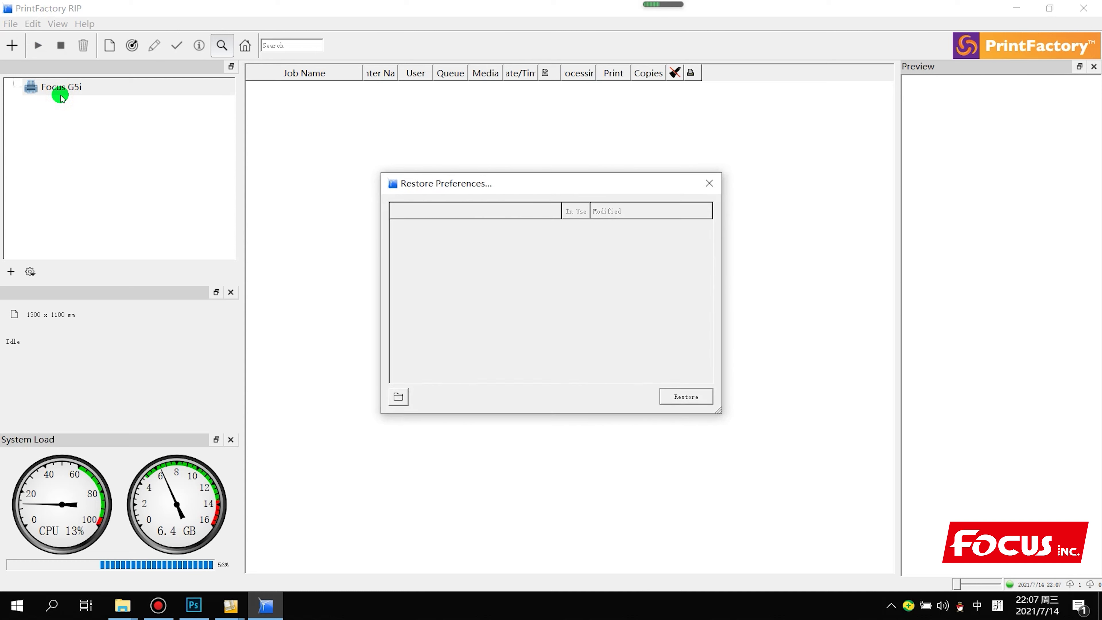
pyautogui.click(397, 396)
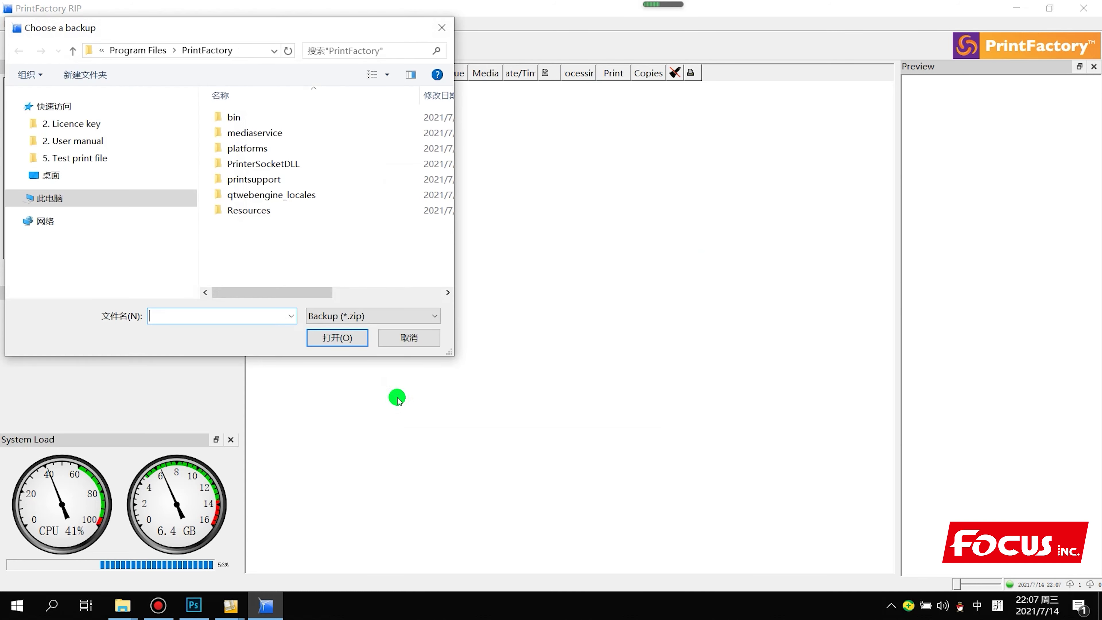
# Go to the desktop's Focus Atlas-1311 Support folder and open 4. Rip software, Print-Factory RIP, 3. Restore Preferences.
pyautogui.click(66, 227)
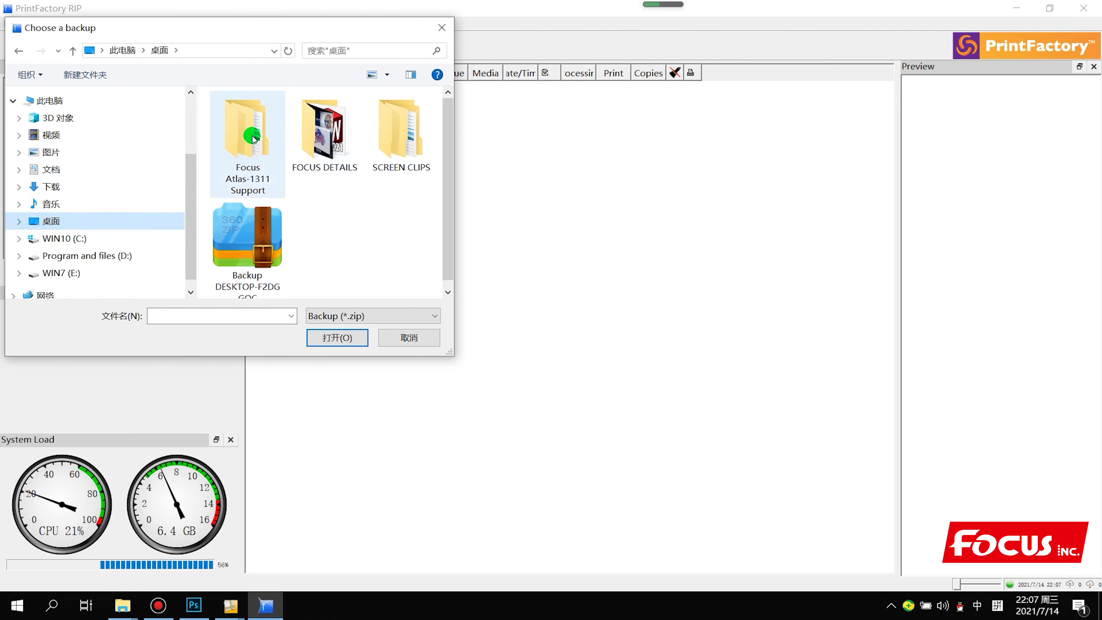
pyautogui.doubleClick(253, 139)
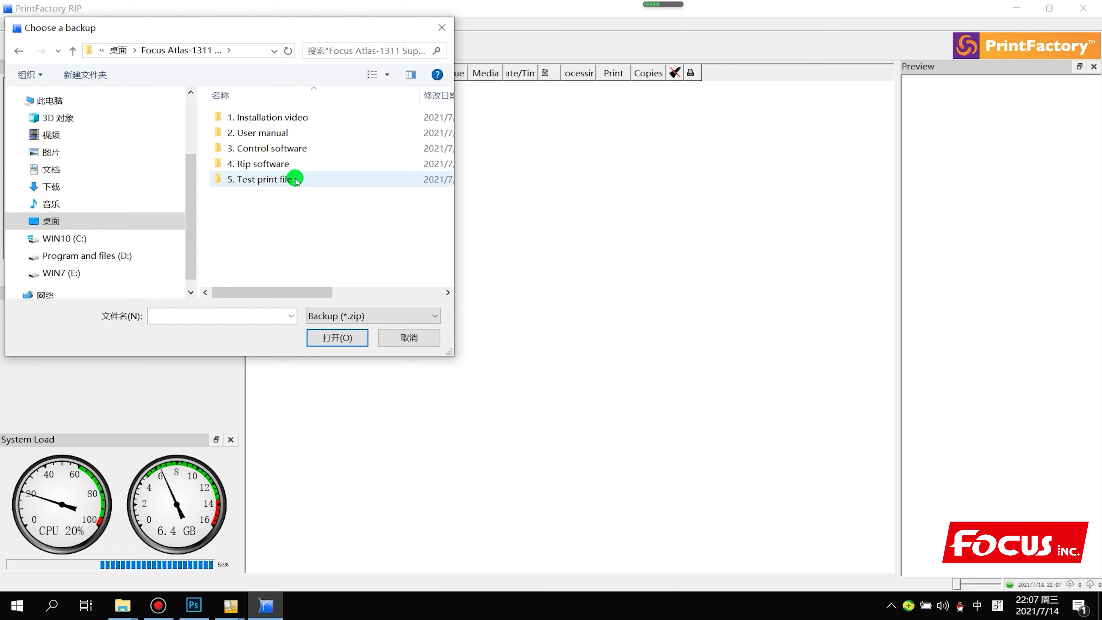
pyautogui.doubleClick(288, 166)
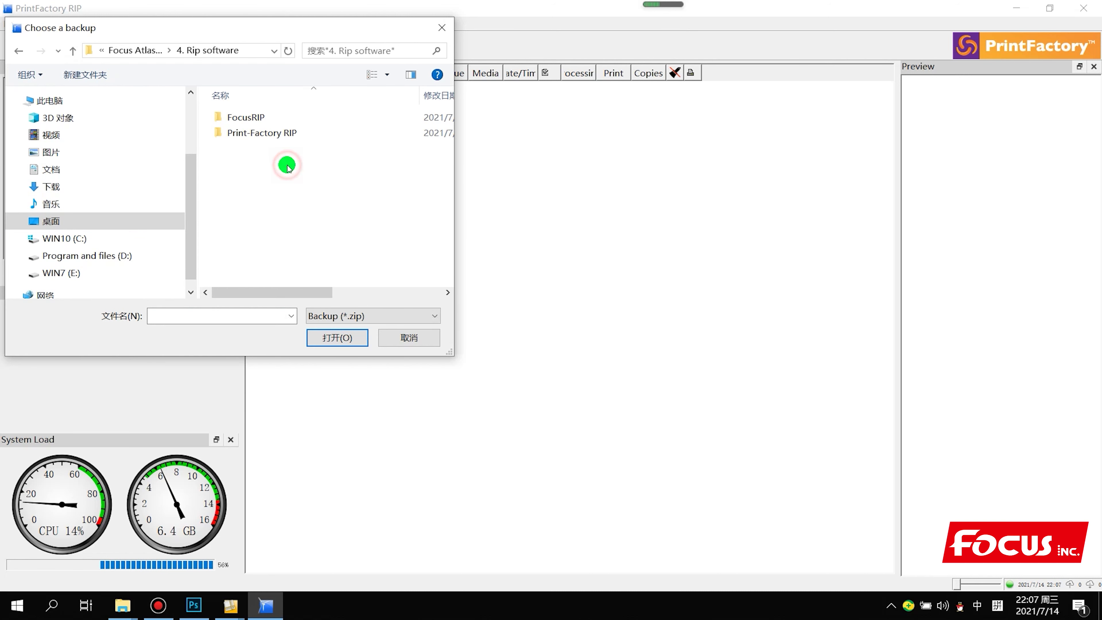
pyautogui.doubleClick(282, 135)
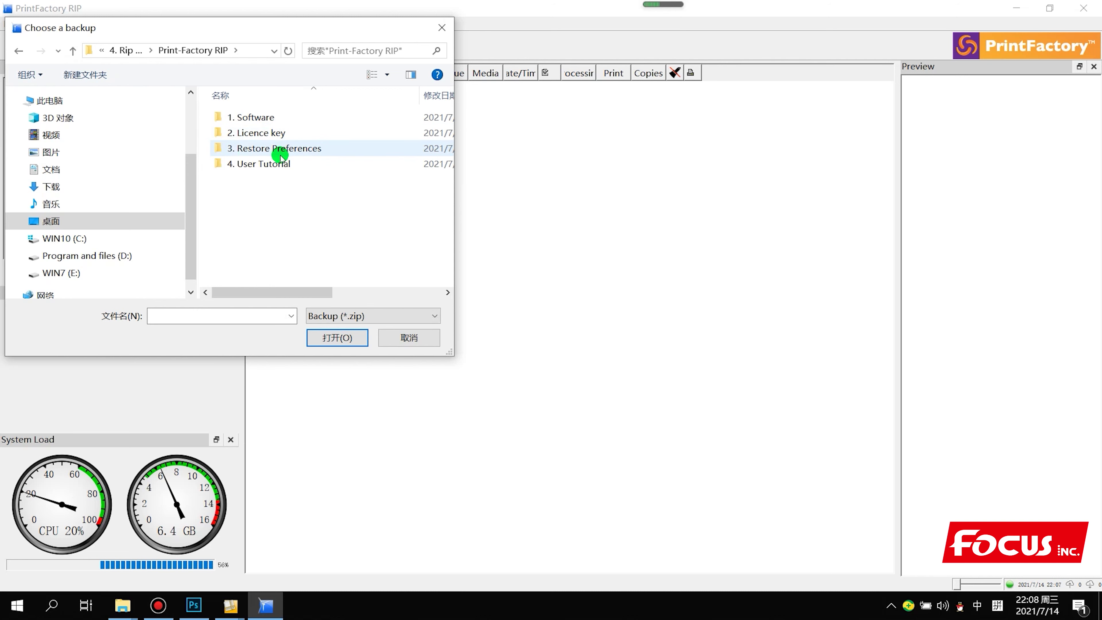
pyautogui.doubleClick(252, 150)
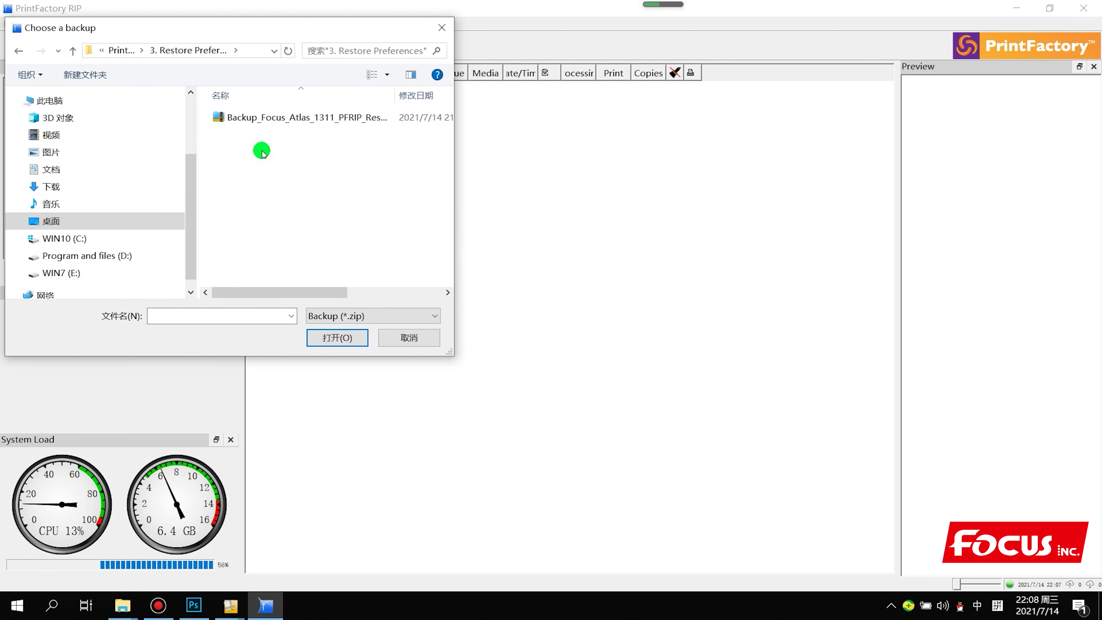
# Restore the Backup_Focus_Atlas_1311_PFRIP_Restore_Preferences backup, overwriting PMMs, labels and other resources.
pyautogui.moveTo(453, 128); pyautogui.dragTo(623, 139)
pyautogui.moveTo(400, 94); pyautogui.dragTo(495, 121)
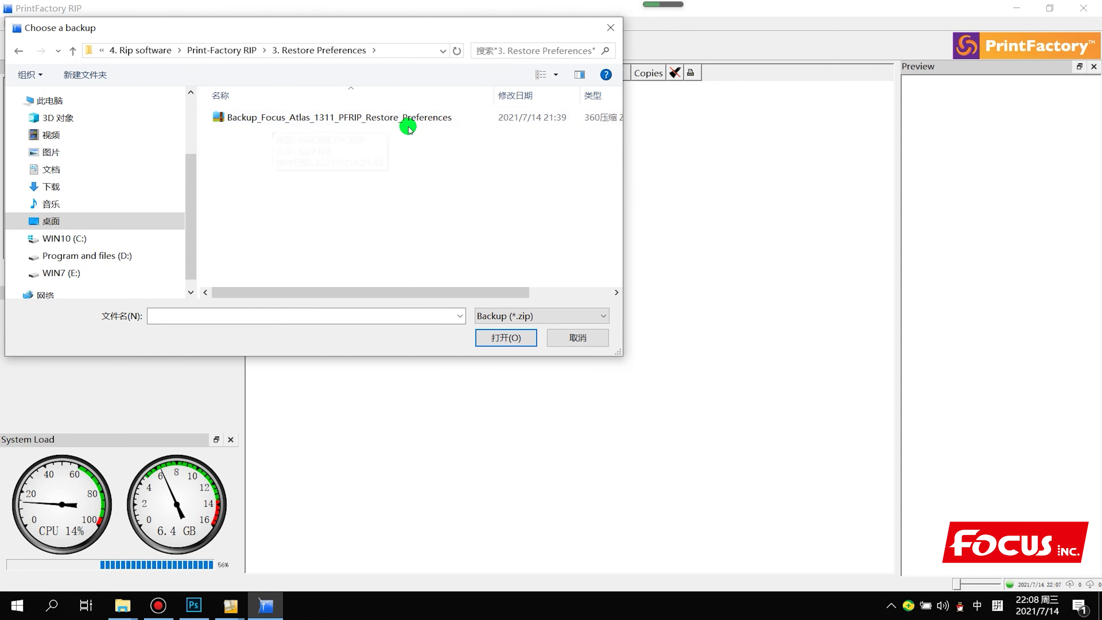
pyautogui.click(414, 119)
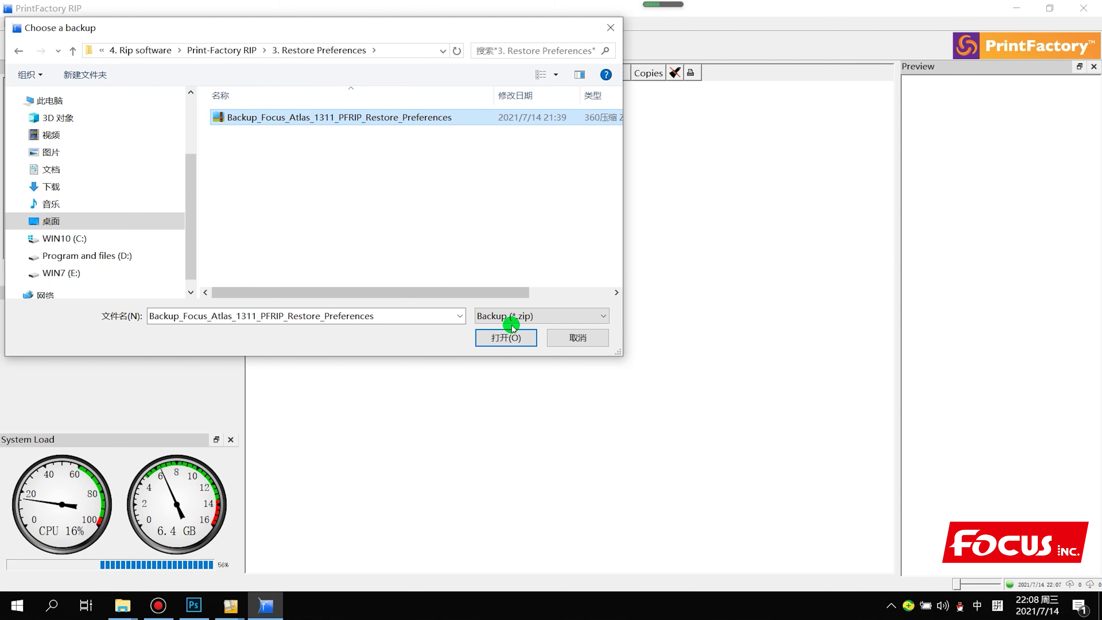
pyautogui.click(506, 338)
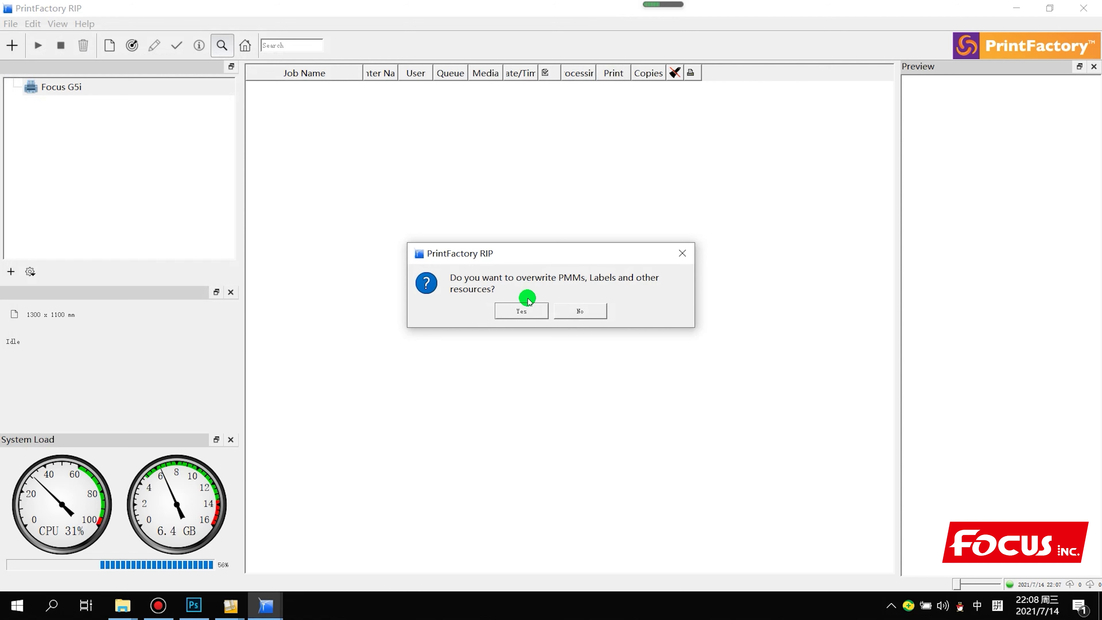
pyautogui.click(523, 309)
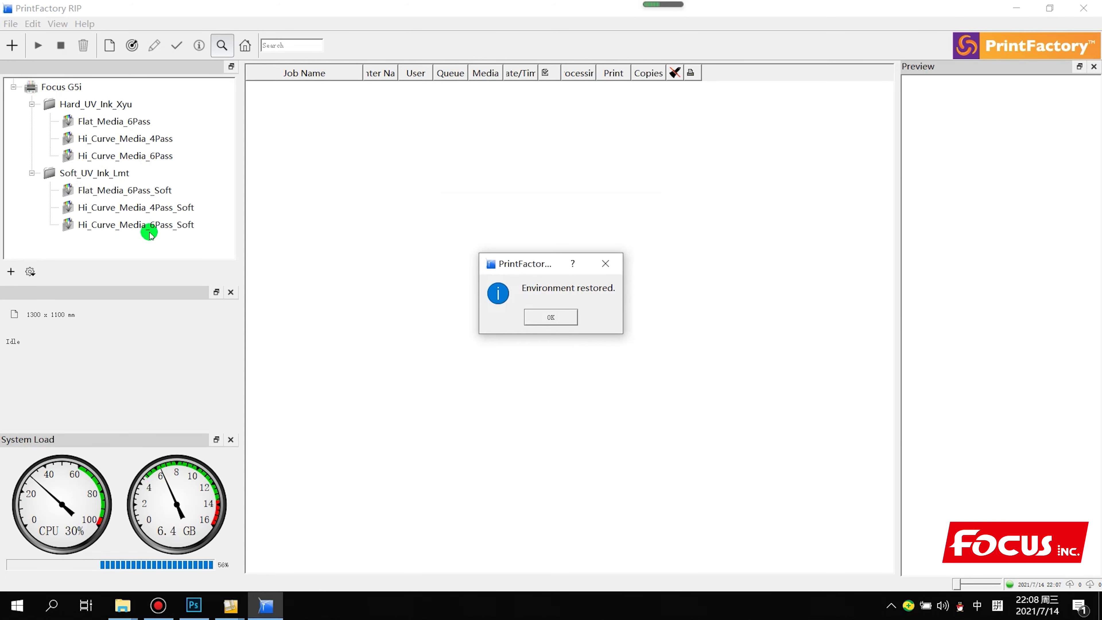
pyautogui.click(544, 316)
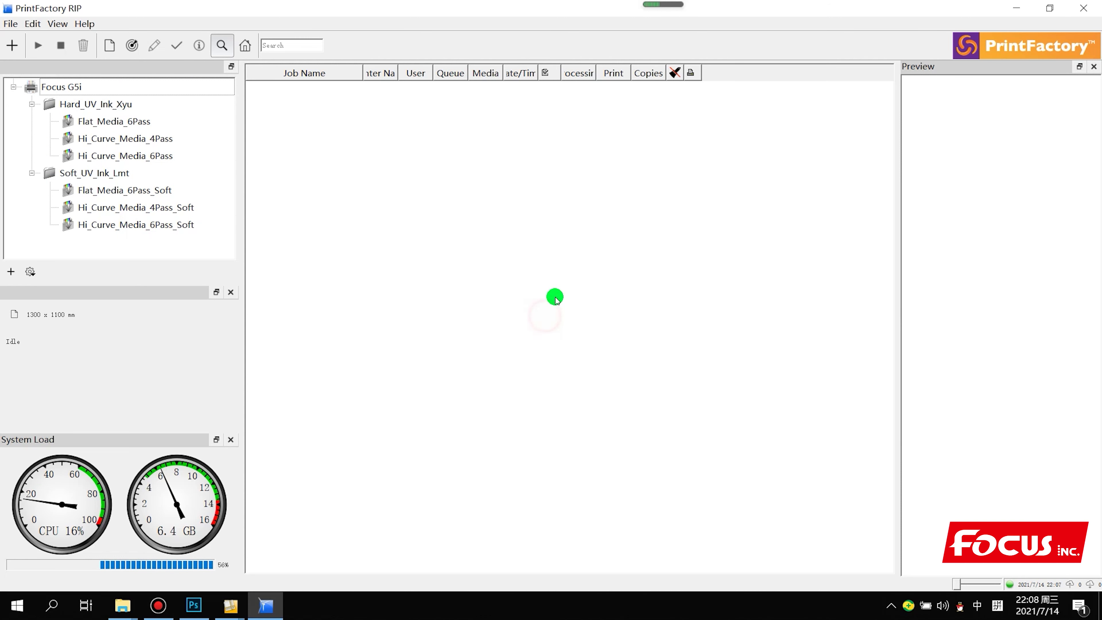
# Examine the Hard_UV_Ink_Xyu and Soft_UV_Ink_Lmt groups, comparing their Flat_Media and Hi_Curve_Media queues by media type and pass count.
pyautogui.click(111, 104)
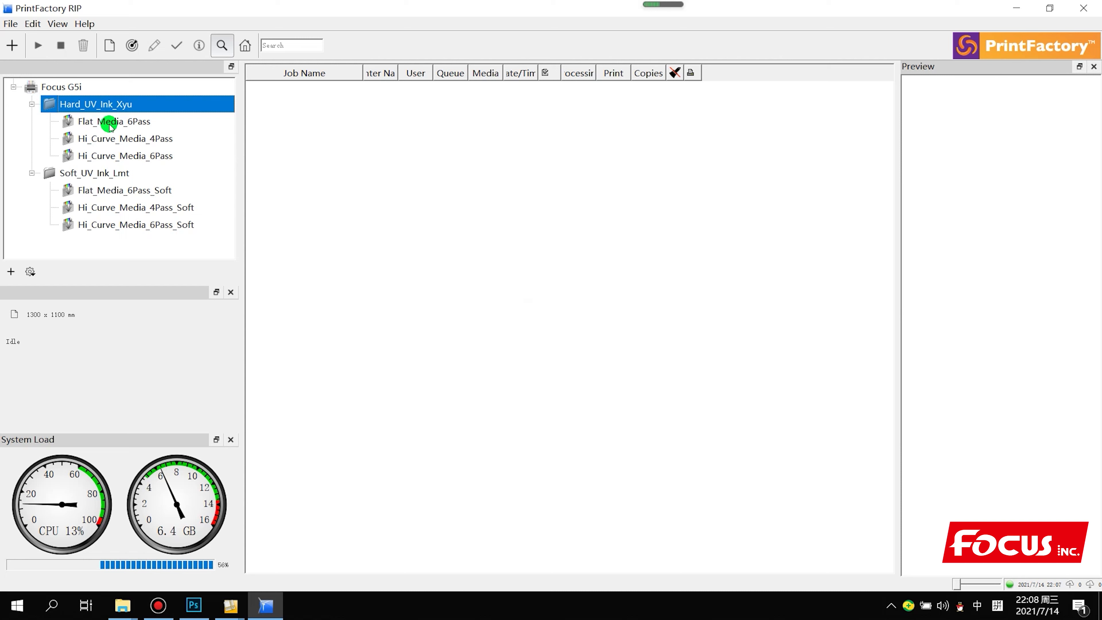
pyautogui.click(94, 176)
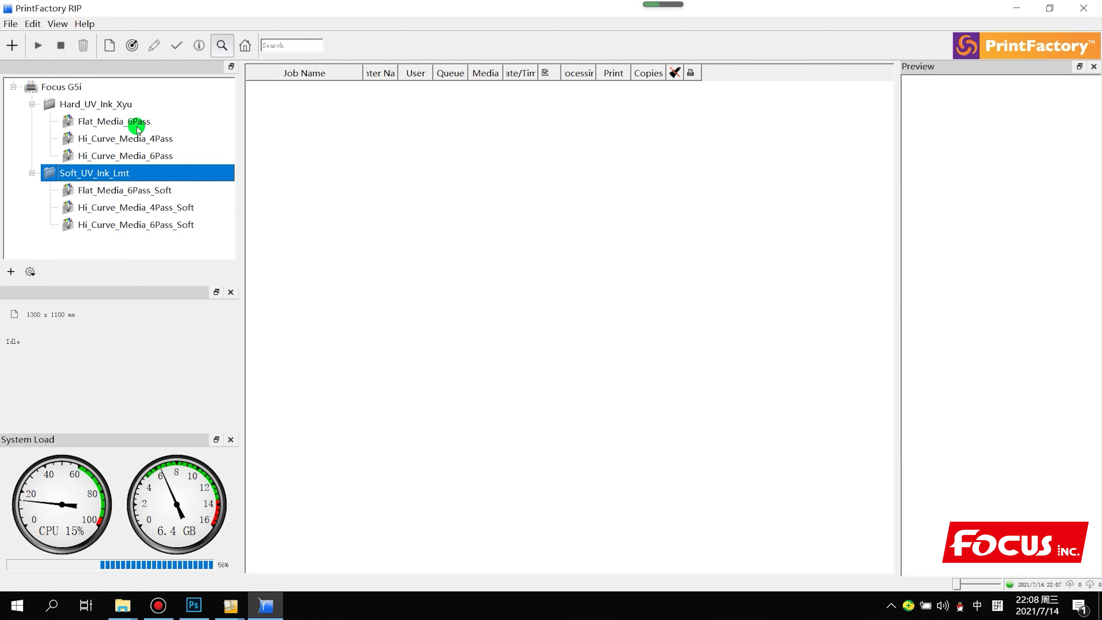
pyautogui.click(114, 138)
pyautogui.click(114, 126)
pyautogui.click(114, 134)
pyautogui.click(114, 123)
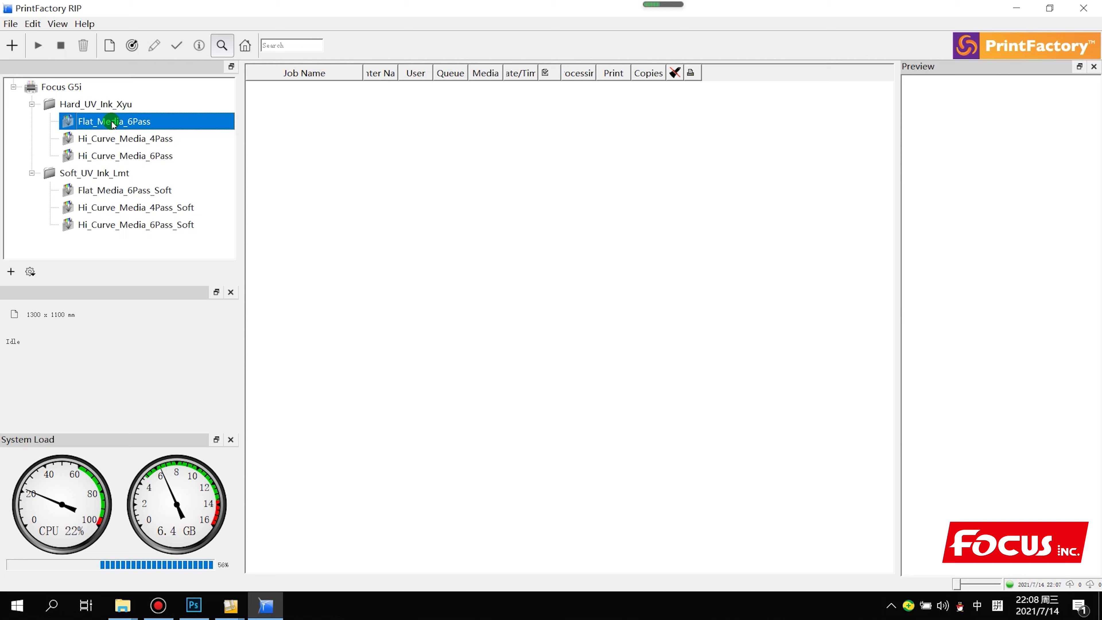
pyautogui.click(113, 140)
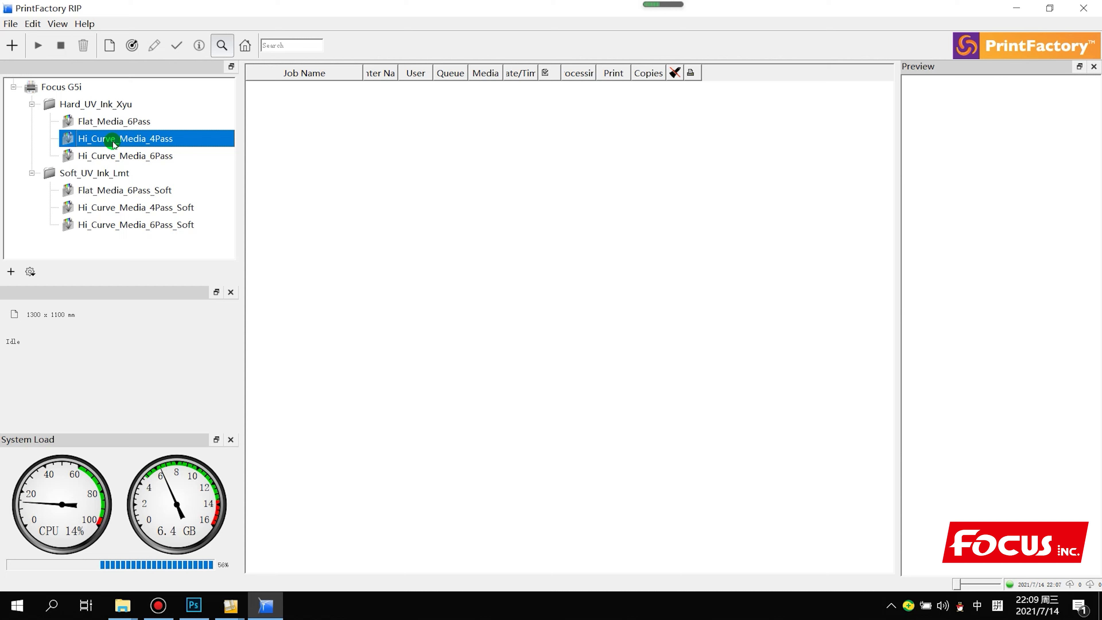
pyautogui.click(130, 121)
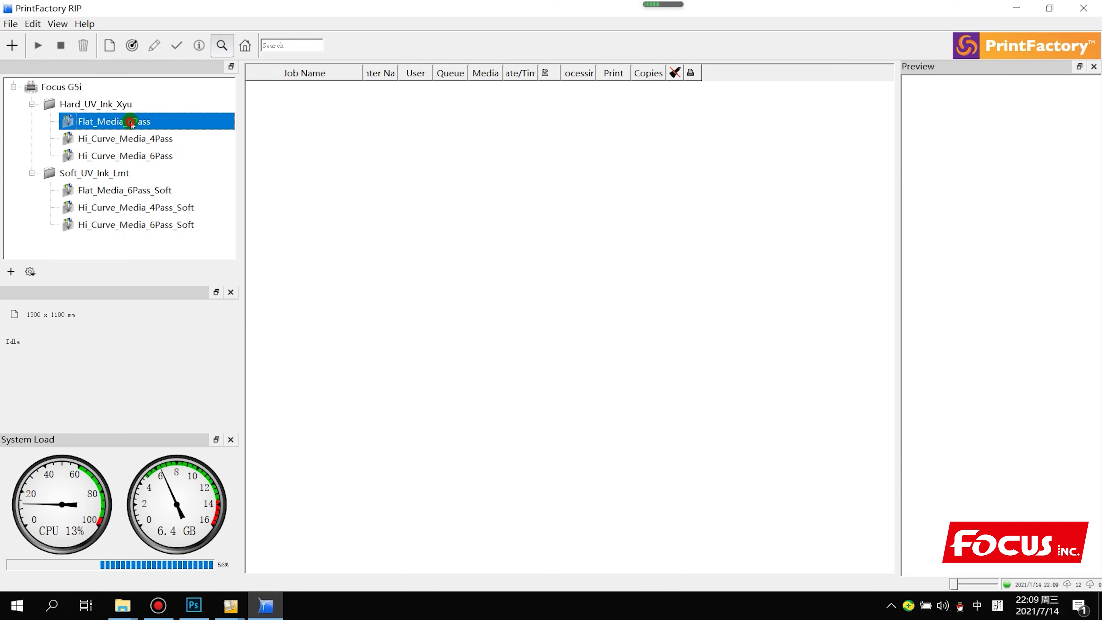
pyautogui.click(138, 138)
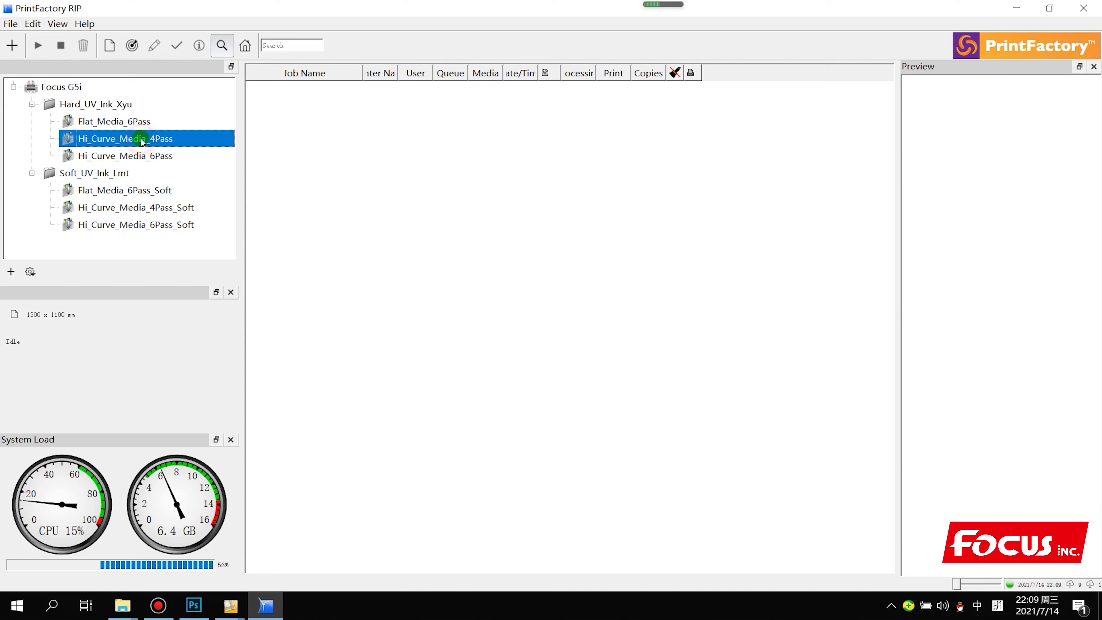
pyautogui.click(143, 122)
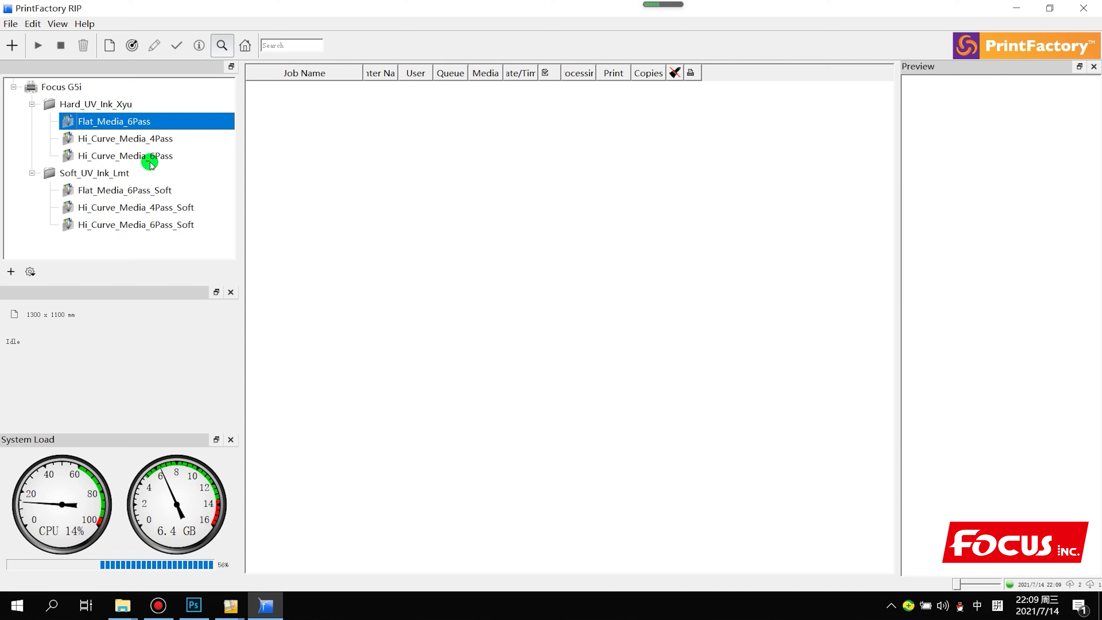
pyautogui.click(153, 140)
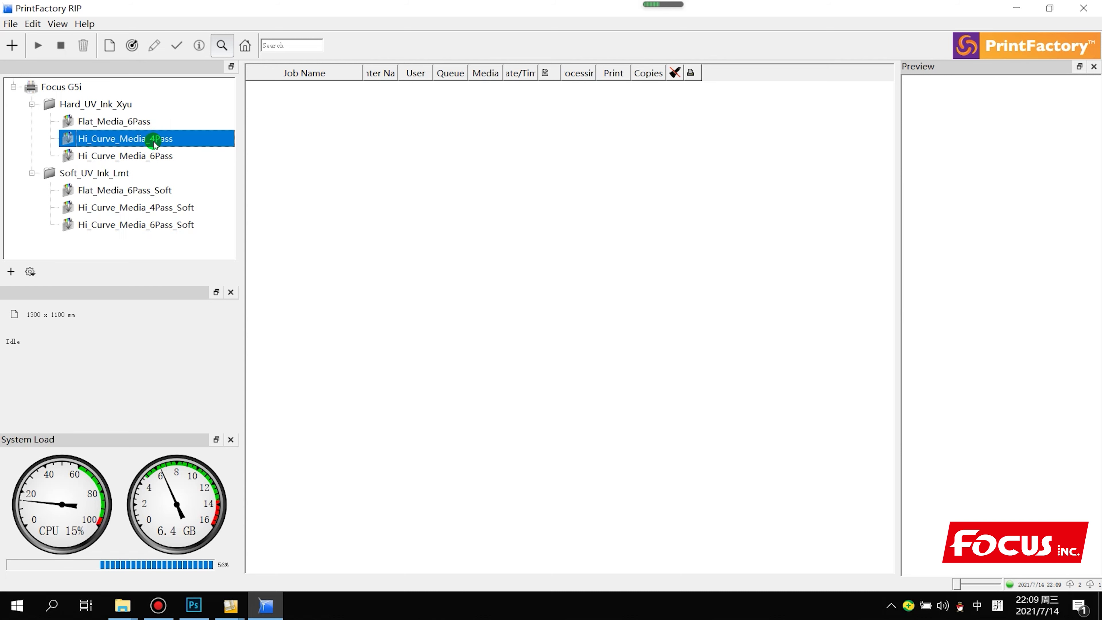
pyautogui.click(147, 121)
pyautogui.click(149, 137)
pyautogui.click(148, 127)
pyautogui.click(150, 139)
pyautogui.click(151, 157)
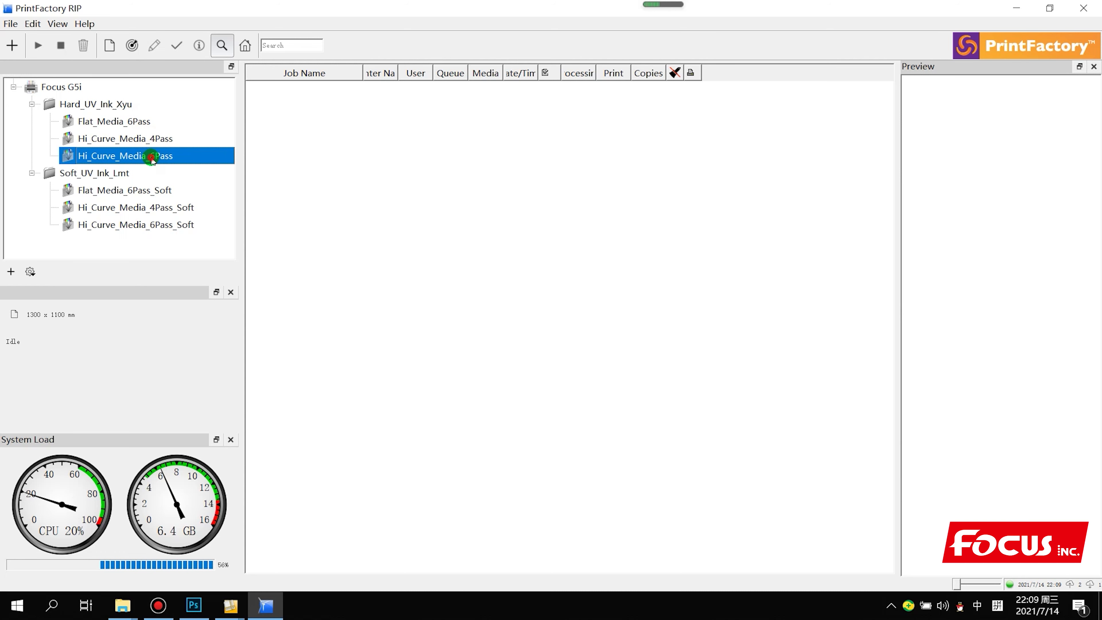
pyautogui.click(143, 191)
pyautogui.click(144, 207)
pyautogui.click(148, 225)
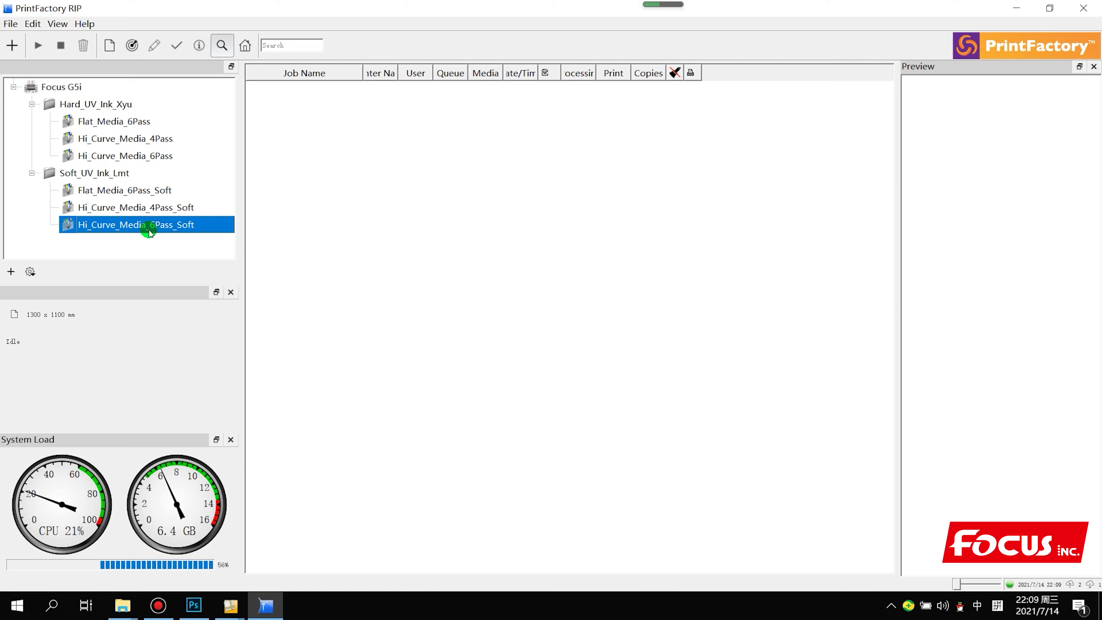
pyautogui.click(160, 141)
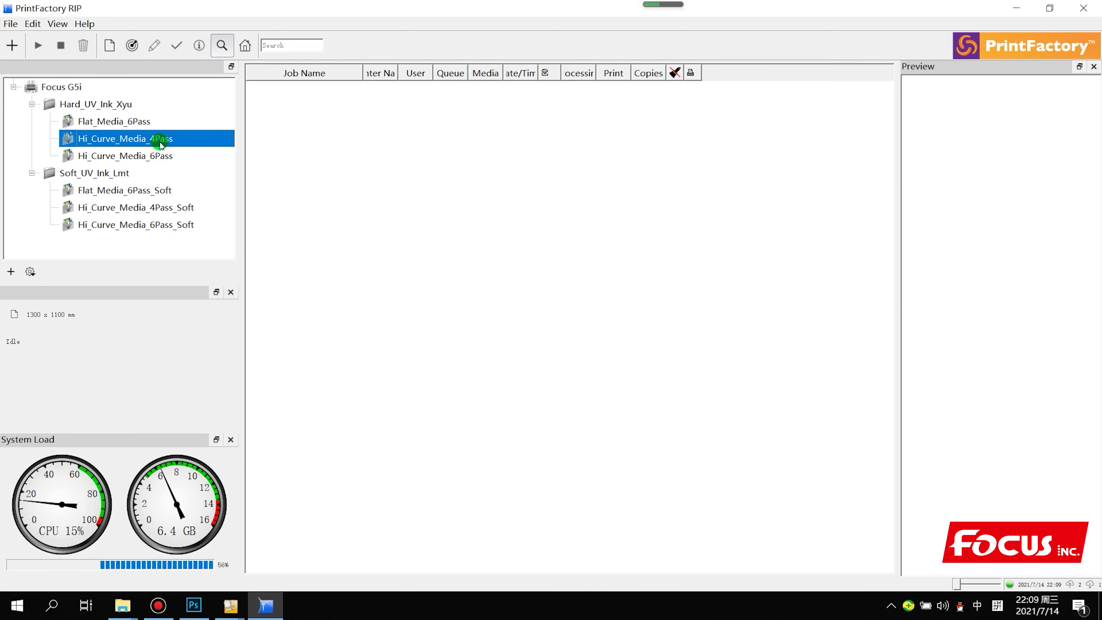
# Open the queue setup of Flat_Media_6Pass under Hard_UV_Ink_Xyu and review its printing method, input and output folders, and media settings.
pyautogui.click(146, 125)
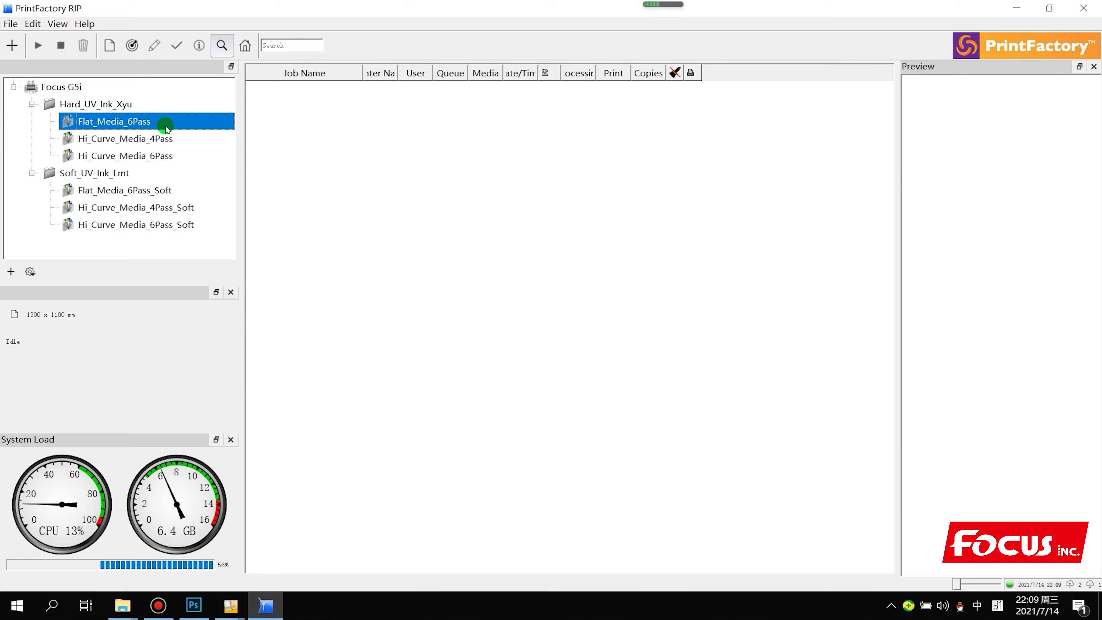
pyautogui.rightClick(174, 123)
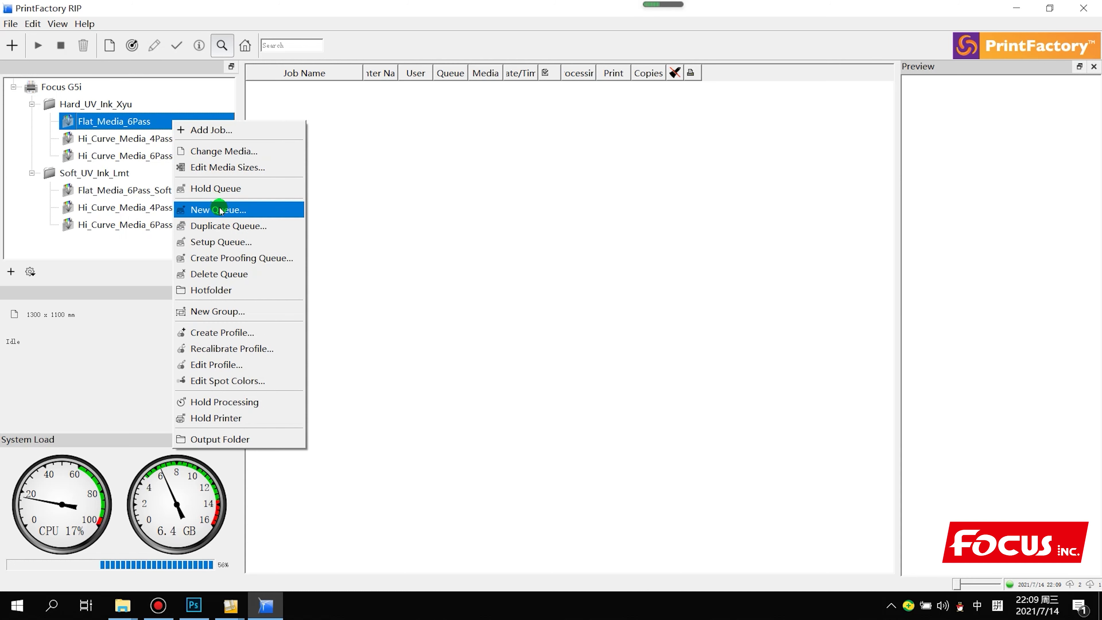
pyautogui.click(220, 243)
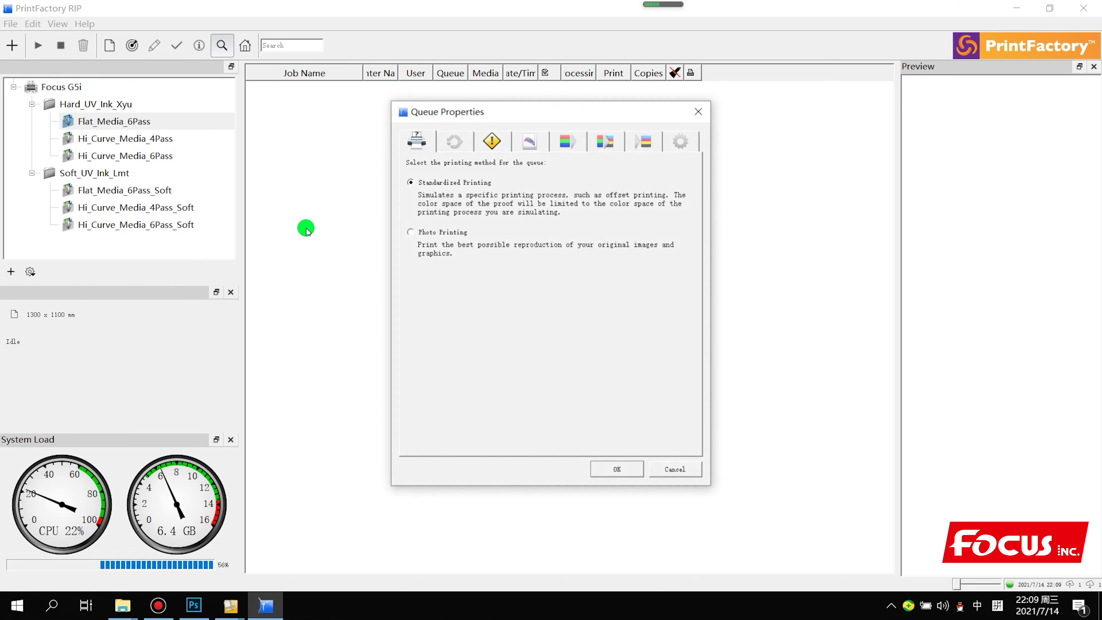
pyautogui.click(451, 143)
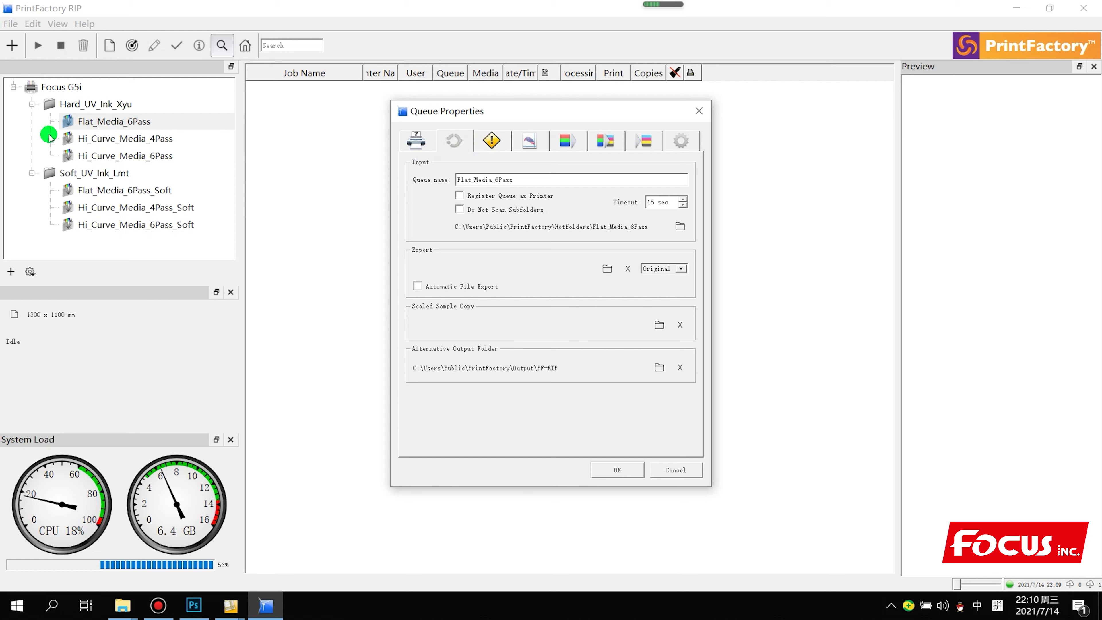
pyautogui.click(493, 147)
pyautogui.click(526, 141)
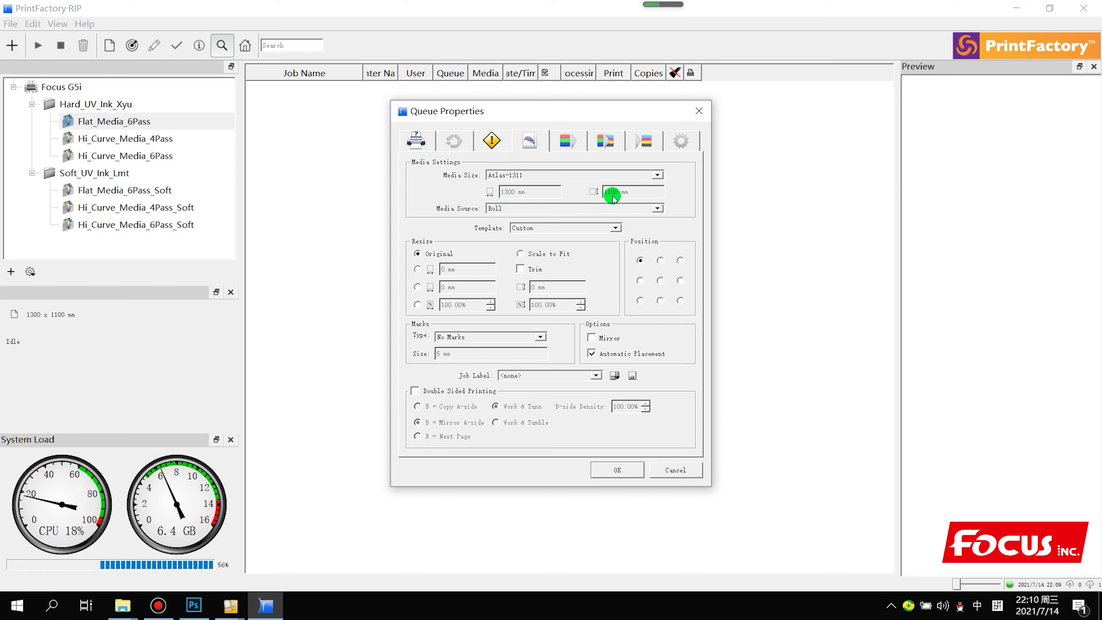
# Review the queue's input color profiles, reference profile, output media and mode, and its ink set, resolution and dot type.
pyautogui.click(566, 139)
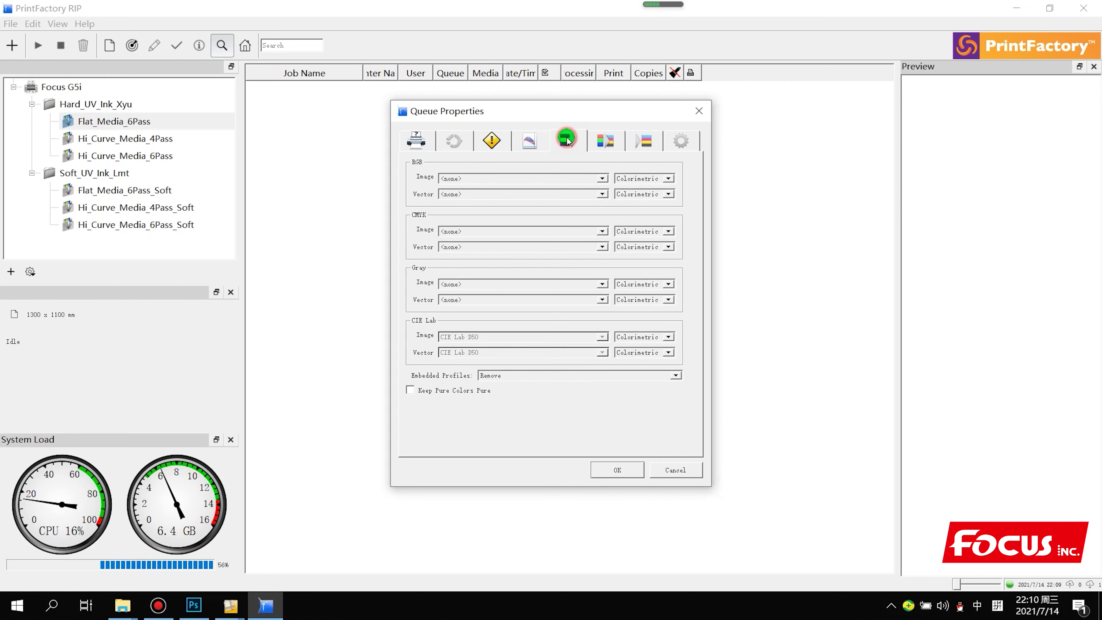
pyautogui.click(602, 147)
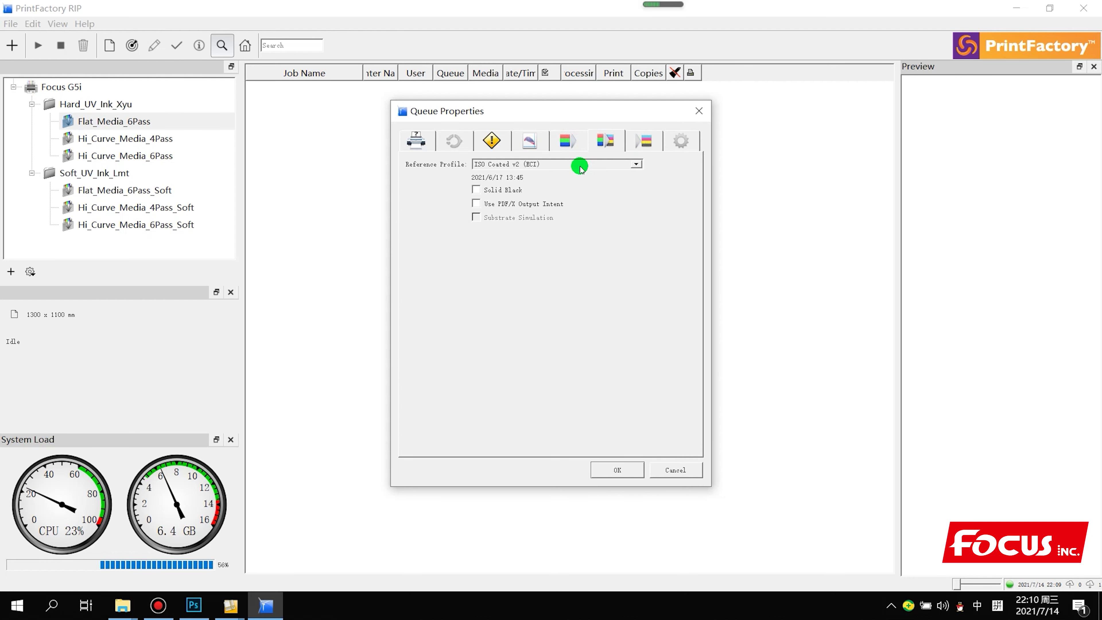
pyautogui.click(631, 151)
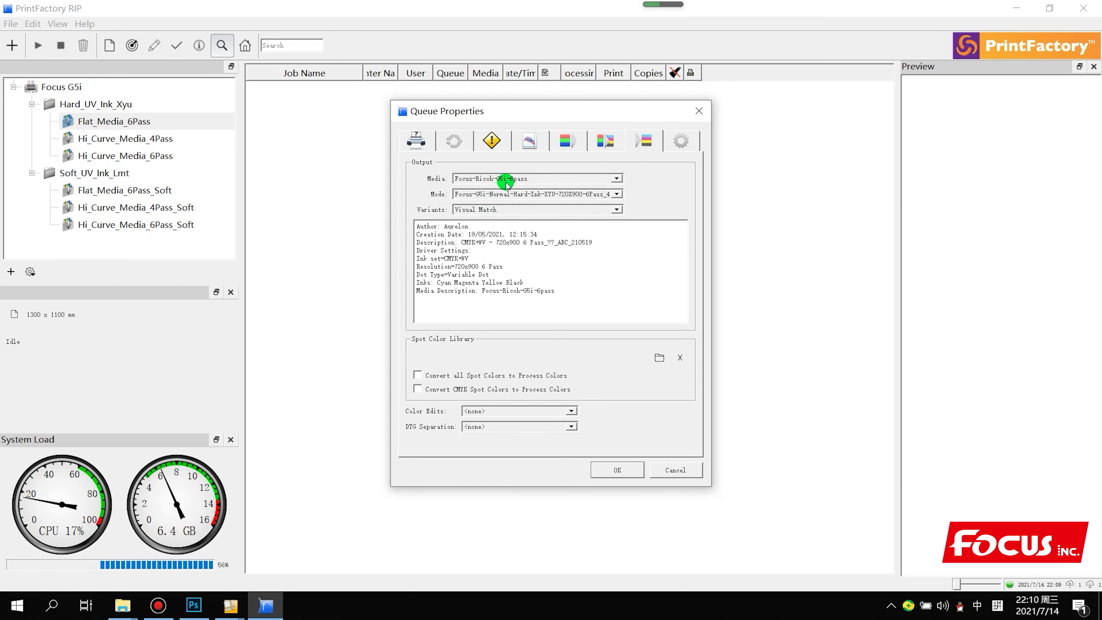
pyautogui.click(677, 141)
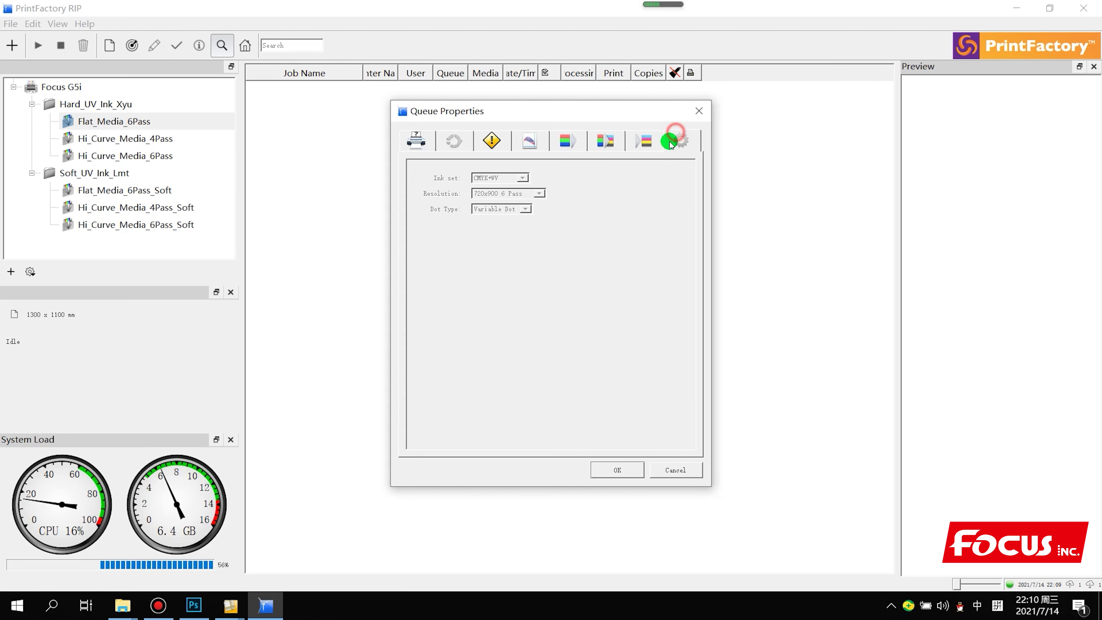
# Recheck the queue's output media and mode, close its setup unchanged, and look over the other hard and soft ink queues.
pyautogui.click(644, 141)
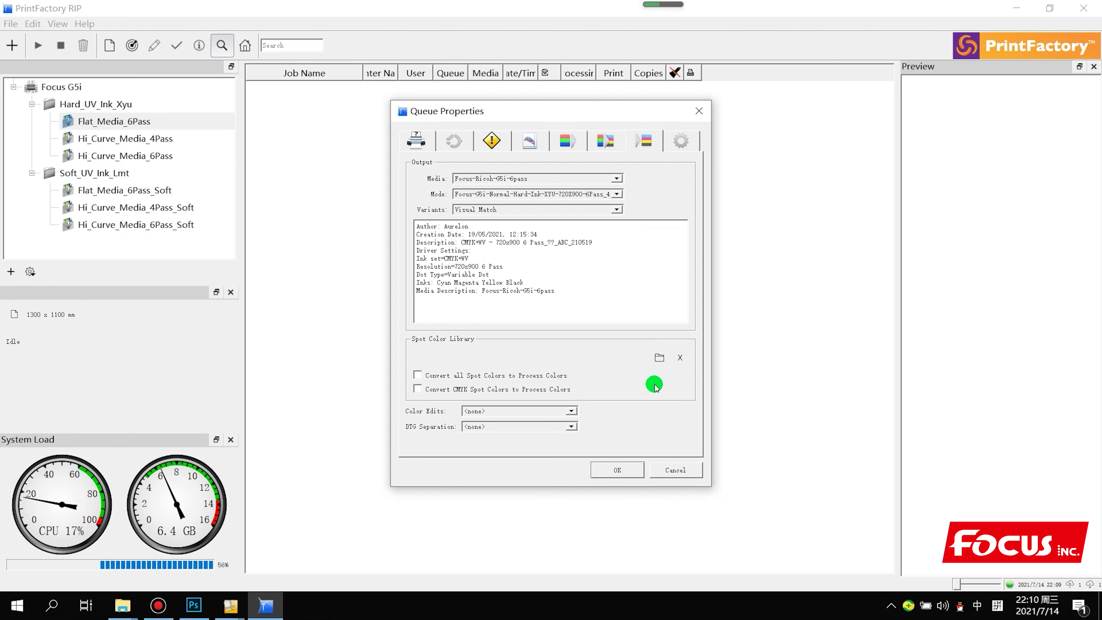
pyautogui.click(675, 469)
pyautogui.click(121, 221)
pyautogui.click(121, 208)
pyautogui.click(124, 190)
pyautogui.click(127, 156)
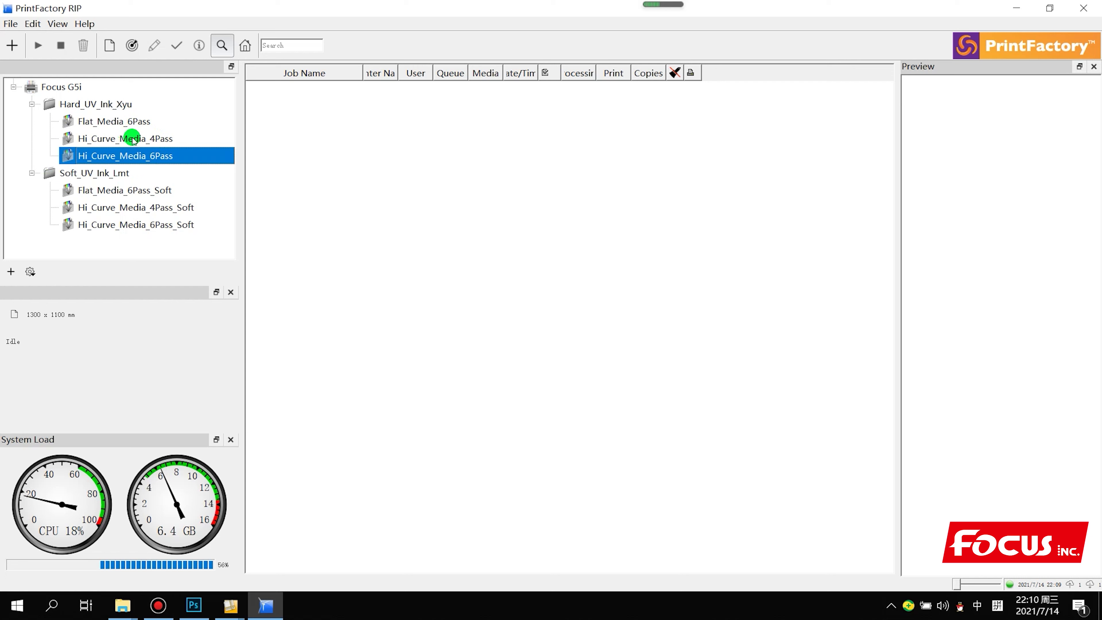
pyautogui.click(331, 213)
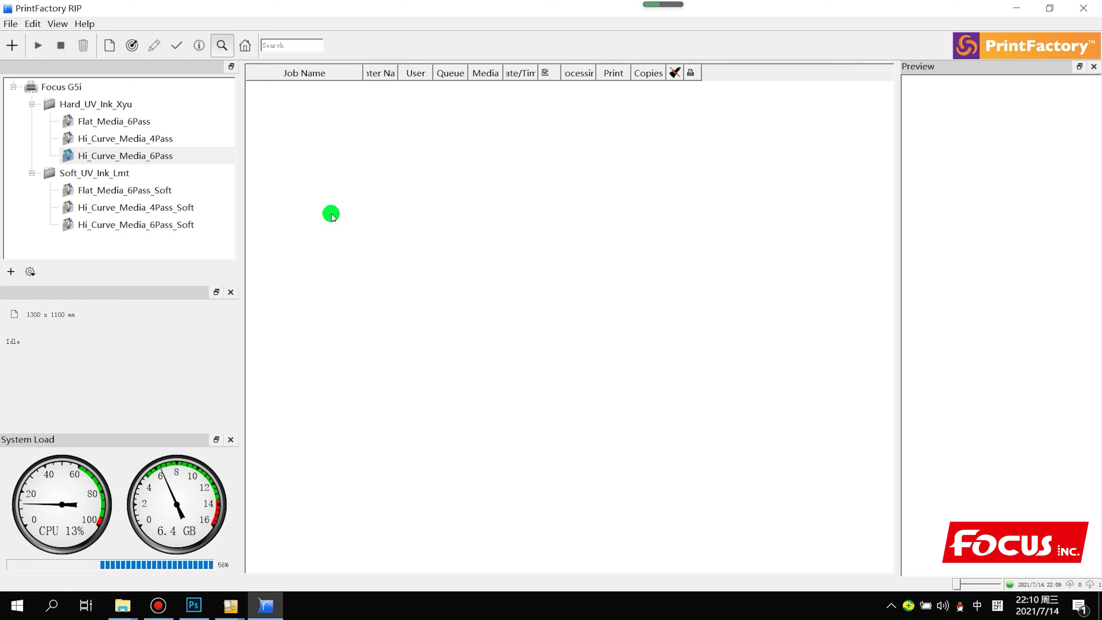
# Go through the Hard_UV_Ink_Xyu group's curved-media queues and select Flat_Media_6Pass.
pyautogui.click(119, 106)
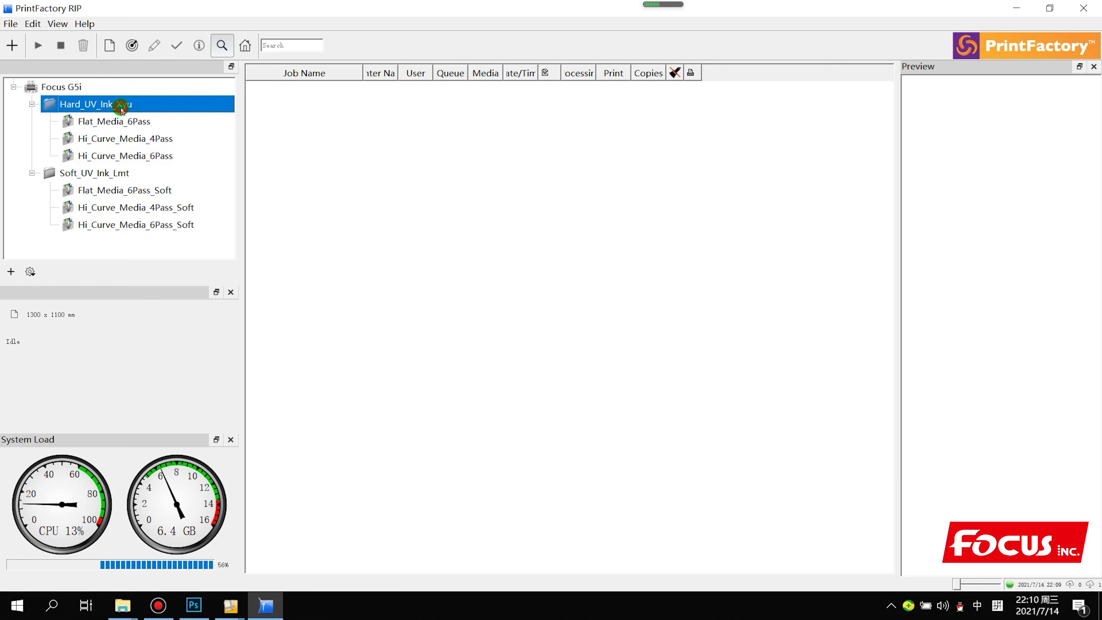
pyautogui.click(122, 127)
pyautogui.click(123, 140)
pyautogui.click(124, 156)
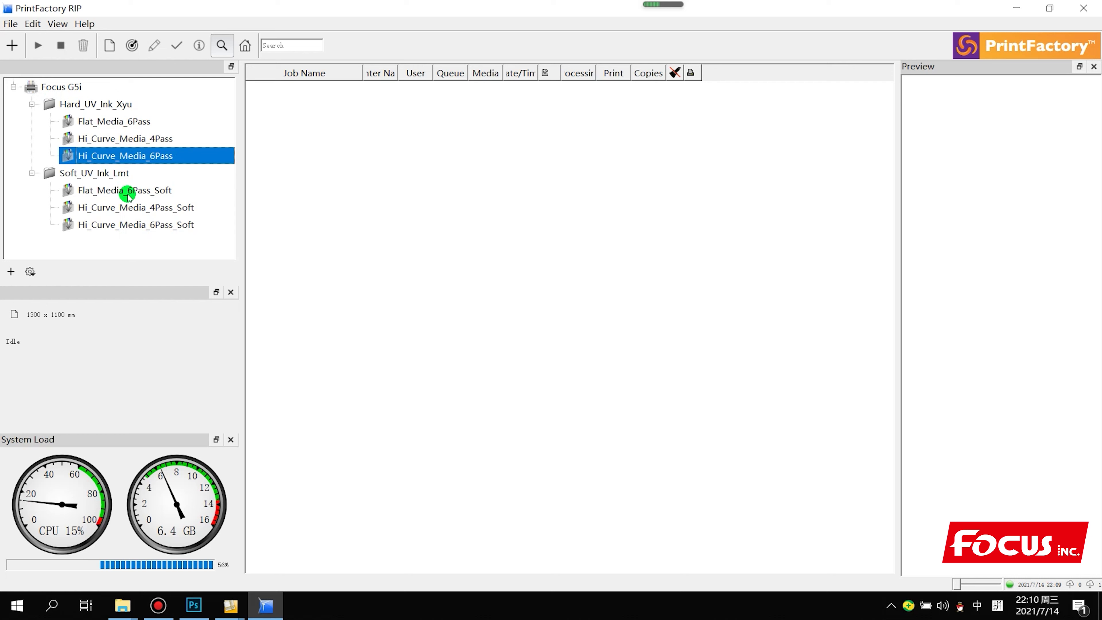
pyautogui.click(151, 139)
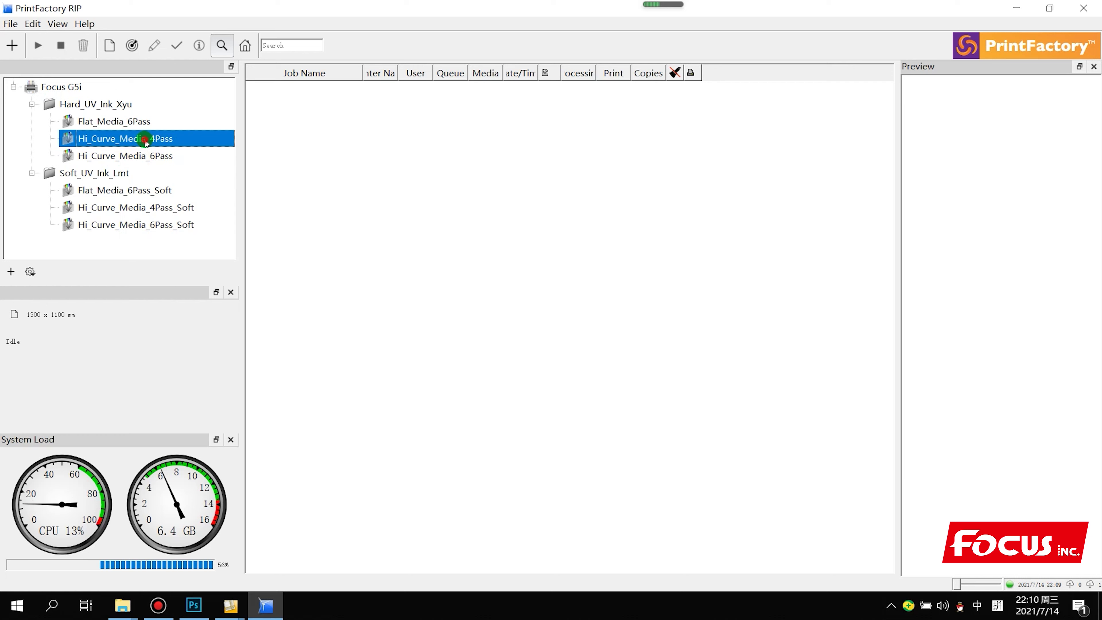
pyautogui.click(146, 126)
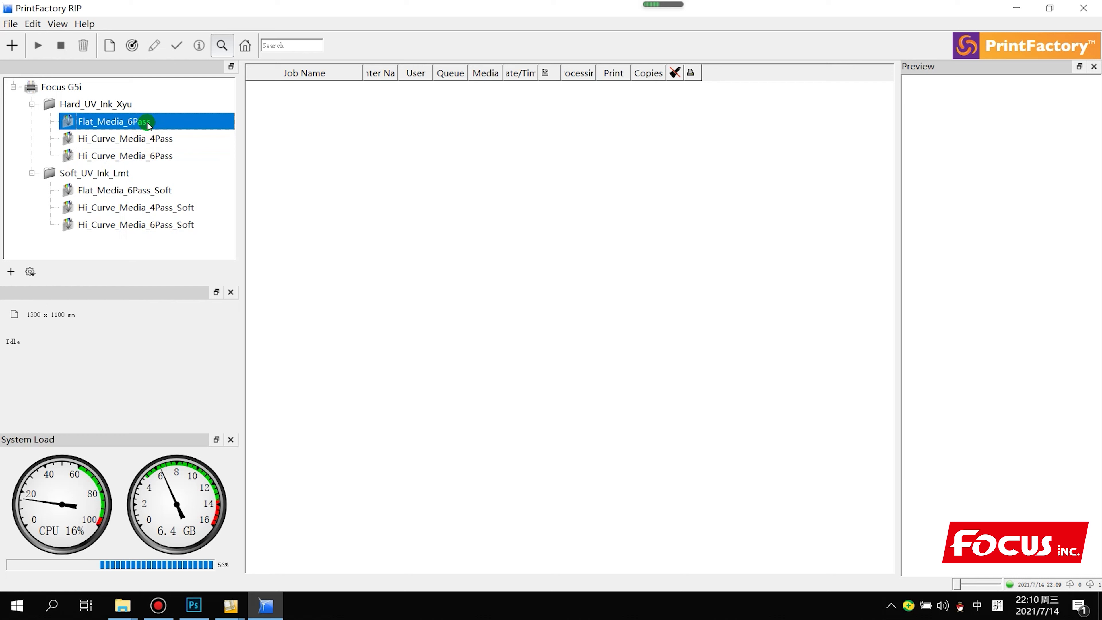
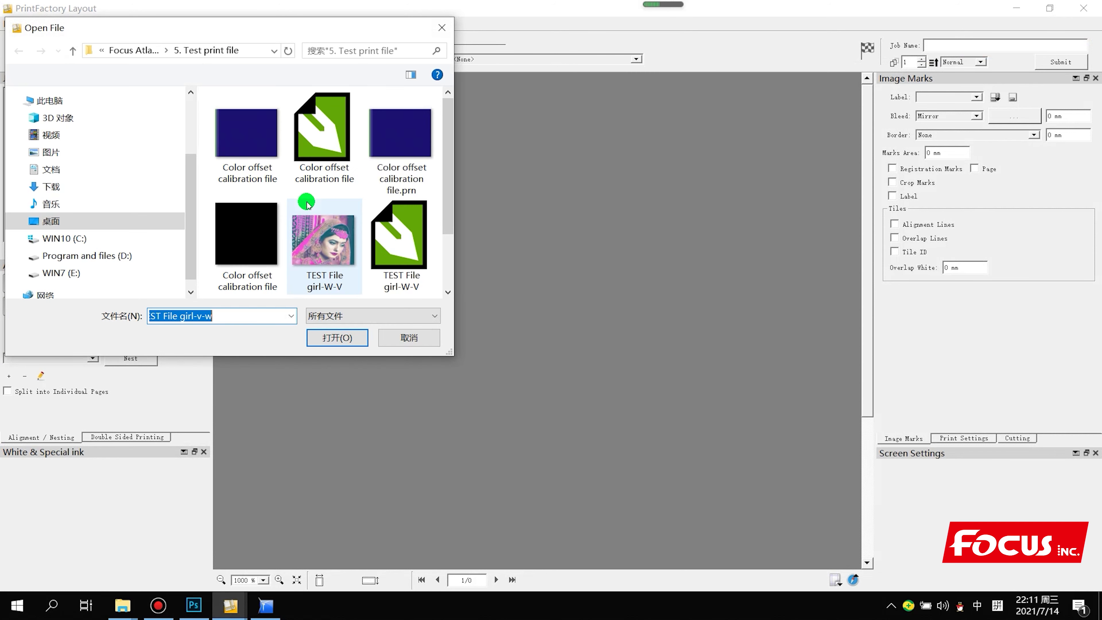
# In the 5. Test print file folder, select the TEST File girl-W-V TIFF image and check its file type in its properties.
pyautogui.scroll(-2, 304, 178)
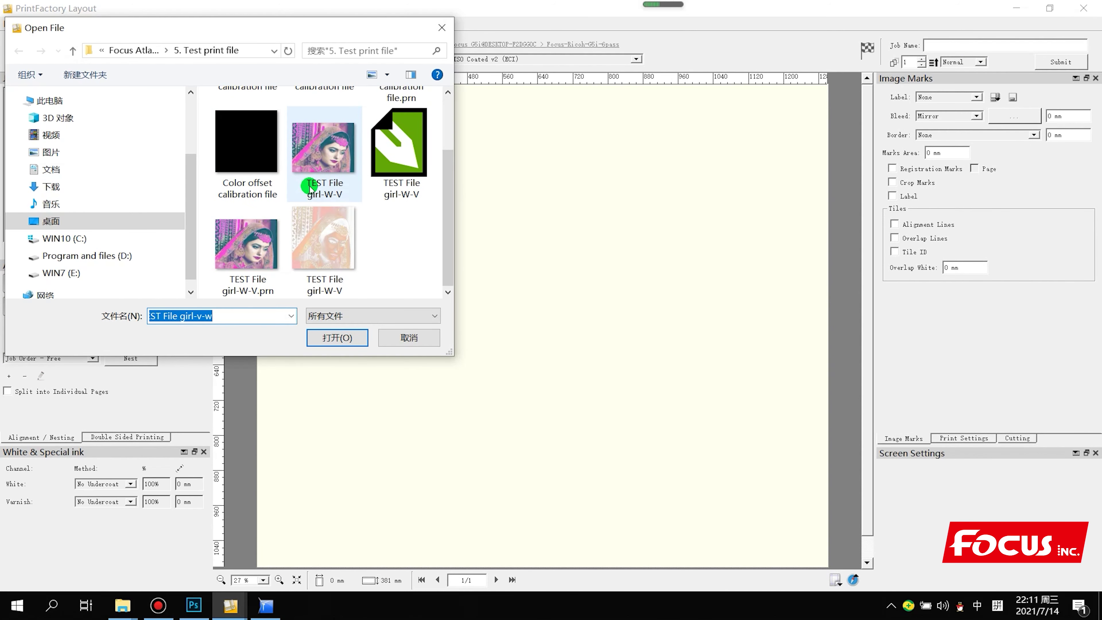
pyautogui.click(378, 238)
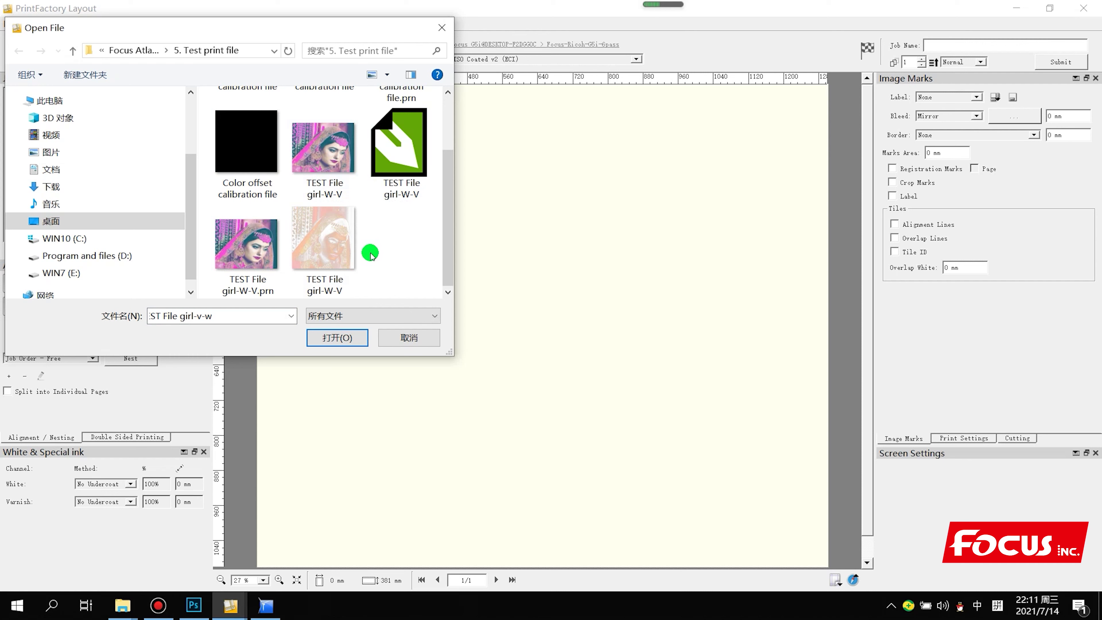
pyautogui.click(334, 253)
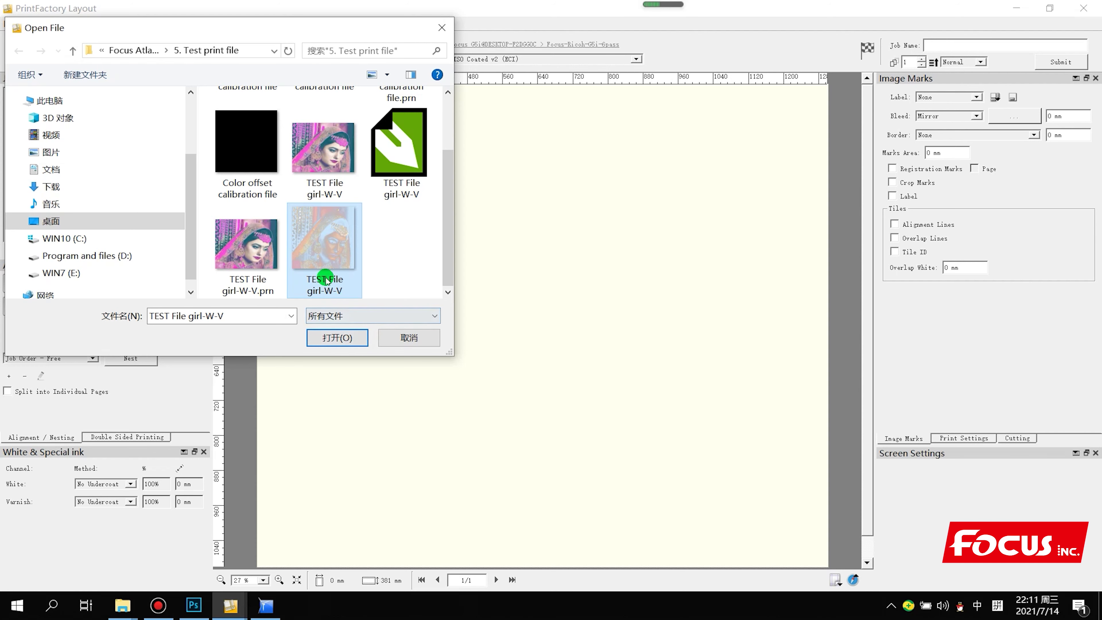
pyautogui.click(388, 261)
pyautogui.click(325, 257)
pyautogui.rightClick(336, 286)
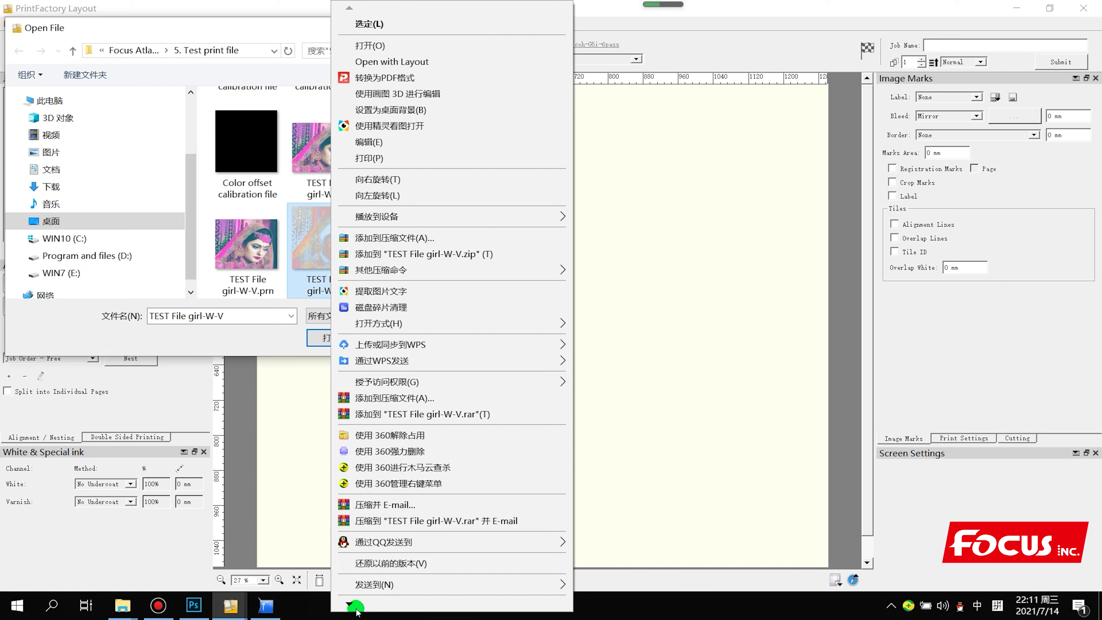
pyautogui.click(356, 605)
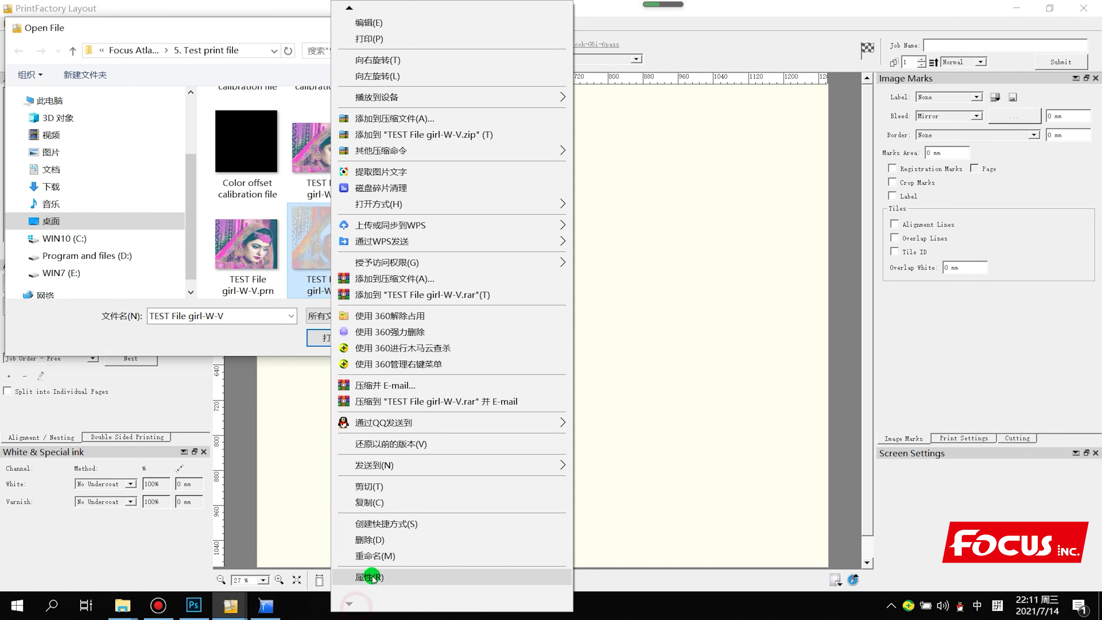
pyautogui.click(373, 577)
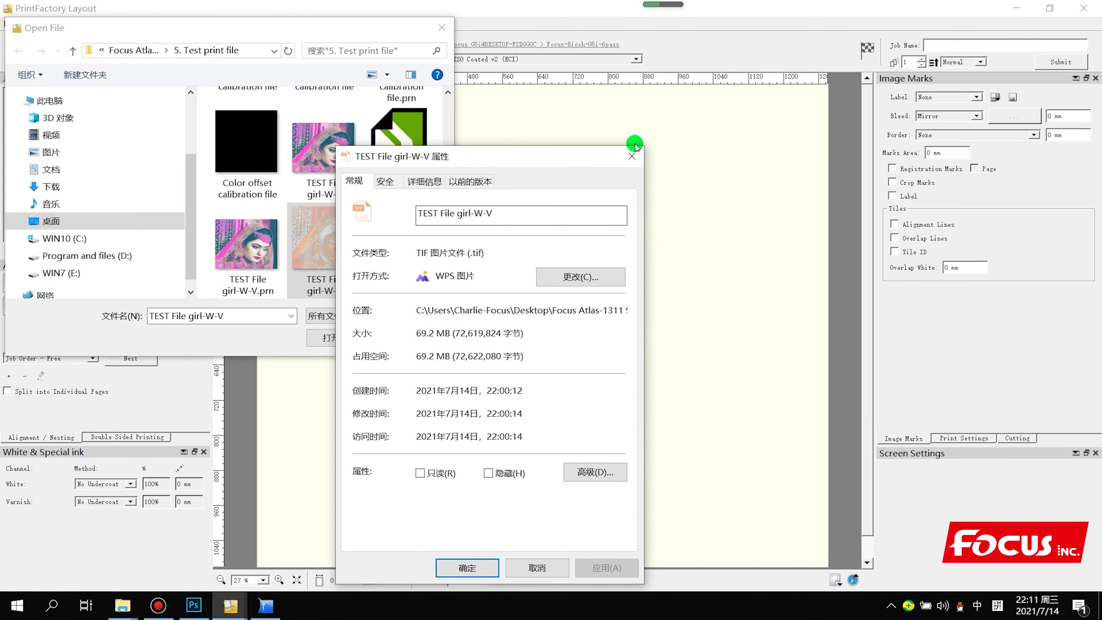
pyautogui.click(632, 156)
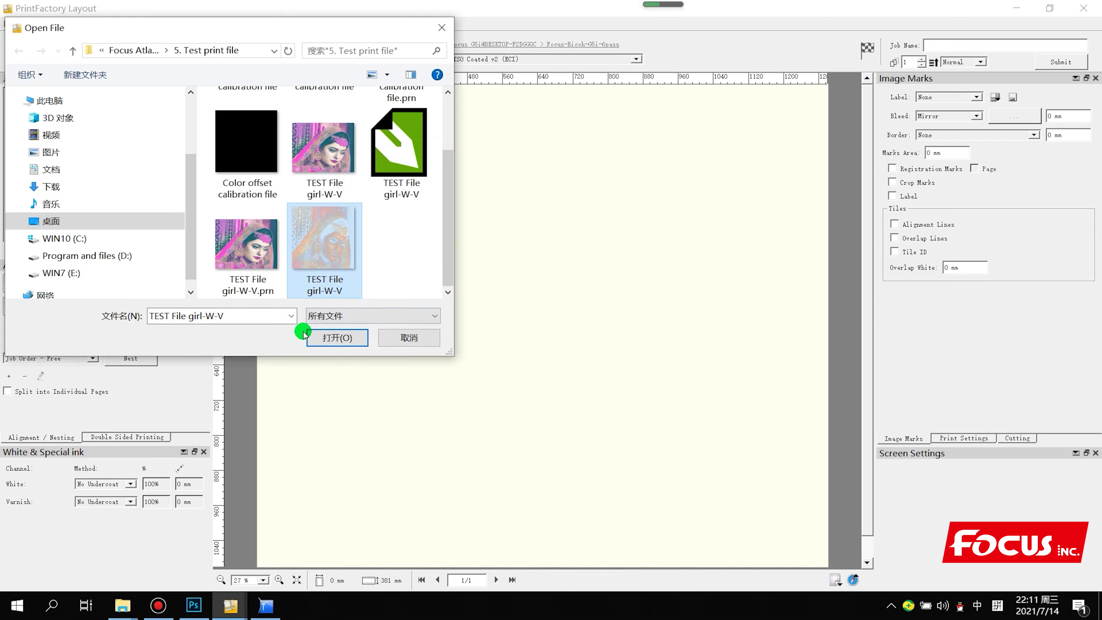
# Switch to Photoshop and examine how the W and V spot channels affect the CMYK test image by toggling their visibility.
pyautogui.moveTo(359, 285)
pyautogui.click(194, 604)
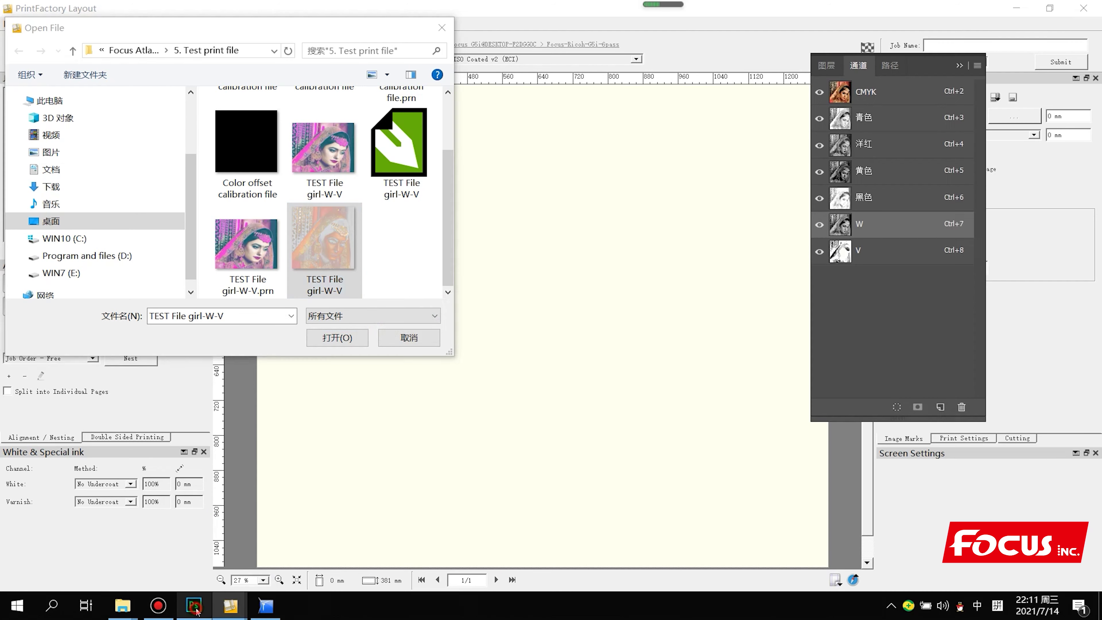
pyautogui.click(819, 225)
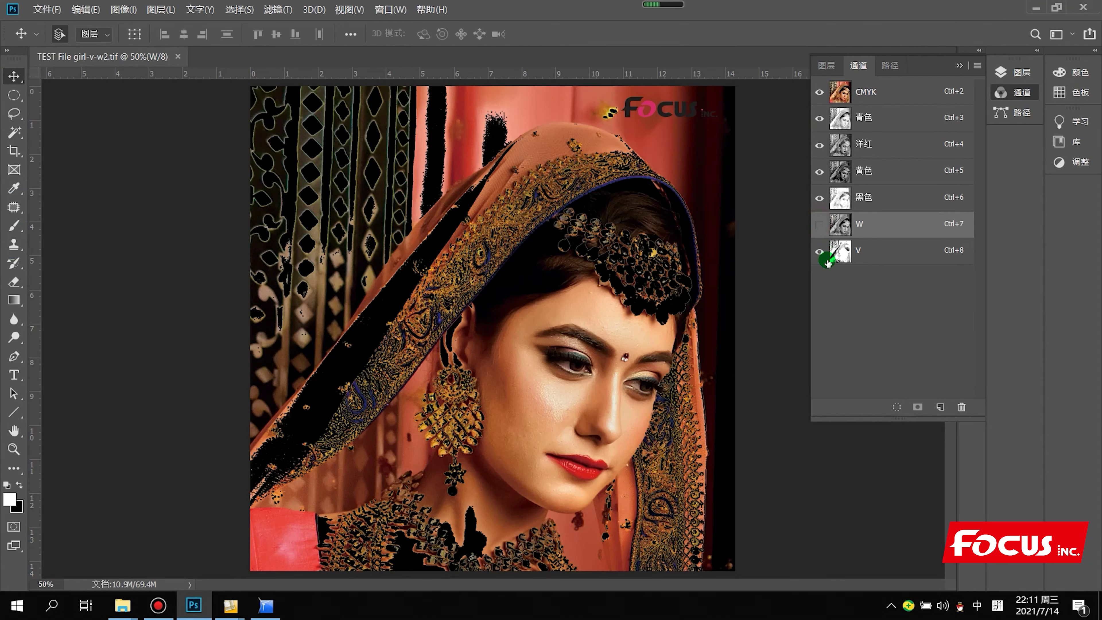
pyautogui.click(820, 251)
pyautogui.click(819, 224)
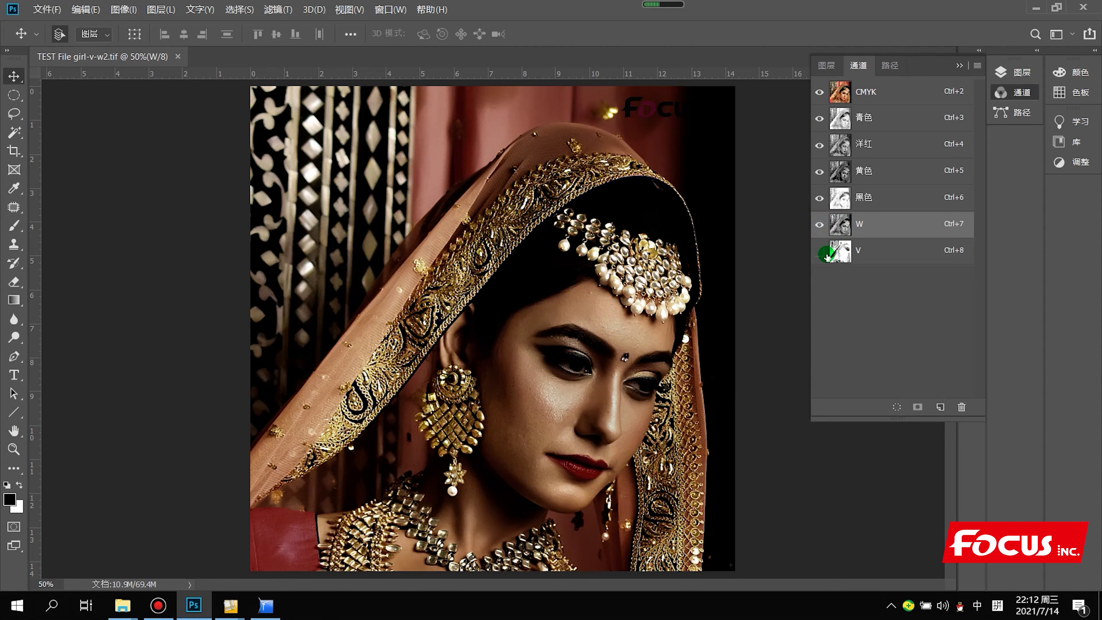
pyautogui.click(819, 224)
pyautogui.click(819, 251)
pyautogui.click(819, 224)
pyautogui.click(819, 250)
pyautogui.click(819, 225)
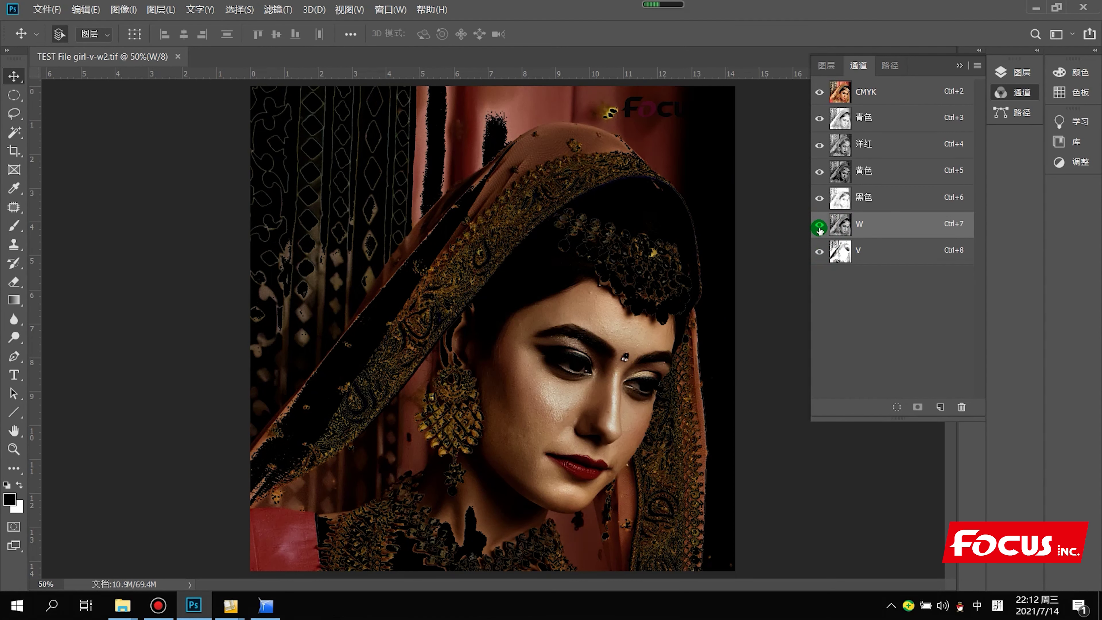
pyautogui.click(819, 256)
pyautogui.click(835, 222)
pyautogui.moveTo(836, 222); pyautogui.dragTo(828, 236)
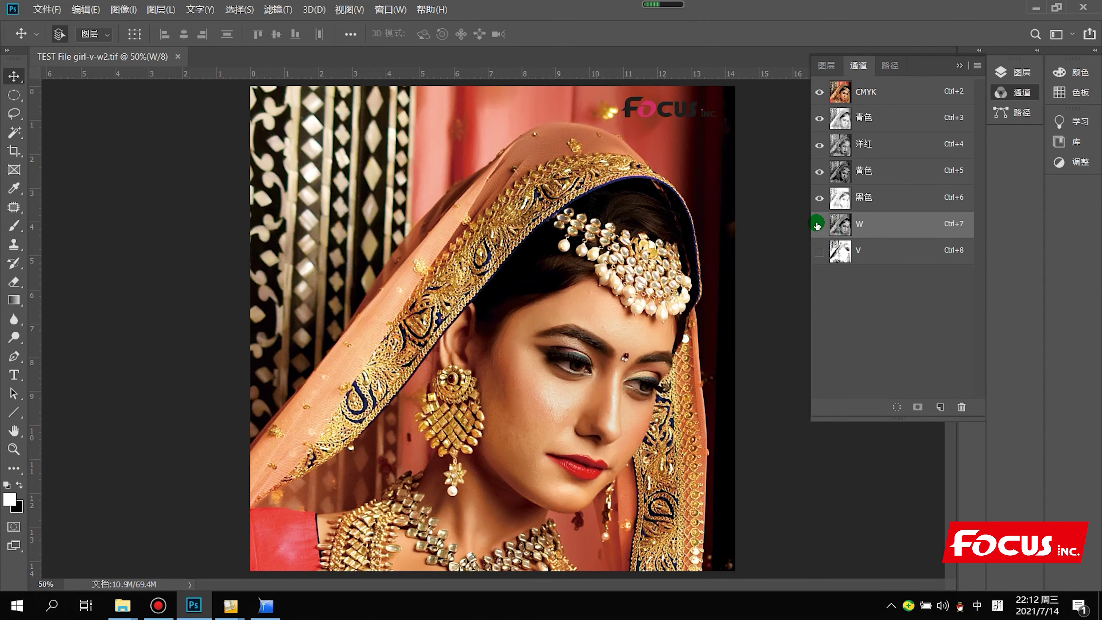
pyautogui.click(818, 224)
pyautogui.click(818, 251)
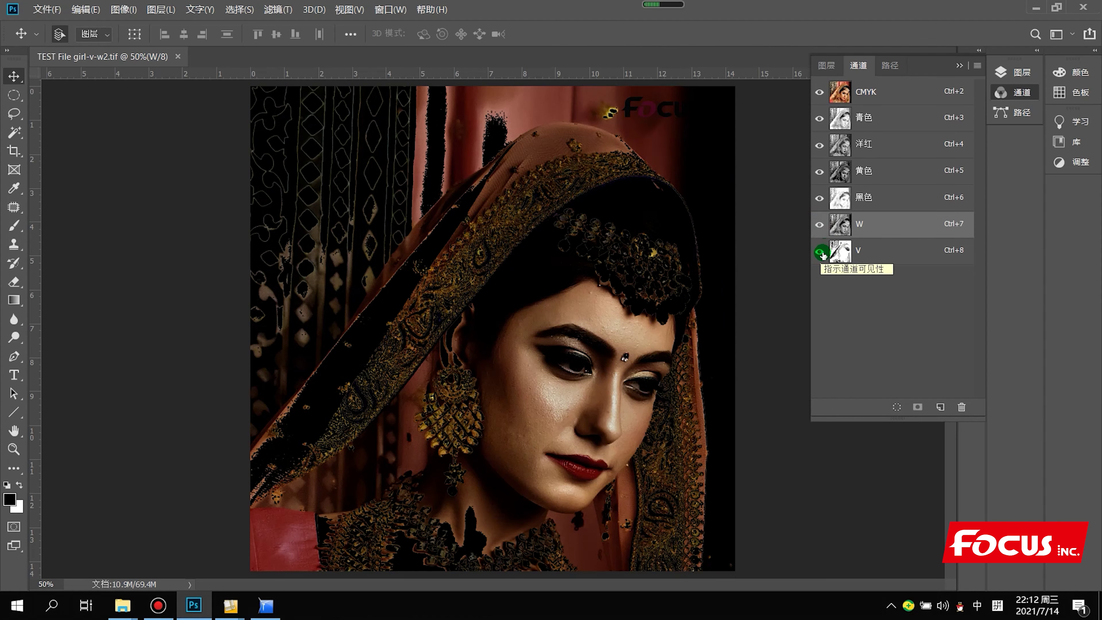
pyautogui.click(819, 252)
# View the W and V channels on their own in turn, then make all channels including CMYK visible again.
pyautogui.click(819, 91)
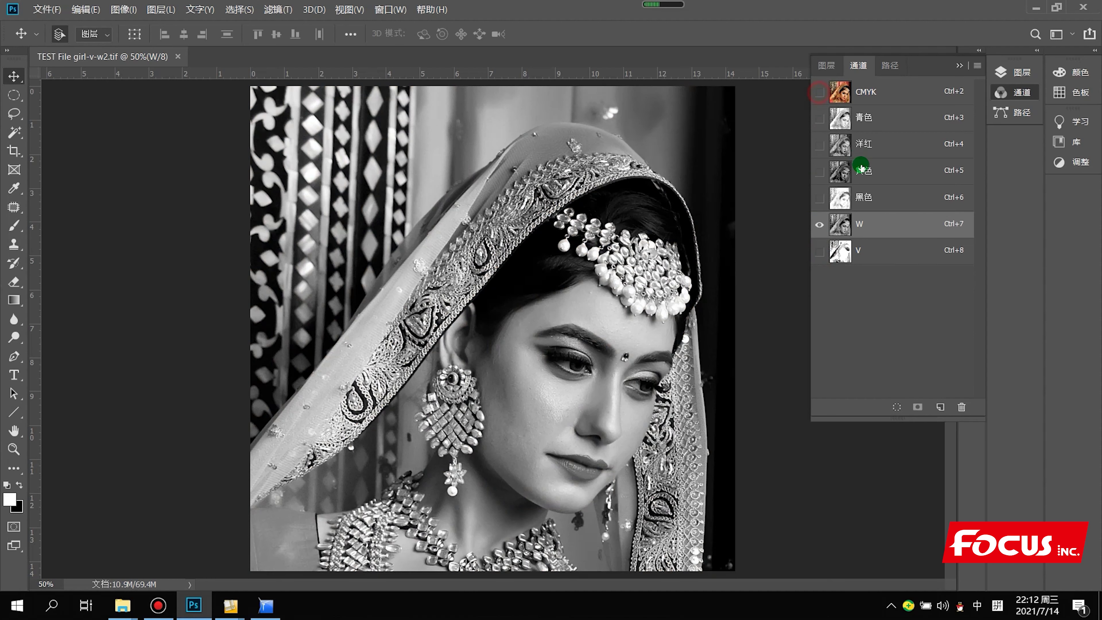
pyautogui.click(819, 224)
pyautogui.click(819, 251)
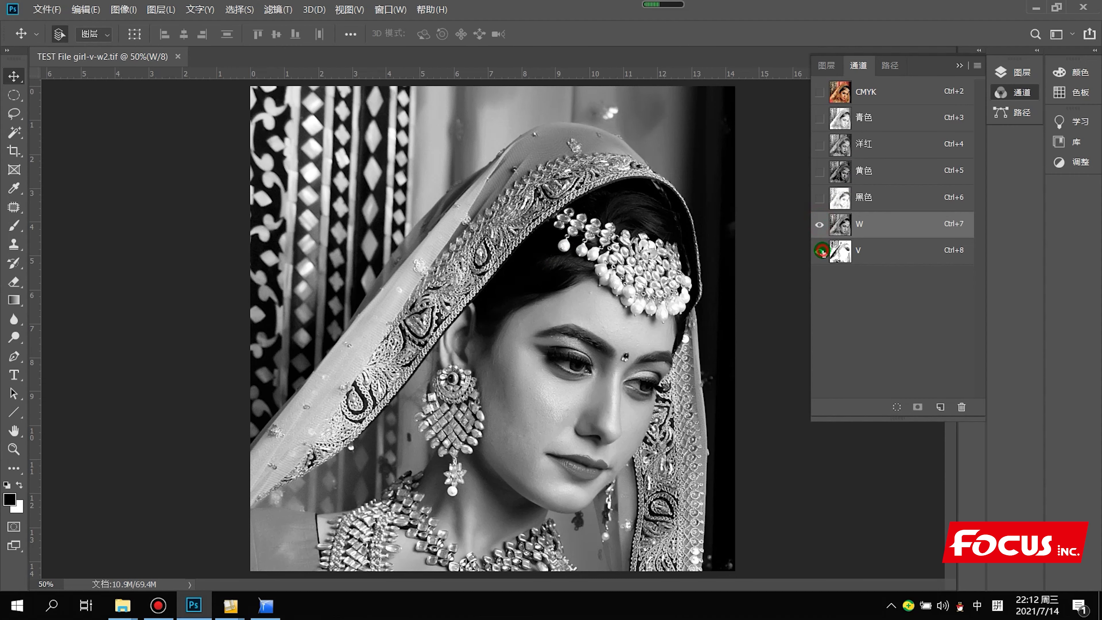
pyautogui.click(819, 224)
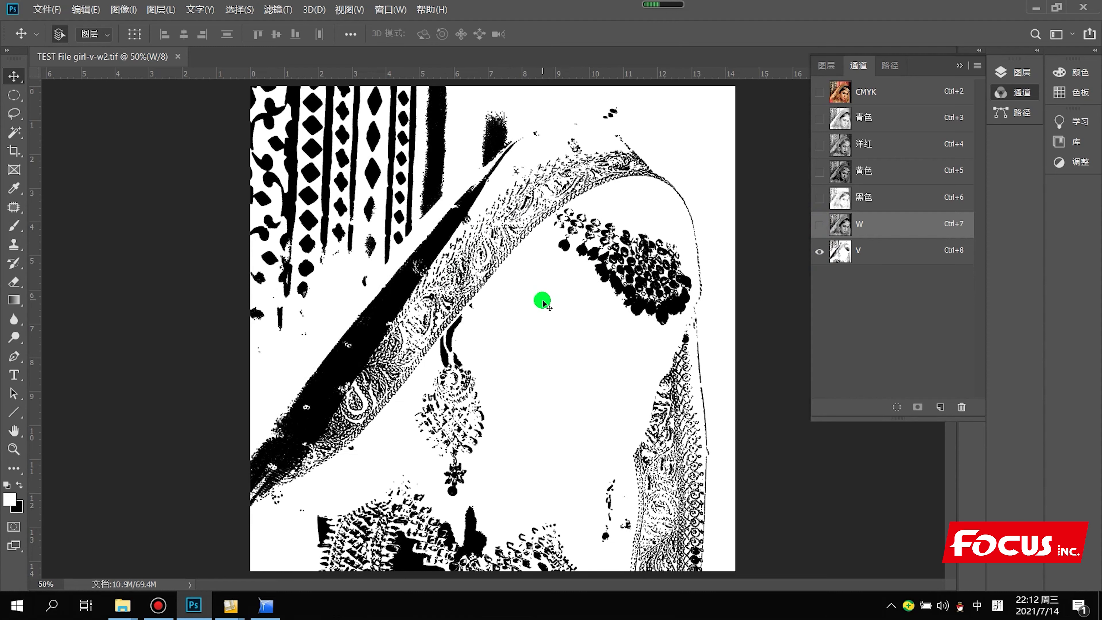
pyautogui.click(818, 225)
pyautogui.click(819, 93)
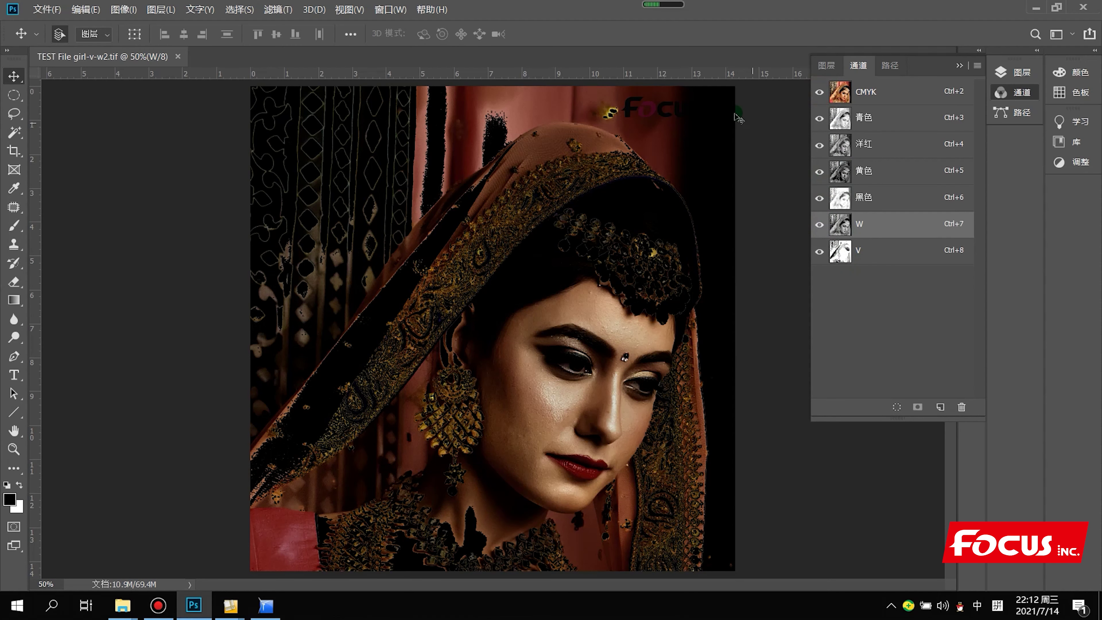
# Return to PrintFactory Layout and load the TEST File girl-W-V TIFF image onto the sheet.
pyautogui.click(1036, 7)
pyautogui.click(323, 243)
pyautogui.click(328, 338)
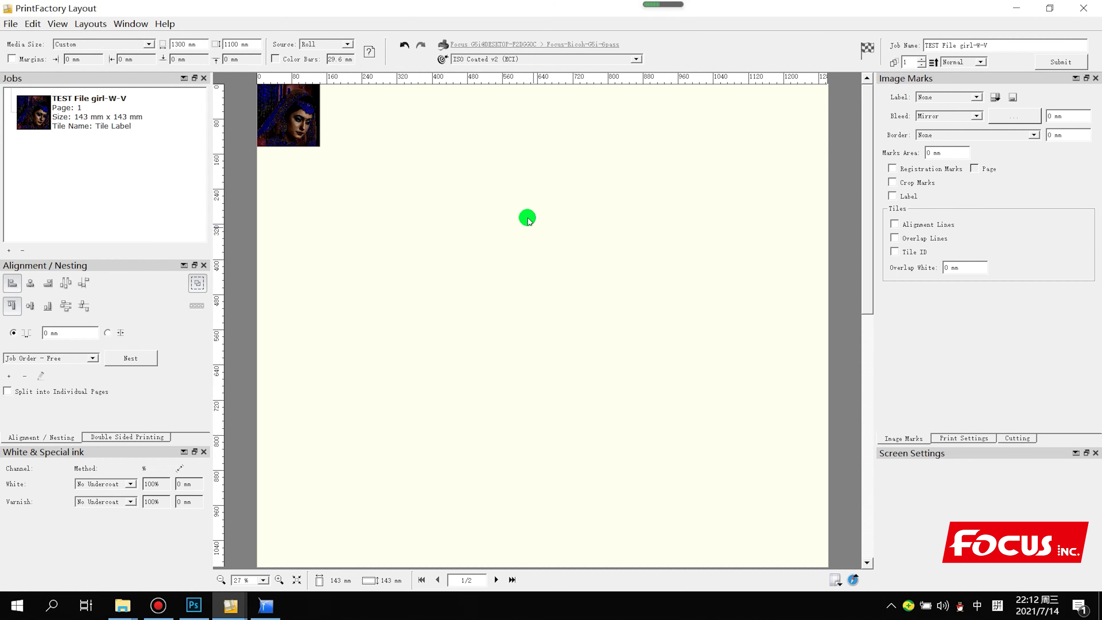
# Select the test image on the sheet and move it freely away from the sheet's corner.
pyautogui.click(306, 130)
pyautogui.click(262, 92)
pyautogui.click(288, 120)
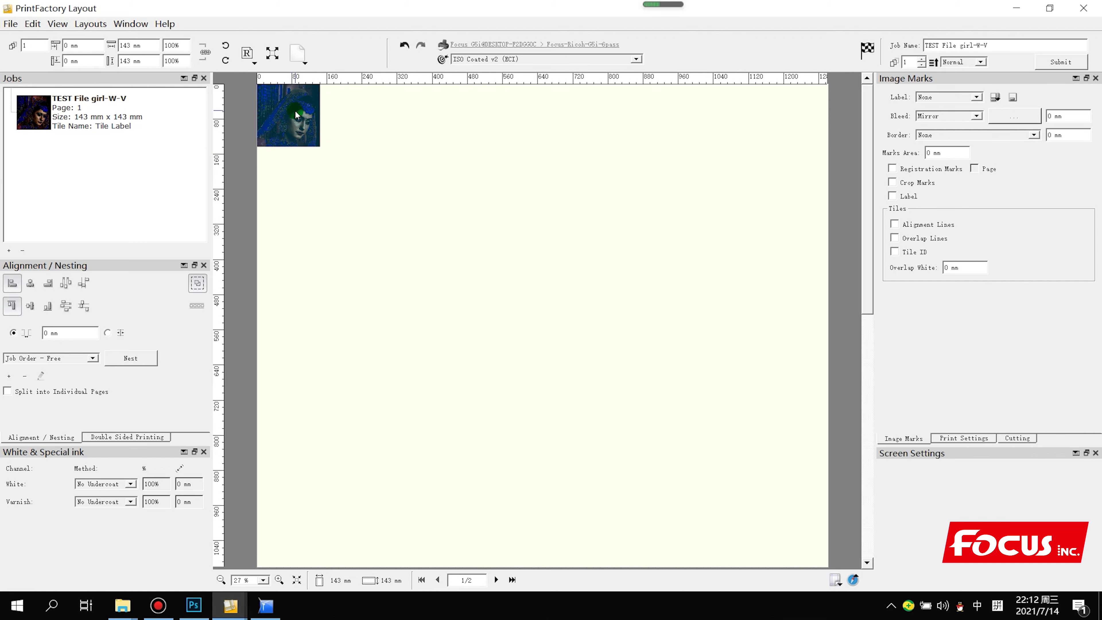
pyautogui.click(389, 152)
pyautogui.click(288, 126)
pyautogui.moveTo(291, 121); pyautogui.dragTo(326, 157)
# Set both the horizontal and vertical position of the test image to 0 mm.
pyautogui.doubleClick(78, 45)
pyautogui.write('0')
pyautogui.click(52, 63)
pyautogui.doubleClick(74, 60)
pyautogui.write('0')
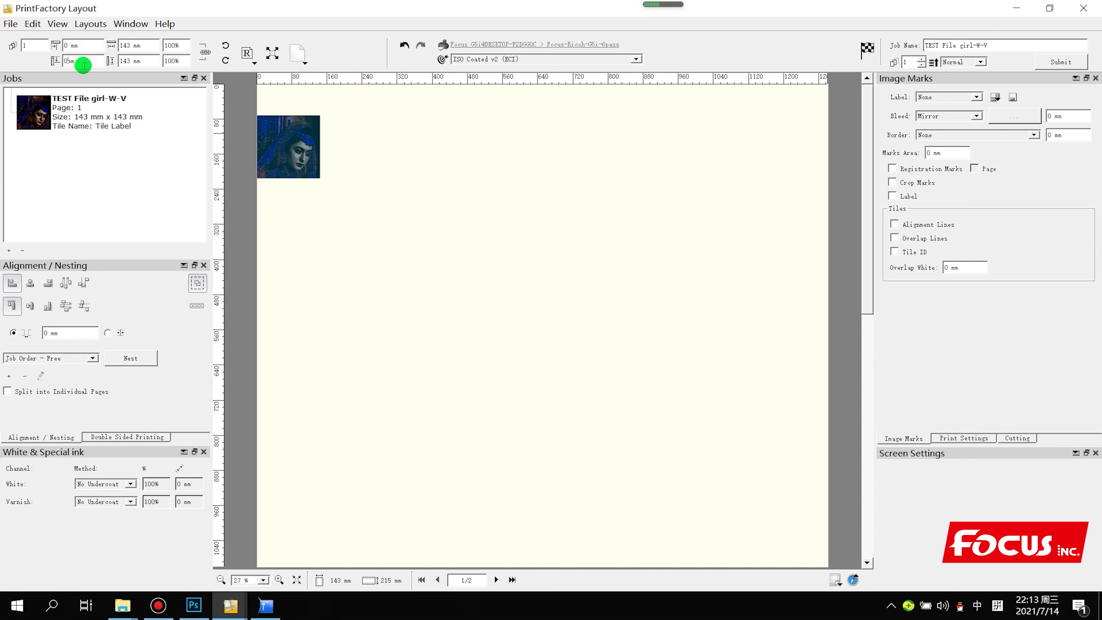
# Resize the test image proportionally to 200 mm wide and 200 mm high.
pyautogui.click(128, 49)
pyautogui.click(392, 156)
pyautogui.click(282, 129)
pyautogui.click(134, 48)
pyautogui.doubleClick(133, 47)
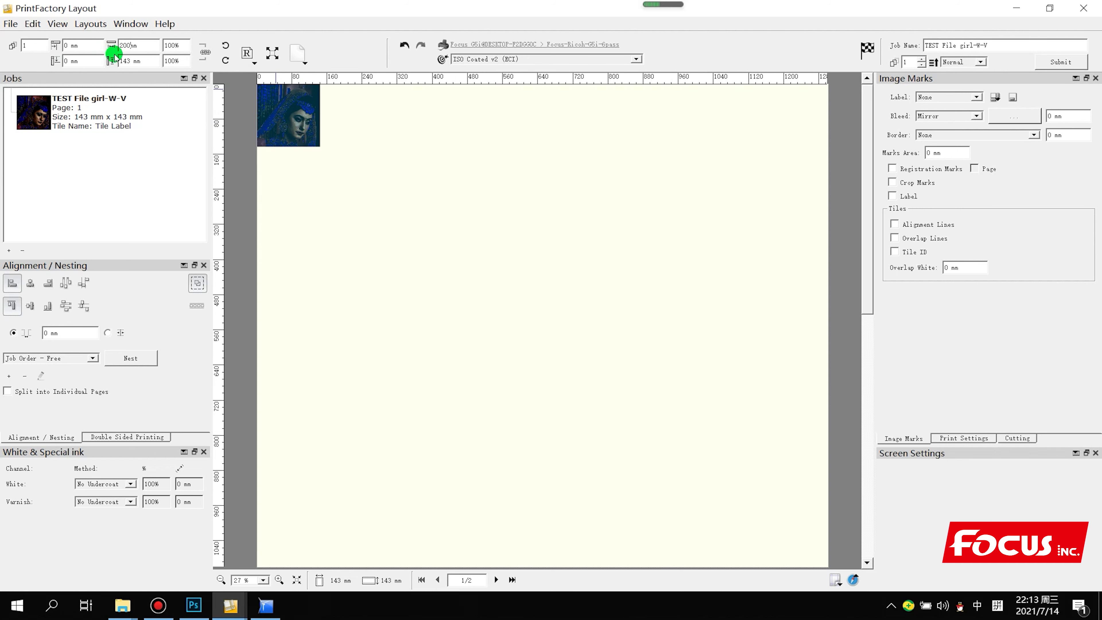
pyautogui.click(171, 65)
pyautogui.click(329, 136)
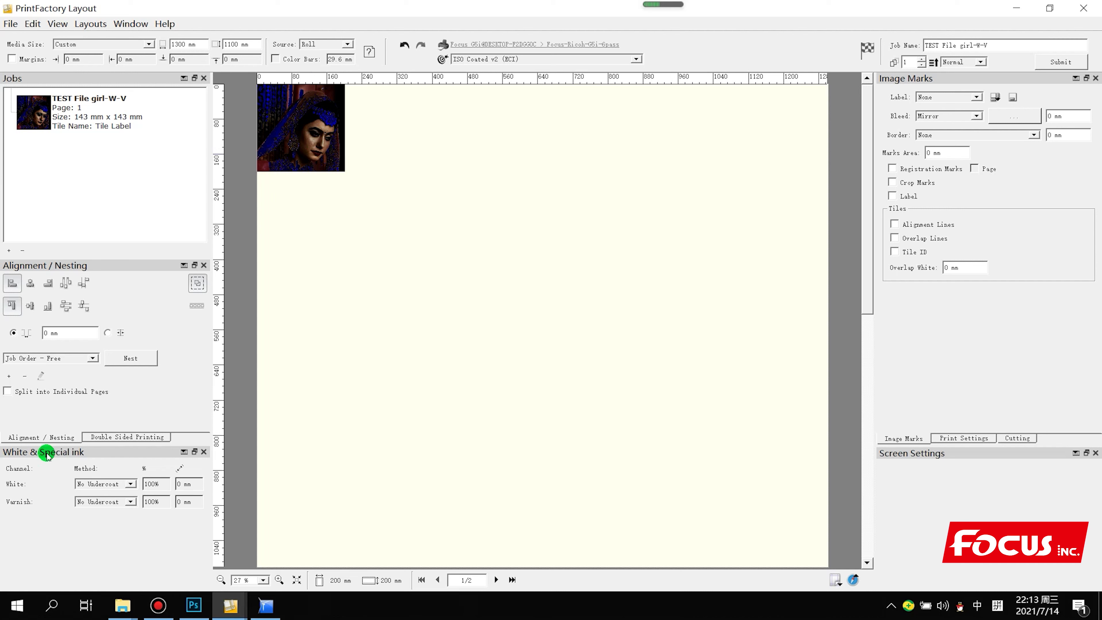
# Browse the available undercoat methods for the White channel and check the image's W and V spot channels in Photoshop.
pyautogui.click(117, 484)
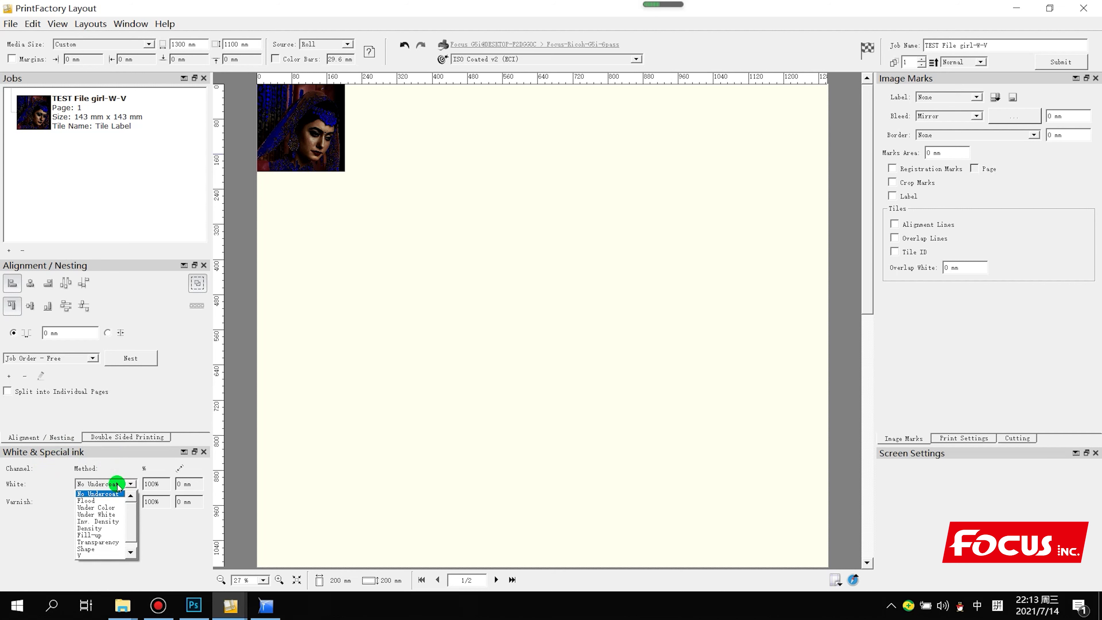
pyautogui.click(116, 494)
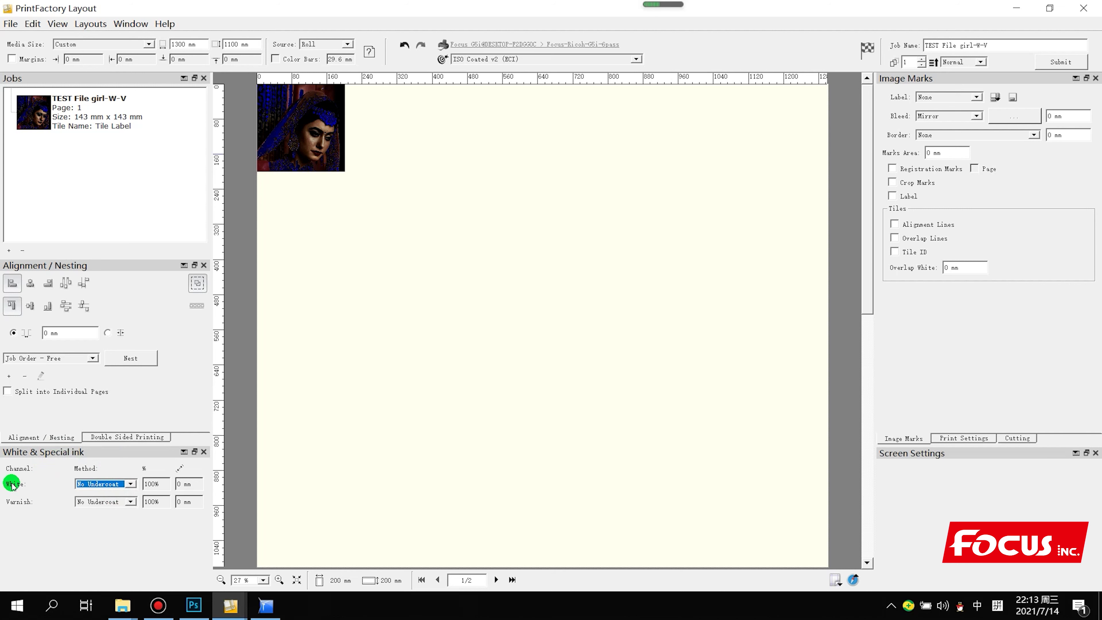
pyautogui.click(123, 485)
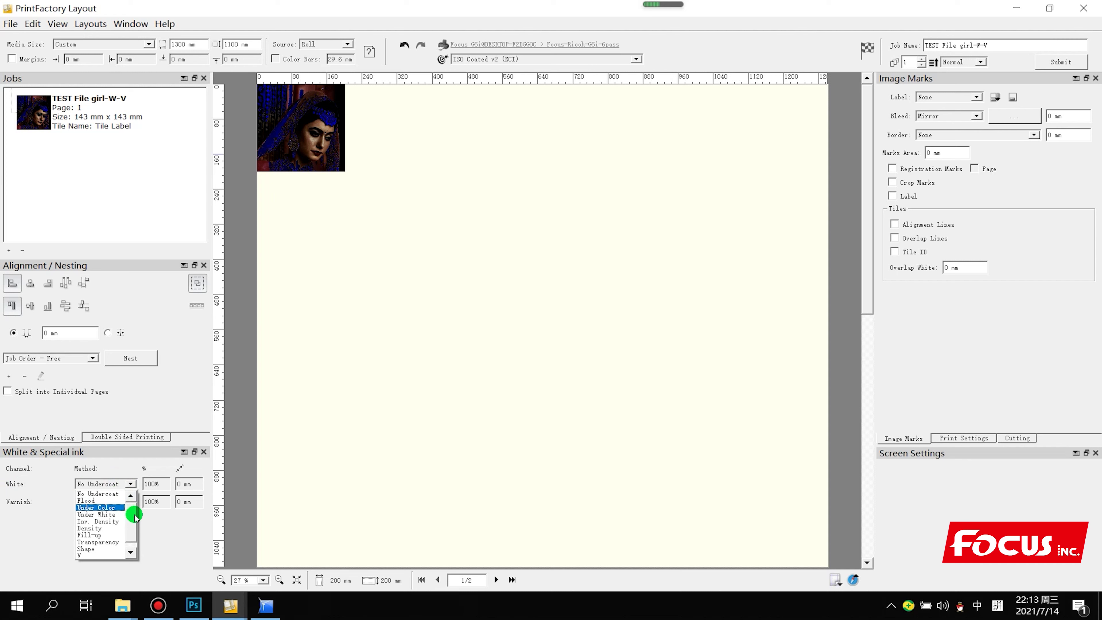
pyautogui.scroll(-1, 130, 531)
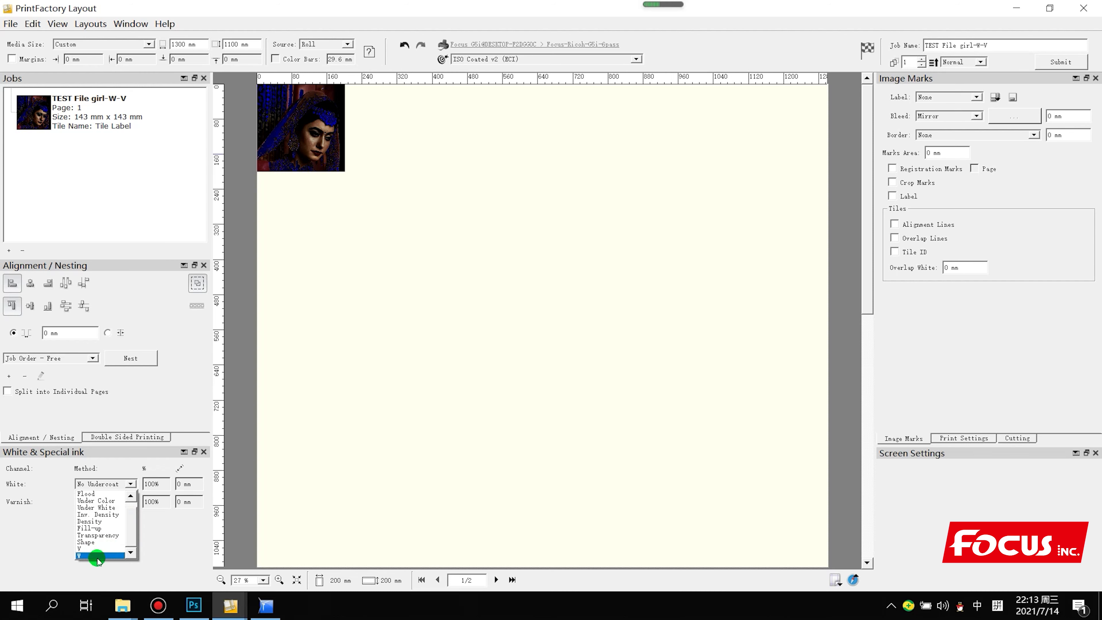
pyautogui.click(189, 610)
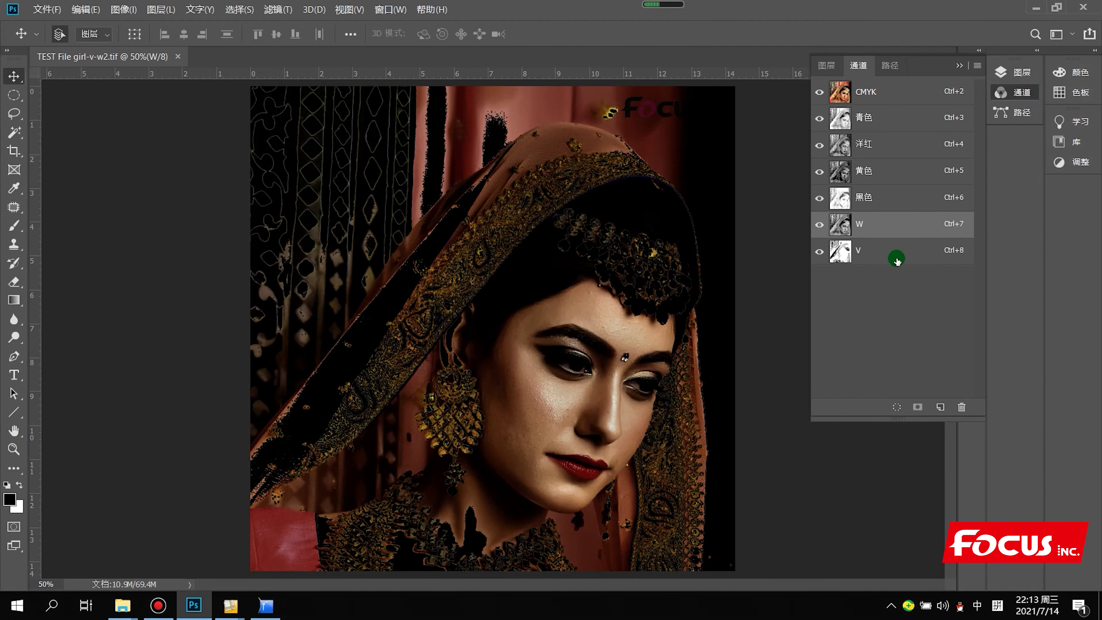
pyautogui.moveTo(847, 235)
pyautogui.mouseDown()
pyautogui.moveTo(832, 229)
pyautogui.moveTo(865, 224)
pyautogui.mouseUp()
pyautogui.click(1035, 8)
# Set the White channel's method to W and the Varnish channel's method to V.
pyautogui.click(100, 483)
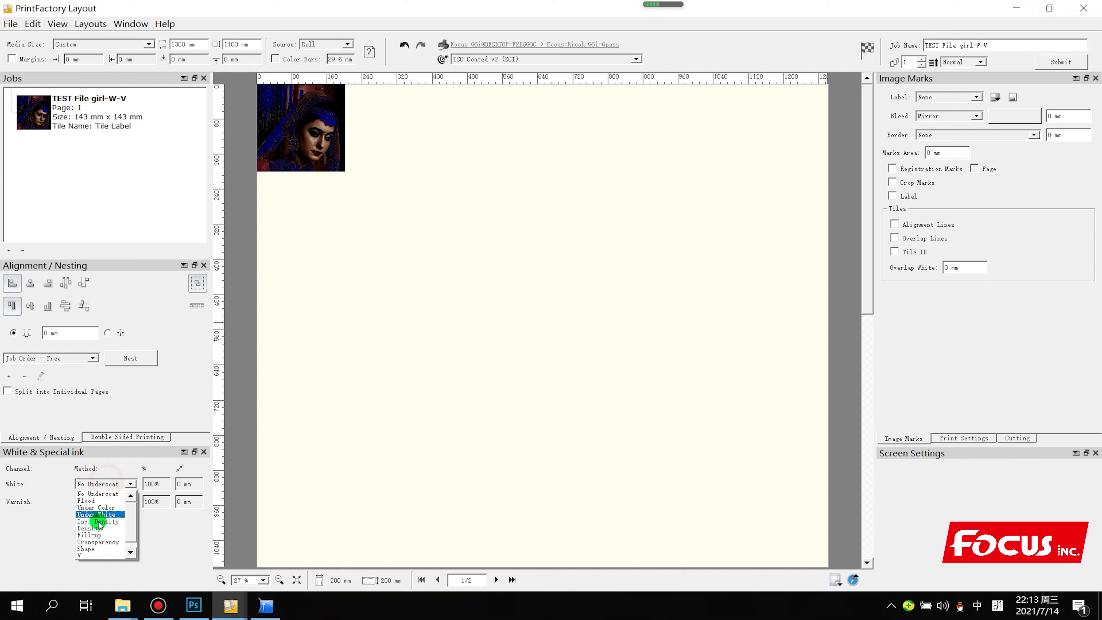
pyautogui.click(89, 554)
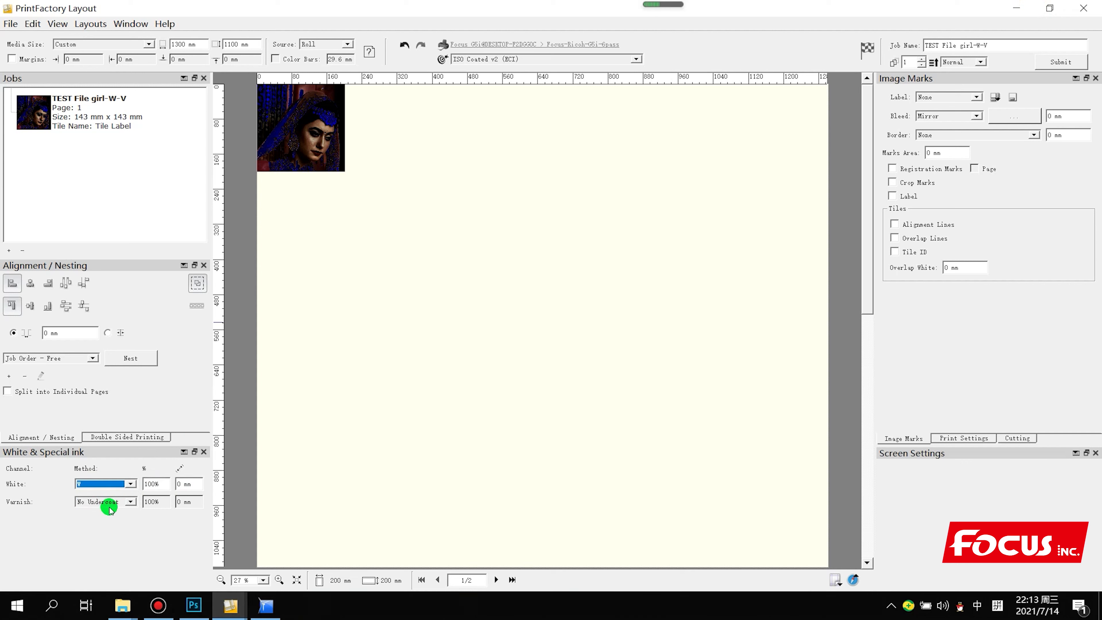
pyautogui.click(99, 501)
pyautogui.click(95, 566)
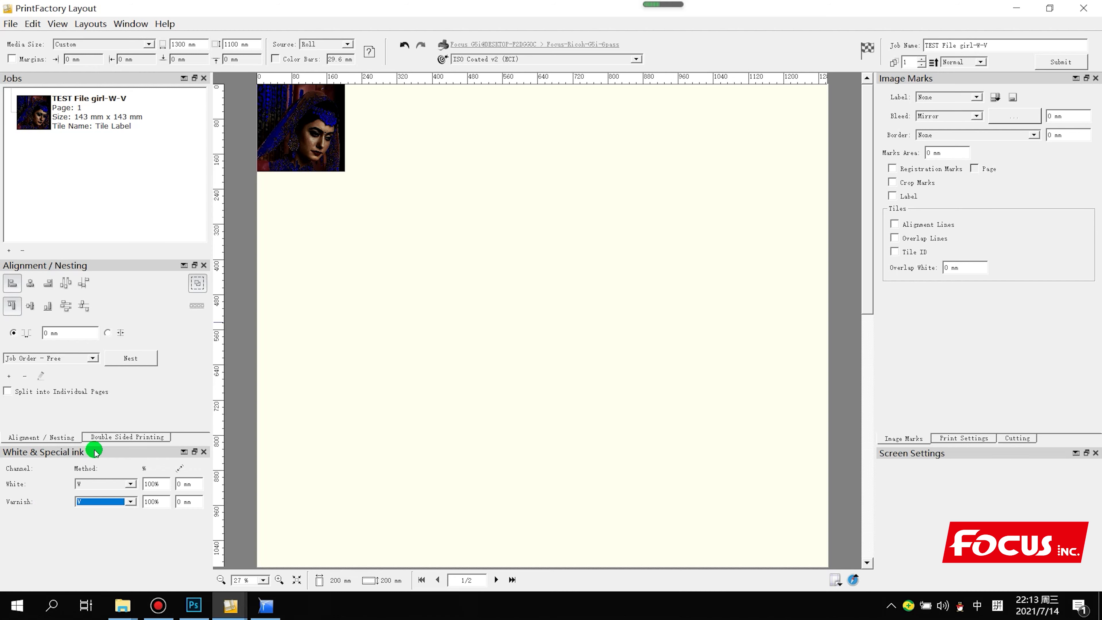
# Switch to Photoshop, hide and show the W channel to compare the image, and return to PrintFactory Layout.
pyautogui.click(194, 606)
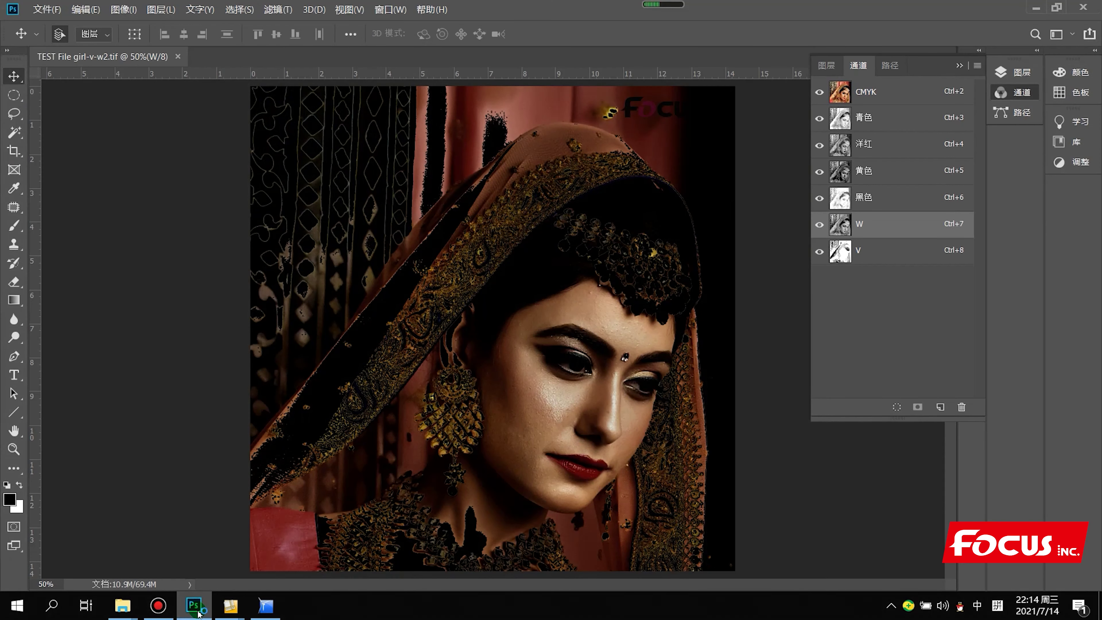
pyautogui.click(818, 225)
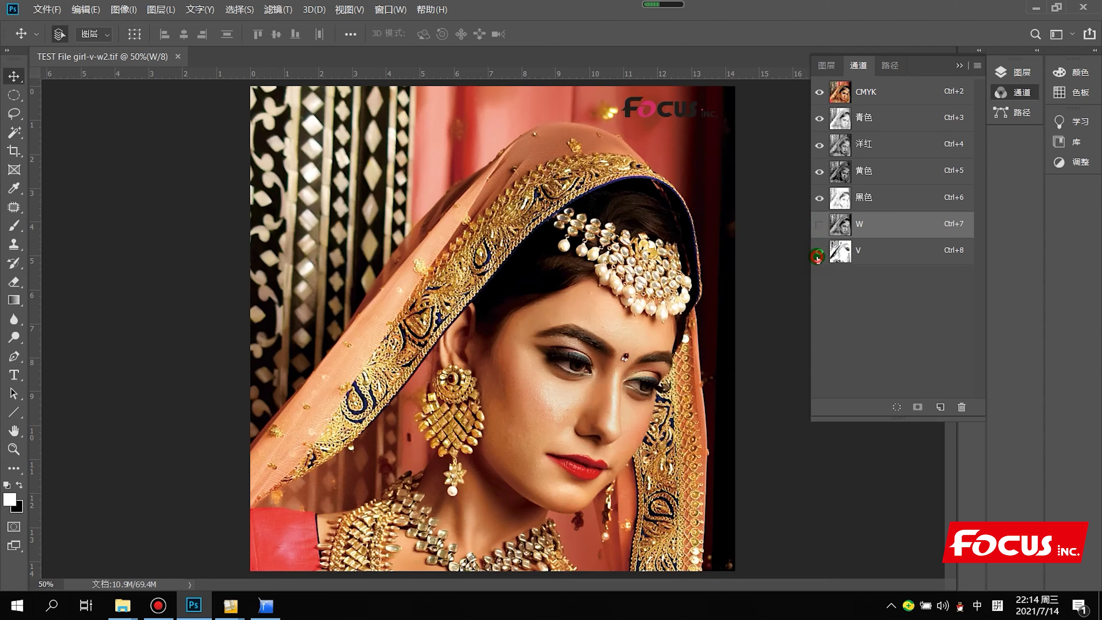
pyautogui.click(818, 224)
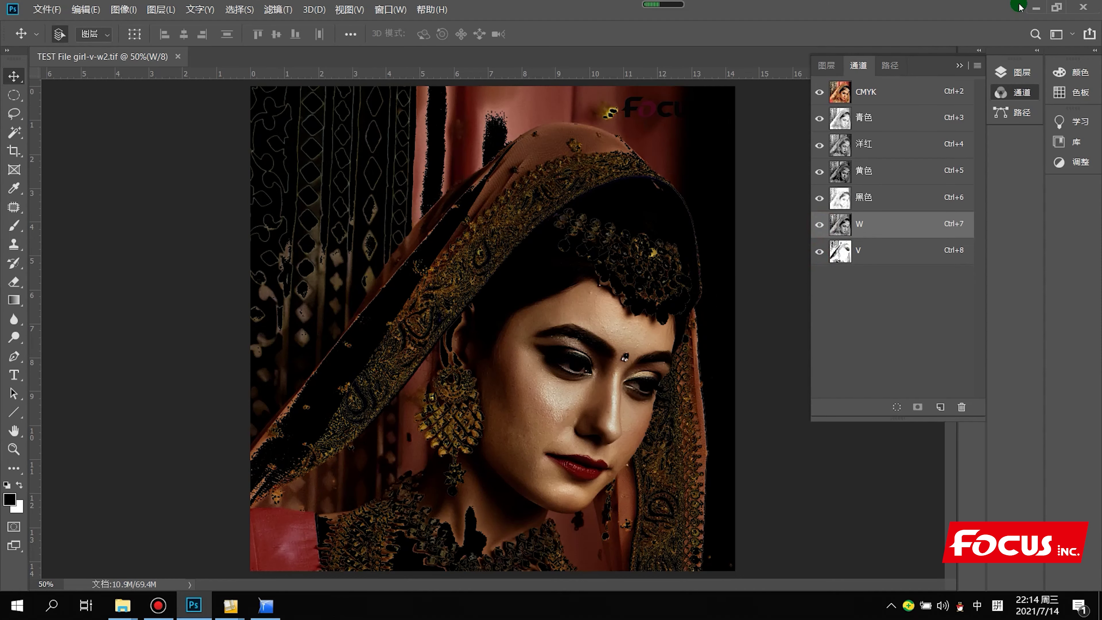
pyautogui.click(1033, 8)
# Try the Under Color, Under White and Inv. Density methods for the White channel.
pyautogui.click(99, 483)
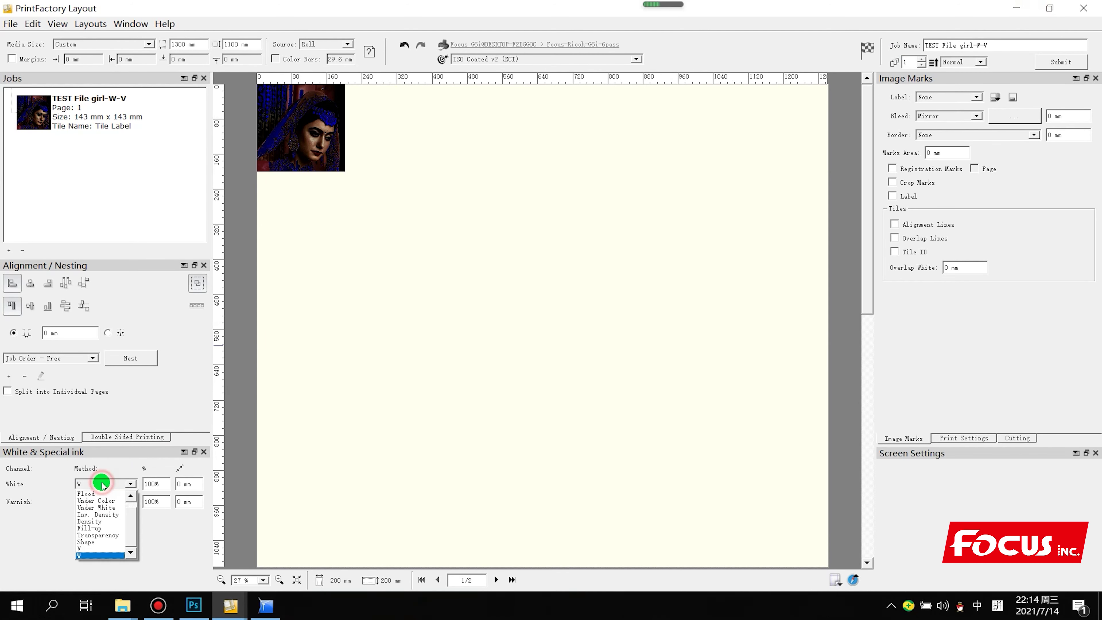
pyautogui.click(99, 501)
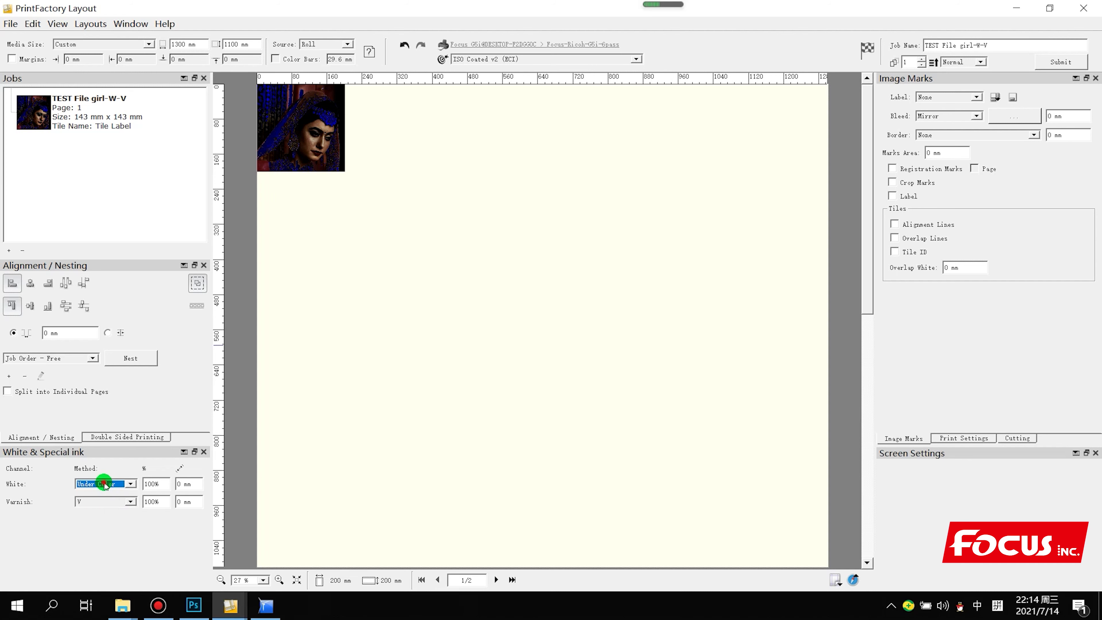
pyautogui.click(98, 482)
pyautogui.click(105, 507)
pyautogui.click(99, 483)
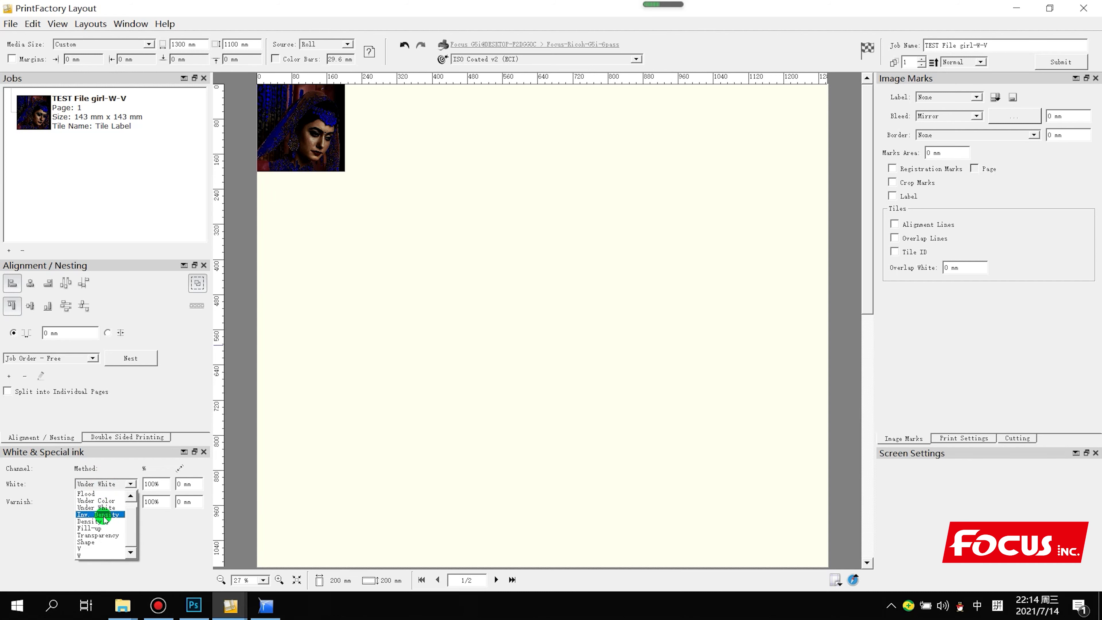
pyautogui.click(104, 515)
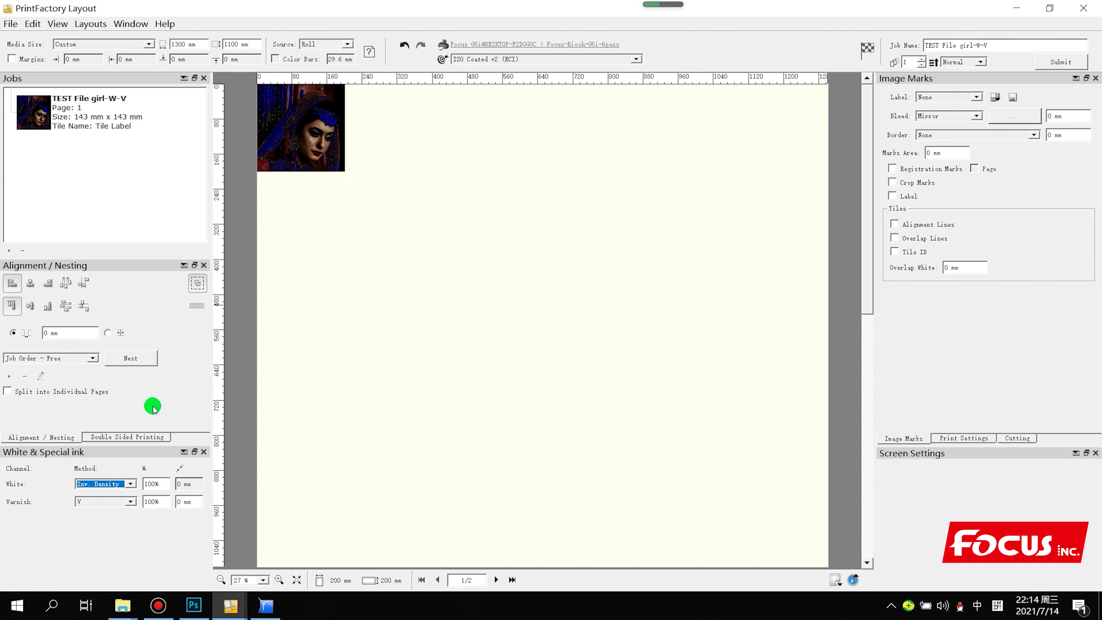
pyautogui.click(109, 485)
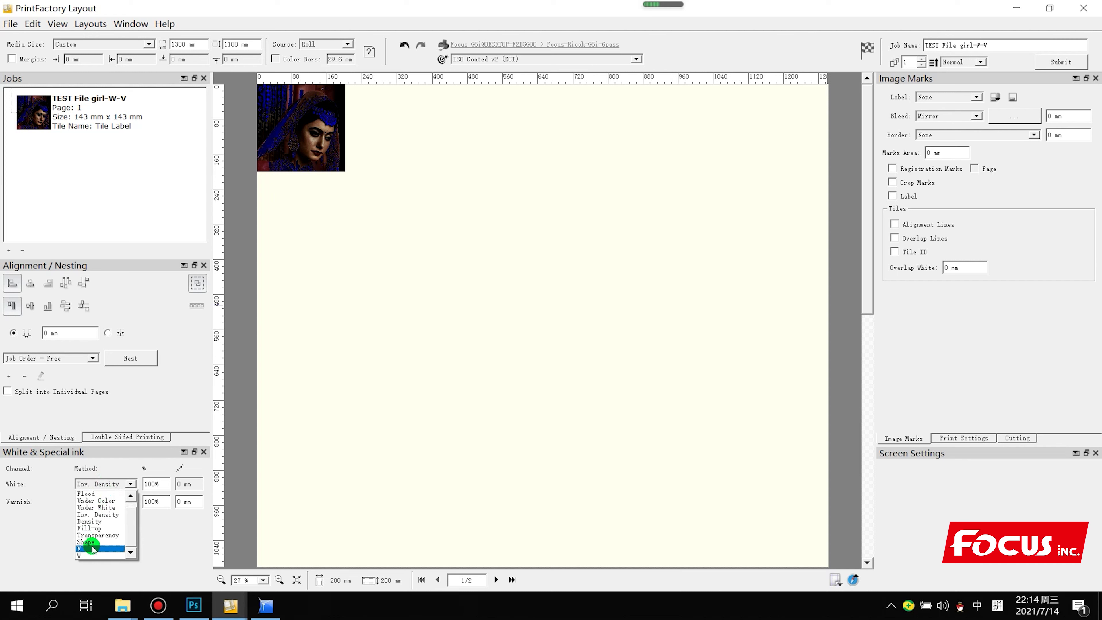
pyautogui.click(101, 501)
# Set the White channel's method to W and check it against the image's channels in Photoshop.
pyautogui.click(106, 483)
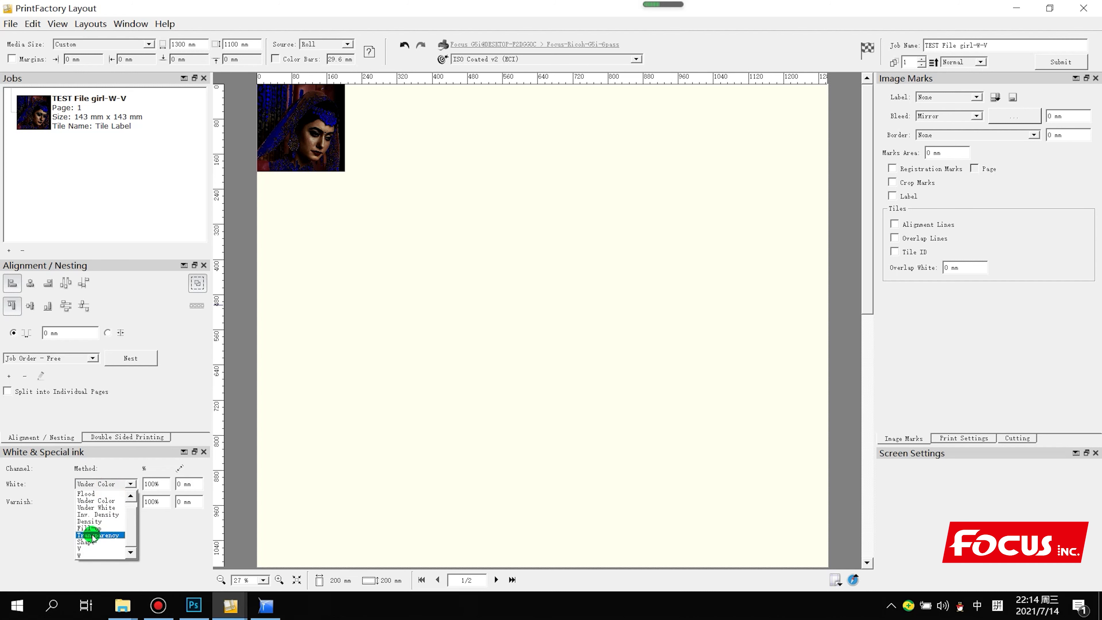
pyautogui.click(89, 554)
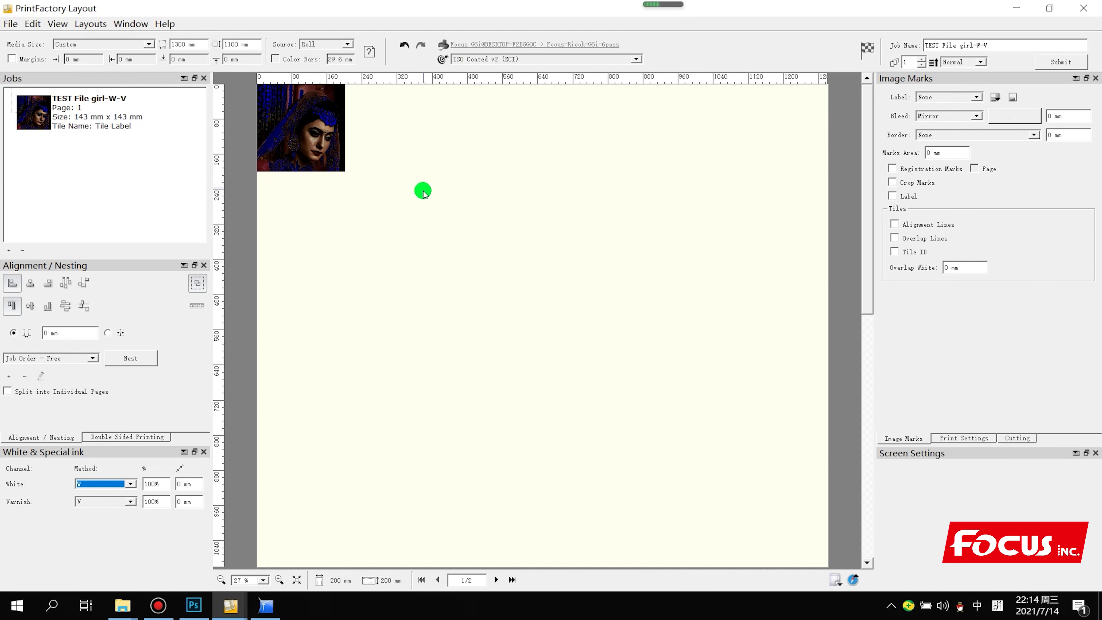
pyautogui.click(200, 610)
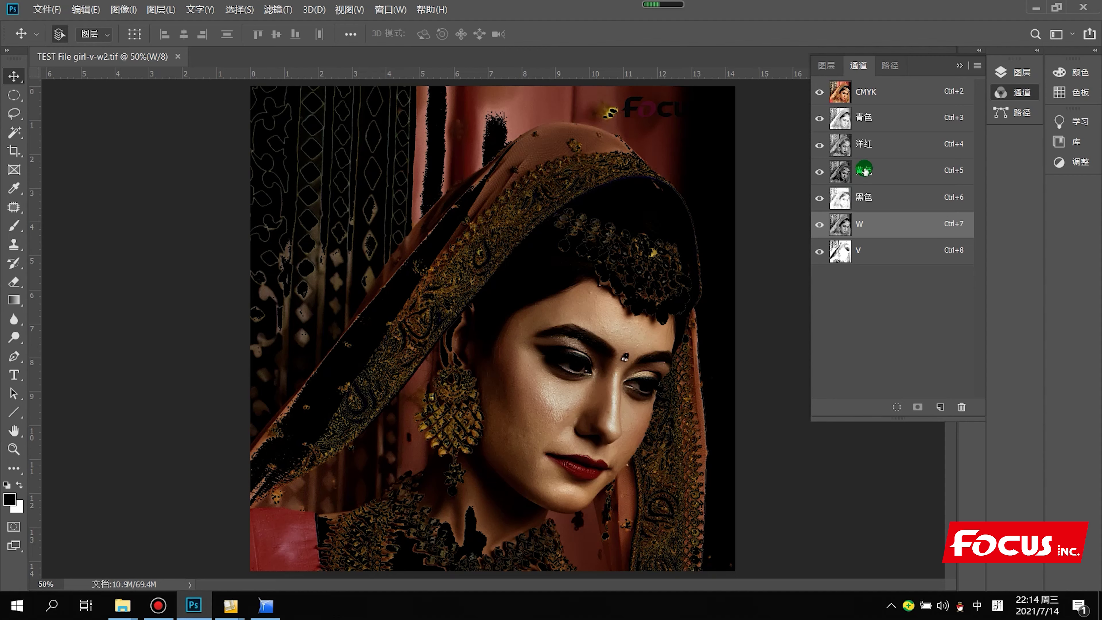
pyautogui.click(1037, 12)
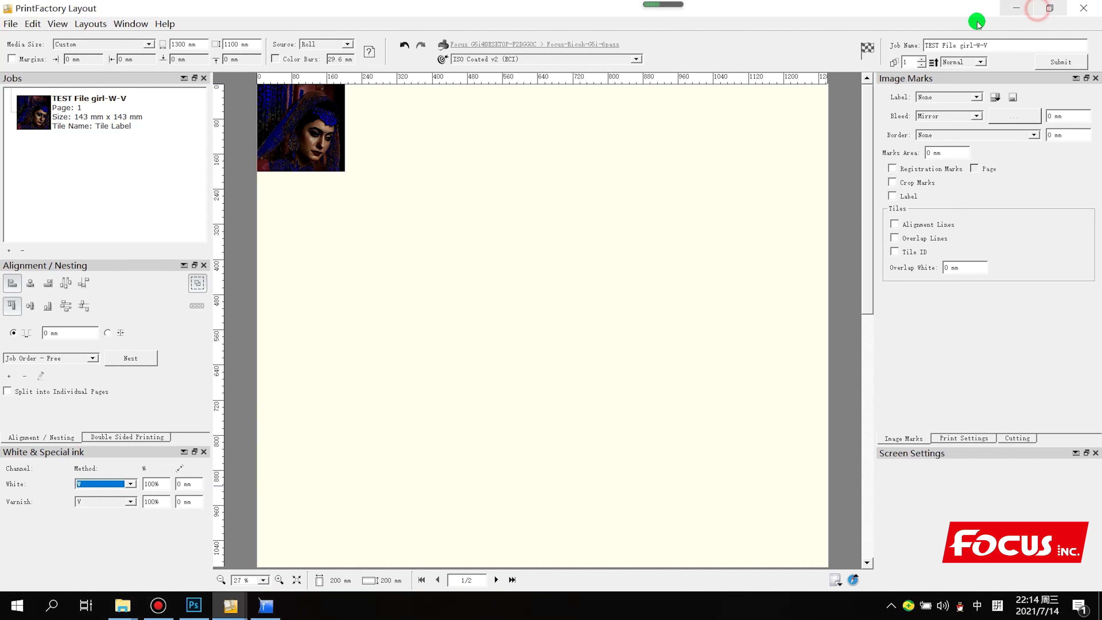
# Select the test image on the sheet and set its bleed and border sizes to 0.1 mm.
pyautogui.click(327, 145)
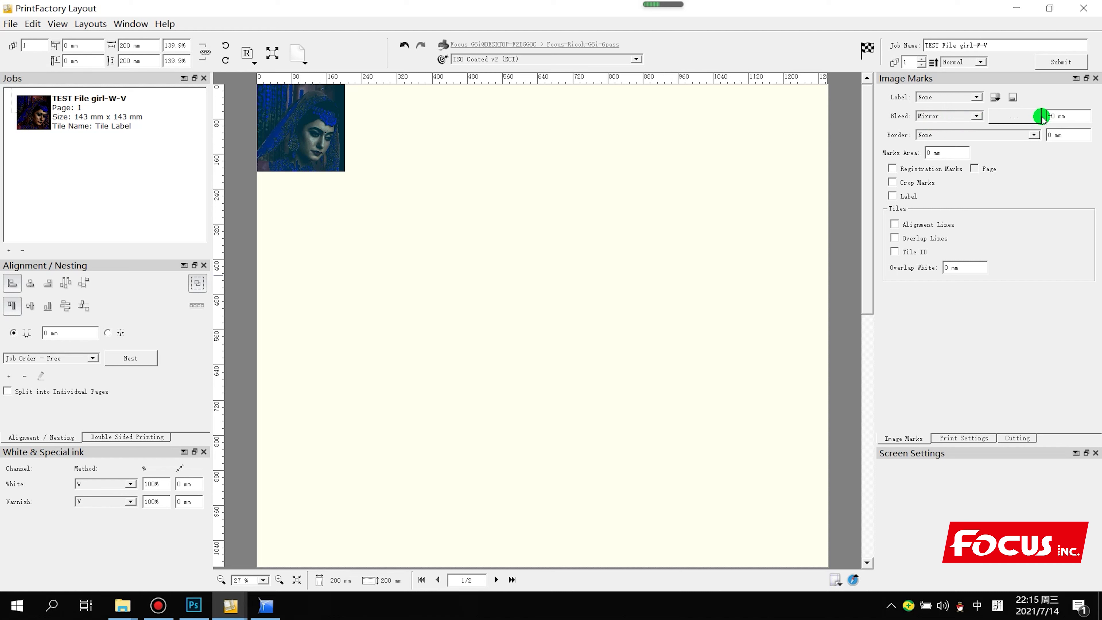
pyautogui.click(1095, 140)
pyautogui.click(1055, 138)
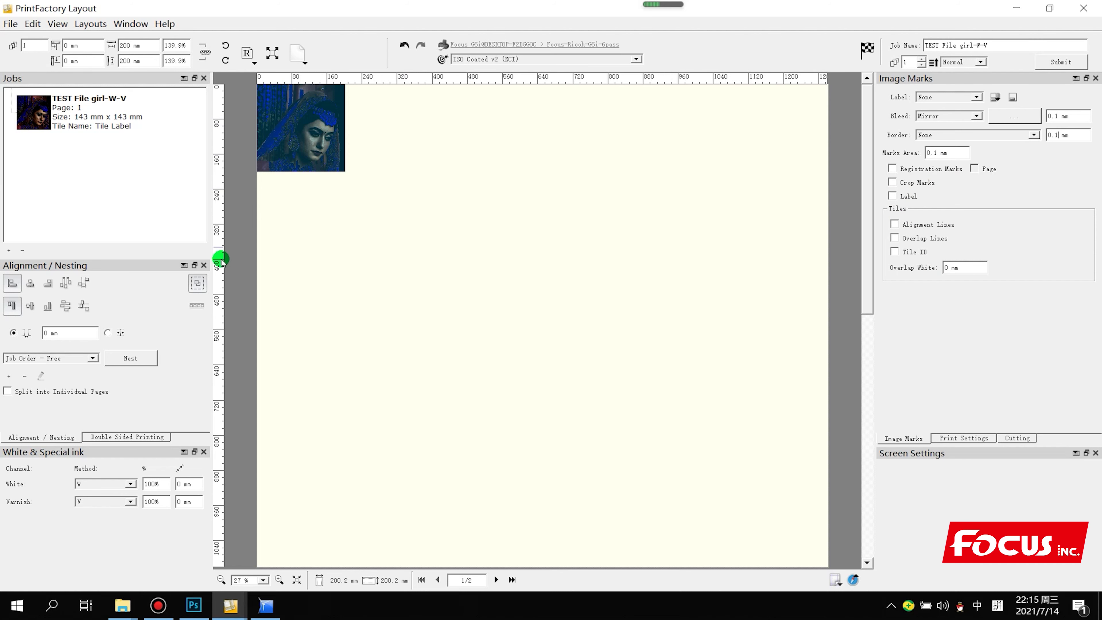
# Submit the job, switch to PrintFactory RIP and show the Hard_UV_Ink_Xyu group's jobs with a wider Processing column.
pyautogui.click(1061, 62)
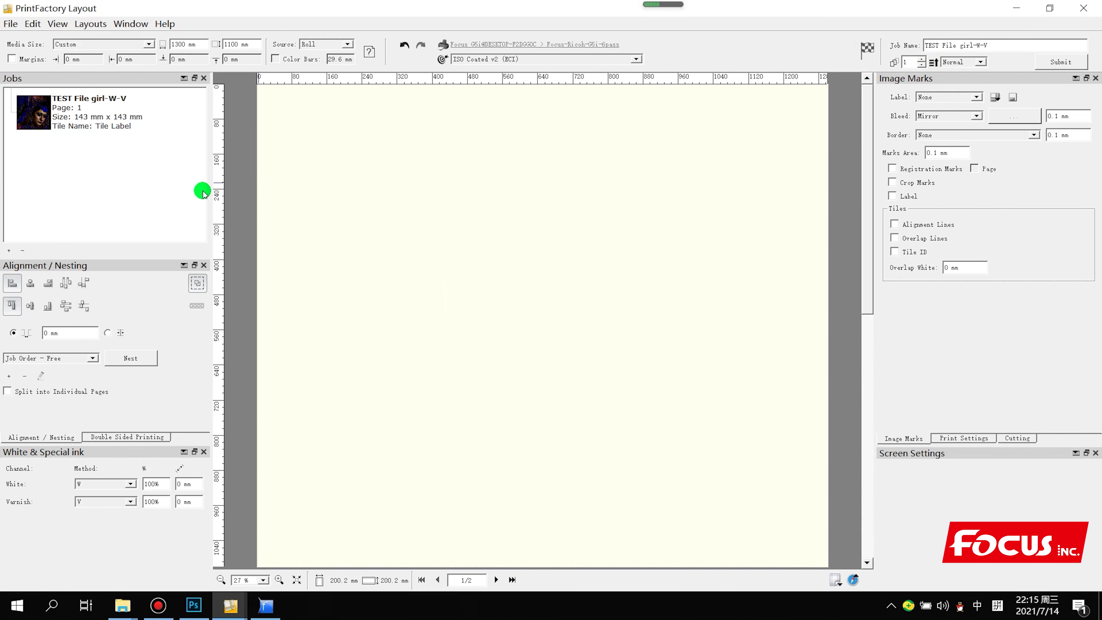
pyautogui.click(267, 608)
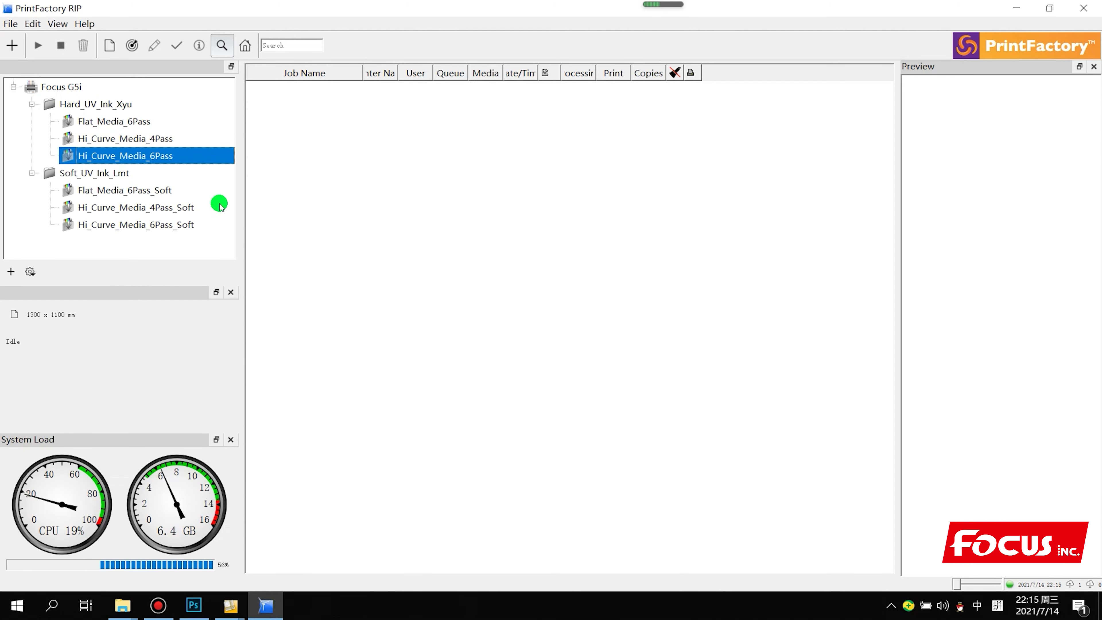
pyautogui.click(150, 124)
pyautogui.click(135, 109)
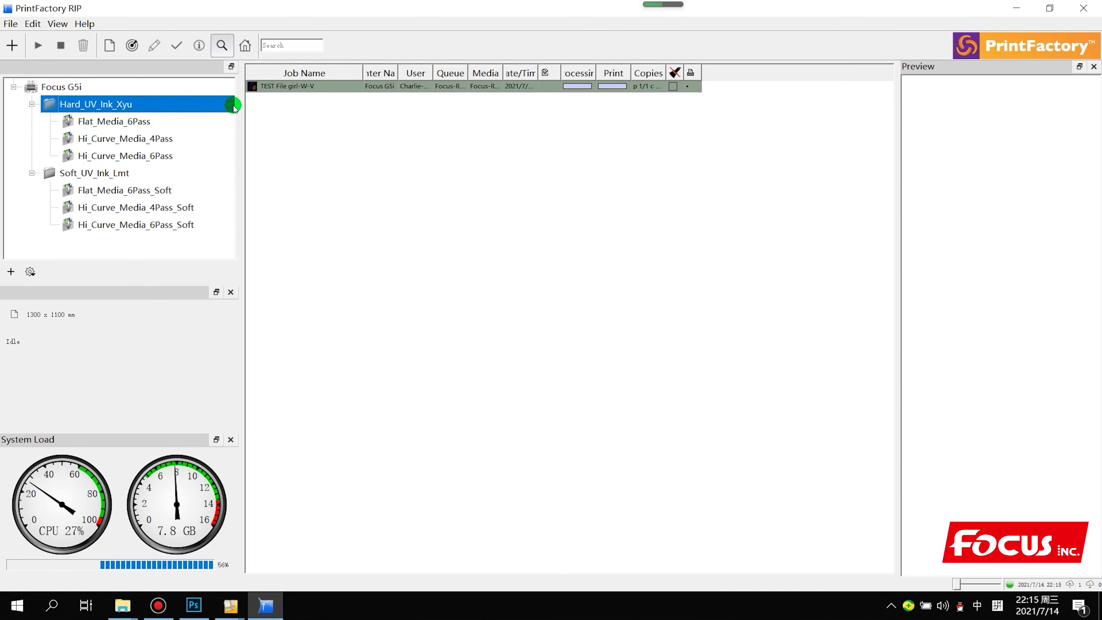
pyautogui.moveTo(597, 69); pyautogui.dragTo(728, 73)
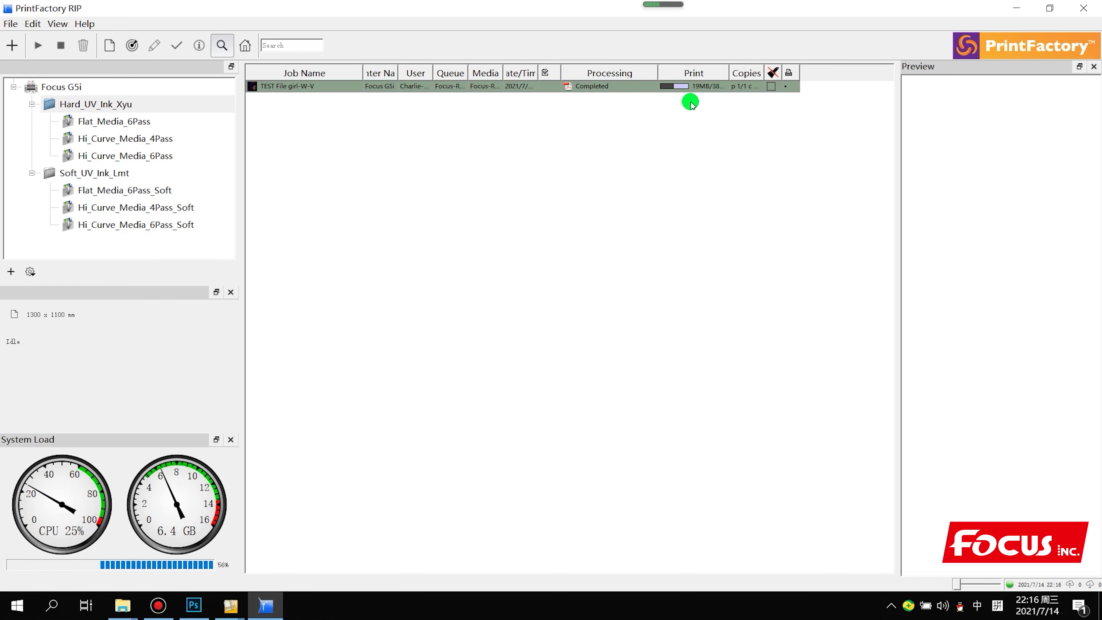
pyautogui.rightClick(702, 91)
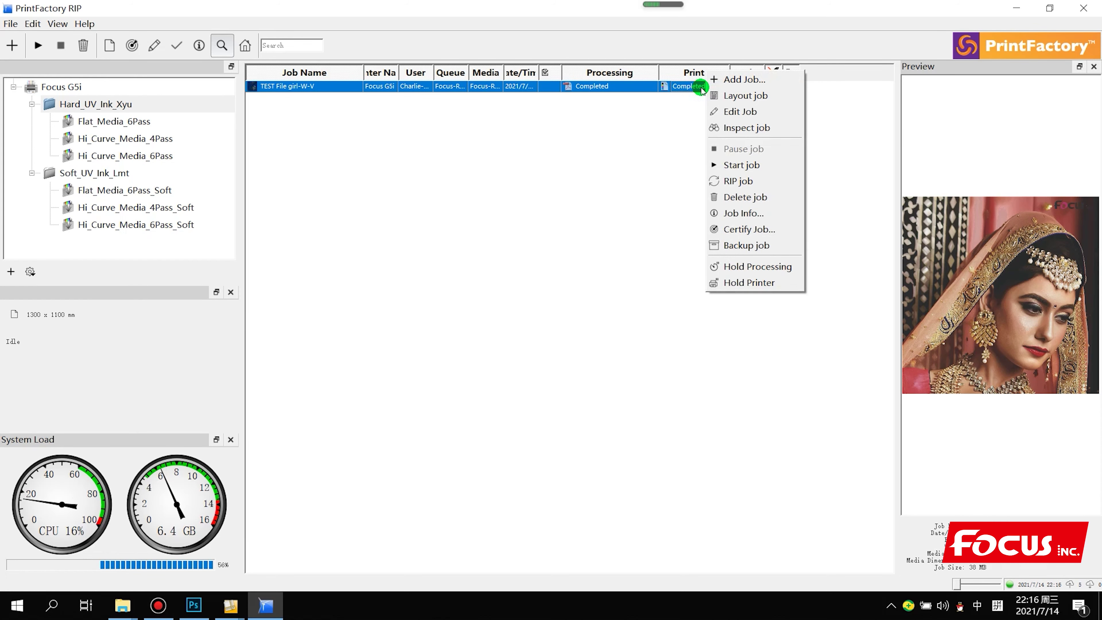
pyautogui.click(608, 215)
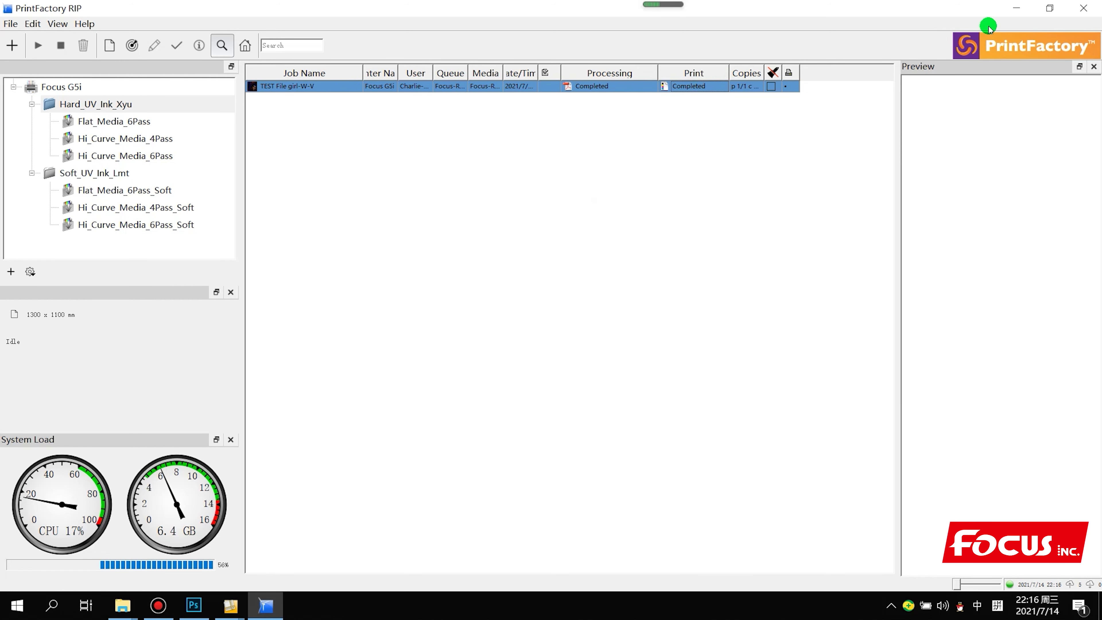
pyautogui.rightClick(487, 89)
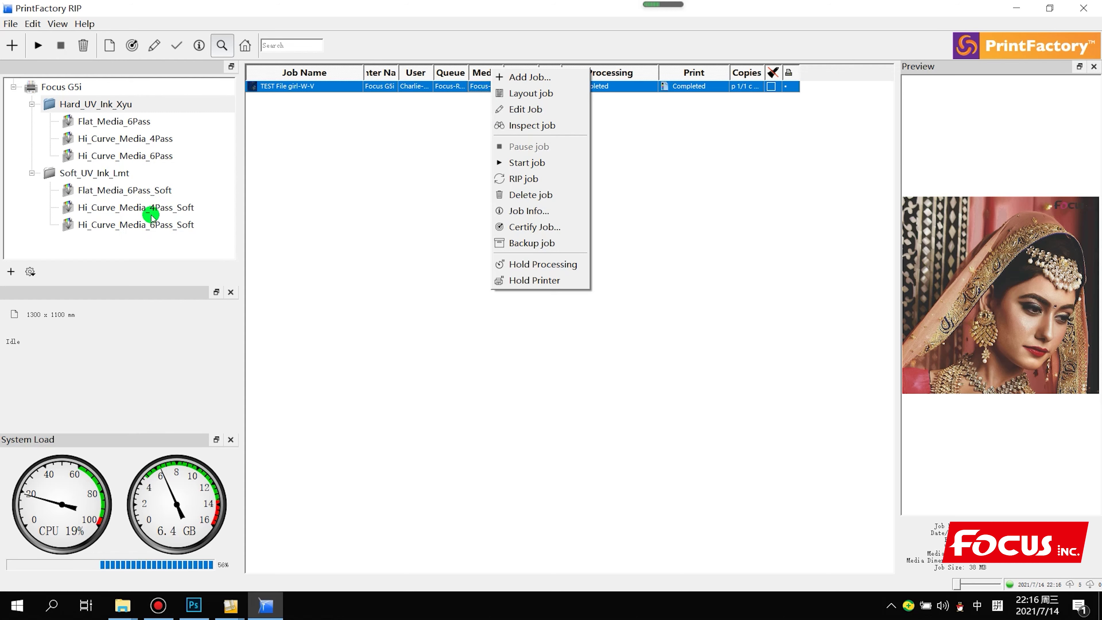
# Open the output folder of the Hard_UV_Ink_Xyu group and reposition its window.
pyautogui.click(133, 105)
pyautogui.rightClick(134, 107)
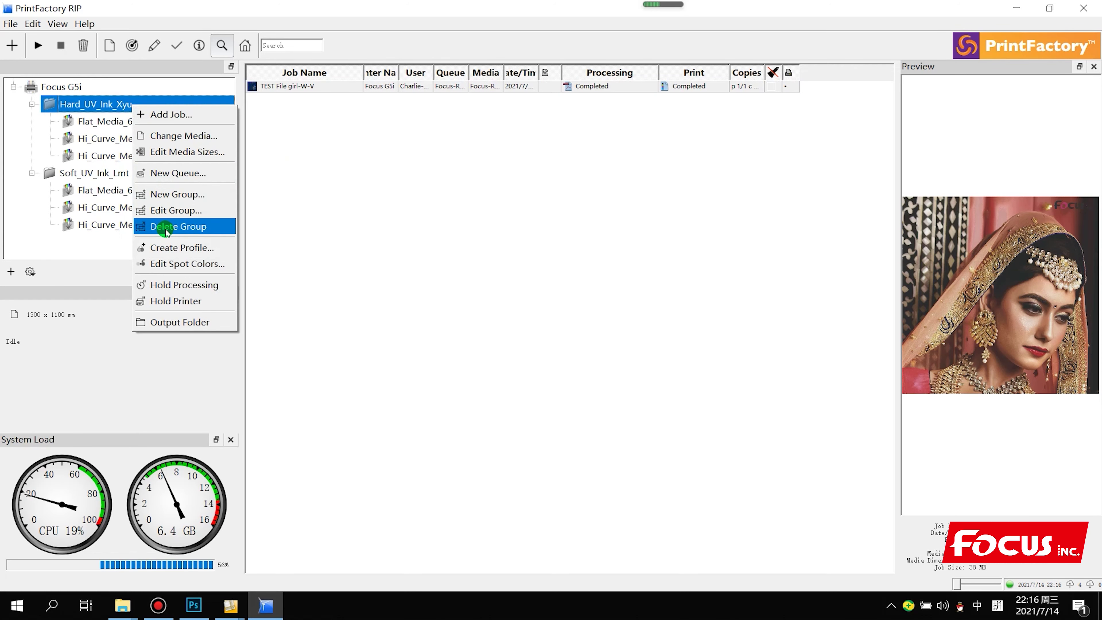
pyautogui.click(179, 321)
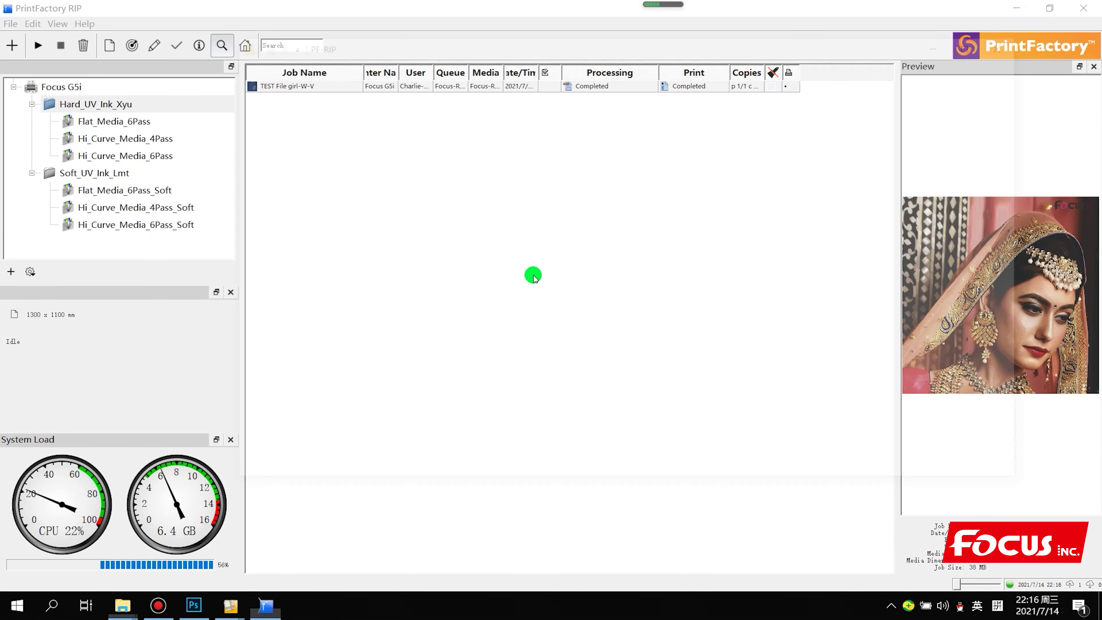
pyautogui.moveTo(468, 347); pyautogui.dragTo(494, 230)
pyautogui.moveTo(518, 47); pyautogui.dragTo(632, 134)
# Examine the date and size of TEST File girl-W-V.prt in the PF-RIP output folder.
pyautogui.click(556, 401)
pyautogui.click(699, 384)
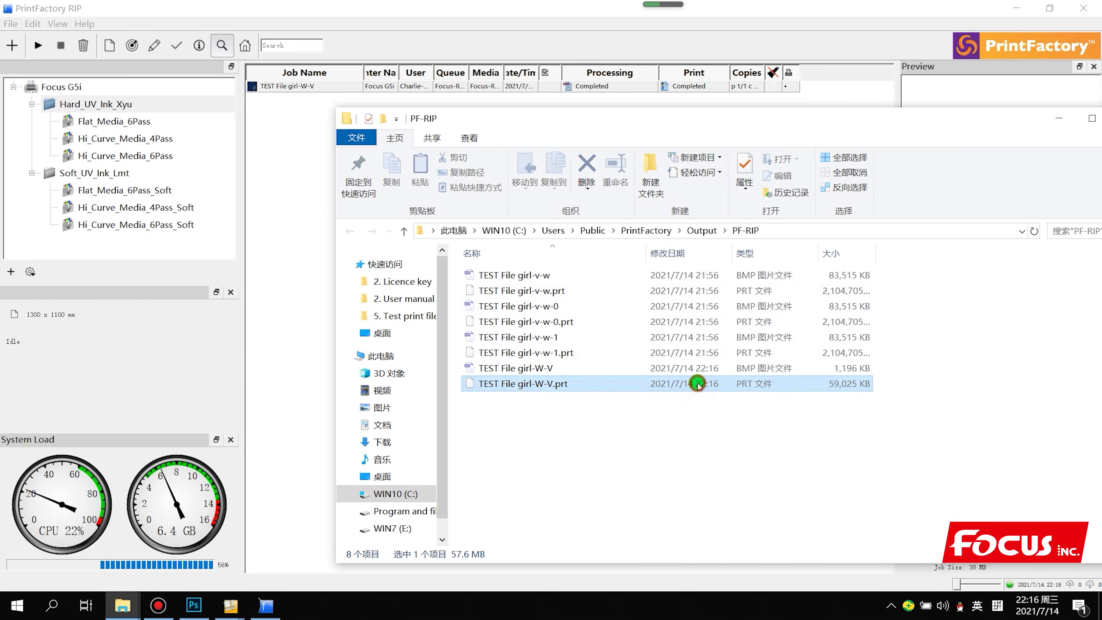
pyautogui.click(620, 434)
pyautogui.click(601, 390)
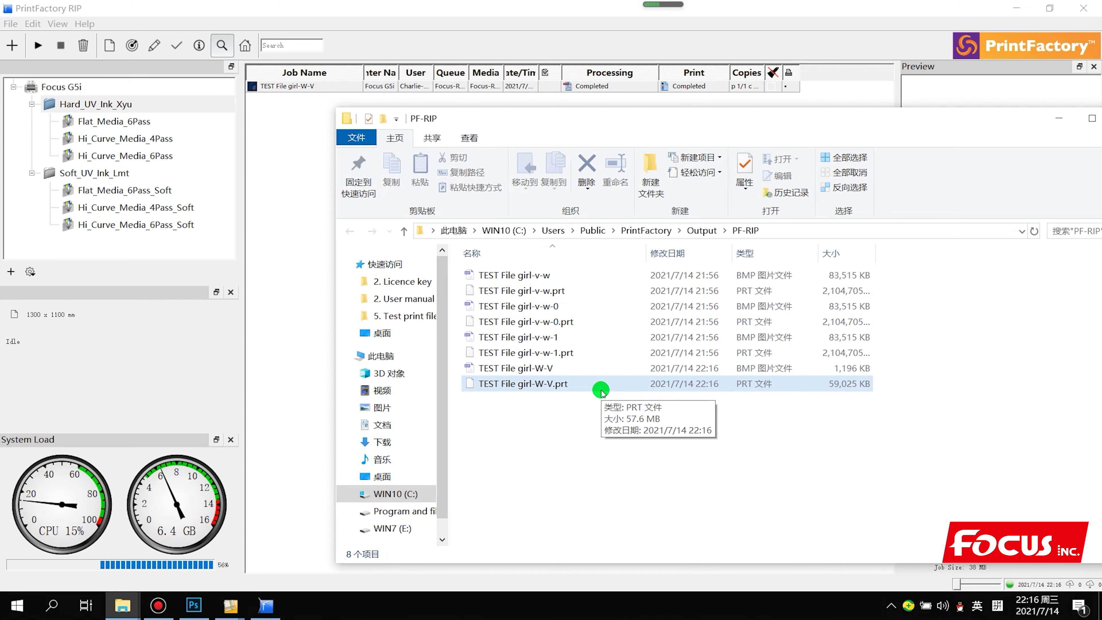
pyautogui.click(579, 424)
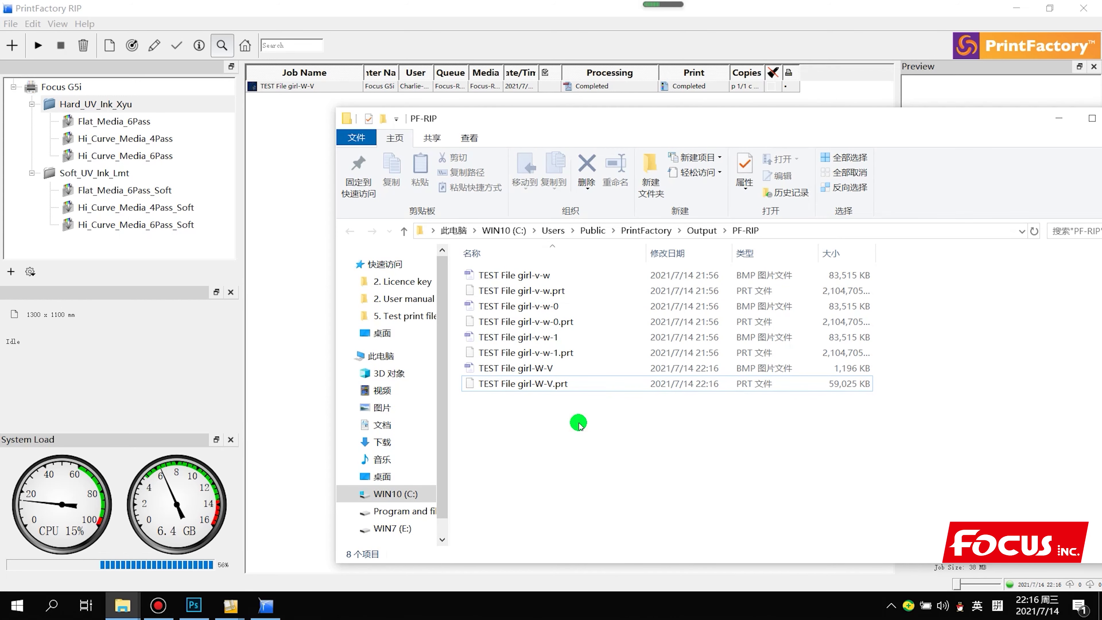
pyautogui.moveTo(819, 138); pyautogui.dragTo(548, 187)
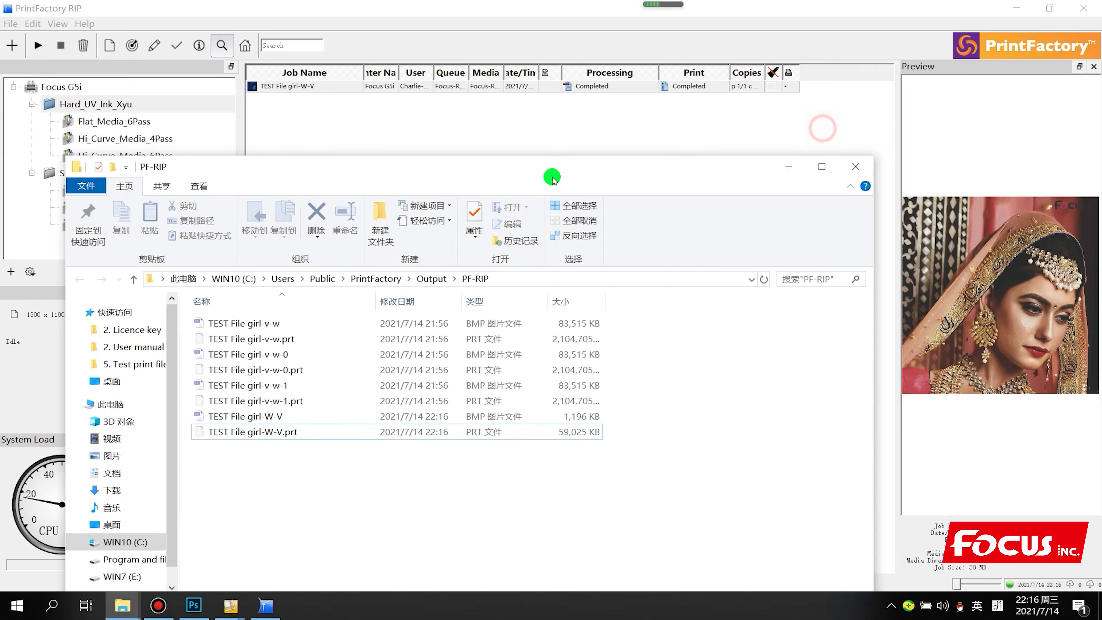
# Add the last TEST File girl-W-V from the 5. Test print file folder as a Layout job, placed at about 86.1 mm, 81.8 mm.
pyautogui.click(842, 167)
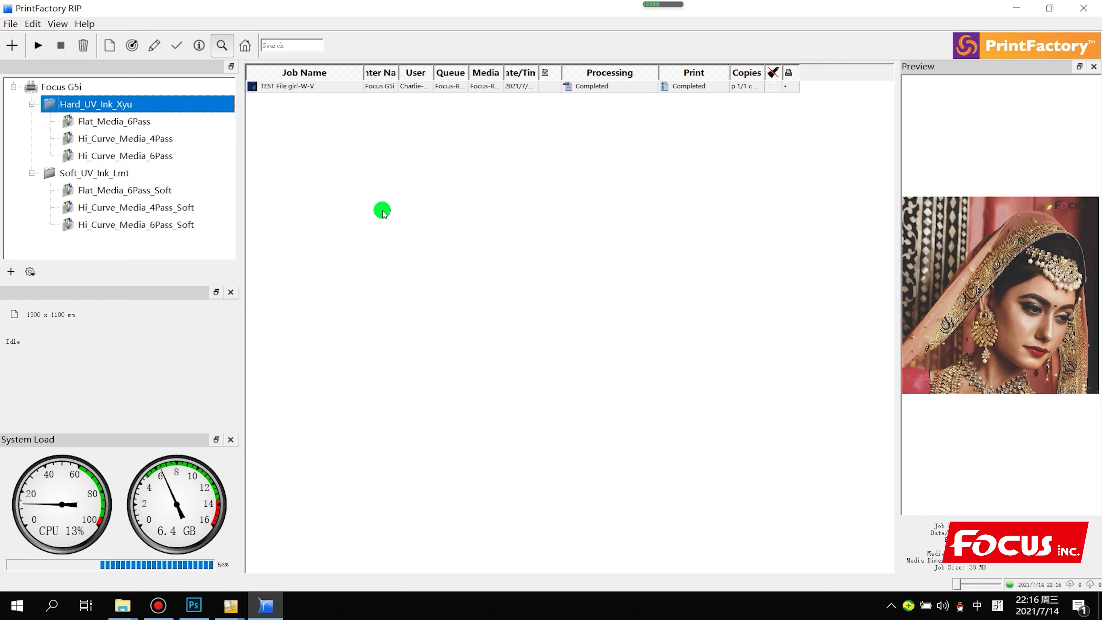
pyautogui.click(12, 48)
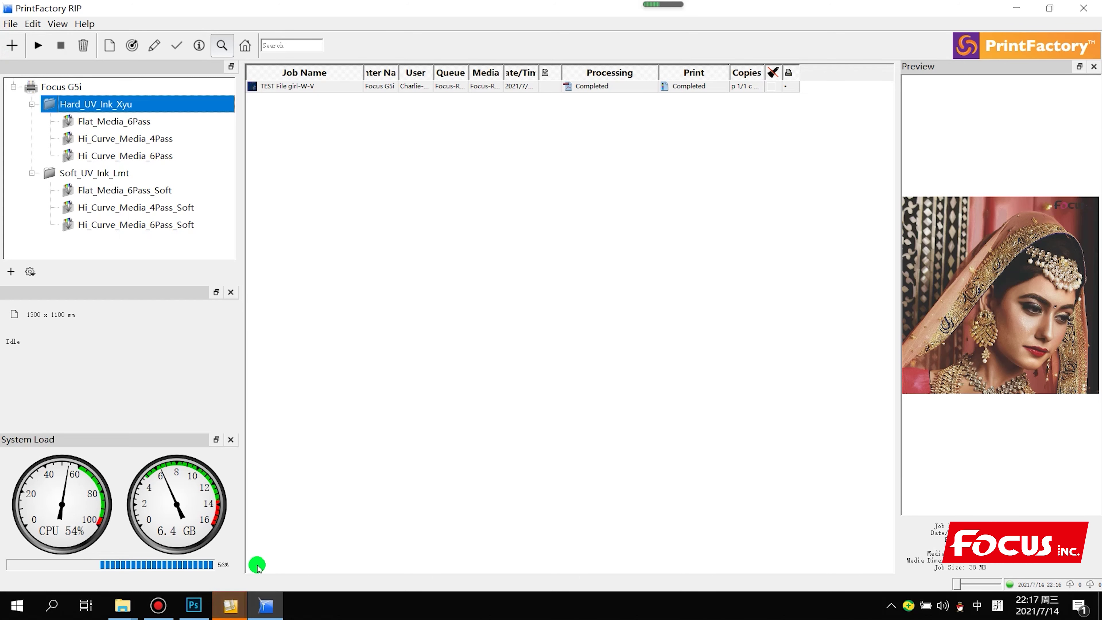
pyautogui.moveTo(230, 605)
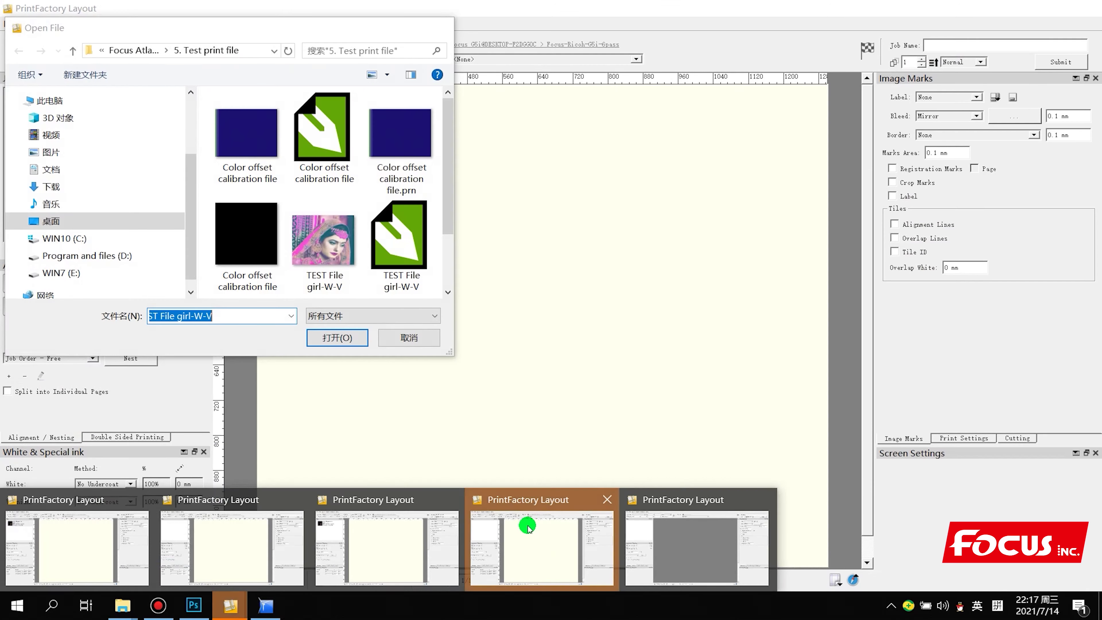
pyautogui.click(527, 526)
pyautogui.scroll(-2, 374, 282)
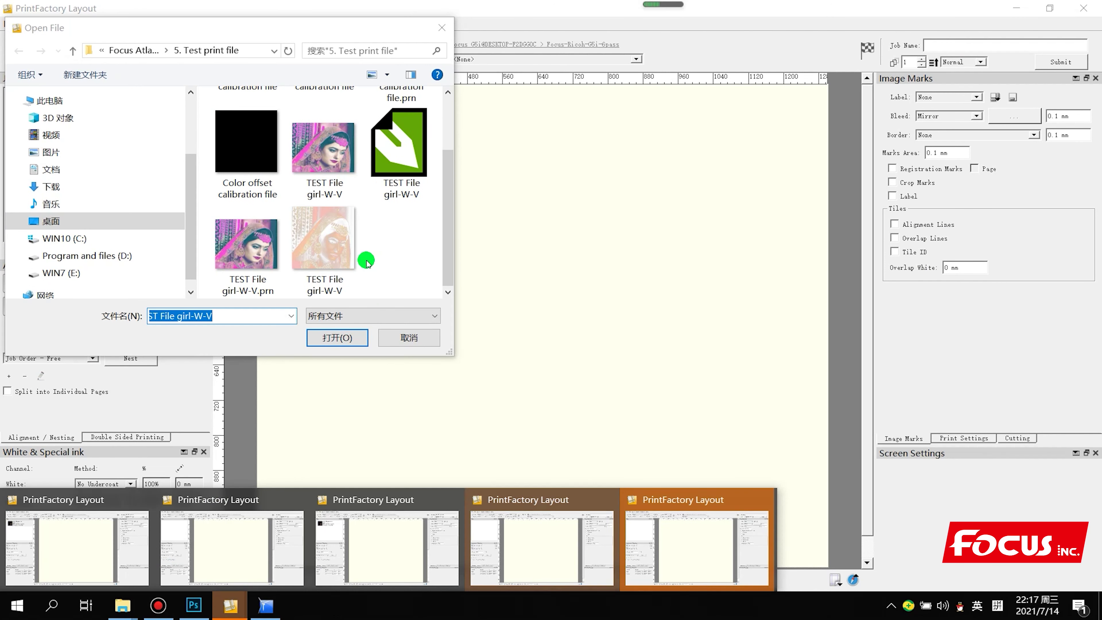
pyautogui.click(349, 278)
pyautogui.click(337, 337)
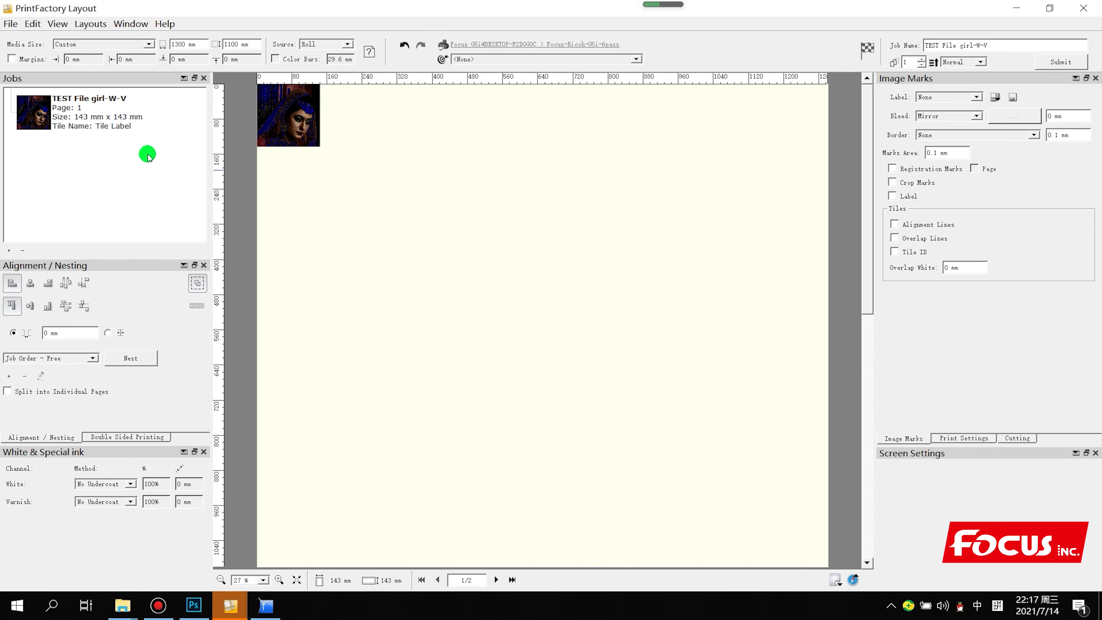
pyautogui.click(148, 45)
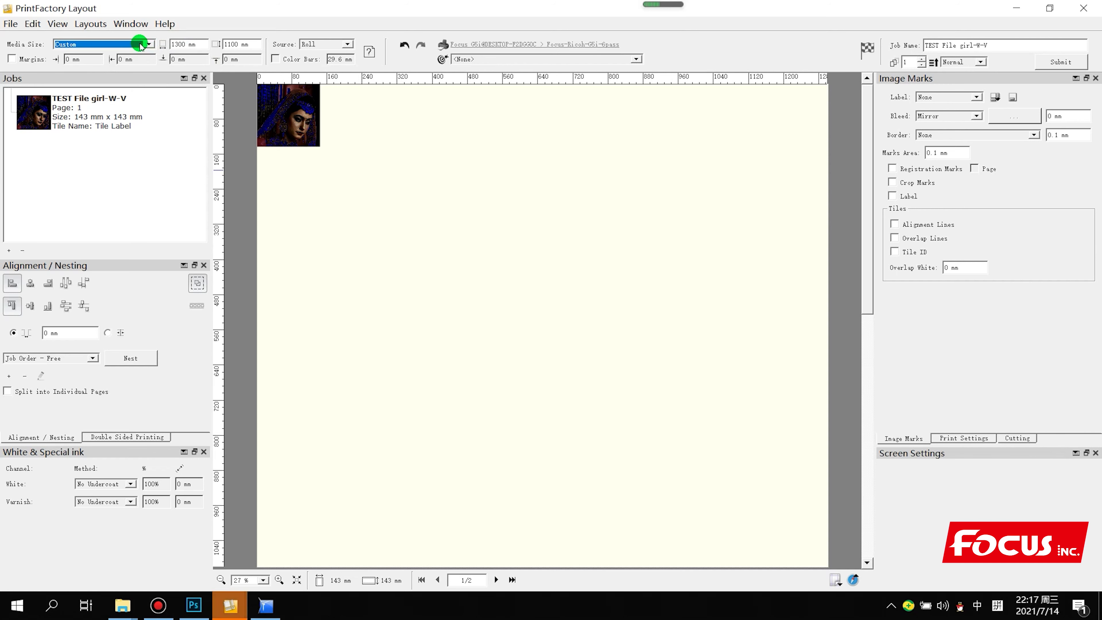
pyautogui.moveTo(287, 119); pyautogui.dragTo(326, 156)
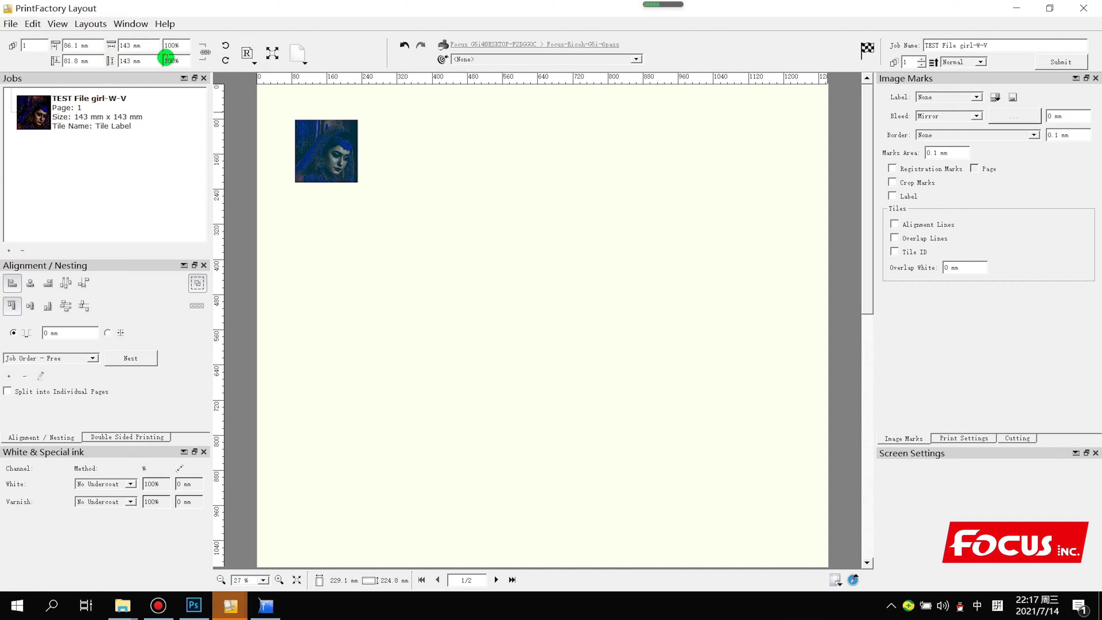
# Examine the printer, media, print mode and Visual Match options available for the job's Focus G5i output.
pyautogui.click(512, 44)
pyautogui.click(570, 77)
pyautogui.click(568, 76)
pyautogui.click(564, 77)
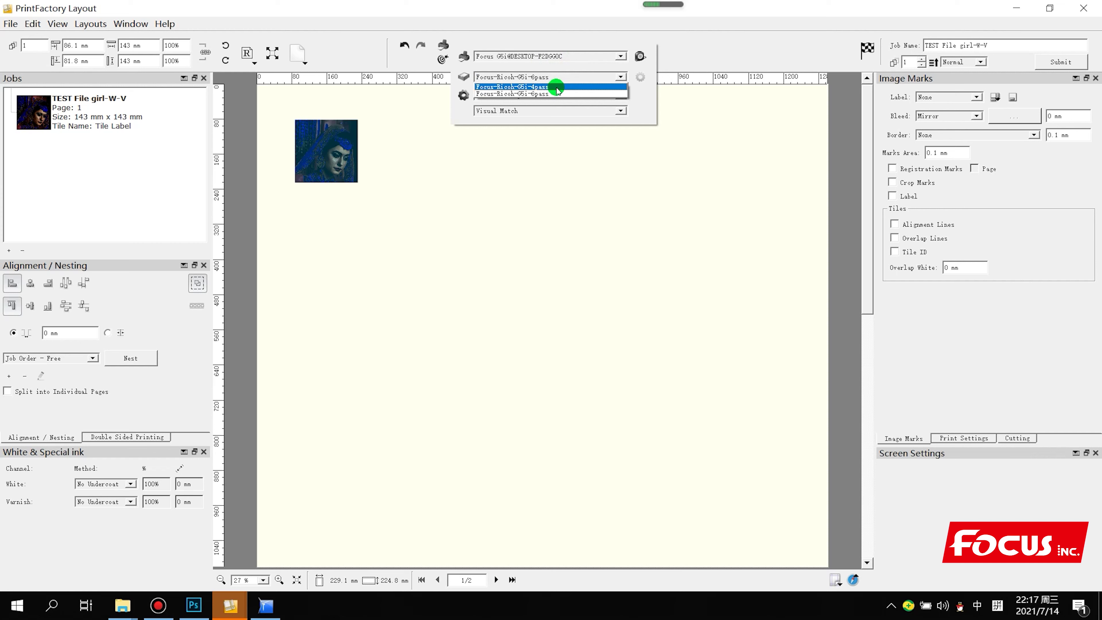
pyautogui.click(554, 65)
pyautogui.click(554, 94)
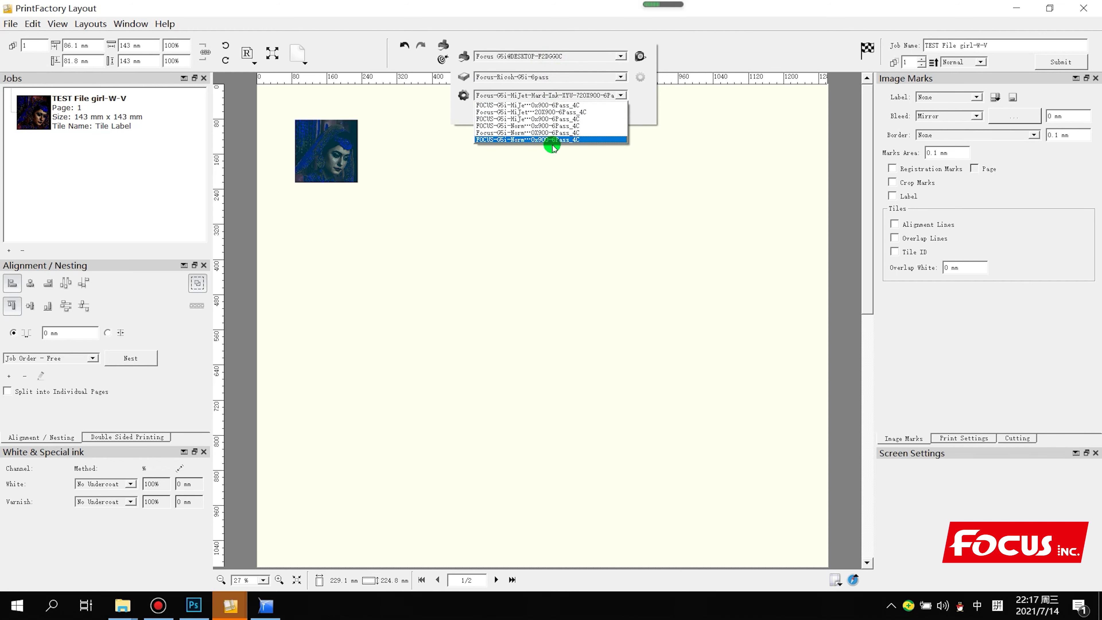
pyautogui.click(556, 95)
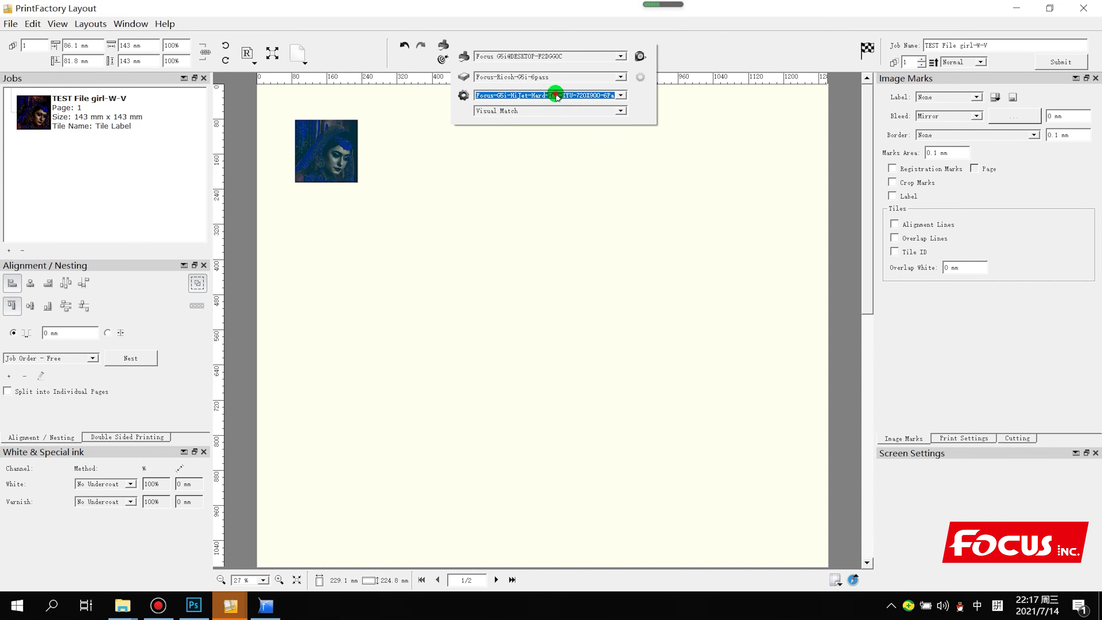
pyautogui.click(554, 95)
pyautogui.click(551, 94)
pyautogui.click(550, 94)
pyautogui.click(547, 97)
pyautogui.click(545, 109)
pyautogui.click(544, 110)
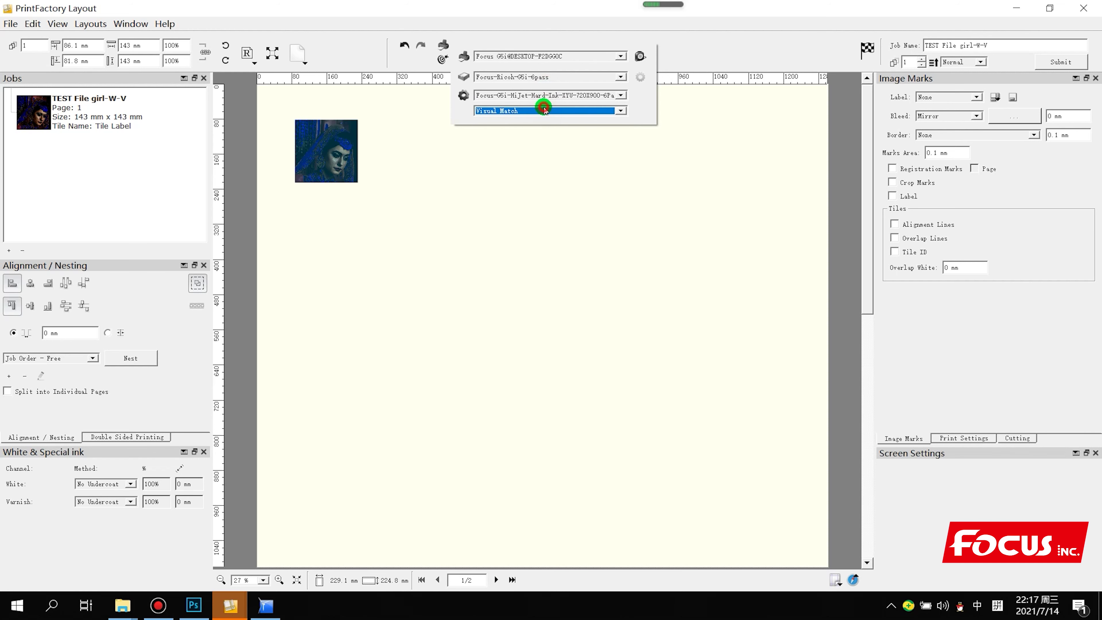
pyautogui.click(545, 111)
pyautogui.click(544, 111)
pyautogui.click(610, 233)
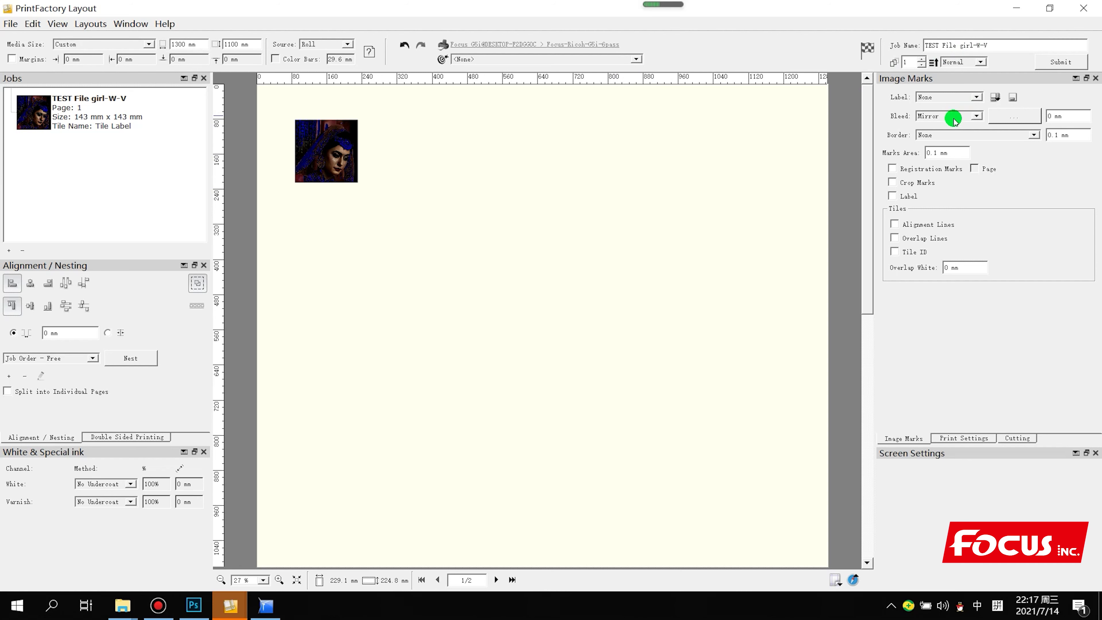
# Set the White channel's method to W and the Varnish channel's method to V.
pyautogui.click(108, 489)
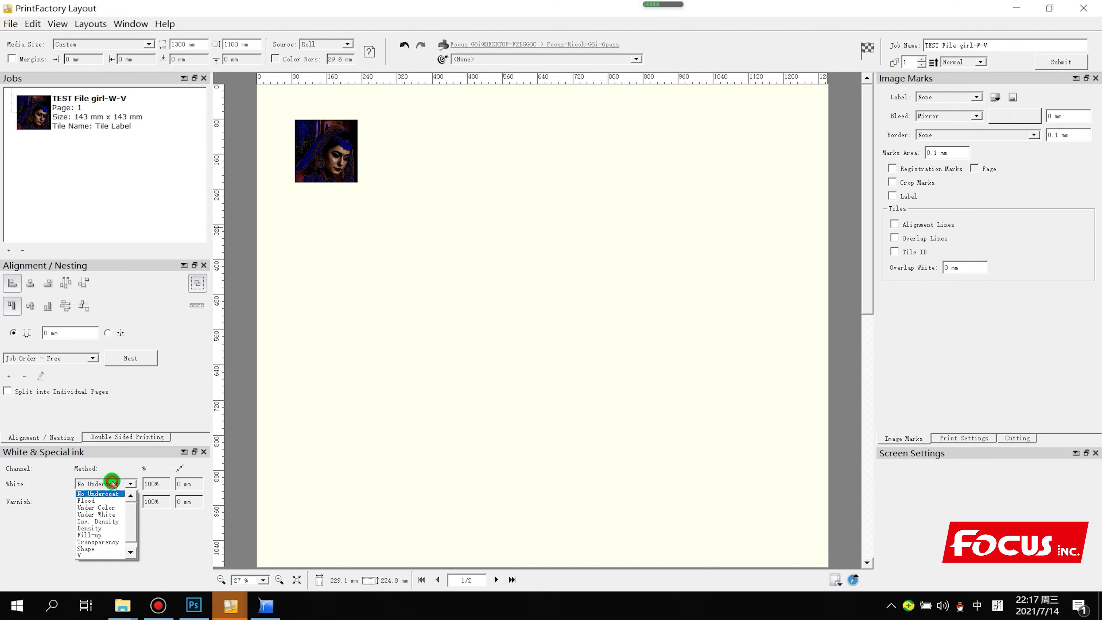
pyautogui.click(99, 546)
pyautogui.click(101, 482)
pyautogui.click(89, 555)
pyautogui.click(98, 502)
pyautogui.click(87, 573)
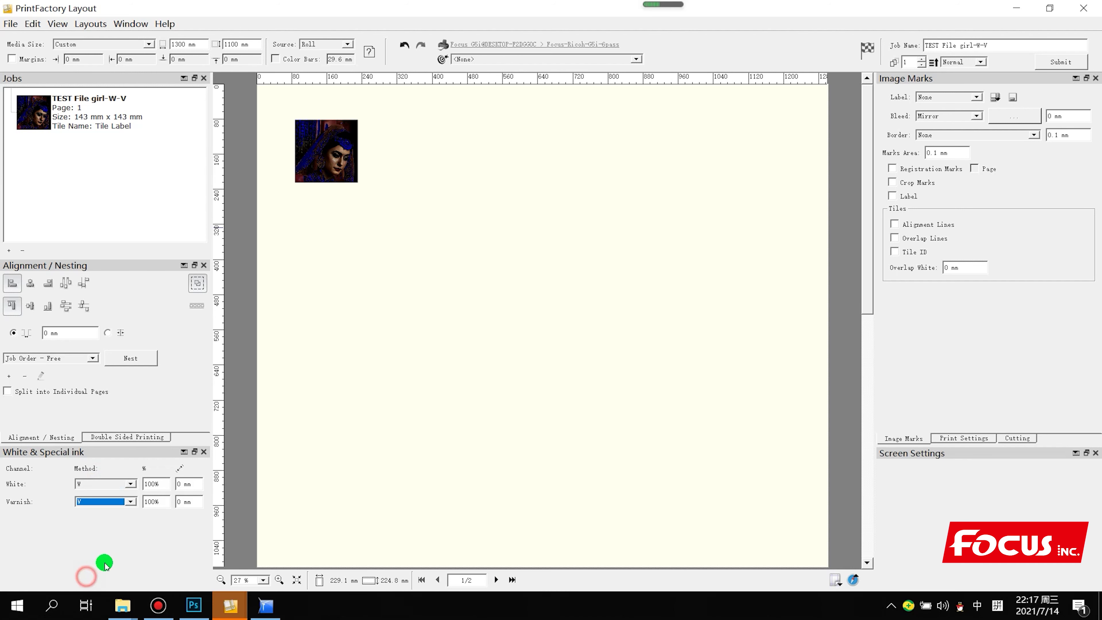
# Name the job TEST File girl-W-V-2 and submit it.
pyautogui.click(1004, 45)
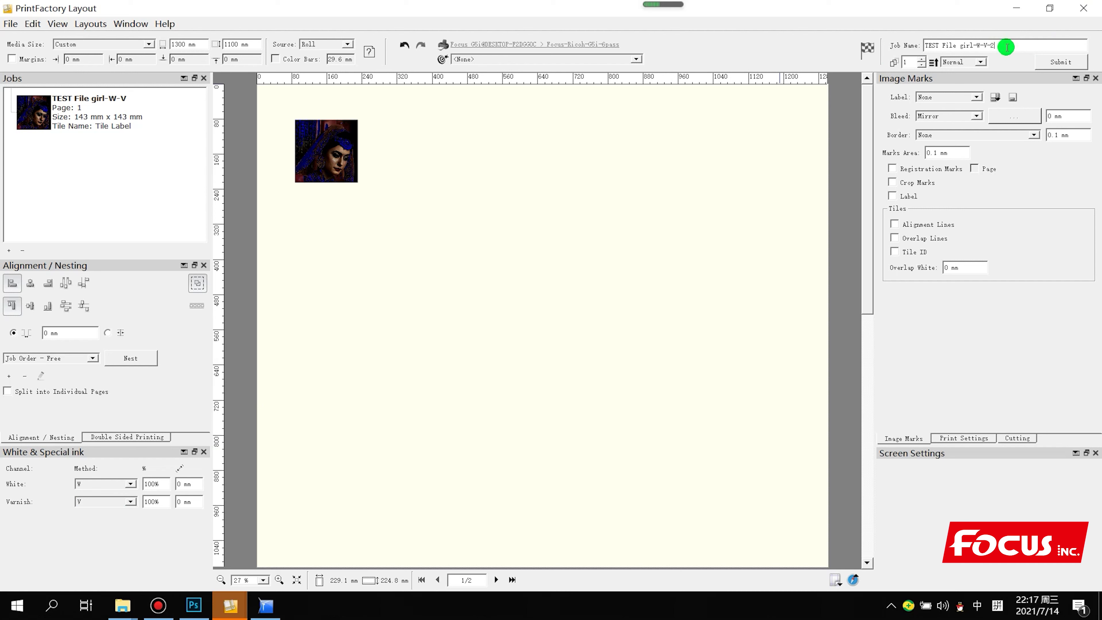
pyautogui.moveTo(1006, 45); pyautogui.dragTo(879, 48)
pyautogui.click(1004, 46)
pyautogui.click(1062, 63)
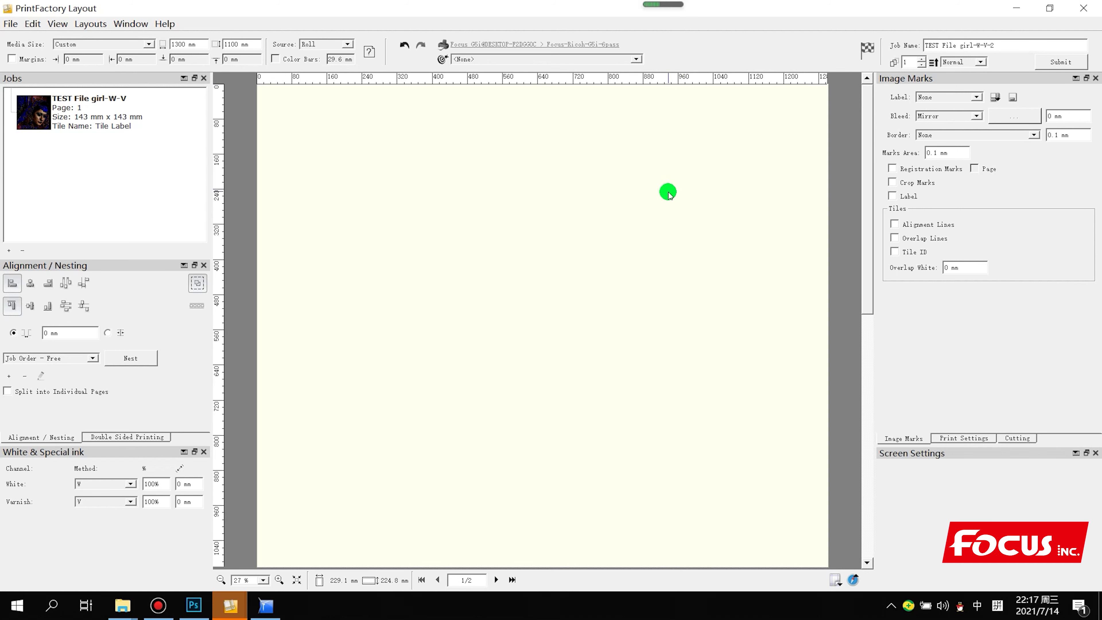
# Place the listed test image on the empty sheet at about 27.6 mm, 24 mm and submit the job again.
pyautogui.moveTo(71, 106); pyautogui.dragTo(443, 197)
pyautogui.moveTo(473, 231); pyautogui.dragTo(304, 134)
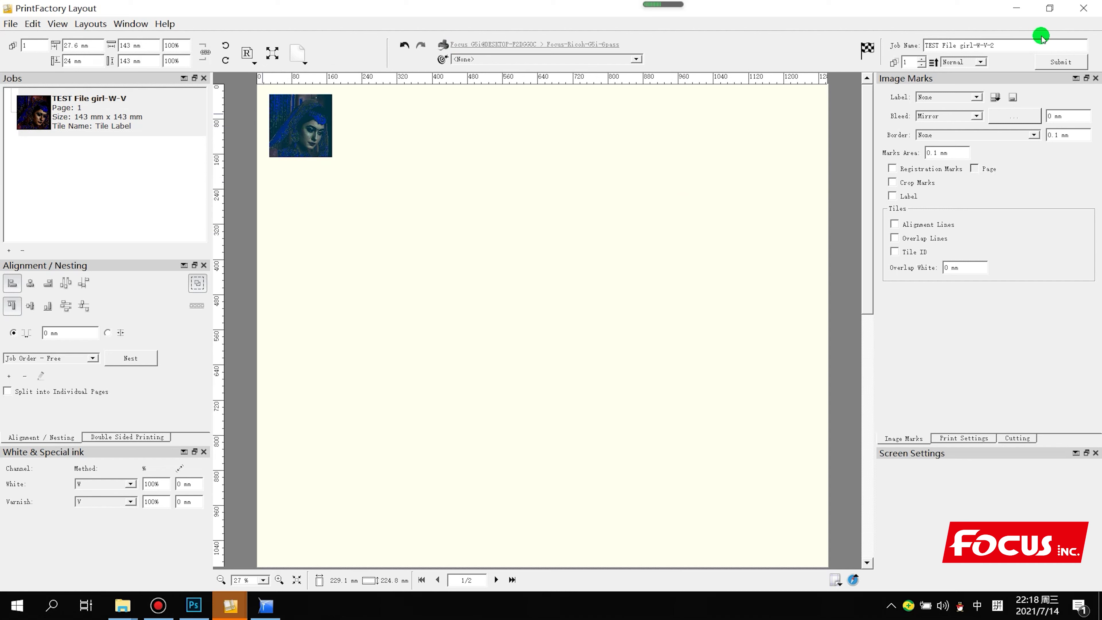
pyautogui.click(1072, 62)
# Switch to PrintFactory RIP and check the processing of the submitted TEST File girl-W-V-2 jobs under the Focus G5i printer.
pyautogui.click(1014, 9)
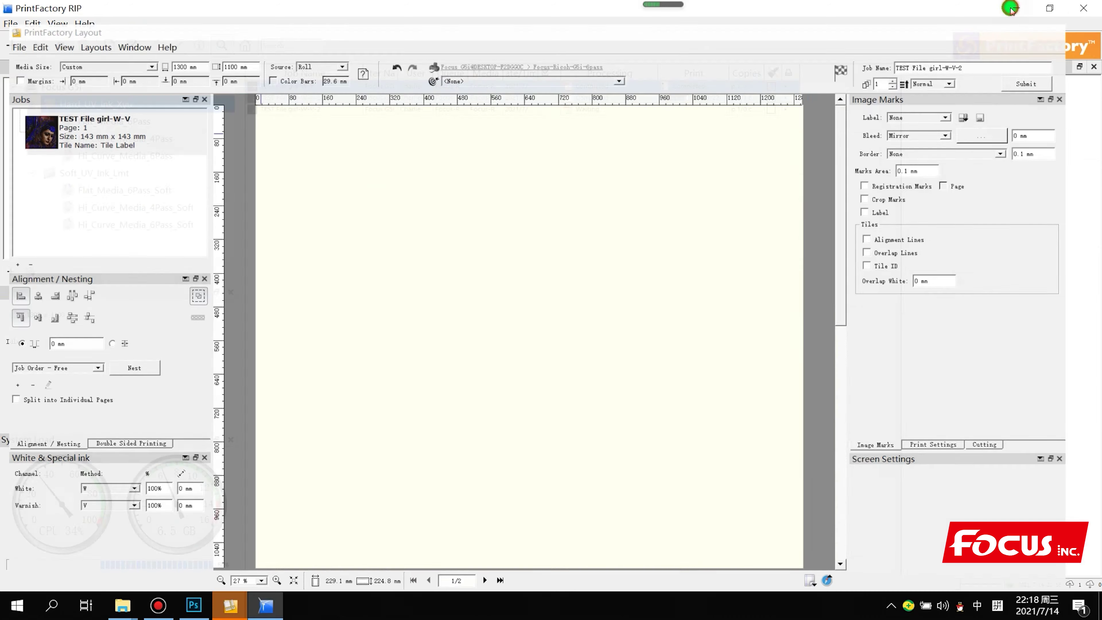
pyautogui.click(595, 150)
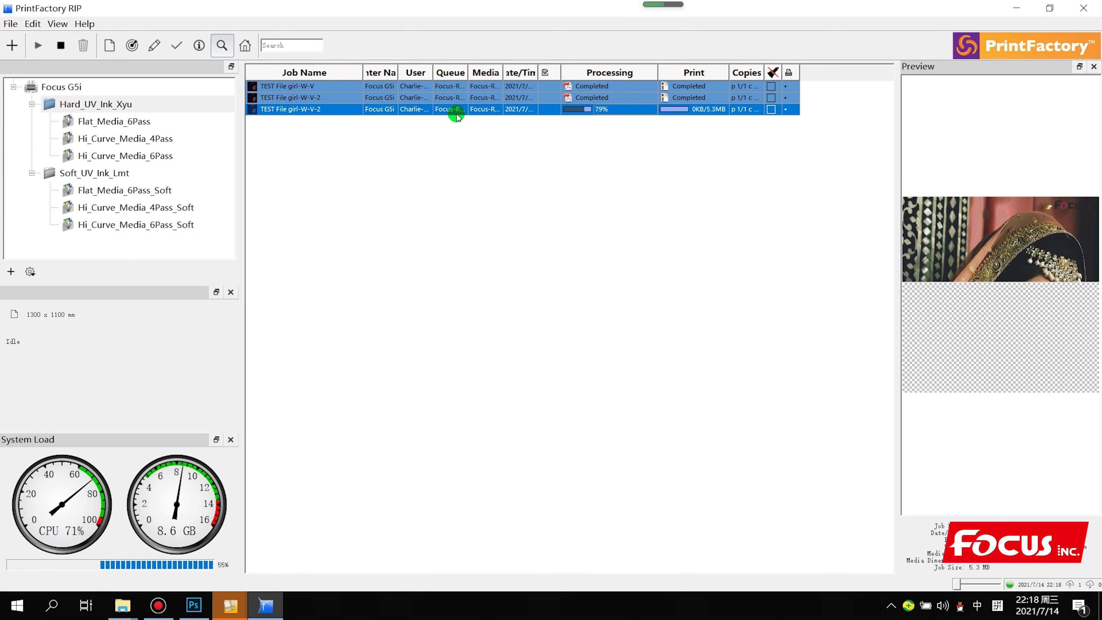
pyautogui.click(337, 112)
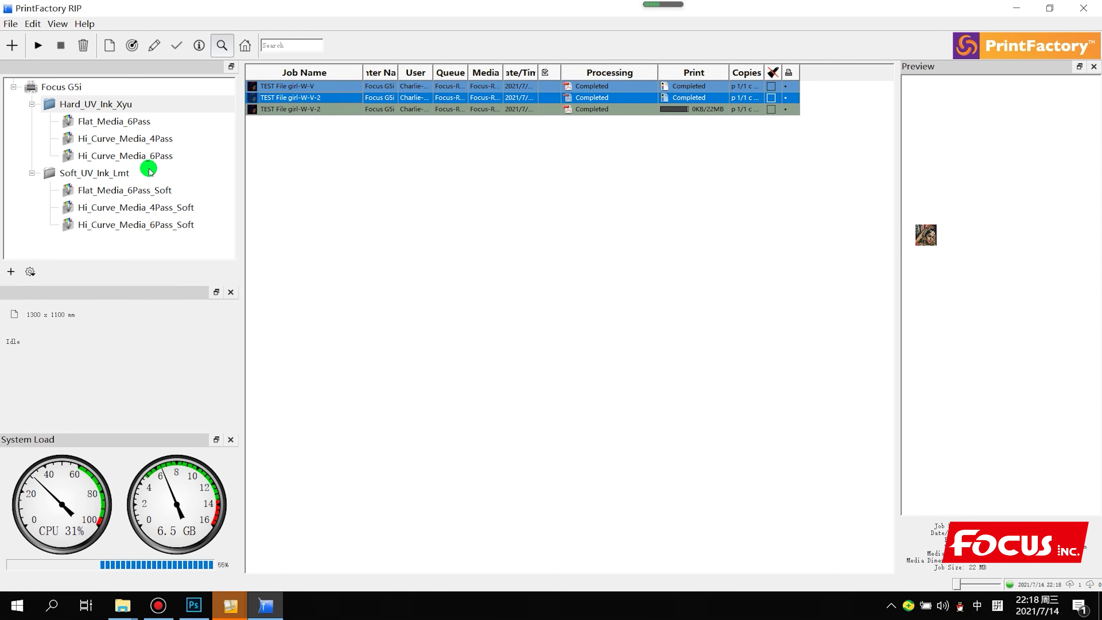
pyautogui.click(72, 88)
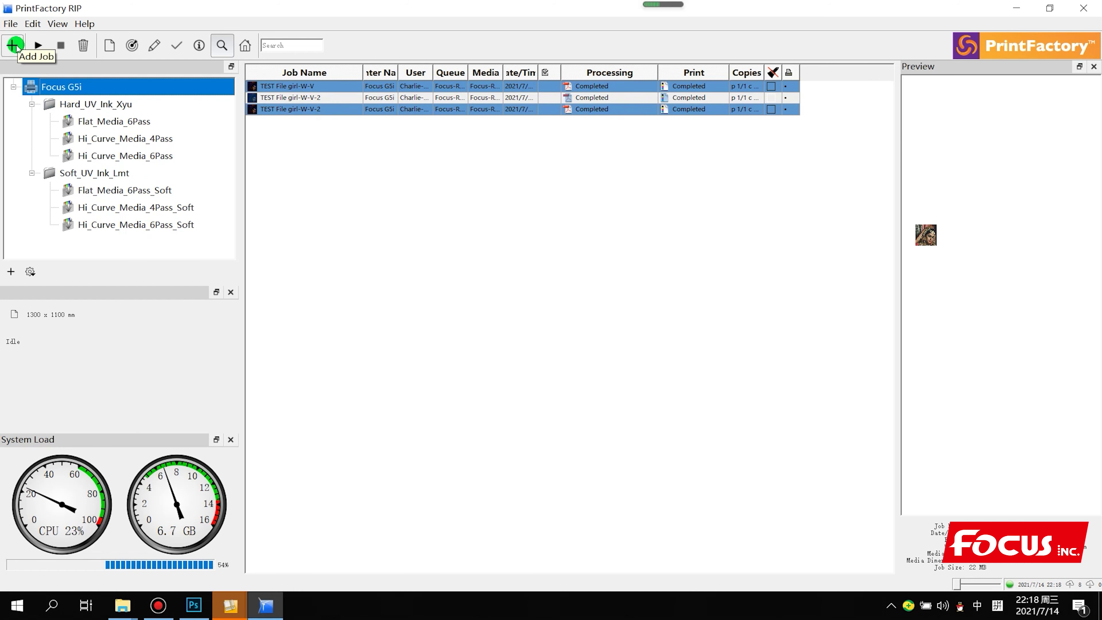
pyautogui.click(421, 298)
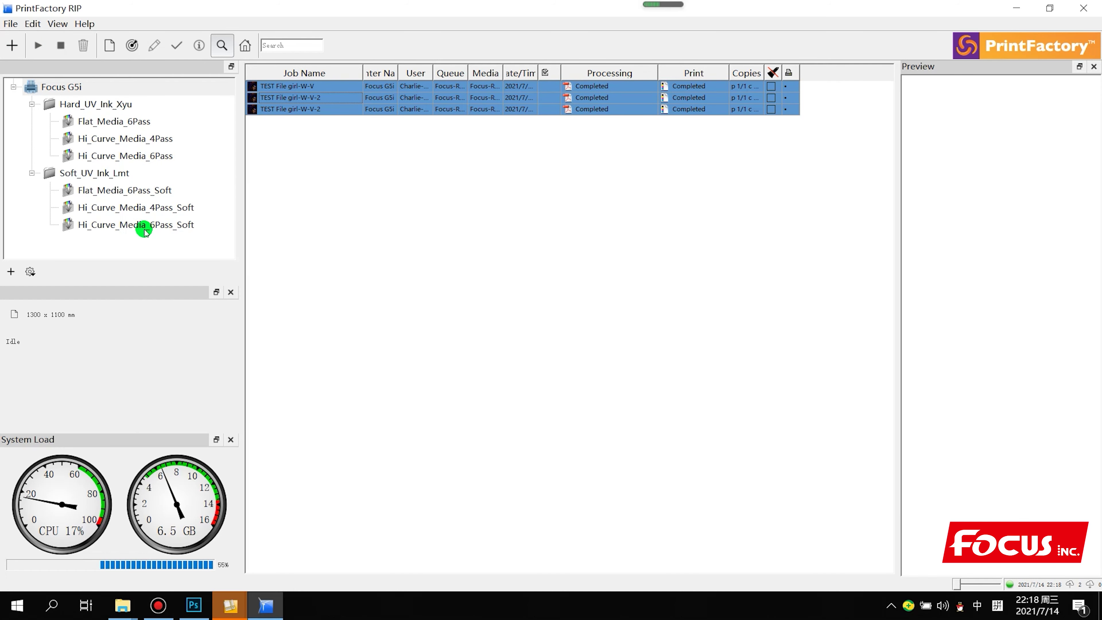
# Show the commands available for the Soft_UV_Ink_Lmt group and dismiss them.
pyautogui.click(115, 173)
pyautogui.rightClick(117, 173)
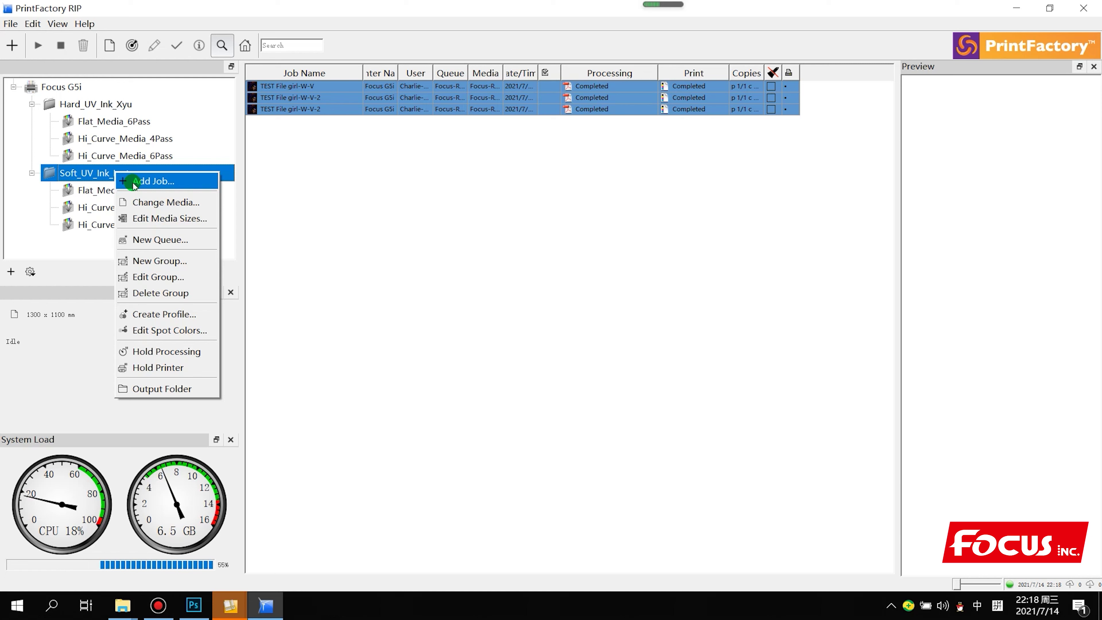
pyautogui.click(431, 230)
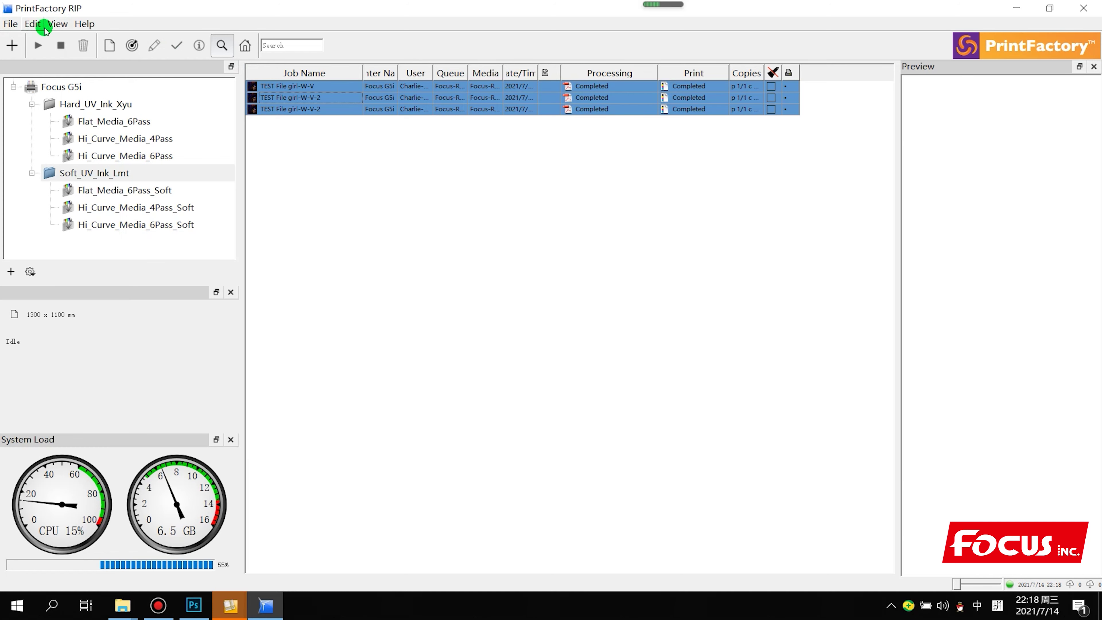
# Open the 1. Tutorial video folder in the desktop's Focus Atlas-1311 Support folder, under 4. Rip software, Print-Factory RIP, 4. User Tutorial.
pyautogui.click(1017, 8)
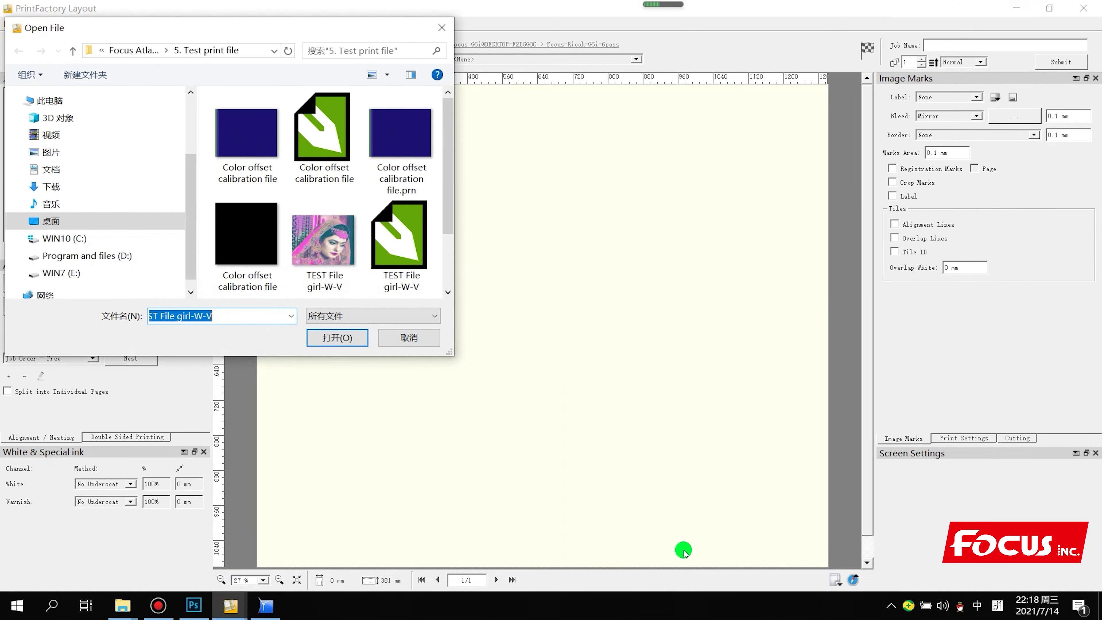
pyautogui.press('super+d')
pyautogui.click(367, 89)
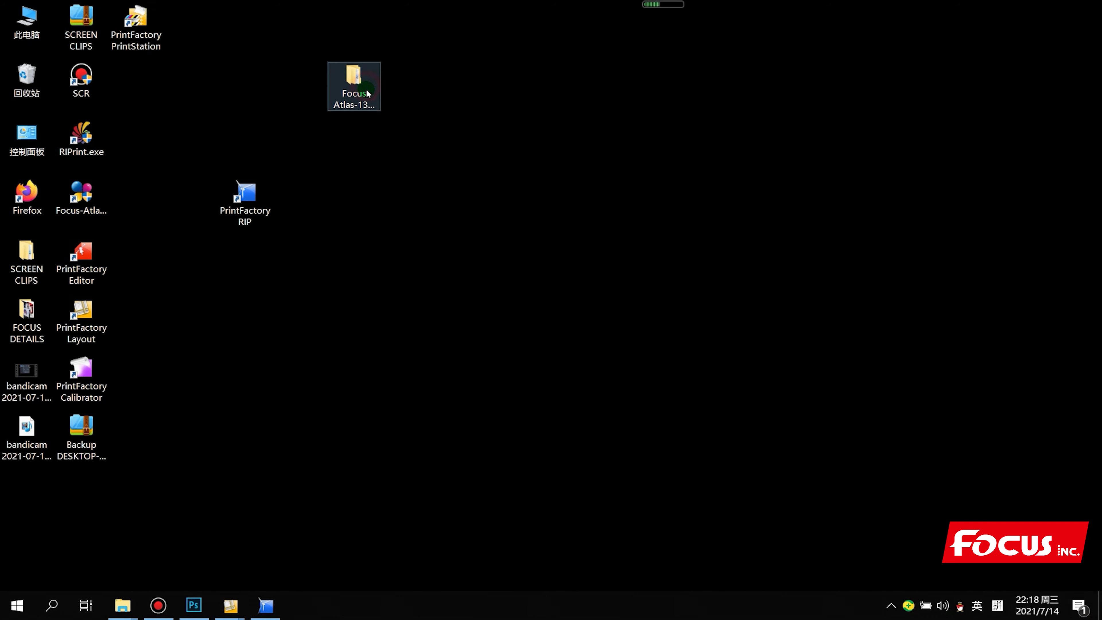
pyautogui.doubleClick(367, 93)
pyautogui.click(241, 346)
pyautogui.doubleClick(241, 346)
pyautogui.click(246, 314)
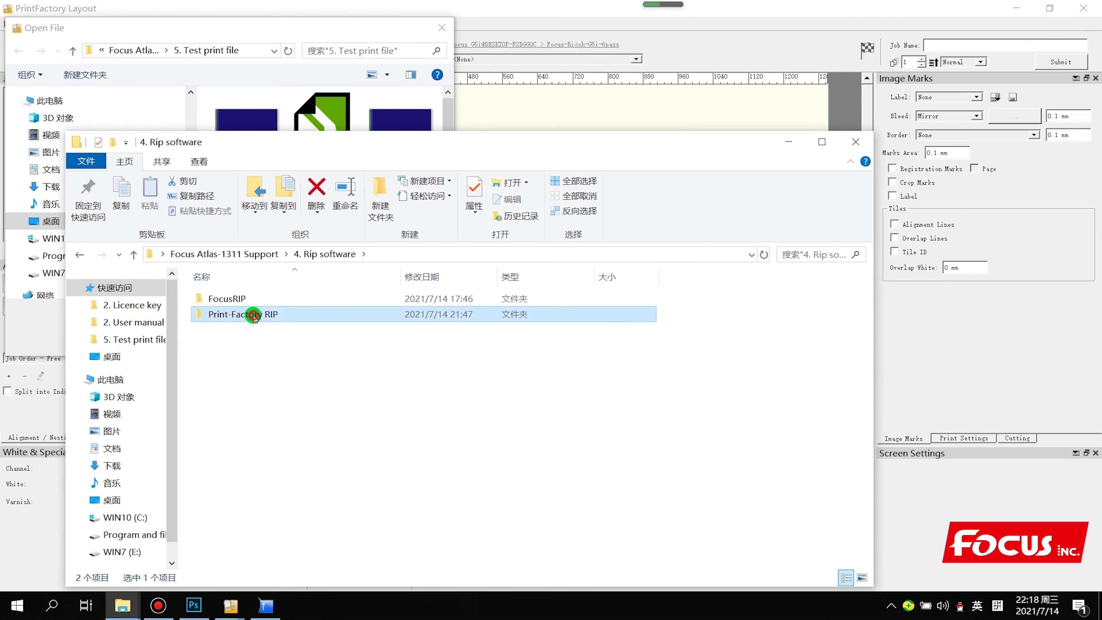
pyautogui.doubleClick(246, 313)
pyautogui.click(243, 346)
pyautogui.doubleClick(243, 346)
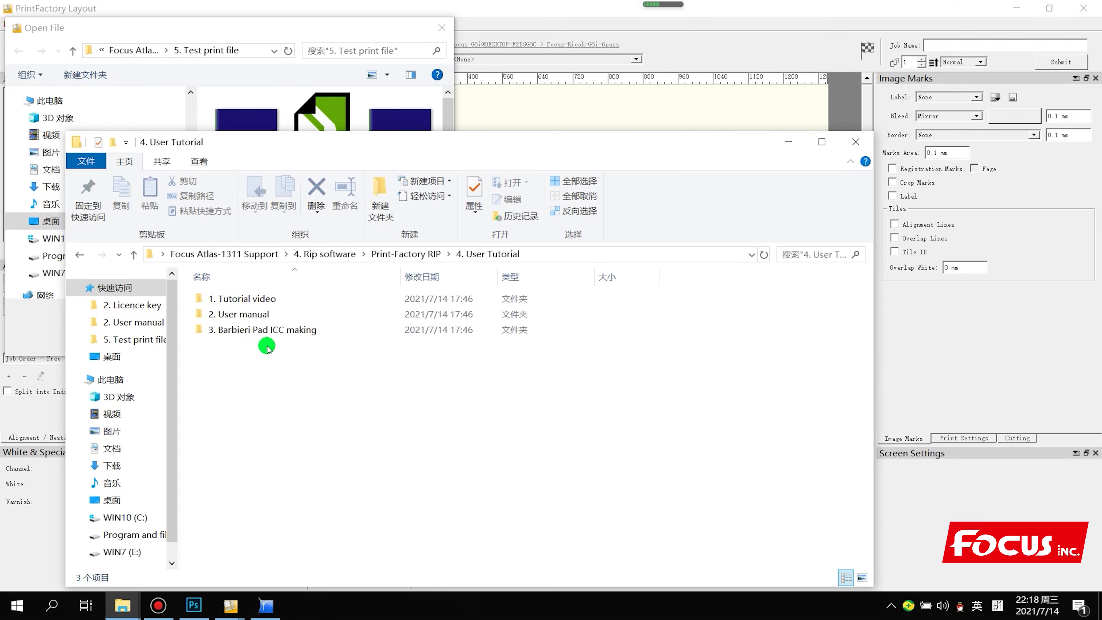
pyautogui.click(259, 298)
pyautogui.doubleClick(259, 298)
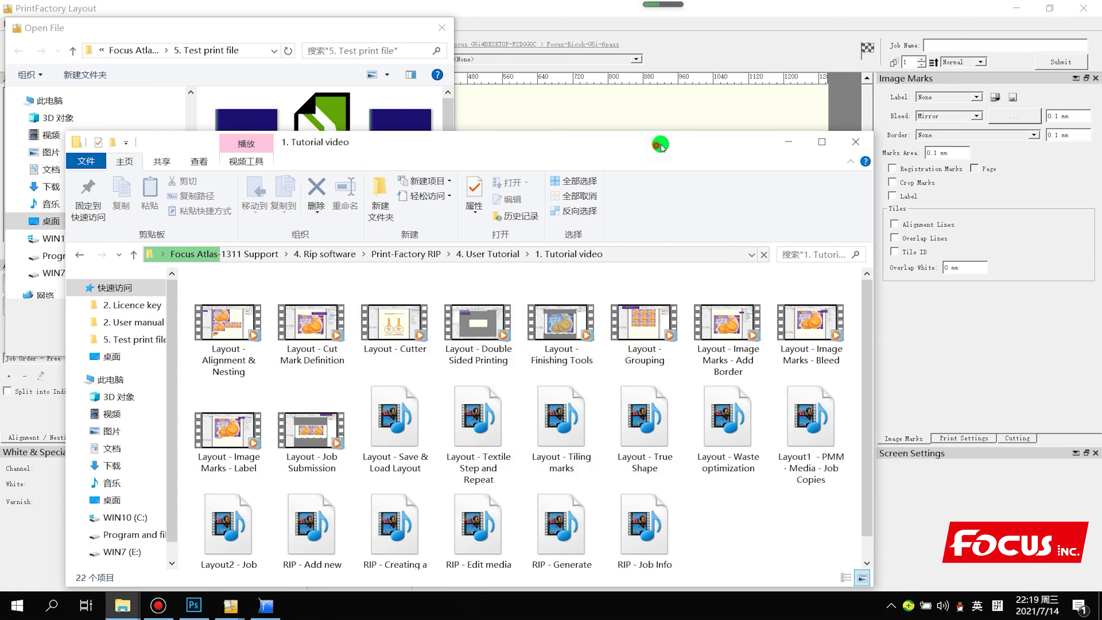
# View the 2. User manual folder's contents from 4. User Tutorial, and close the folder window and the Open File dialog.
pyautogui.moveTo(655, 145); pyautogui.dragTo(706, 60)
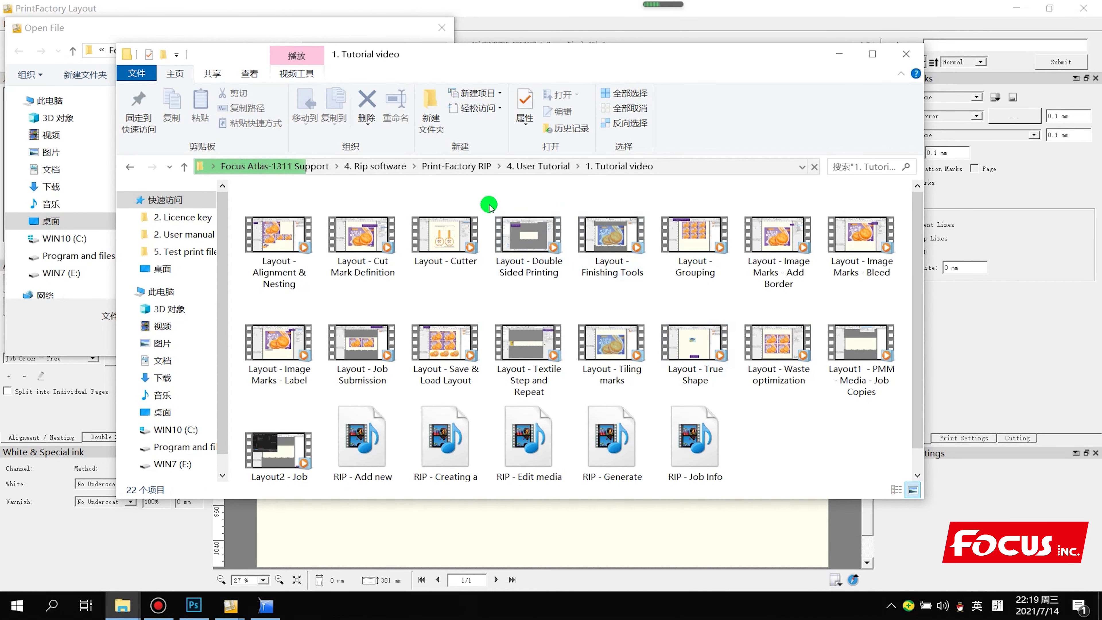
pyautogui.click(548, 168)
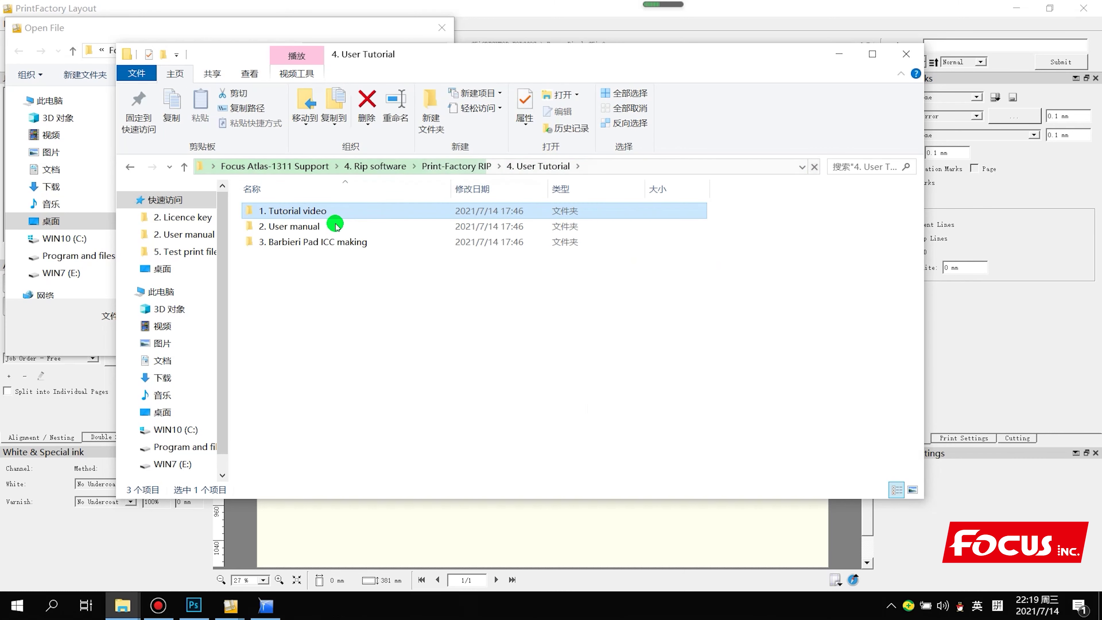
pyautogui.click(326, 229)
pyautogui.doubleClick(326, 226)
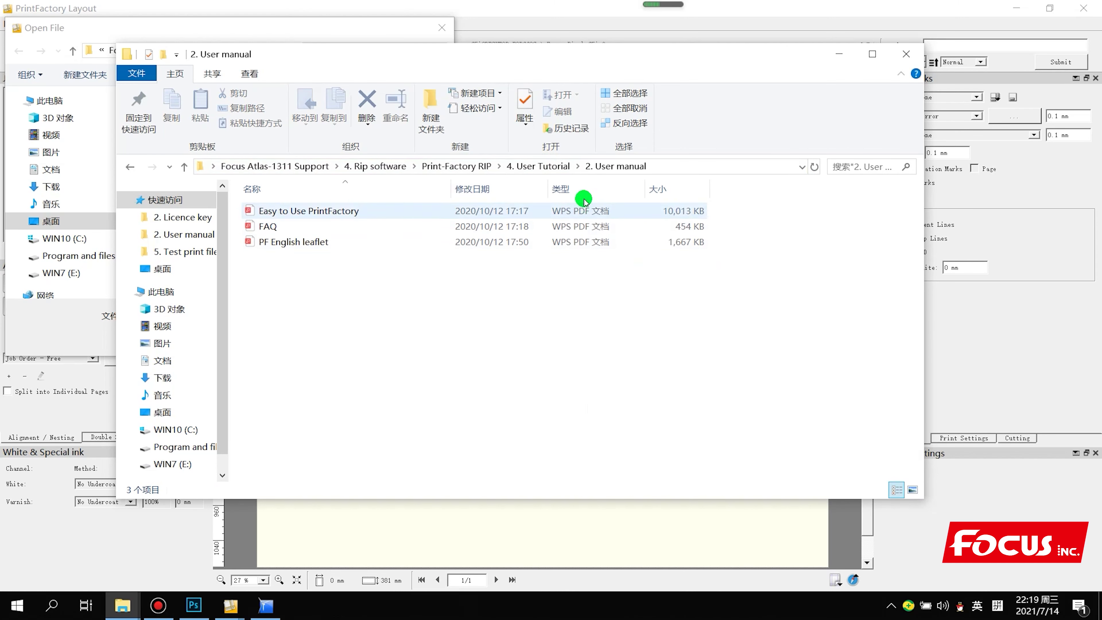
pyautogui.click(534, 169)
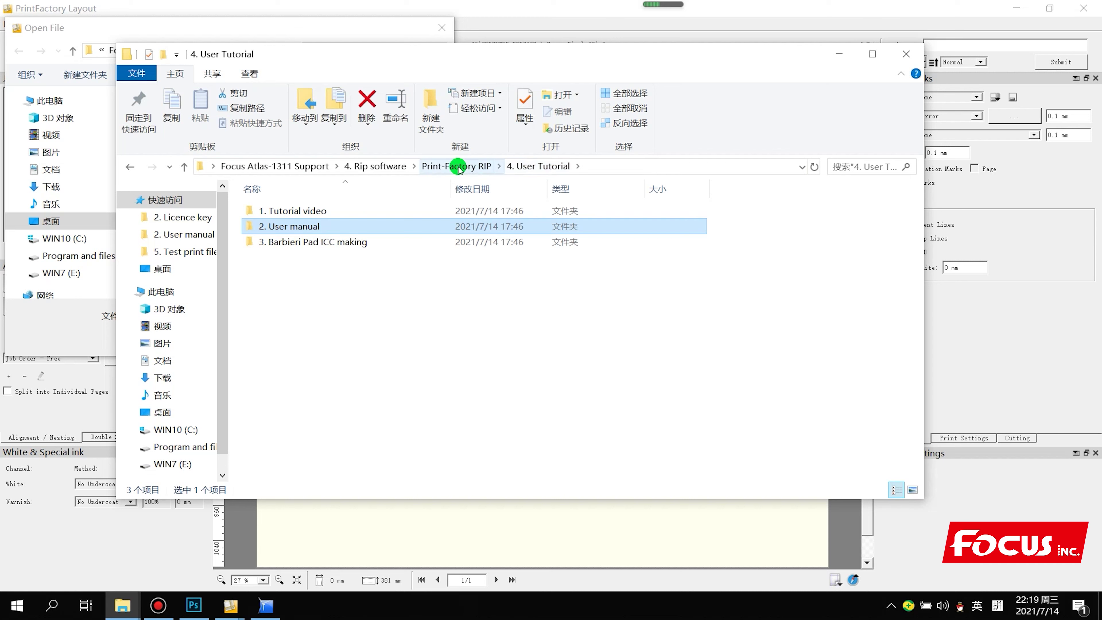
pyautogui.click(363, 300)
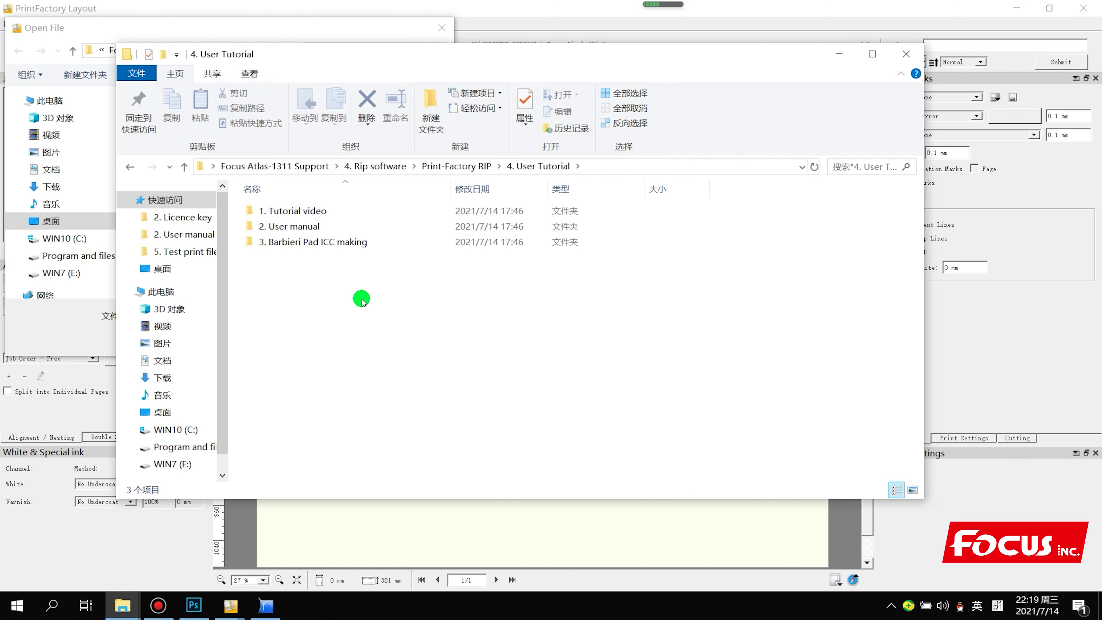
pyautogui.click(906, 53)
pyautogui.click(441, 27)
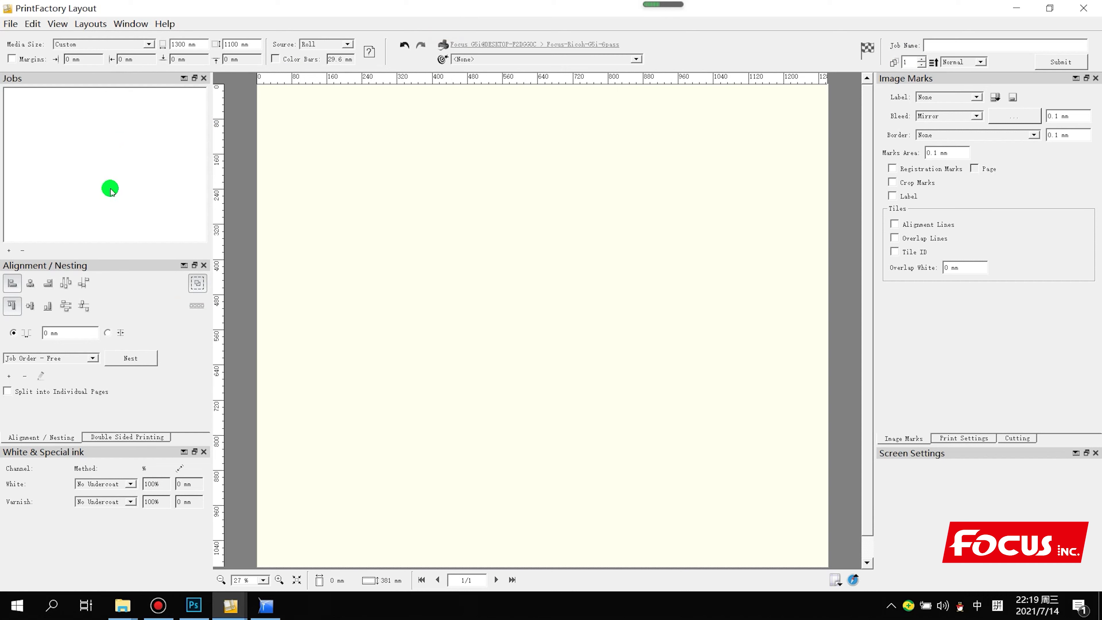